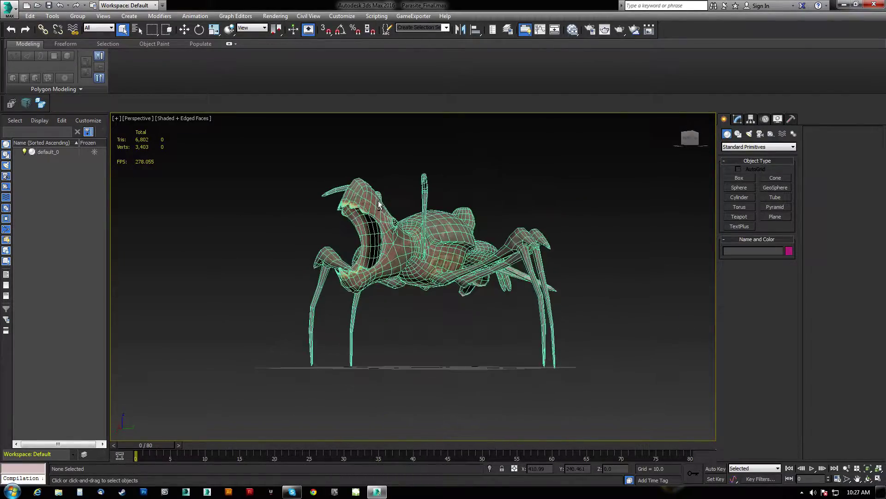
{"action": "scroll", "coordinate": [420, 282], "scroll_direction": "up", "scroll_amount": 6}
{"action": "scroll", "coordinate": [419, 282], "scroll_direction": "down", "scroll_amount": 6}
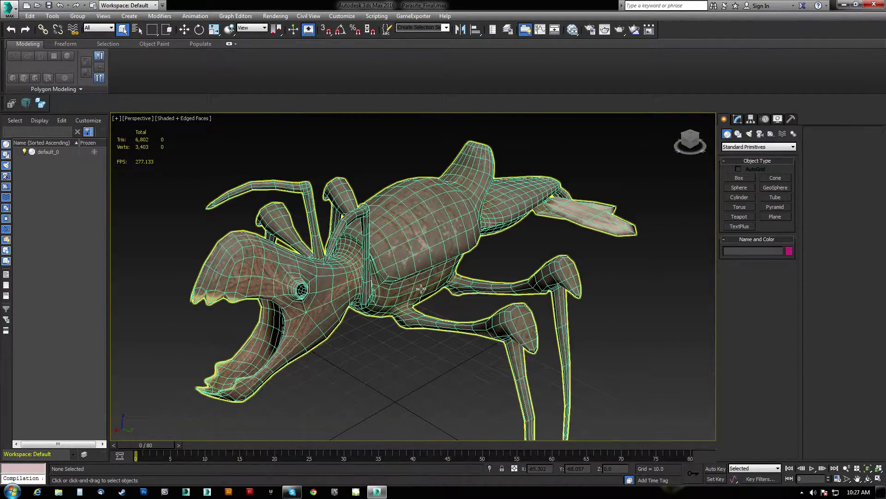
{"action": "scroll", "coordinate": [420, 288], "scroll_direction": "up", "scroll_amount": 3}
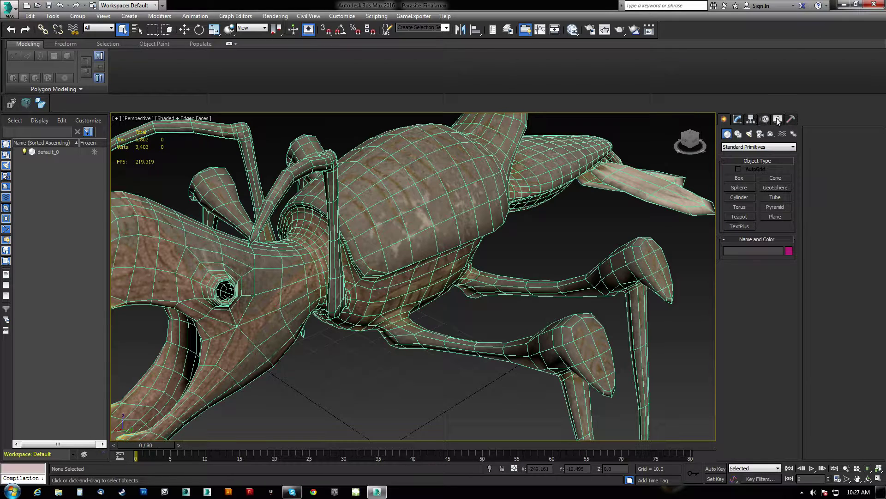
Try placing a CATParent with the Horse rig preset at the creature, inspect it against the mesh, and undo it
{"action": "left_click", "coordinate": [772, 133]}
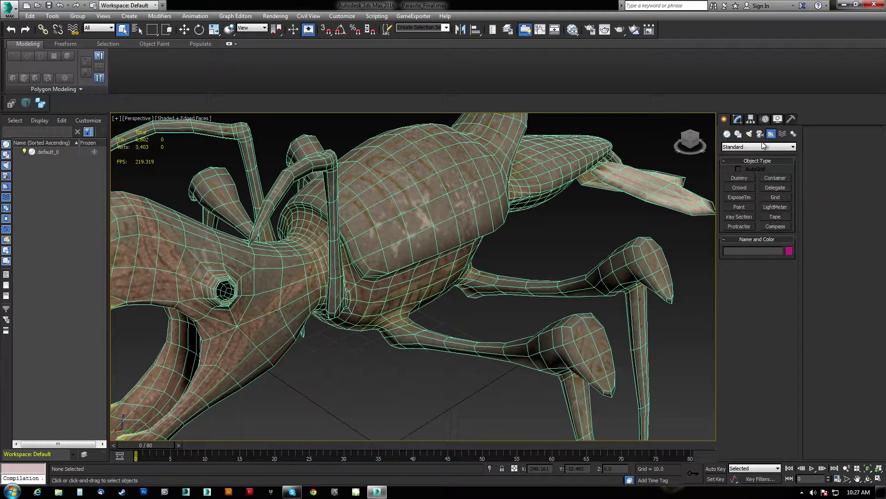
{"action": "left_click", "coordinate": [762, 146]}
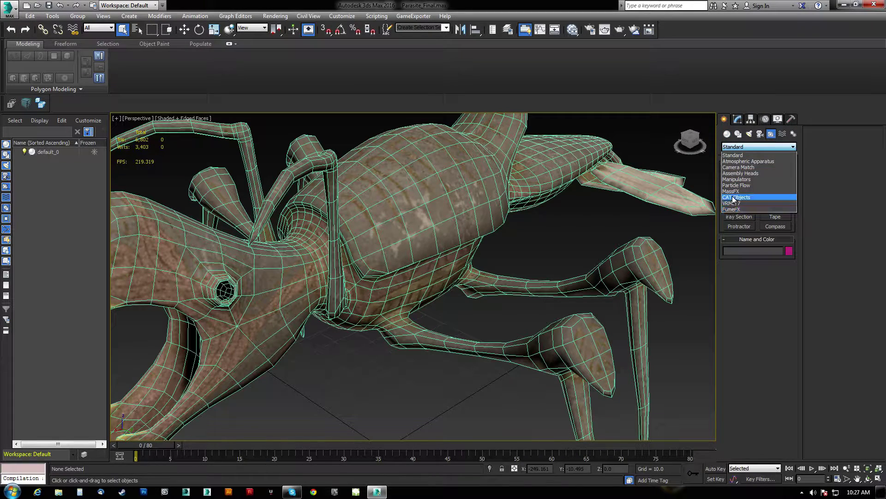
{"action": "left_click", "coordinate": [735, 200]}
{"action": "middle_click_drag", "start_coordinate": [559, 270], "coordinate": [541, 257]}
{"action": "left_click", "coordinate": [739, 187]}
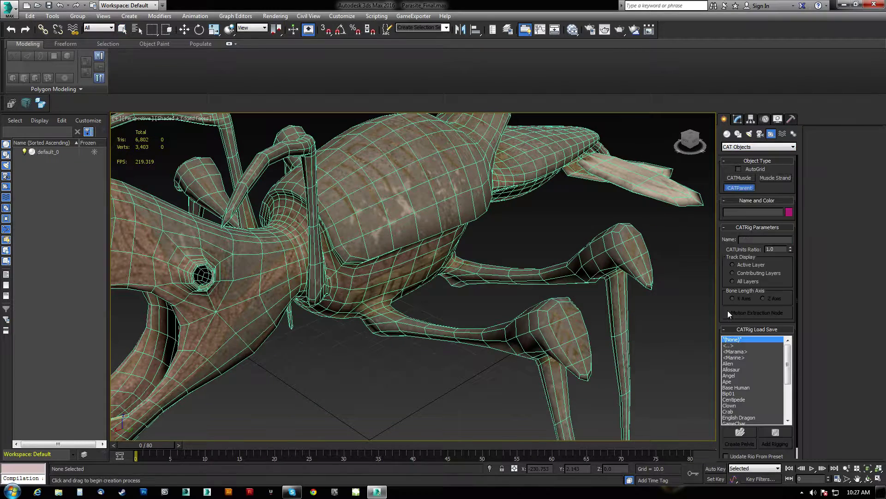
{"action": "middle_click_drag", "start_coordinate": [496, 348], "coordinate": [455, 314]}
{"action": "scroll", "coordinate": [456, 315], "scroll_direction": "down", "scroll_amount": 4}
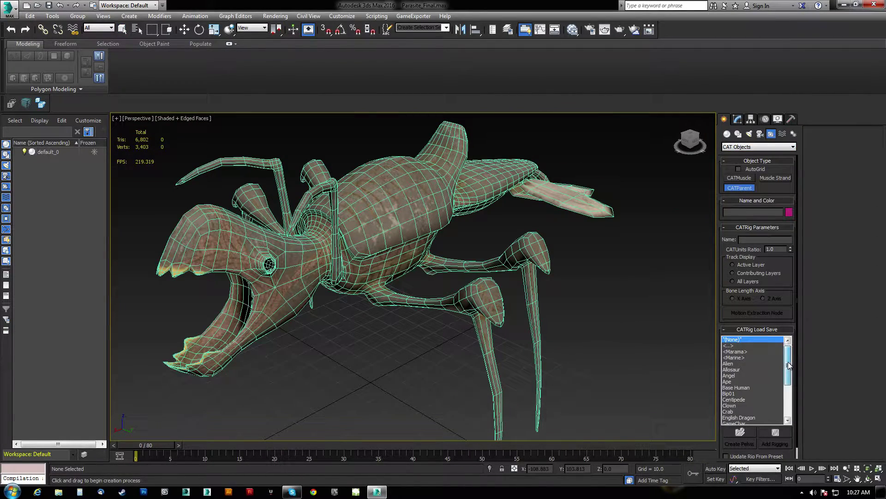
{"action": "left_click_drag", "start_coordinate": [789, 365], "coordinate": [789, 398]}
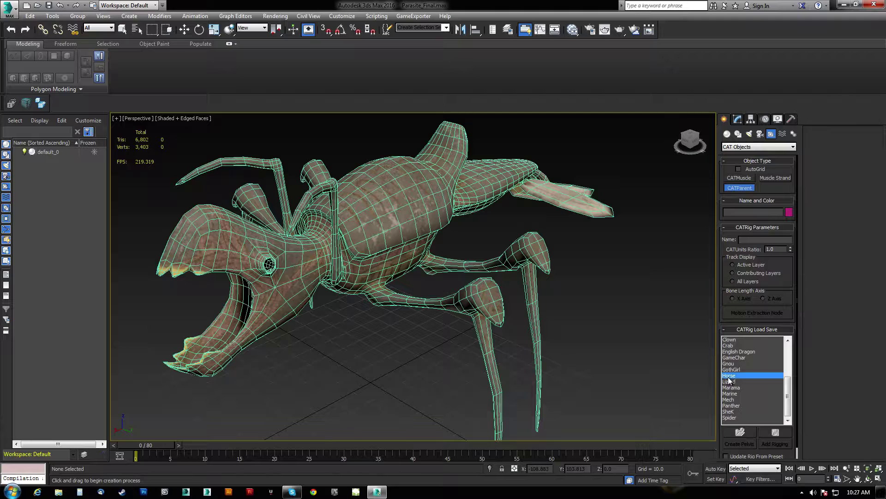
{"action": "left_click_drag", "start_coordinate": [409, 395], "coordinate": [434, 332]}
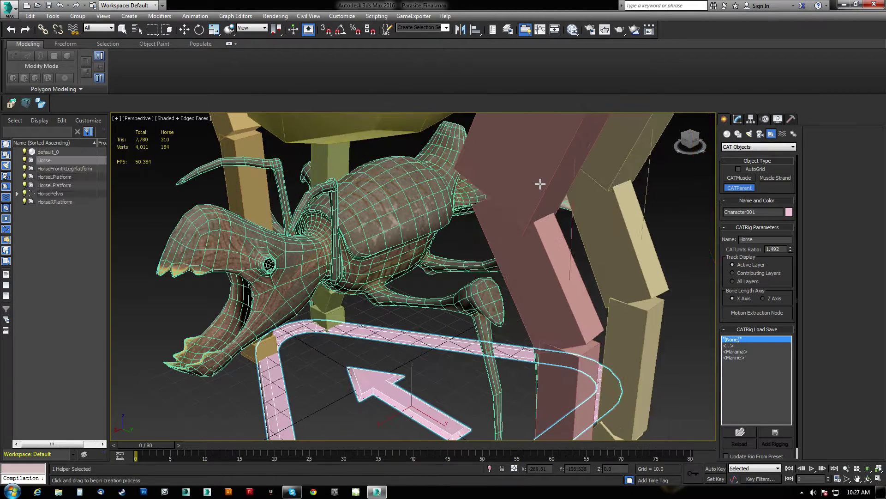
{"action": "scroll", "coordinate": [526, 193], "scroll_direction": "down", "scroll_amount": 6}
{"action": "middle_click_drag", "start_coordinate": [527, 193], "coordinate": [623, 298], "text": "alt"}
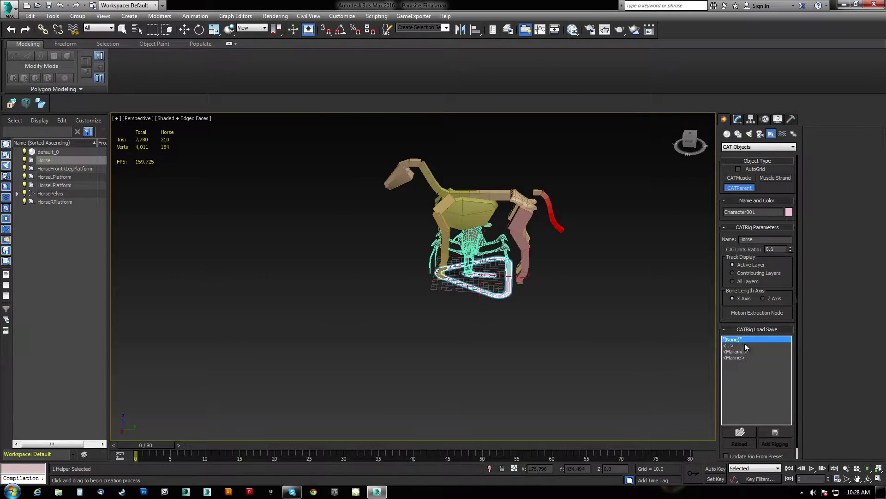
{"action": "key", "text": "ctrl+z"}
Try placing a CATParent with the English Dragon rig preset and undo it
{"action": "left_click", "coordinate": [745, 394]}
{"action": "left_click_drag", "start_coordinate": [500, 339], "coordinate": [568, 277]}
{"action": "key", "text": "ctrl+z"}
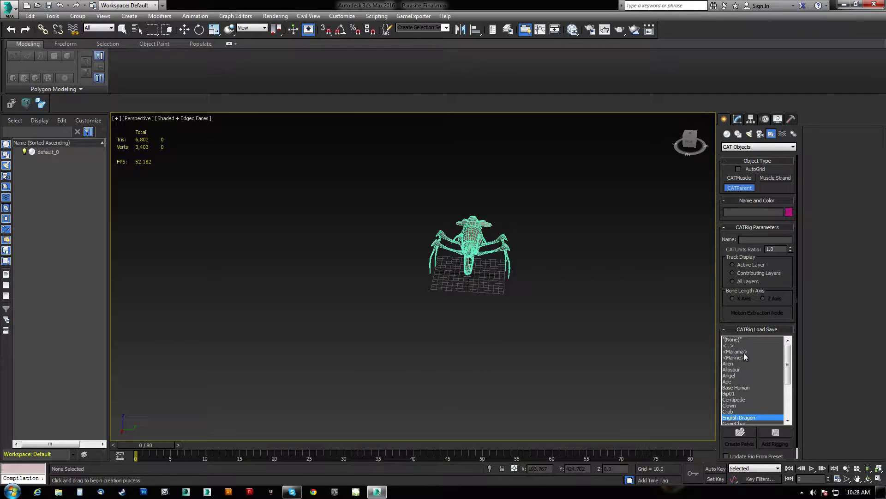
Try placing a CATParent with the Lizard rig preset in front of the creature and undo it
{"action": "left_click_drag", "start_coordinate": [793, 369], "coordinate": [789, 398]}
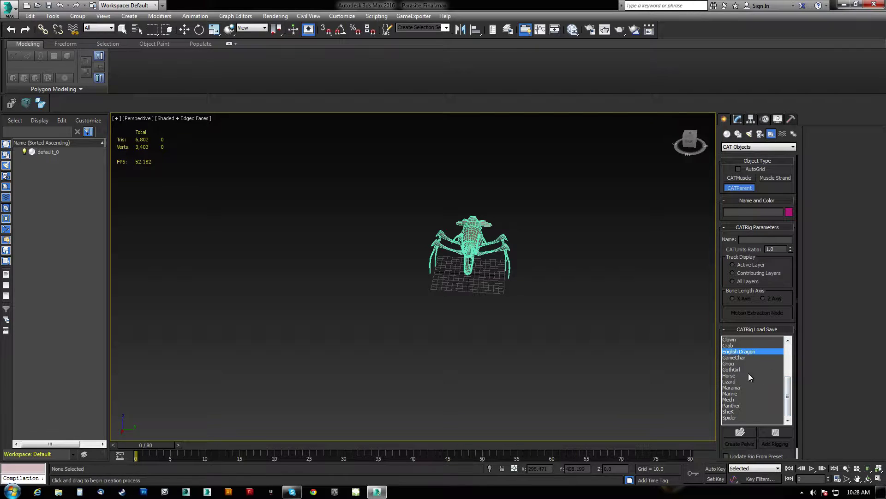
{"action": "left_click", "coordinate": [732, 381]}
{"action": "left_click_drag", "start_coordinate": [468, 336], "coordinate": [535, 265]}
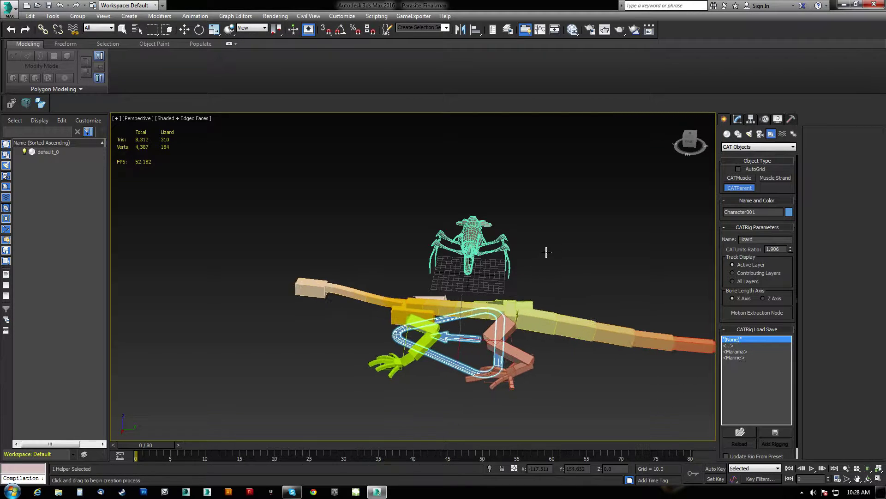
{"action": "key", "text": "ctrl+z"}
Try placing a CATParent with the Gnou rig preset, view it from the side, and undo it
{"action": "scroll", "coordinate": [737, 402], "scroll_direction": "down", "scroll_amount": 7}
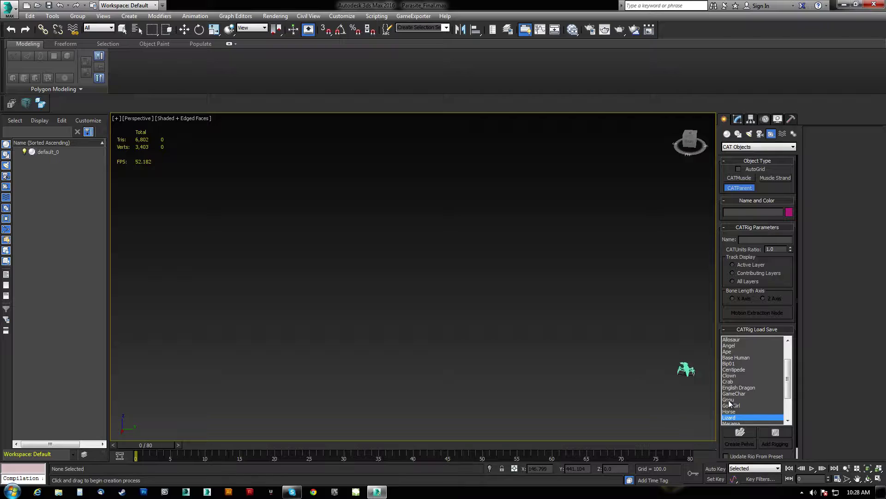
{"action": "scroll", "coordinate": [684, 360], "scroll_direction": "up", "scroll_amount": 7}
{"action": "left_click", "coordinate": [729, 399]}
{"action": "left_click_drag", "start_coordinate": [512, 366], "coordinate": [583, 268]}
{"action": "middle_click_drag", "start_coordinate": [582, 277], "coordinate": [547, 268], "text": "alt"}
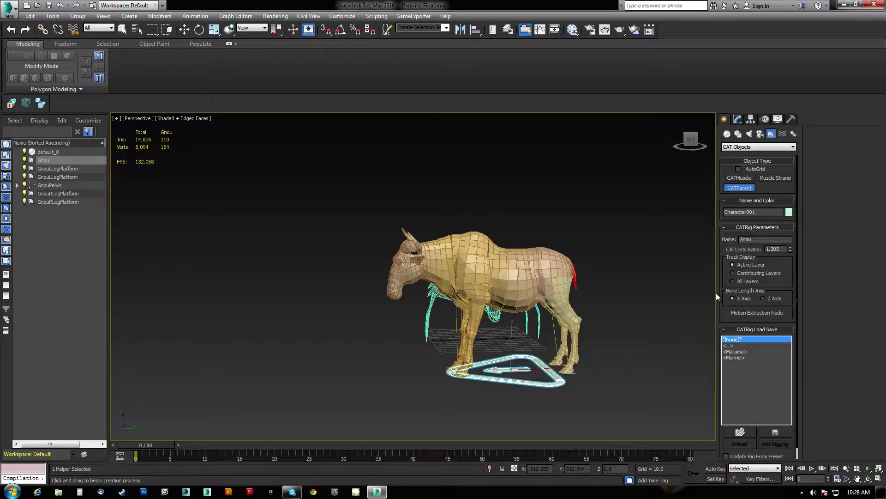
{"action": "key", "text": "ctrl+z"}
Try placing a CATParent with the Base Human rig preset beside the creature and undo it
{"action": "left_click", "coordinate": [736, 375]}
{"action": "left_click_drag", "start_coordinate": [518, 381], "coordinate": [549, 357]}
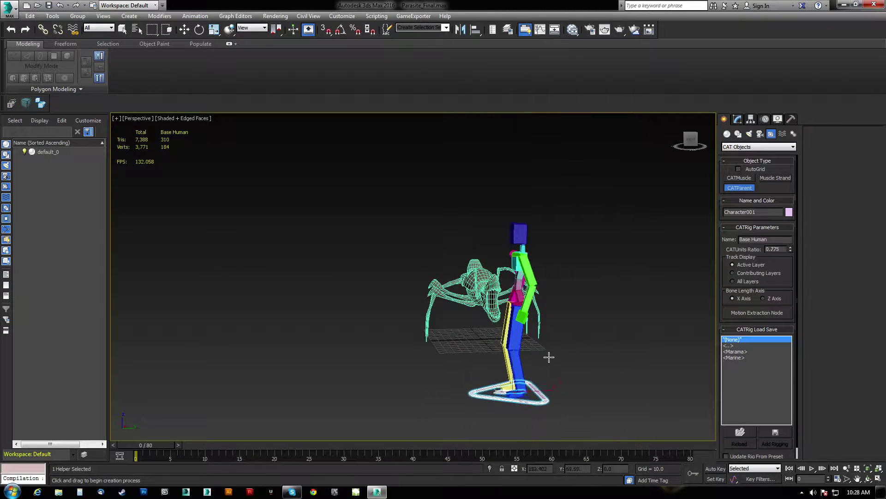
{"action": "key", "text": "ctrl+z"}
Try placing a CATParent with the Angel rig preset, look around it, and undo it
{"action": "left_click", "coordinate": [731, 376]}
{"action": "left_click_drag", "start_coordinate": [539, 406], "coordinate": [518, 347]}
{"action": "middle_click_drag", "start_coordinate": [518, 347], "coordinate": [498, 363], "text": "alt"}
{"action": "key", "text": "ctrl+z"}
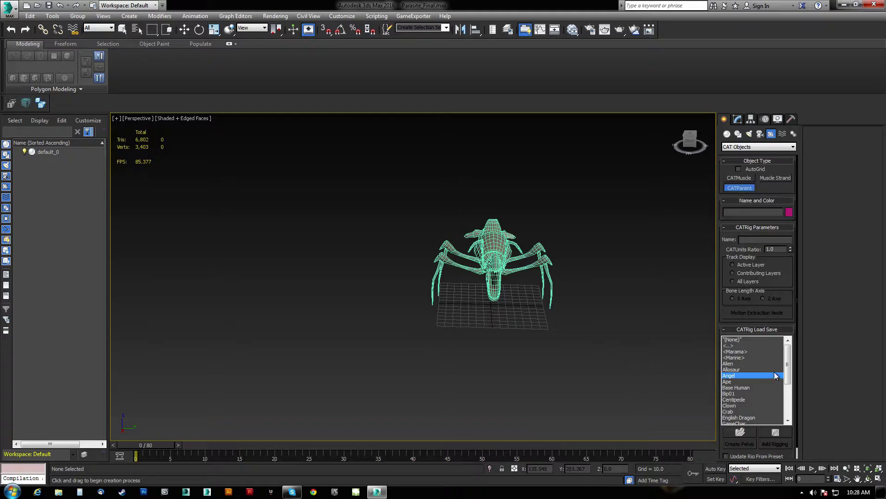
Try the Spider rig preset on the creature, undo the placed rigs, and leave CATParent creation
{"action": "left_click_drag", "start_coordinate": [787, 361], "coordinate": [777, 423]}
{"action": "left_click_drag", "start_coordinate": [480, 381], "coordinate": [586, 251]}
{"action": "middle_click_drag", "start_coordinate": [586, 251], "coordinate": [427, 289], "text": "alt"}
{"action": "key", "text": "ctrl+z"}
{"action": "scroll", "coordinate": [405, 286], "scroll_direction": "up", "scroll_amount": 5}
{"action": "scroll", "coordinate": [556, 275], "scroll_direction": "down", "scroll_amount": 5}
{"action": "middle_click_drag", "start_coordinate": [494, 300], "coordinate": [445, 339], "text": "alt"}
{"action": "left_click", "coordinate": [445, 272]}
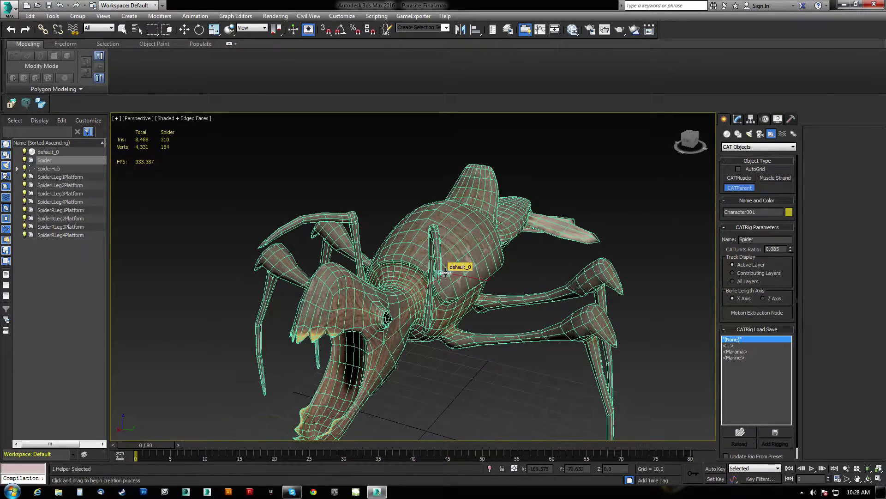
{"action": "key", "text": "ctrl+z"}
{"action": "right_click", "coordinate": [529, 269]}
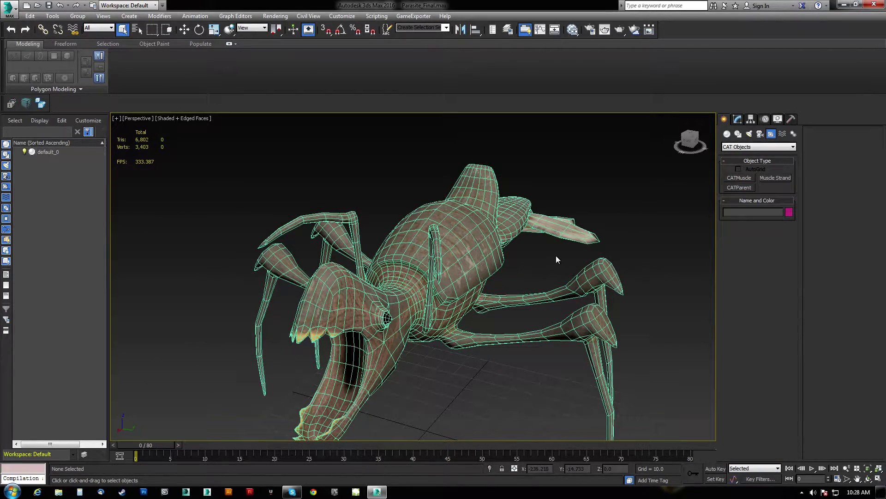
Clone the creature mesh as a copy about 246 units away in the negative Y direction
{"action": "middle_click_drag", "start_coordinate": [509, 259], "coordinate": [506, 248]}
{"action": "left_click", "coordinate": [436, 245]}
{"action": "scroll", "coordinate": [435, 245], "scroll_direction": "down", "scroll_amount": 5}
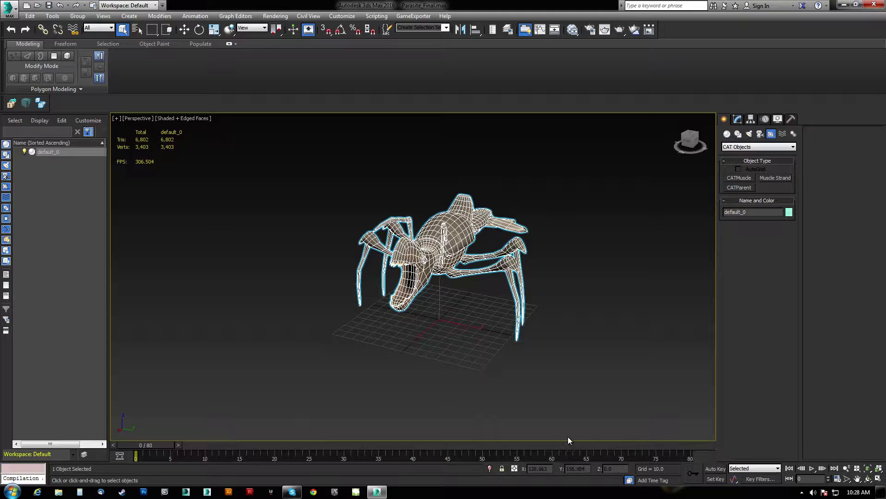
{"action": "key", "text": "w"}
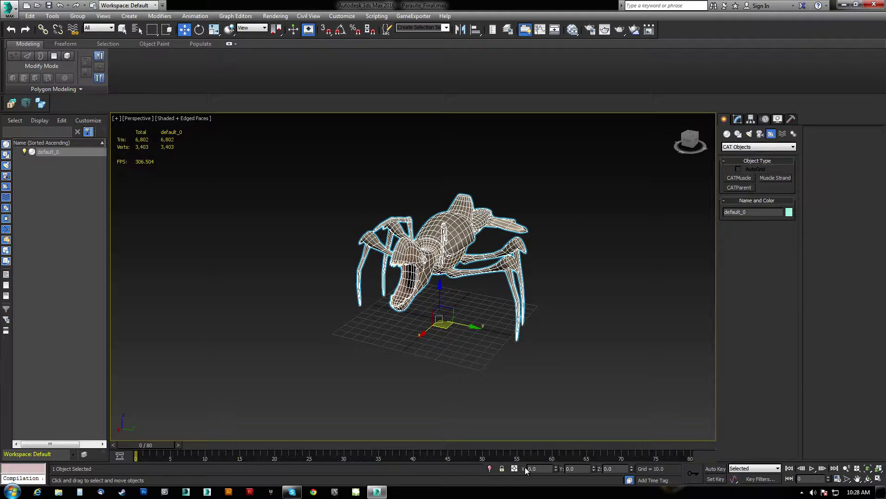
{"action": "middle_click_drag", "start_coordinate": [489, 317], "coordinate": [522, 343], "text": "alt"}
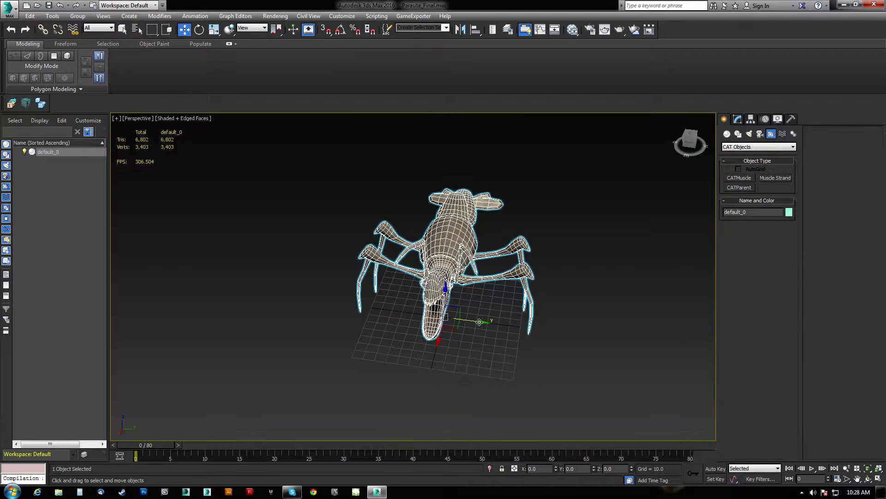
{"action": "left_click_drag", "start_coordinate": [477, 321], "coordinate": [229, 289], "text": "shift"}
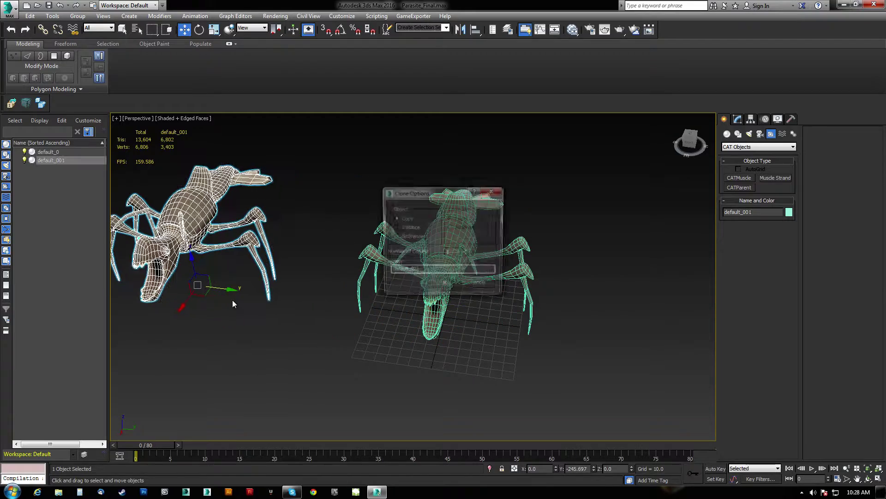
{"action": "left_click", "coordinate": [444, 286]}
Remove the Skin modifier from the original creature mesh, leaving only its Editable Poly
{"action": "mouse_move", "coordinate": [443, 286]}
{"action": "middle_mouse_down", "text": "alt"}
{"action": "mouse_move", "coordinate": [462, 296]}
{"action": "mouse_move", "coordinate": [409, 257]}
{"action": "middle_mouse_up", "text": "alt"}
{"action": "left_click", "coordinate": [409, 257]}
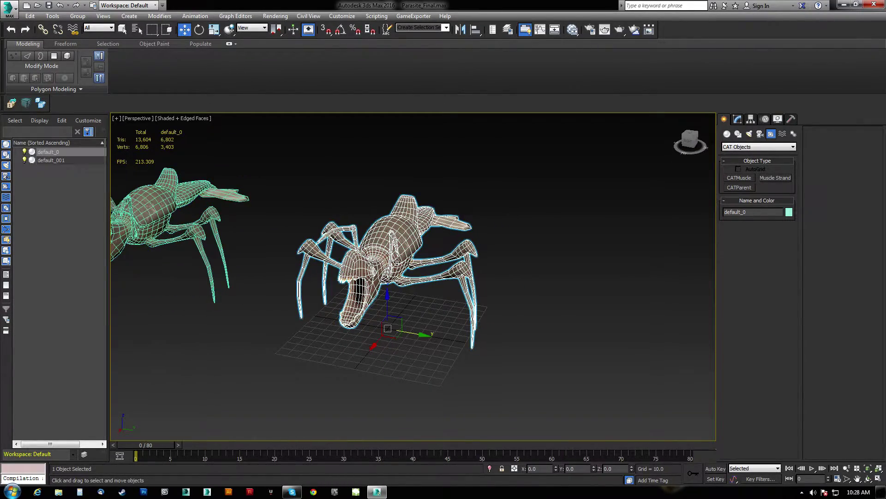
{"action": "scroll", "coordinate": [402, 285], "scroll_direction": "up", "scroll_amount": 6}
{"action": "scroll", "coordinate": [402, 285], "scroll_direction": "down", "scroll_amount": 5}
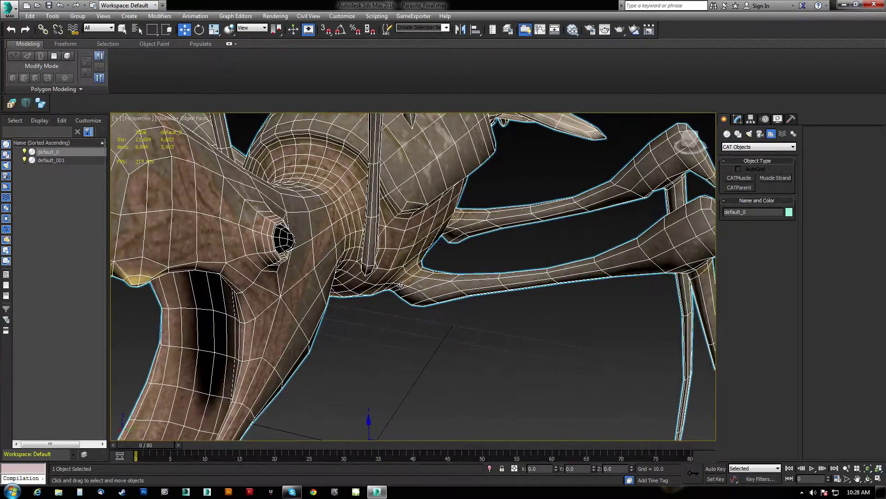
{"action": "mouse_move", "coordinate": [402, 284]}
{"action": "middle_mouse_down", "text": "alt"}
{"action": "mouse_move", "coordinate": [346, 252]}
{"action": "mouse_move", "coordinate": [336, 178]}
{"action": "mouse_move", "coordinate": [395, 288]}
{"action": "middle_mouse_up", "text": "alt"}
{"action": "left_click", "coordinate": [738, 119]}
{"action": "middle_click_drag", "start_coordinate": [393, 270], "coordinate": [418, 284]}
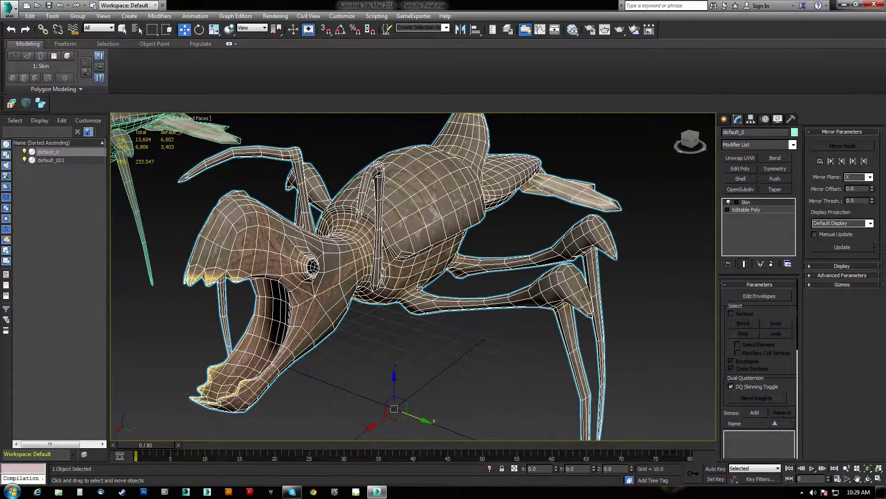
{"action": "left_click", "coordinate": [772, 265]}
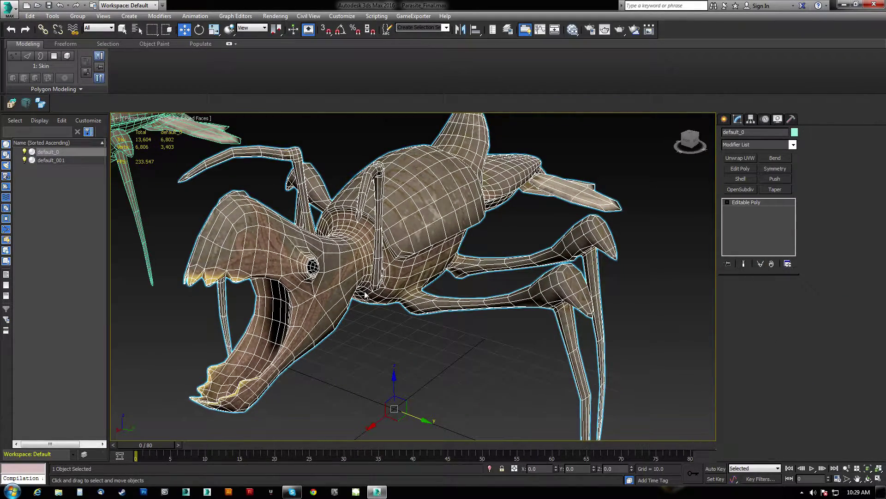
Create a linear shape from the edge loop around the base of the creature's front walking leg
{"action": "scroll", "coordinate": [415, 294], "scroll_direction": "up", "scroll_amount": 5}
{"action": "scroll", "coordinate": [414, 294], "scroll_direction": "up", "scroll_amount": 3}
{"action": "key", "text": "2"}
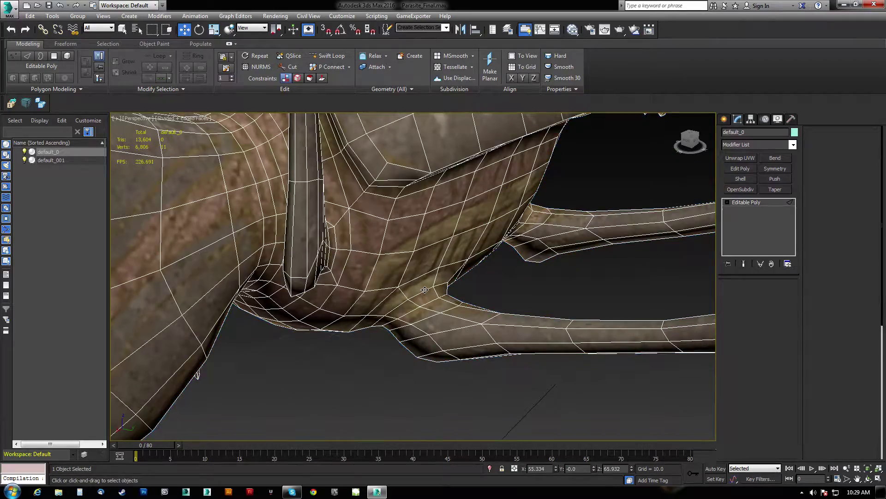
{"action": "middle_click_drag", "start_coordinate": [424, 291], "coordinate": [502, 295], "text": "alt"}
{"action": "left_click_drag", "start_coordinate": [417, 308], "coordinate": [418, 308]}
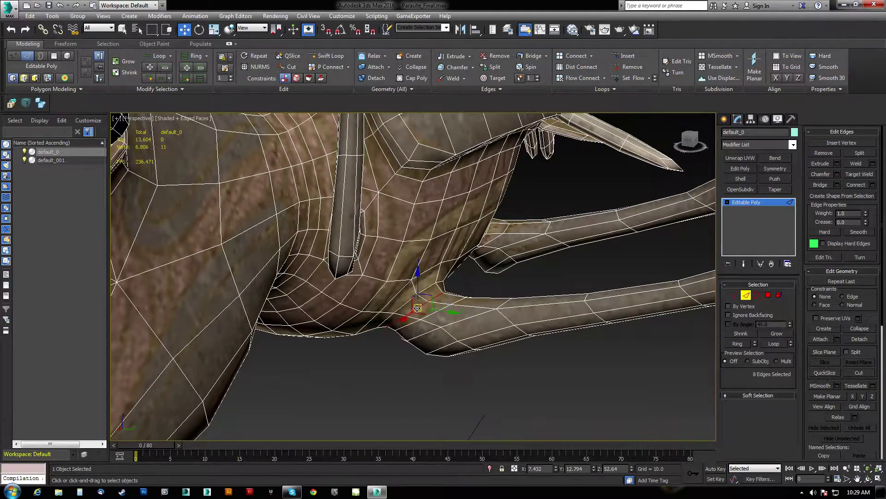
{"action": "middle_click_drag", "start_coordinate": [440, 293], "coordinate": [408, 300], "text": "alt"}
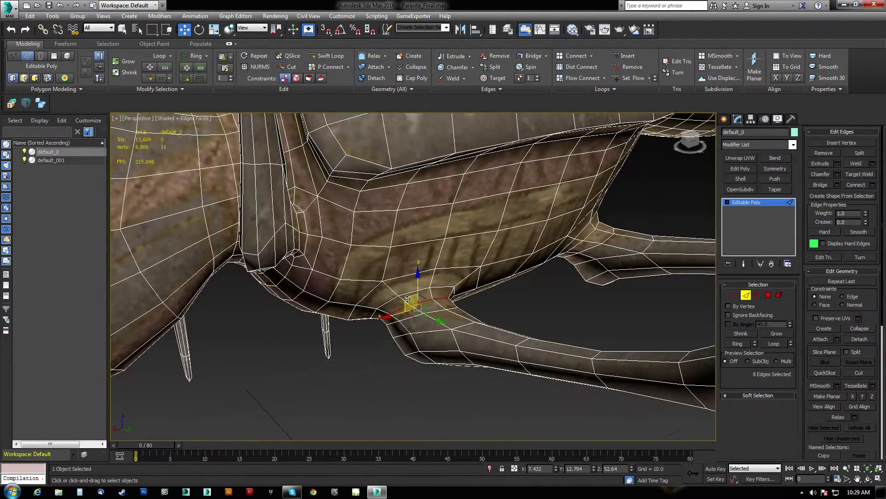
{"action": "left_click", "coordinate": [839, 196]}
{"action": "left_click", "coordinate": [460, 247]}
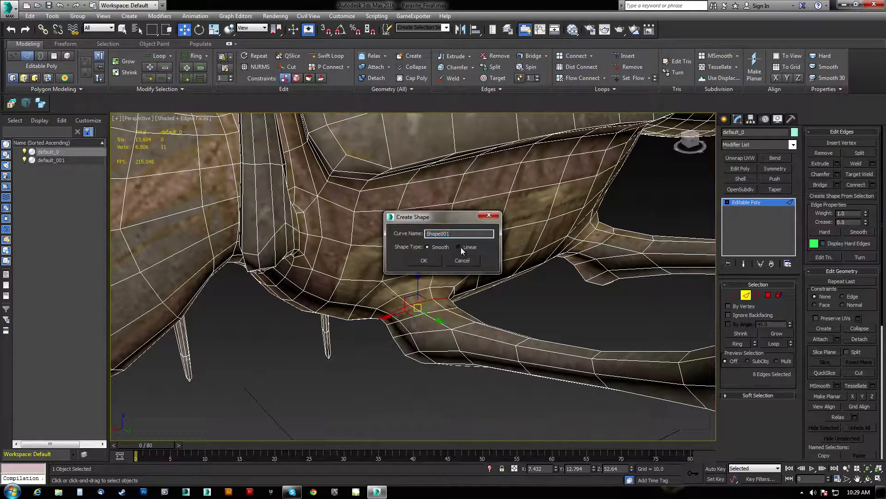
{"action": "left_click", "coordinate": [425, 261]}
Create another shape from the edge loop around the base of the rear leg on the same side
{"action": "middle_click_drag", "start_coordinate": [625, 269], "coordinate": [436, 288]}
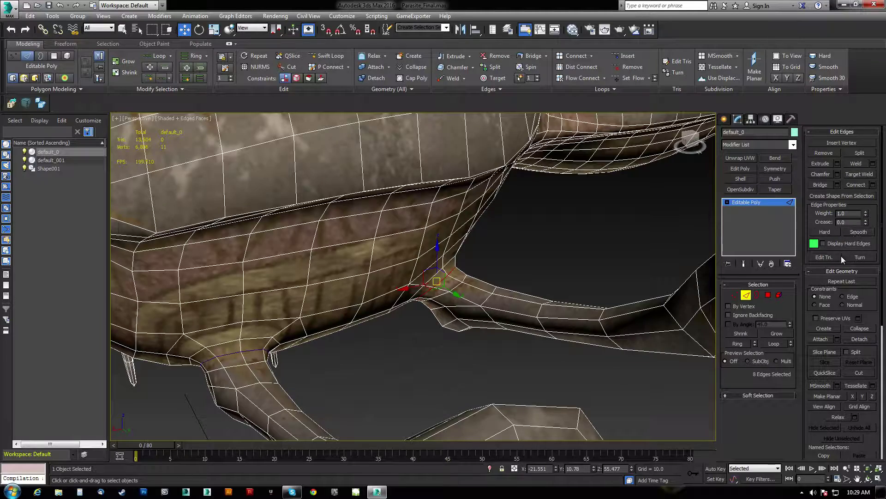
{"action": "left_click", "coordinate": [844, 195]}
{"action": "left_click", "coordinate": [430, 261]}
Create a shape from the edge loop around the creature's neck, just in front of the body shell
{"action": "middle_click_drag", "start_coordinate": [411, 293], "coordinate": [492, 330], "text": "alt"}
{"action": "scroll", "coordinate": [492, 330], "scroll_direction": "down", "scroll_amount": 2}
{"action": "mouse_move", "coordinate": [429, 265]}
{"action": "middle_mouse_down", "text": "alt"}
{"action": "mouse_move", "coordinate": [466, 323]}
{"action": "mouse_move", "coordinate": [451, 251]}
{"action": "mouse_move", "coordinate": [473, 283]}
{"action": "mouse_move", "coordinate": [461, 161]}
{"action": "mouse_move", "coordinate": [480, 222]}
{"action": "mouse_move", "coordinate": [520, 277]}
{"action": "mouse_move", "coordinate": [441, 262]}
{"action": "middle_mouse_up", "text": "alt"}
{"action": "scroll", "coordinate": [473, 283], "scroll_direction": "down", "scroll_amount": 2}
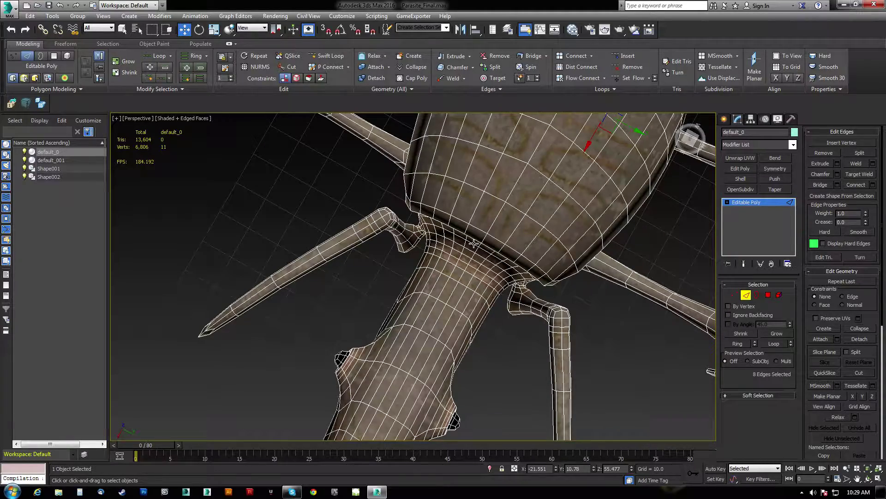
{"action": "double_click", "coordinate": [475, 243]}
{"action": "double_click", "coordinate": [466, 255]}
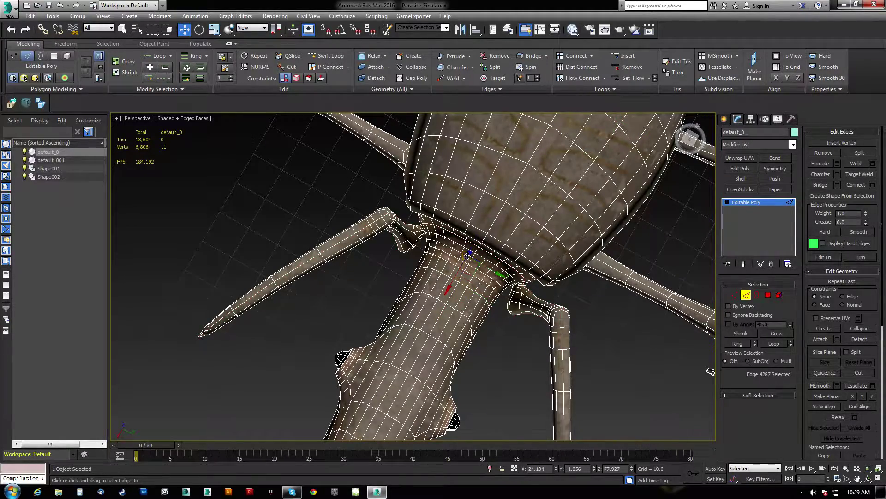
{"action": "middle_click_drag", "start_coordinate": [466, 256], "coordinate": [436, 198], "text": "alt"}
{"action": "left_click", "coordinate": [846, 194]}
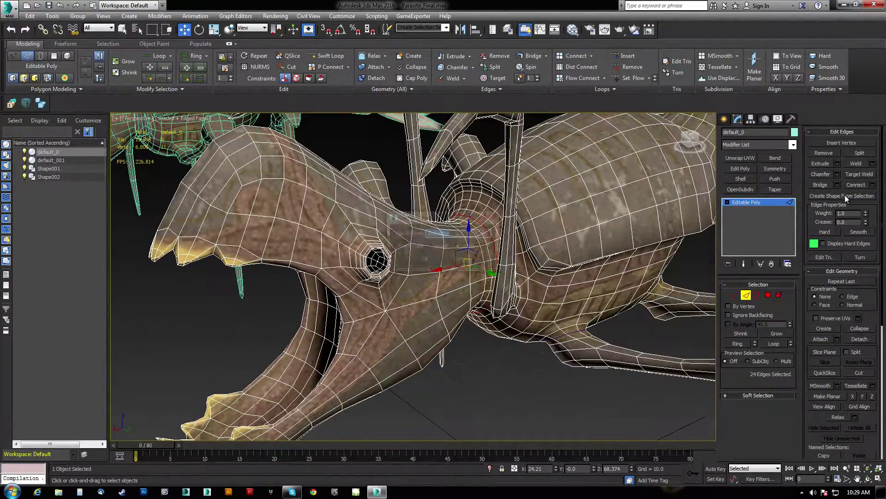
{"action": "left_click", "coordinate": [431, 259]}
Create a linear shape from two edges of the creature's head, just behind the corner of its open mouth
{"action": "middle_click_drag", "start_coordinate": [392, 282], "coordinate": [446, 318], "text": "alt"}
{"action": "left_click", "coordinate": [381, 301]}
{"action": "key", "text": "q"}
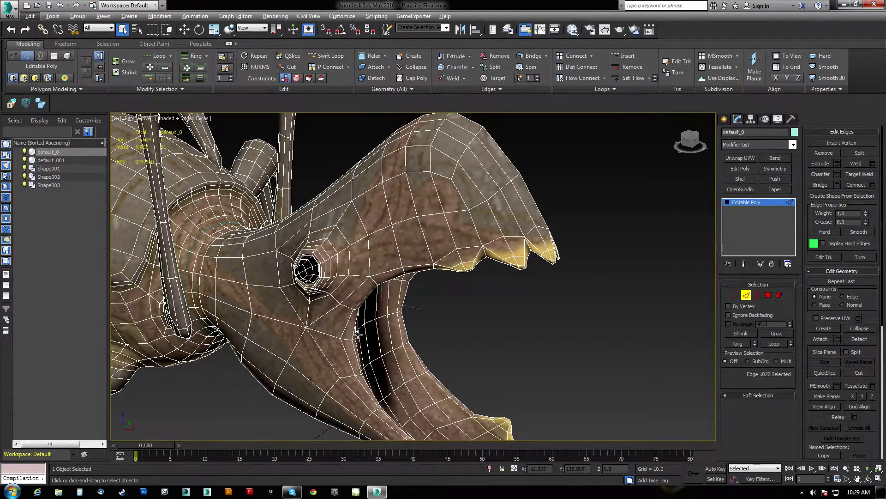
{"action": "left_click", "coordinate": [326, 334], "text": "ctrl"}
{"action": "middle_click_drag", "start_coordinate": [329, 335], "coordinate": [431, 287], "text": "alt"}
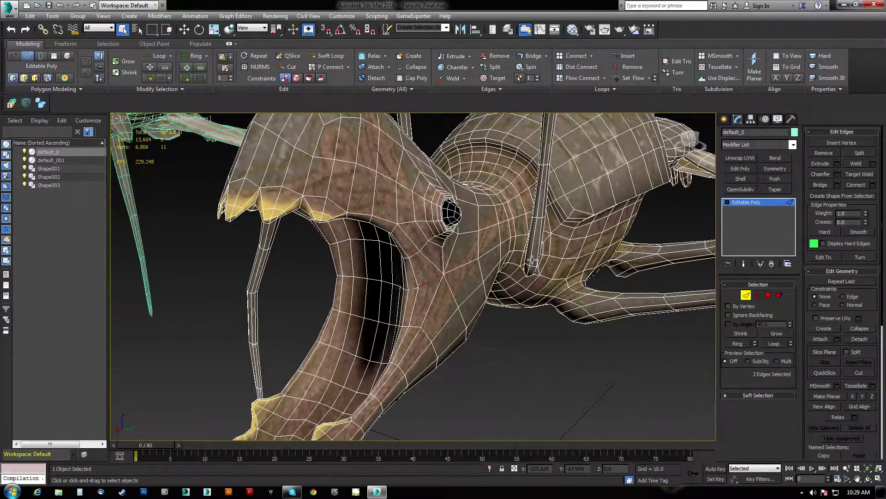
{"action": "left_click", "coordinate": [851, 195]}
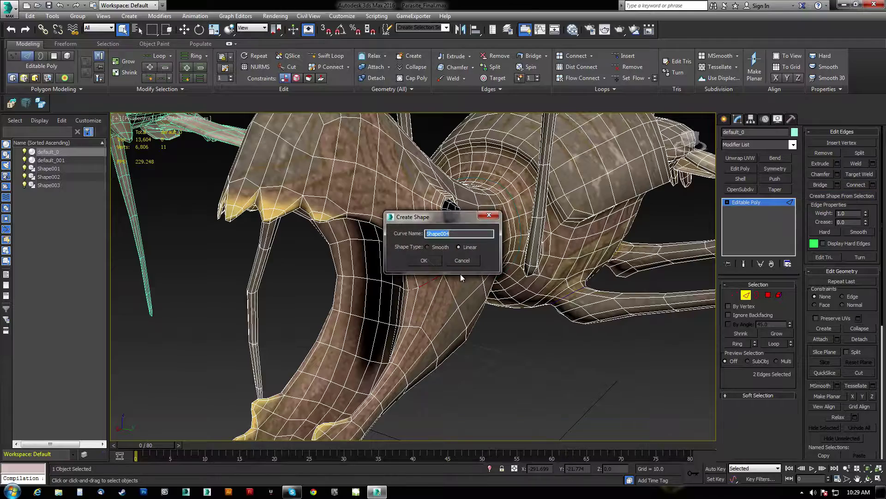
{"action": "left_click", "coordinate": [424, 260]}
Create a linear shape from the edge loop at the knee of one walking leg, where the lower segment begins
{"action": "scroll", "coordinate": [490, 290], "scroll_direction": "down", "scroll_amount": 8}
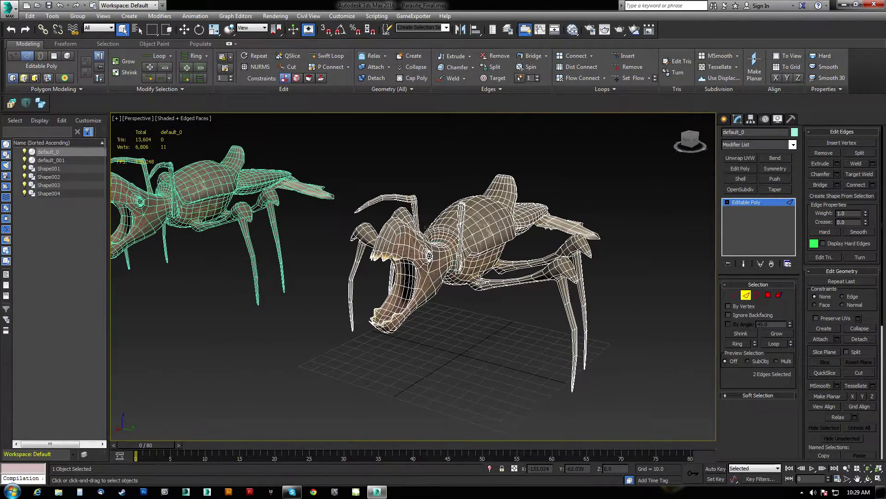
{"action": "scroll", "coordinate": [564, 280], "scroll_direction": "up", "scroll_amount": 8}
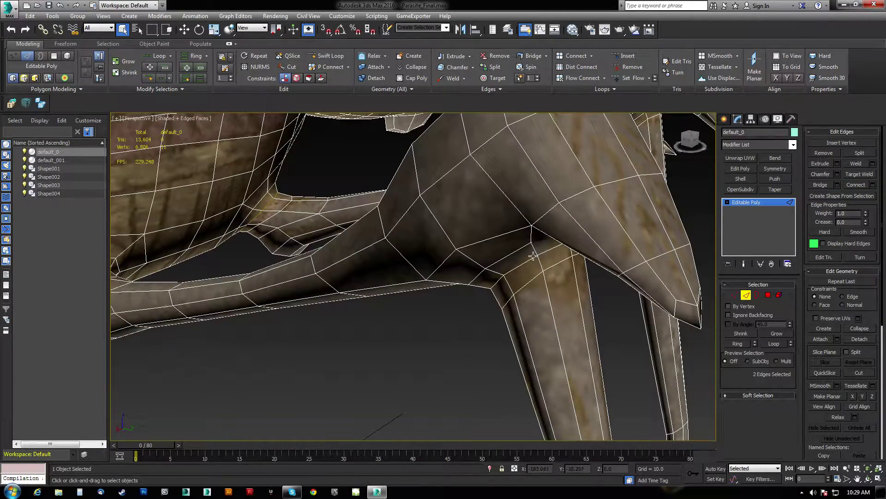
{"action": "left_click", "coordinate": [855, 196]}
{"action": "left_click", "coordinate": [455, 248]}
{"action": "left_click", "coordinate": [423, 260]}
Create a linear shape from the matching knee edge loop on the other walking leg of the same side
{"action": "middle_click_drag", "start_coordinate": [661, 245], "coordinate": [480, 214]}
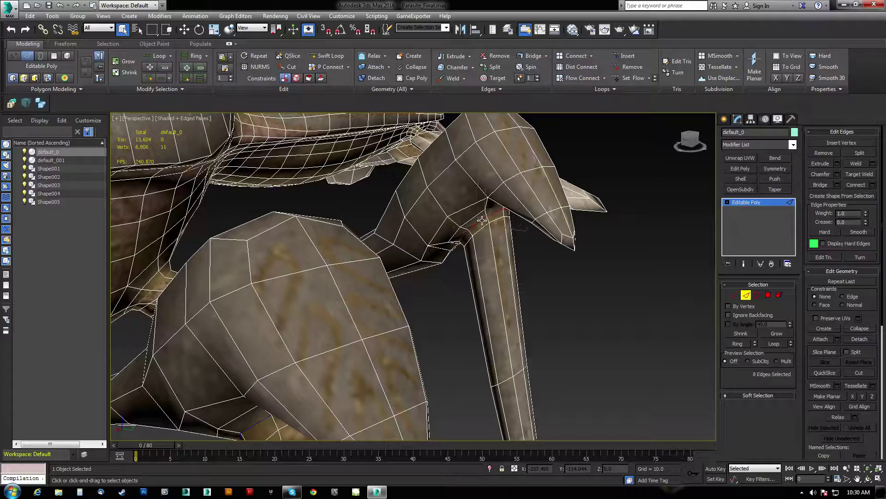
{"action": "left_click", "coordinate": [855, 196]}
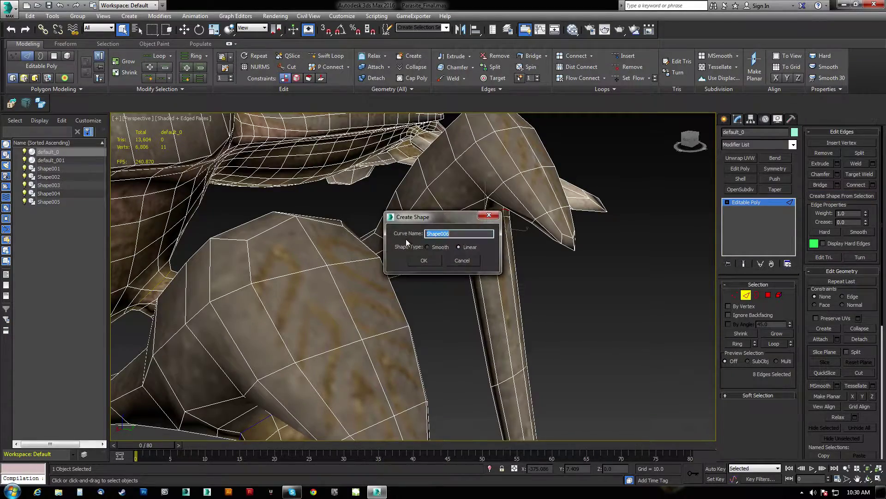
{"action": "left_click", "coordinate": [424, 259]}
Create a shape from the edge loop around the base of the tail, where it joins the body
{"action": "scroll", "coordinate": [424, 259], "scroll_direction": "down", "scroll_amount": 8}
{"action": "middle_click_drag", "start_coordinate": [423, 260], "coordinate": [450, 258], "text": "alt"}
{"action": "scroll", "coordinate": [423, 219], "scroll_direction": "up", "scroll_amount": 5}
{"action": "scroll", "coordinate": [410, 220], "scroll_direction": "down", "scroll_amount": 5}
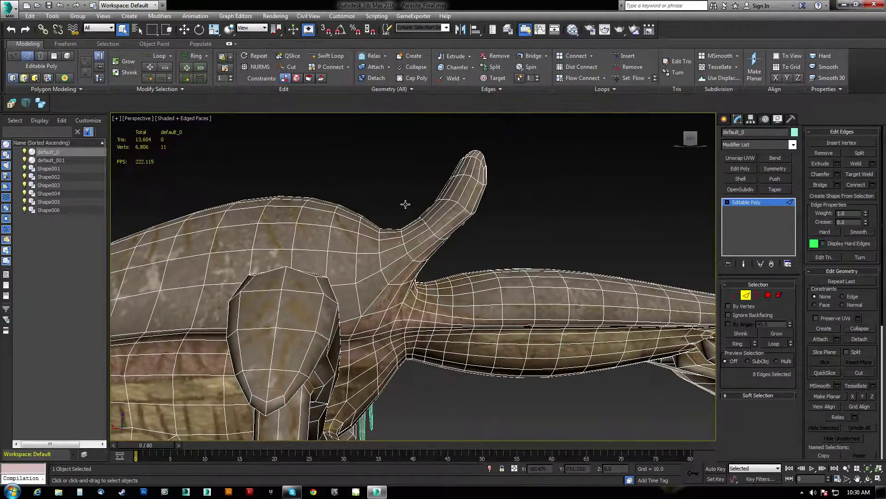
{"action": "middle_click_drag", "start_coordinate": [405, 204], "coordinate": [412, 304], "text": "alt"}
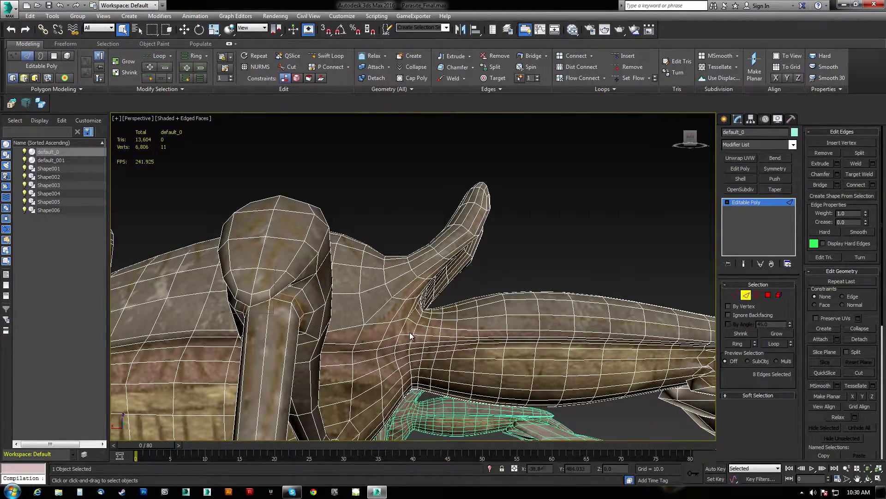
{"action": "left_click", "coordinate": [857, 196]}
{"action": "left_click", "coordinate": [437, 259]}
Create a shape from the edge loop at the base of the first pale appendage under the tail
{"action": "middle_click_drag", "start_coordinate": [437, 259], "coordinate": [436, 284], "text": "alt"}
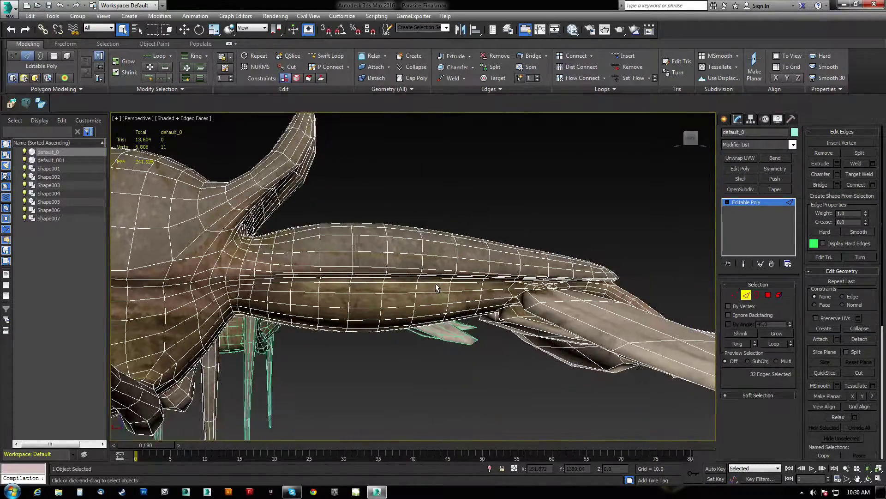
{"action": "scroll", "coordinate": [436, 284], "scroll_direction": "up", "scroll_amount": 8}
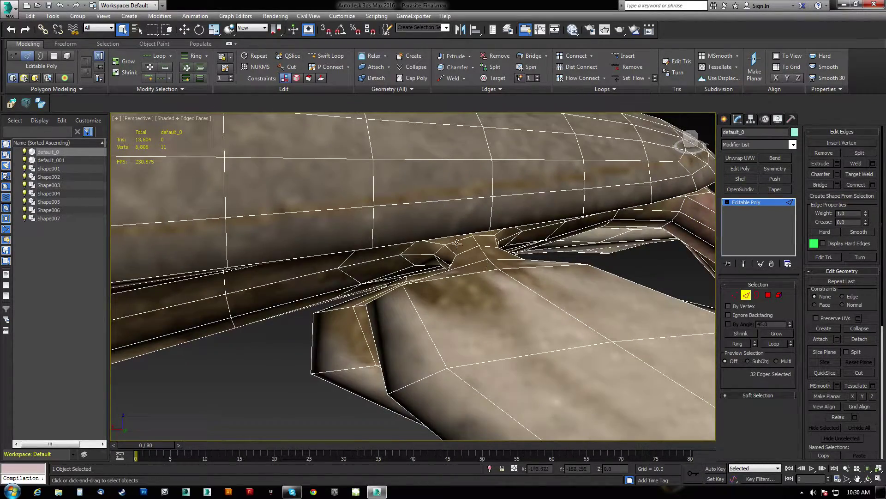
{"action": "left_click", "coordinate": [857, 196]}
{"action": "left_click", "coordinate": [485, 247]}
Create a linear shape from the edge loop at the base of the neighbouring appendage under the tail
{"action": "middle_click_drag", "start_coordinate": [485, 247], "coordinate": [572, 230], "text": "alt"}
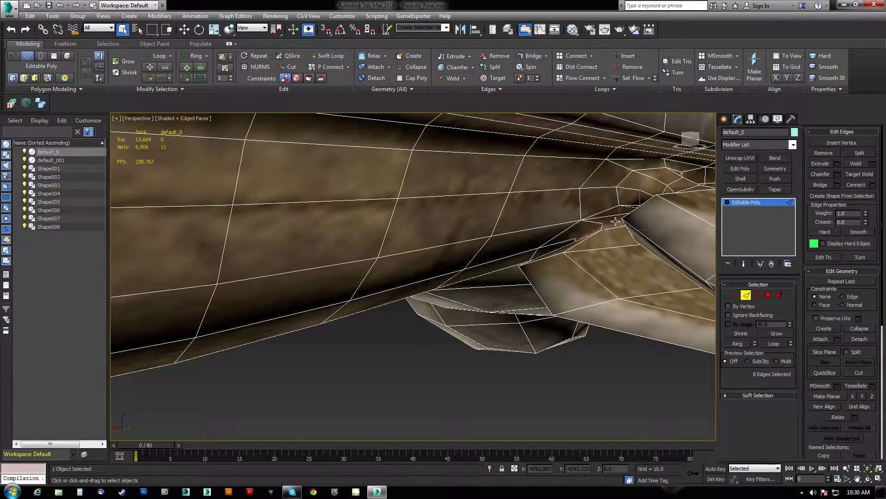
{"action": "left_click", "coordinate": [857, 196]}
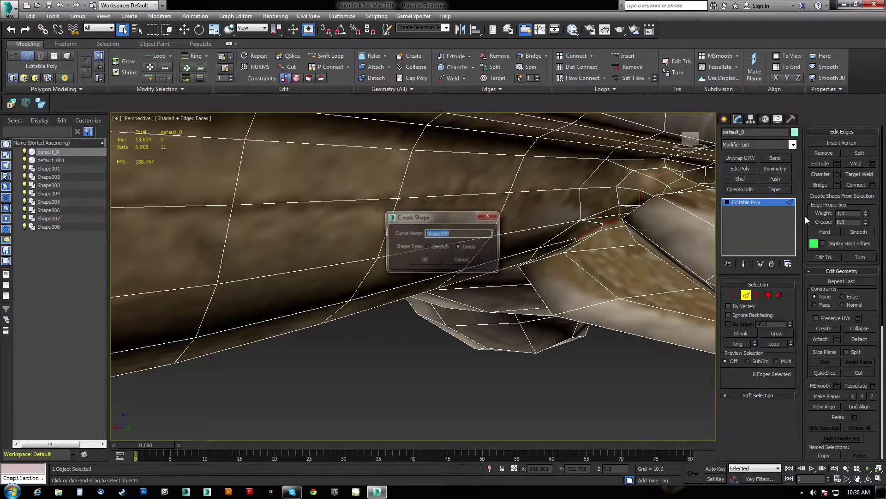
{"action": "key", "text": "Return"}
Create a shape from the edge loop at the base of the reddish-brown appendage near the tail tip
{"action": "middle_click_drag", "start_coordinate": [431, 263], "coordinate": [500, 237], "text": "alt"}
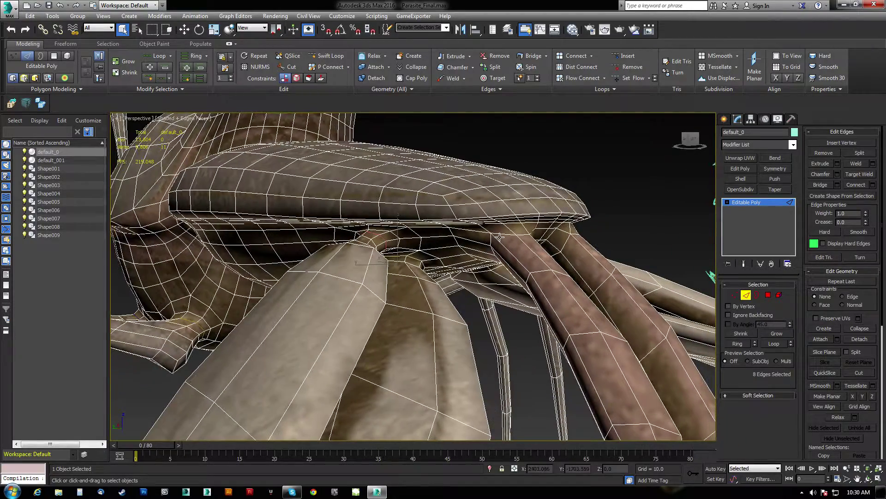
{"action": "middle_click_drag", "start_coordinate": [490, 239], "coordinate": [456, 249], "text": "alt"}
{"action": "middle_click_drag", "start_coordinate": [513, 243], "coordinate": [529, 235], "text": "alt"}
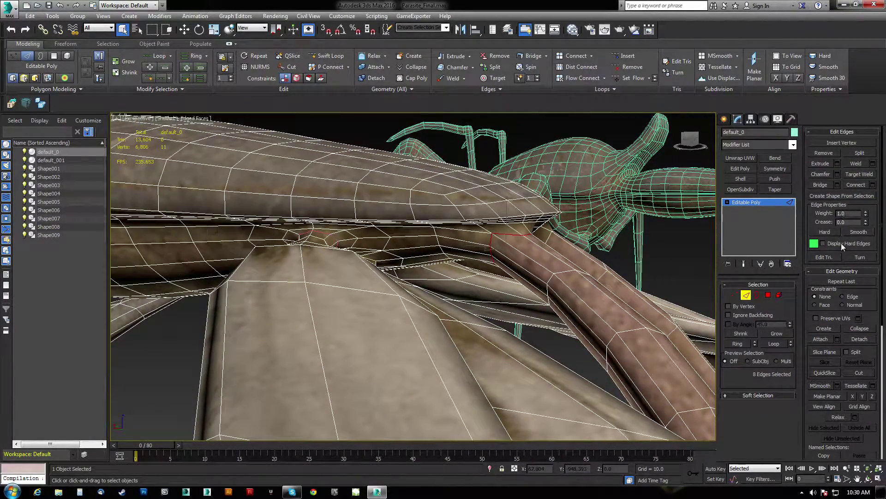
{"action": "left_click", "coordinate": [855, 195]}
{"action": "left_click", "coordinate": [421, 260]}
Create a shape from the edge loop around the base of the thin front arm beside the neck
{"action": "middle_click_drag", "start_coordinate": [421, 260], "coordinate": [462, 240], "text": "alt"}
{"action": "middle_click_drag", "start_coordinate": [393, 296], "coordinate": [439, 311], "text": "alt"}
{"action": "middle_click_drag", "start_coordinate": [545, 279], "coordinate": [349, 275], "text": "alt"}
{"action": "scroll", "coordinate": [515, 280], "scroll_direction": "down", "scroll_amount": 8}
{"action": "scroll", "coordinate": [349, 276], "scroll_direction": "up", "scroll_amount": 5}
{"action": "scroll", "coordinate": [324, 263], "scroll_direction": "up", "scroll_amount": 10}
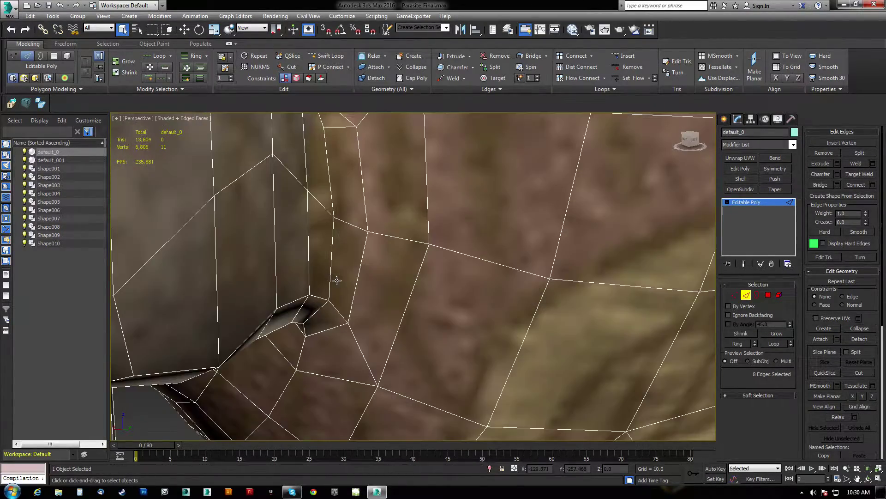
{"action": "left_click", "coordinate": [332, 262]}
{"action": "left_click", "coordinate": [851, 197]}
{"action": "left_click", "coordinate": [421, 273]}
Select the edge loops on both sides of the front arm's elbow, along with the connecting edges across the joint
{"action": "scroll", "coordinate": [372, 247], "scroll_direction": "down", "scroll_amount": 15}
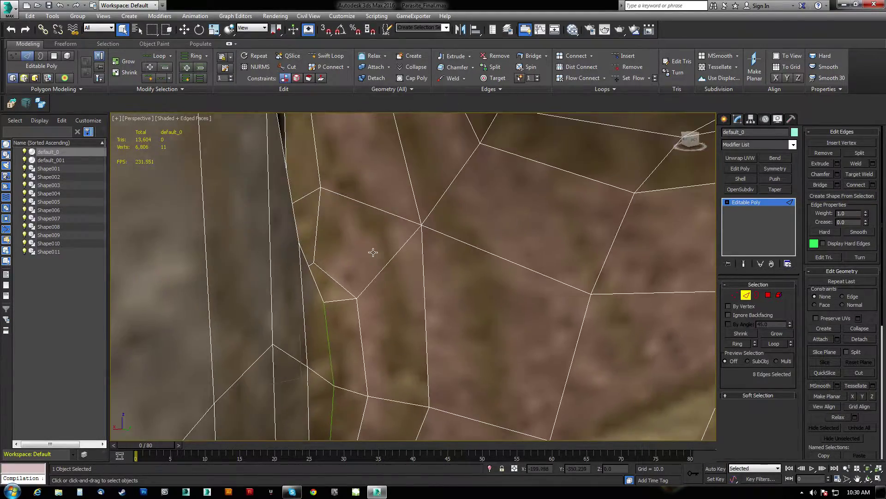
{"action": "scroll", "coordinate": [353, 192], "scroll_direction": "up", "scroll_amount": 10}
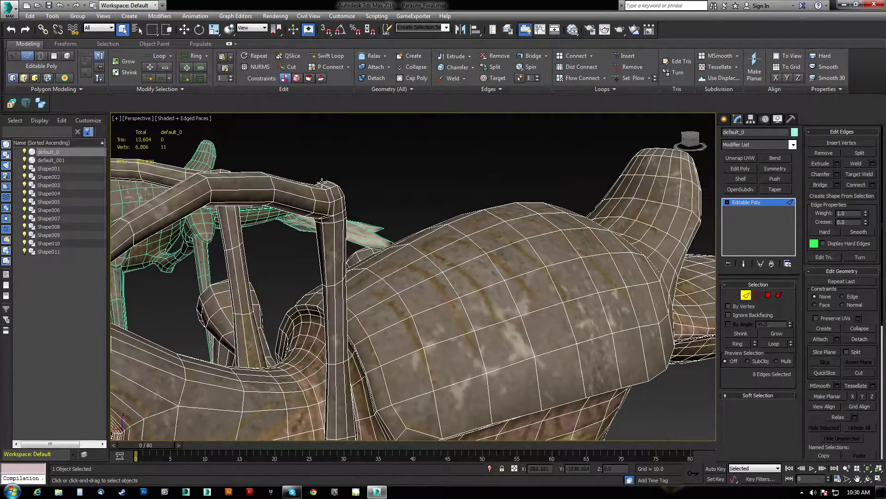
{"action": "double_click", "coordinate": [331, 195]}
{"action": "mouse_move", "coordinate": [332, 196]}
{"action": "middle_mouse_down", "text": "alt"}
{"action": "mouse_move", "coordinate": [329, 214]}
{"action": "mouse_move", "coordinate": [323, 199]}
{"action": "mouse_move", "coordinate": [427, 192]}
{"action": "mouse_move", "coordinate": [344, 200]}
{"action": "middle_mouse_up", "text": "alt"}
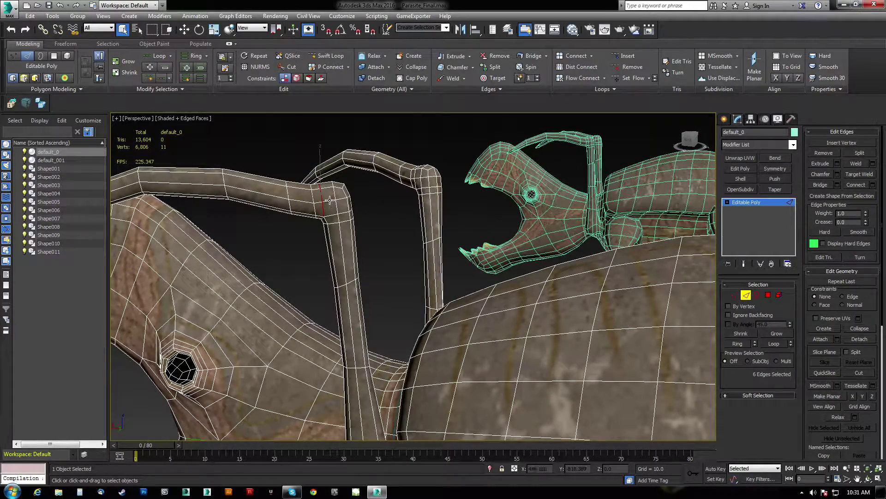
{"action": "middle_click_drag", "start_coordinate": [331, 214], "coordinate": [513, 237], "text": "alt"}
{"action": "left_click", "coordinate": [339, 223], "text": "ctrl"}
{"action": "double_click", "coordinate": [357, 232], "text": "ctrl"}
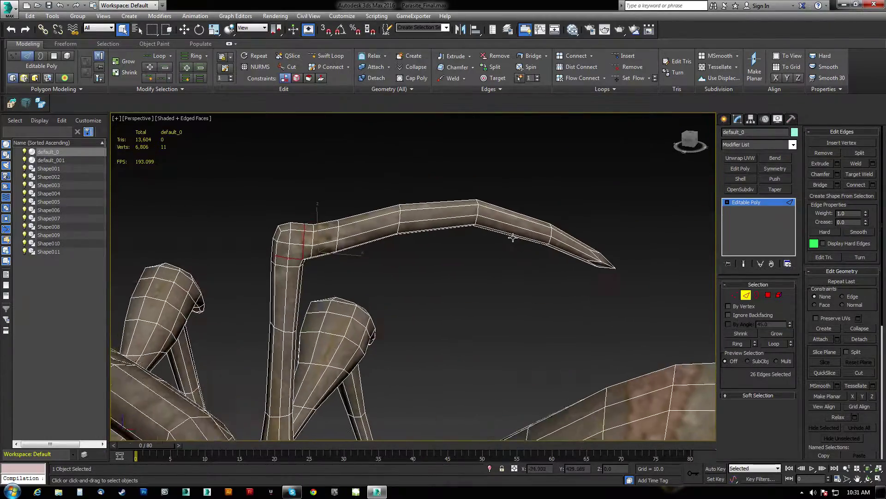
{"action": "double_click", "coordinate": [277, 249], "text": "ctrl"}
{"action": "double_click", "coordinate": [287, 231], "text": "ctrl"}
{"action": "middle_click_drag", "start_coordinate": [288, 232], "coordinate": [319, 190]}
Deselect the stray edges running along the arm so that the selection is limited to the elbow
{"action": "left_click_drag", "start_coordinate": [276, 248], "coordinate": [365, 419], "text": "alt"}
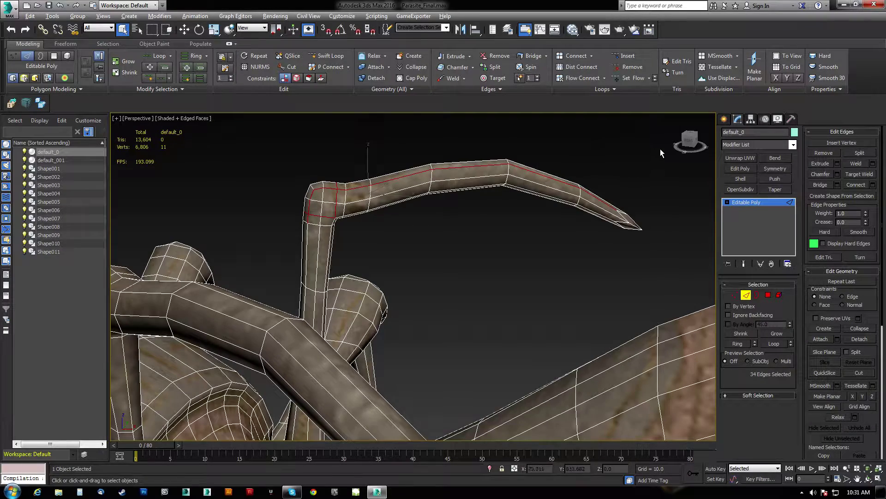
{"action": "left_click_drag", "start_coordinate": [356, 250], "coordinate": [372, 230], "text": "alt"}
{"action": "middle_click_drag", "start_coordinate": [372, 230], "coordinate": [335, 179], "text": "alt"}
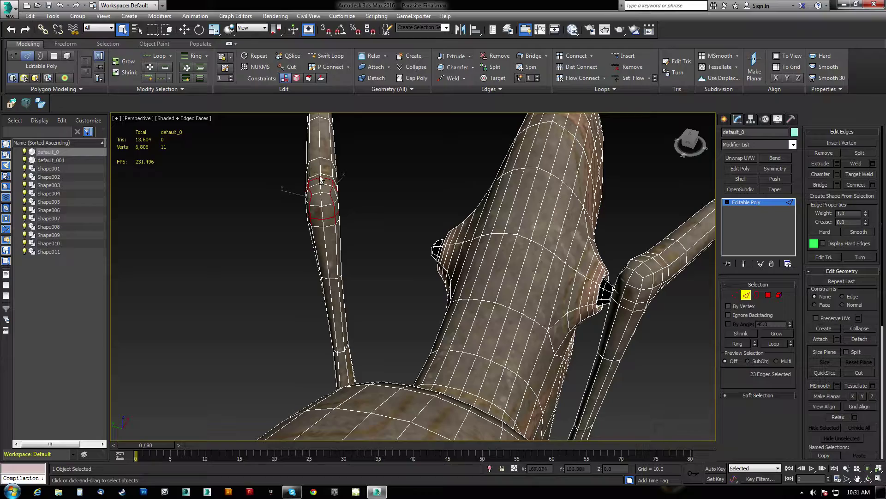
{"action": "double_click", "coordinate": [327, 179], "text": "alt"}
{"action": "middle_click_drag", "start_coordinate": [330, 190], "coordinate": [314, 207], "text": "alt"}
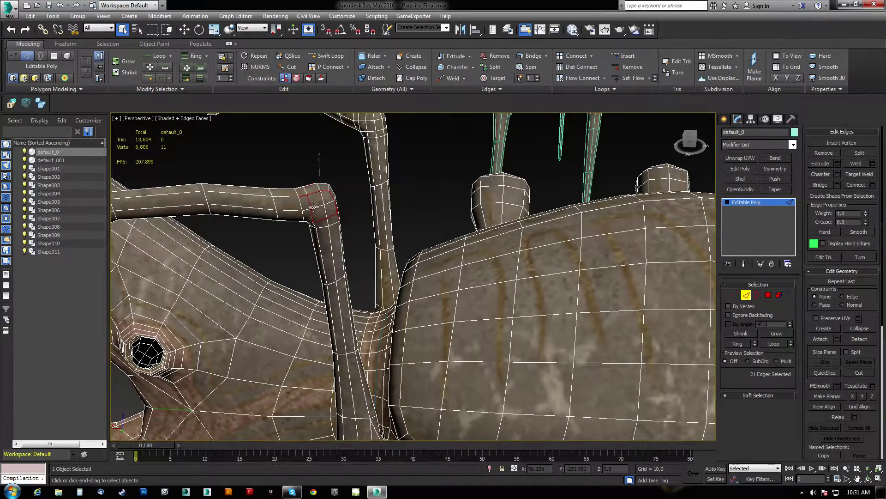
{"action": "left_click", "coordinate": [301, 198], "text": "alt"}
{"action": "mouse_move", "coordinate": [328, 207]}
{"action": "middle_mouse_down", "text": "alt"}
{"action": "mouse_move", "coordinate": [270, 227]}
{"action": "mouse_move", "coordinate": [313, 216]}
{"action": "middle_mouse_up", "text": "alt"}
{"action": "left_click", "coordinate": [330, 218], "text": "alt"}
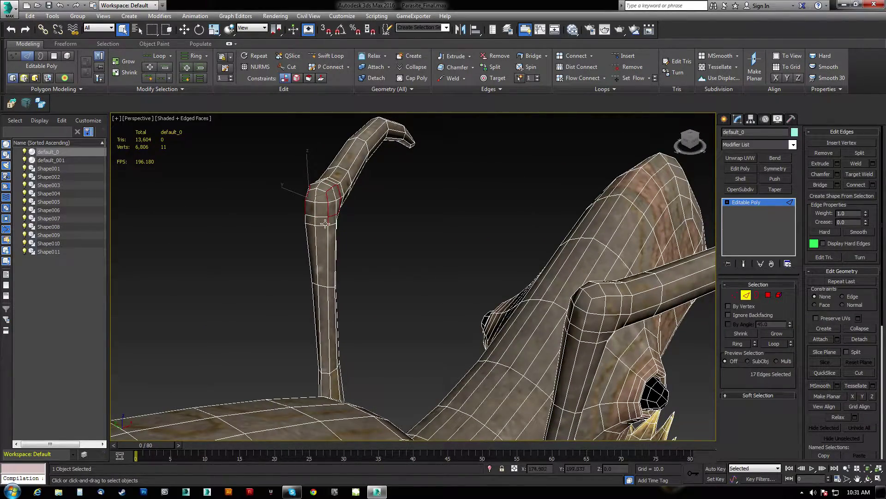
Finish cleaning up the elbow edge selection and create a linear shape from it
{"action": "mouse_move", "coordinate": [327, 221]}
{"action": "middle_mouse_down", "text": "alt"}
{"action": "mouse_move", "coordinate": [290, 228]}
{"action": "mouse_move", "coordinate": [296, 240]}
{"action": "mouse_move", "coordinate": [269, 205]}
{"action": "mouse_move", "coordinate": [282, 259]}
{"action": "mouse_move", "coordinate": [326, 215]}
{"action": "mouse_move", "coordinate": [326, 234]}
{"action": "middle_mouse_up", "text": "alt"}
{"action": "scroll", "coordinate": [272, 204], "scroll_direction": "down", "scroll_amount": 4}
{"action": "middle_click_drag", "start_coordinate": [326, 203], "coordinate": [303, 294], "text": "alt"}
{"action": "scroll", "coordinate": [315, 253], "scroll_direction": "up", "scroll_amount": 5}
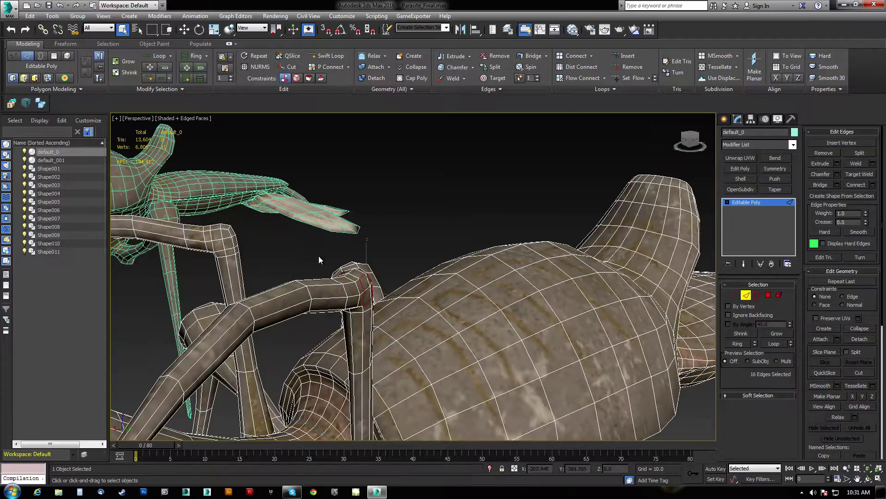
{"action": "left_click", "coordinate": [845, 194]}
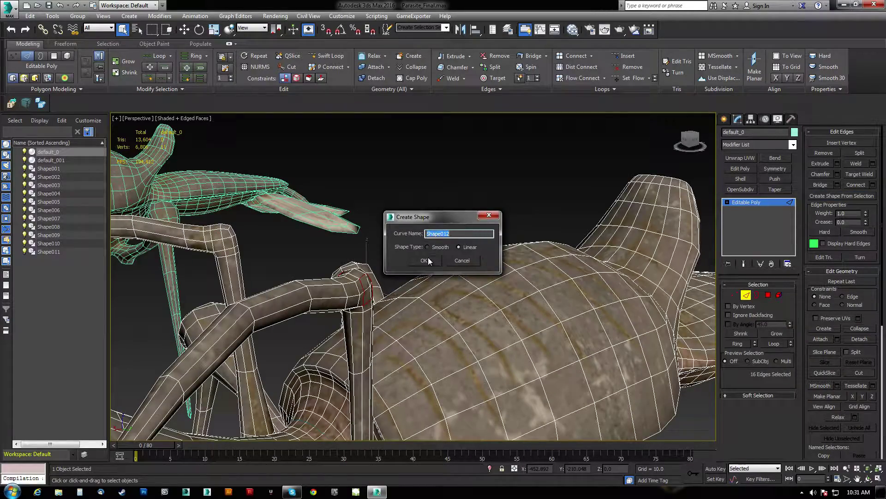
{"action": "key", "text": "Return"}
Leave edge editing and move the original creature mesh away from the extracted joint shapes
{"action": "scroll", "coordinate": [374, 266], "scroll_direction": "down", "scroll_amount": 5}
{"action": "middle_click_drag", "start_coordinate": [366, 257], "coordinate": [391, 250], "text": "alt"}
{"action": "left_click", "coordinate": [747, 295]}
{"action": "key", "text": "w"}
{"action": "mouse_move", "coordinate": [408, 282]}
{"action": "middle_mouse_down", "text": "alt"}
{"action": "mouse_move", "coordinate": [439, 276]}
{"action": "mouse_move", "coordinate": [417, 271]}
{"action": "middle_mouse_up", "text": "alt"}
{"action": "left_click_drag", "start_coordinate": [384, 401], "coordinate": [534, 220]}
{"action": "middle_click_drag", "start_coordinate": [417, 235], "coordinate": [440, 221], "text": "alt"}
Select all the extracted joint shapes and center each one's pivot to its own object
{"action": "left_click", "coordinate": [302, 242]}
{"action": "middle_click_drag", "start_coordinate": [303, 242], "coordinate": [392, 218]}
{"action": "left_click", "coordinate": [355, 325]}
{"action": "middle_click_drag", "start_coordinate": [351, 334], "coordinate": [377, 353], "text": "alt"}
{"action": "scroll", "coordinate": [364, 350], "scroll_direction": "down", "scroll_amount": 4}
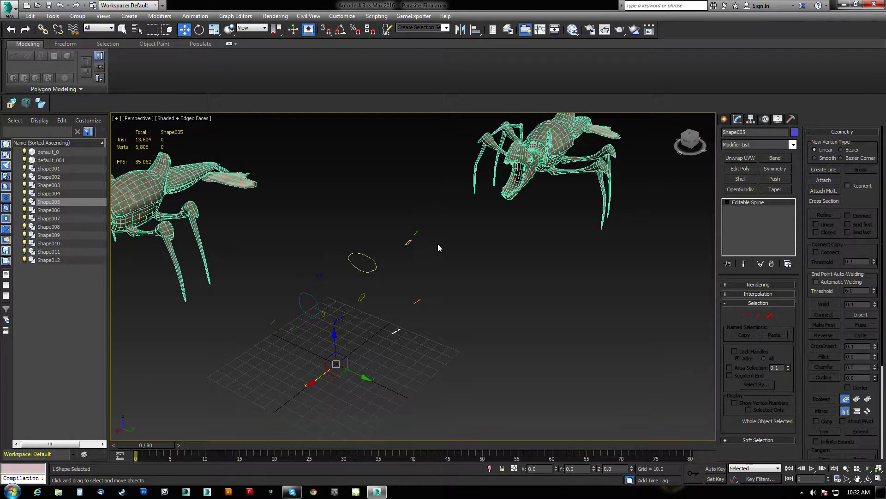
{"action": "left_click_drag", "start_coordinate": [439, 211], "coordinate": [272, 362]}
{"action": "left_click_drag", "start_coordinate": [261, 370], "coordinate": [261, 369]}
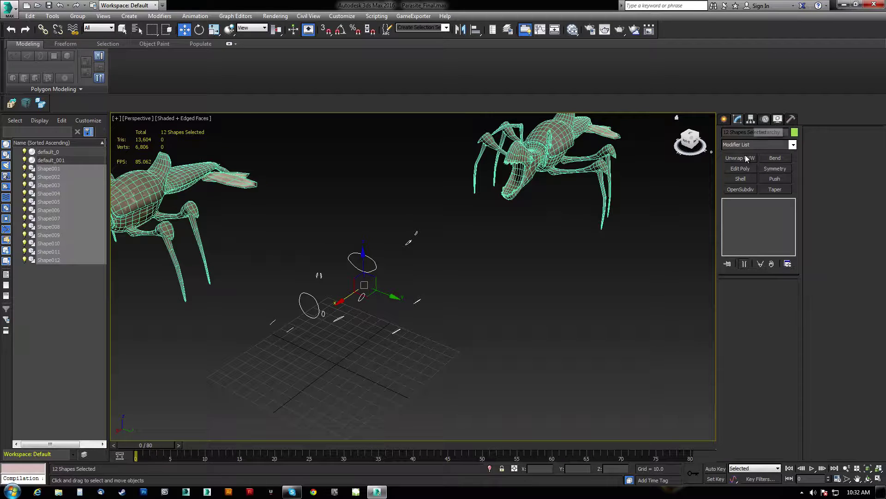
{"action": "left_click", "coordinate": [751, 119]}
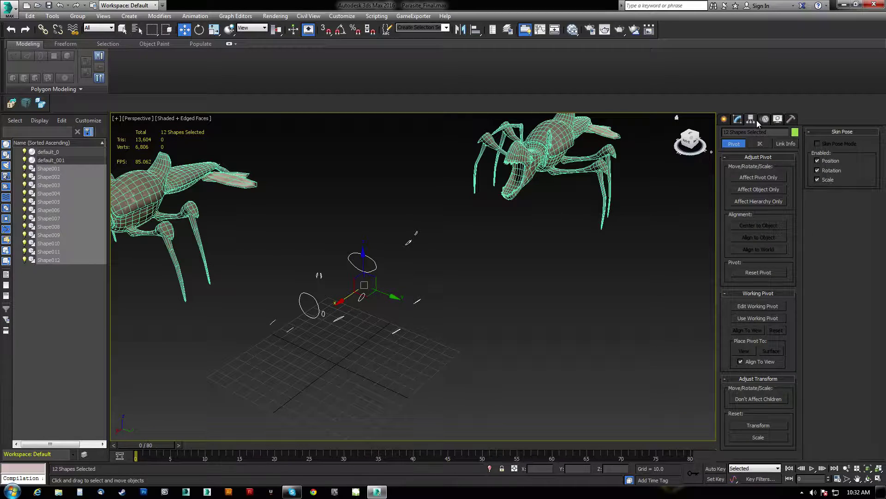
{"action": "left_click", "coordinate": [758, 177]}
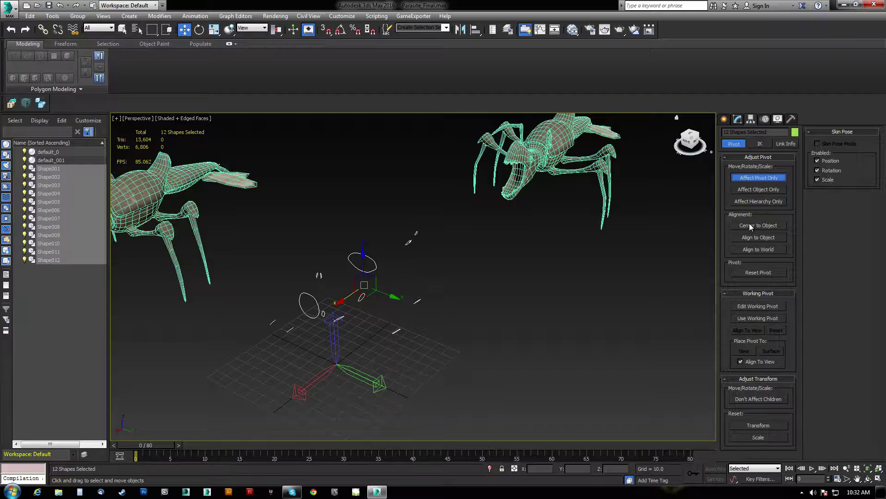
{"action": "left_click", "coordinate": [749, 224]}
{"action": "left_click", "coordinate": [761, 177]}
Select only the elbow shape made of two outlines and examine it around its centered pivot
{"action": "middle_click_drag", "start_coordinate": [414, 235], "coordinate": [393, 245], "text": "alt"}
{"action": "middle_click_drag", "start_coordinate": [272, 252], "coordinate": [363, 283]}
{"action": "scroll", "coordinate": [362, 274], "scroll_direction": "up", "scroll_amount": 2}
{"action": "scroll", "coordinate": [367, 280], "scroll_direction": "up", "scroll_amount": 5}
{"action": "scroll", "coordinate": [302, 230], "scroll_direction": "up", "scroll_amount": 3}
{"action": "scroll", "coordinate": [346, 248], "scroll_direction": "up", "scroll_amount": 2}
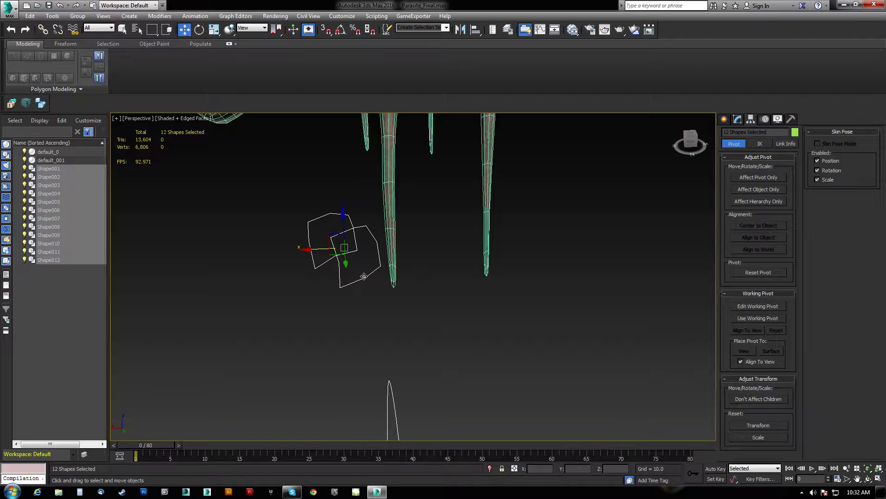
{"action": "left_click", "coordinate": [364, 276]}
{"action": "scroll", "coordinate": [346, 242], "scroll_direction": "down", "scroll_amount": 3}
{"action": "middle_click_drag", "start_coordinate": [346, 242], "coordinate": [393, 249]}
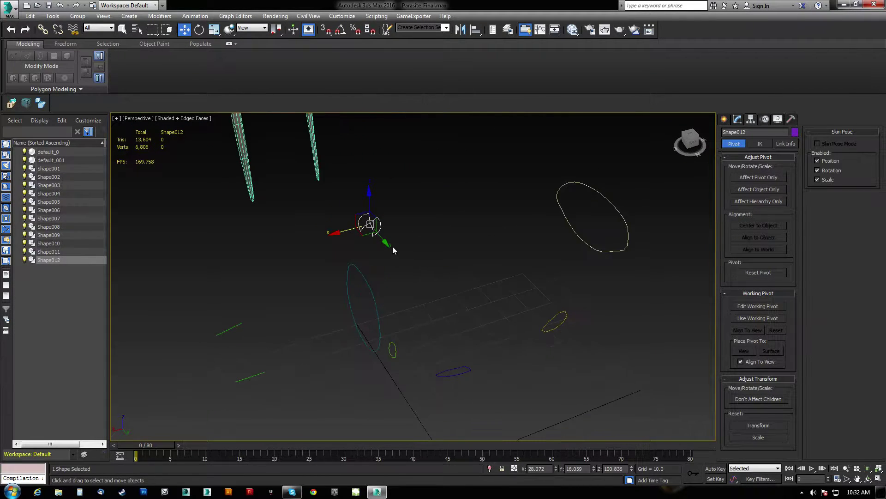
{"action": "scroll", "coordinate": [383, 257], "scroll_direction": "up", "scroll_amount": 5}
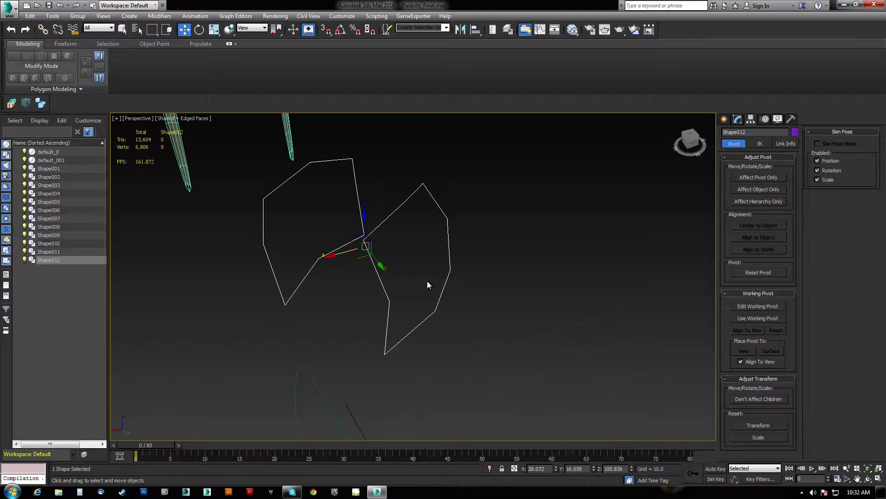
{"action": "middle_click_drag", "start_coordinate": [366, 255], "coordinate": [396, 289], "text": "alt"}
Examine the elbow shape made of two outlines and its pivot from the top and in perspective
{"action": "key", "text": "t"}
{"action": "scroll", "coordinate": [446, 263], "scroll_direction": "up", "scroll_amount": 5}
{"action": "scroll", "coordinate": [486, 238], "scroll_direction": "up", "scroll_amount": 6}
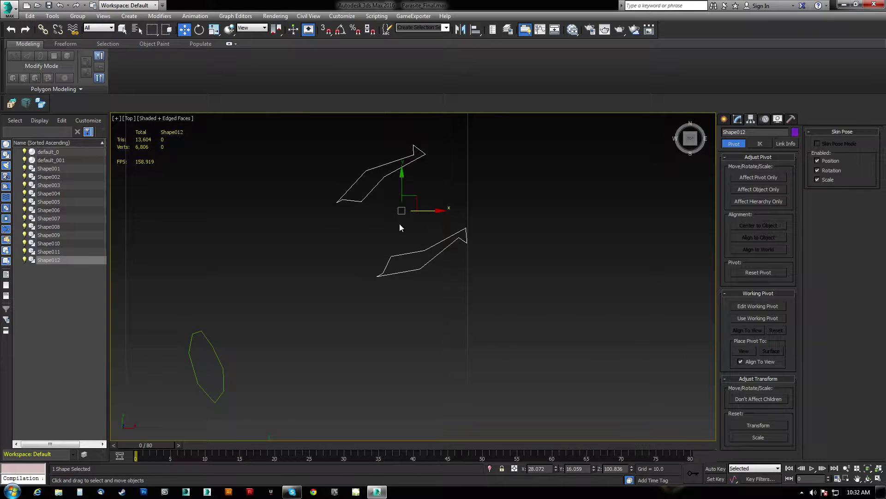
{"action": "middle_click_drag", "start_coordinate": [402, 225], "coordinate": [435, 252]}
{"action": "scroll", "coordinate": [435, 237], "scroll_direction": "up", "scroll_amount": 2}
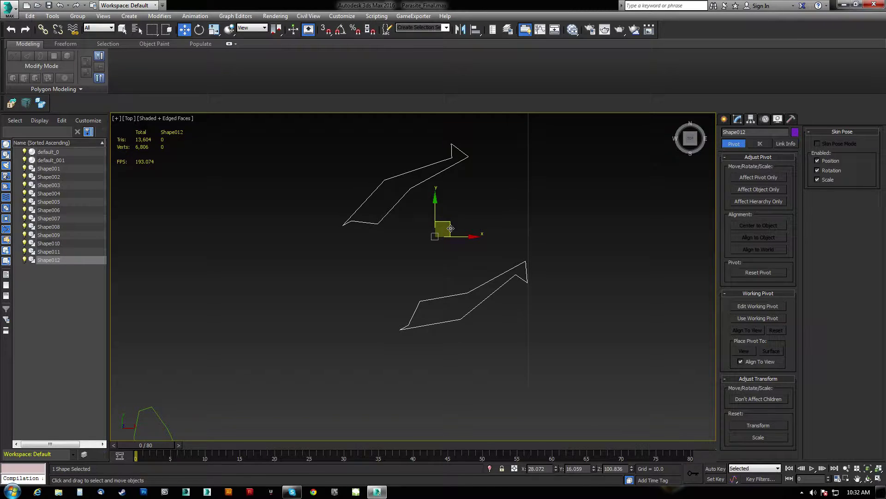
{"action": "key", "text": "p"}
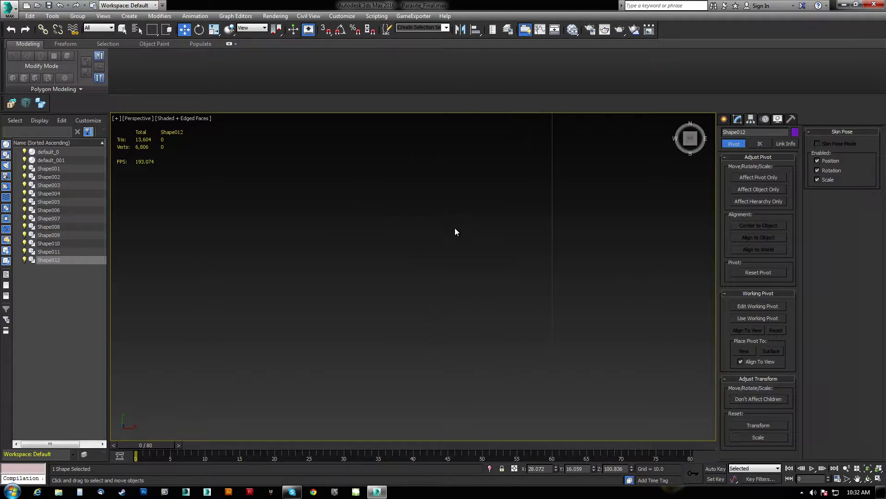
{"action": "key", "text": "z"}
{"action": "middle_click_drag", "start_coordinate": [456, 249], "coordinate": [404, 214], "text": "alt"}
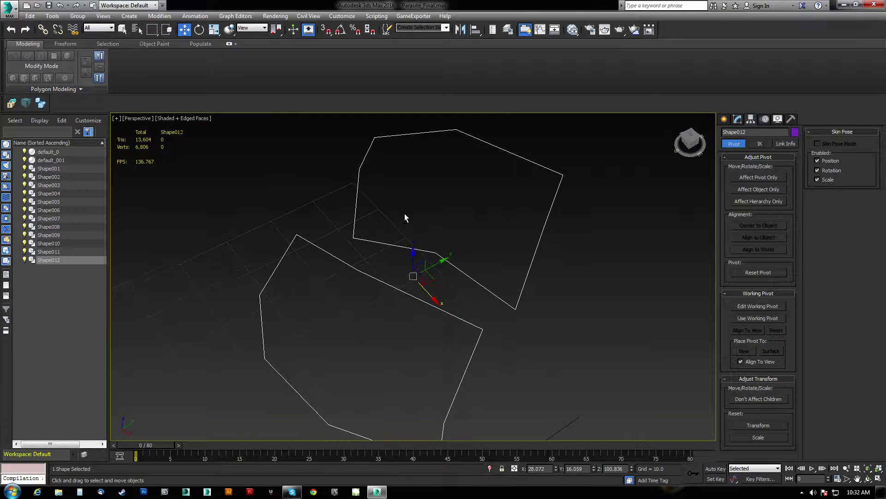
{"action": "middle_click_drag", "start_coordinate": [424, 288], "coordinate": [430, 260]}
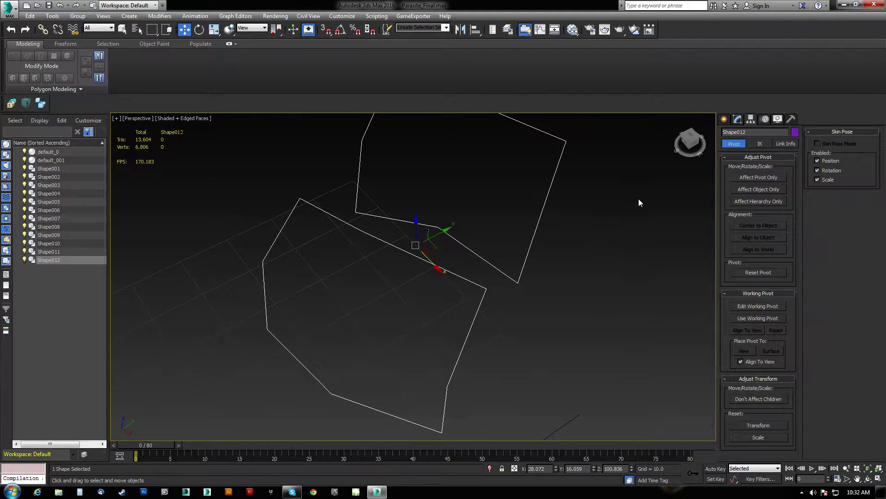
Convert the elbow shape made of two outlines to an Editable Poly
{"action": "left_click", "coordinate": [739, 120]}
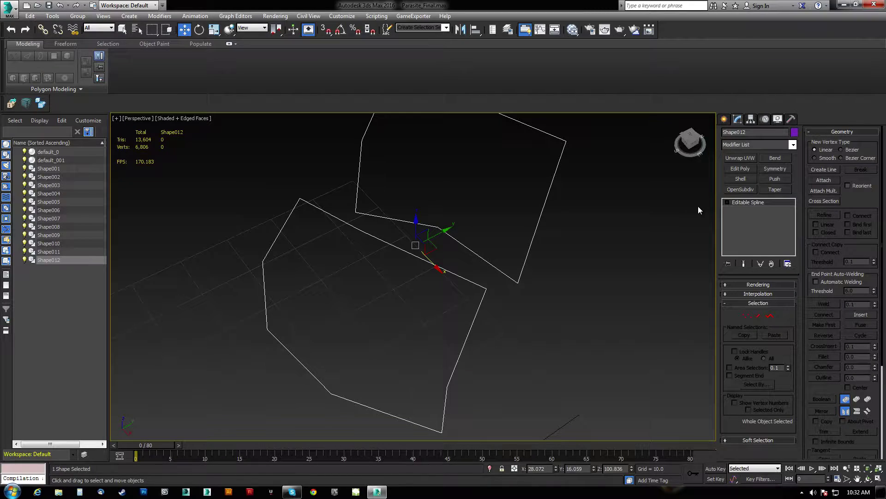
{"action": "key", "text": "ctrl+shift+e"}
{"action": "middle_click_drag", "start_coordinate": [491, 299], "coordinate": [345, 252], "text": "alt"}
{"action": "middle_click_drag", "start_coordinate": [414, 255], "coordinate": [374, 251], "text": "alt"}
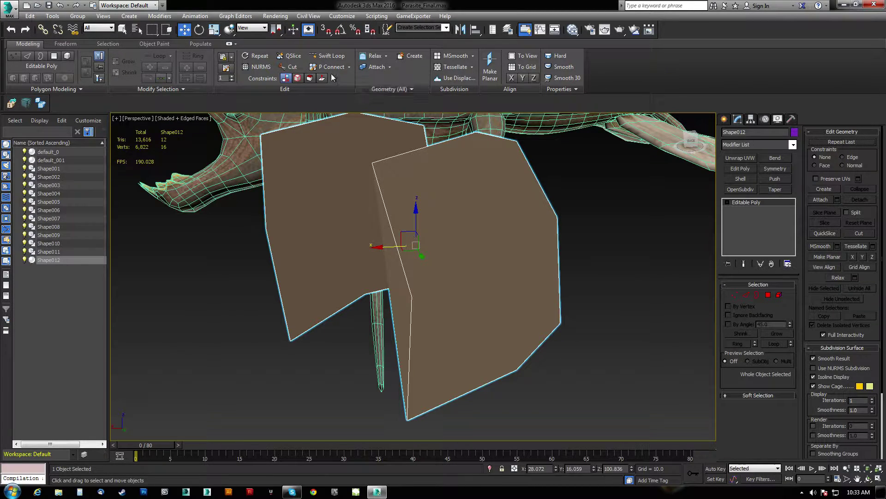
Connect opposite vertices across each of the two elbow faces with the Optimize tool, splitting both into an upper and a lower half
{"action": "left_click", "coordinate": [65, 44]}
{"action": "left_click", "coordinate": [118, 80]}
{"action": "left_click_drag", "start_coordinate": [411, 296], "coordinate": [558, 217], "text": "ctrl"}
{"action": "middle_click_drag", "start_coordinate": [452, 239], "coordinate": [420, 241], "text": "alt"}
{"action": "left_click_drag", "start_coordinate": [335, 298], "coordinate": [273, 209], "text": "ctrl"}
{"action": "middle_click_drag", "start_coordinate": [266, 207], "coordinate": [192, 211], "text": "alt"}
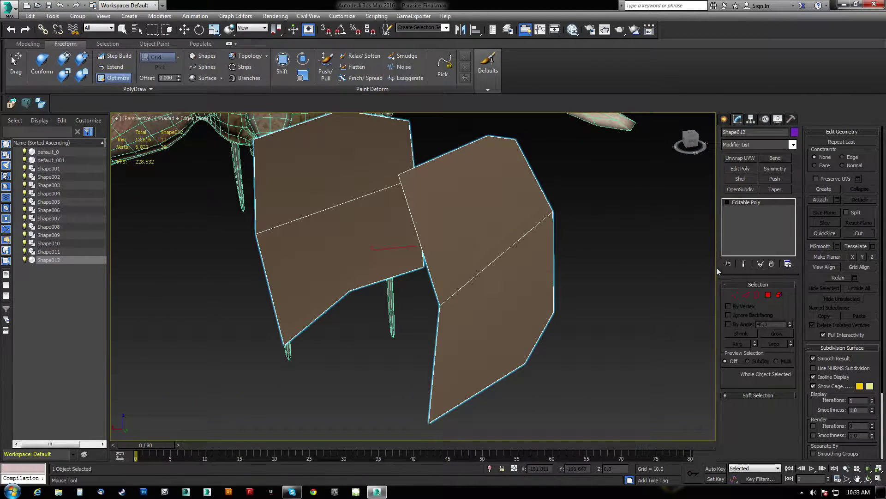
Delete the upper polygon of both elbow faces
{"action": "left_click", "coordinate": [769, 295]}
{"action": "key", "text": "w"}
{"action": "left_click", "coordinate": [463, 198]}
{"action": "left_click", "coordinate": [313, 171], "text": "ctrl"}
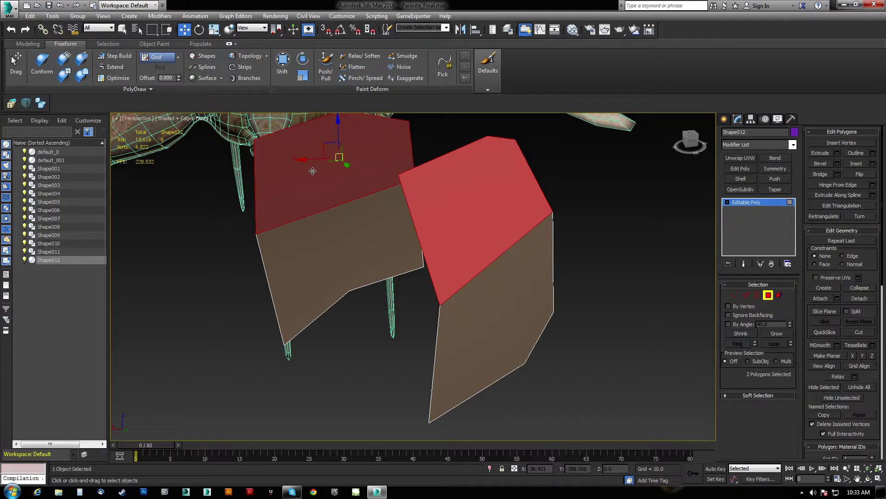
{"action": "key", "text": "ctrl+d"}
Bridge the top edges of the two remaining elbow faces
{"action": "key", "text": "2"}
{"action": "left_click", "coordinate": [494, 261]}
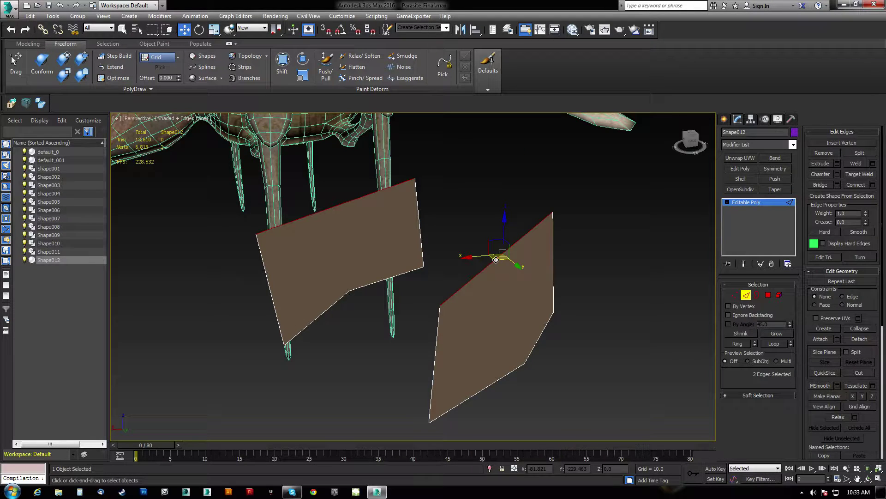
{"action": "left_click", "coordinate": [366, 196], "text": "ctrl"}
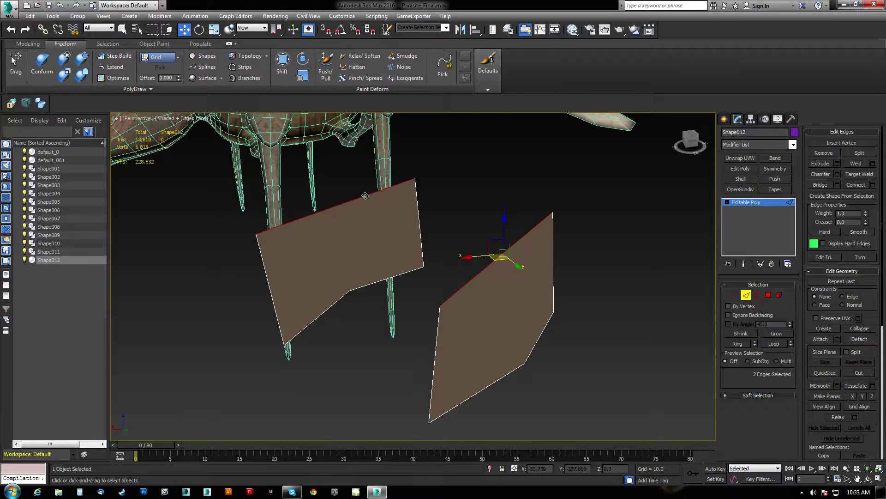
{"action": "left_click", "coordinate": [821, 185]}
Connect the opposite edges of the bridged surface in both directions so the new edges cross at its center
{"action": "left_click", "coordinate": [369, 277]}
{"action": "left_click", "coordinate": [489, 196], "text": "ctrl"}
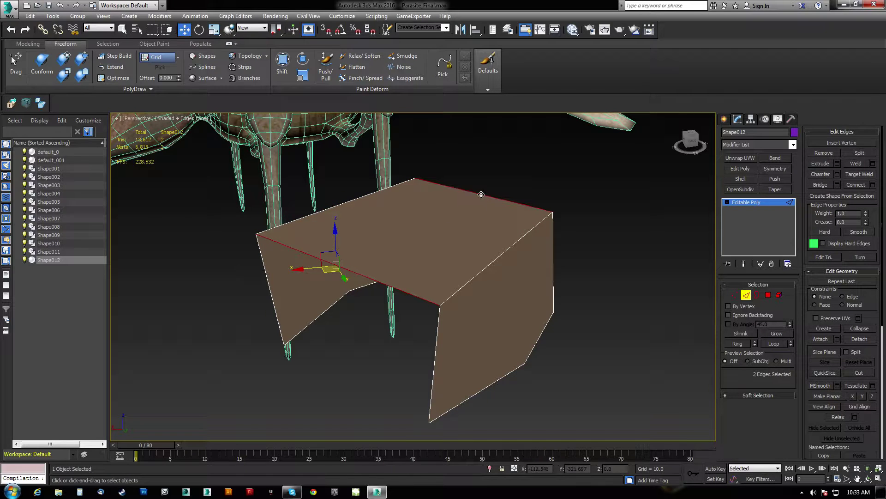
{"action": "left_click", "coordinate": [859, 184]}
{"action": "left_click", "coordinate": [499, 257]}
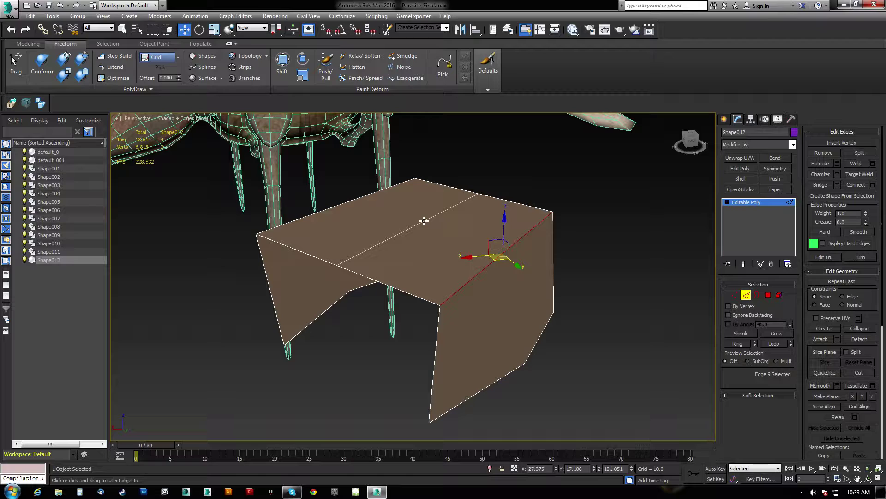
{"action": "left_click", "coordinate": [357, 198], "text": "ctrl"}
{"action": "left_click", "coordinate": [859, 185]}
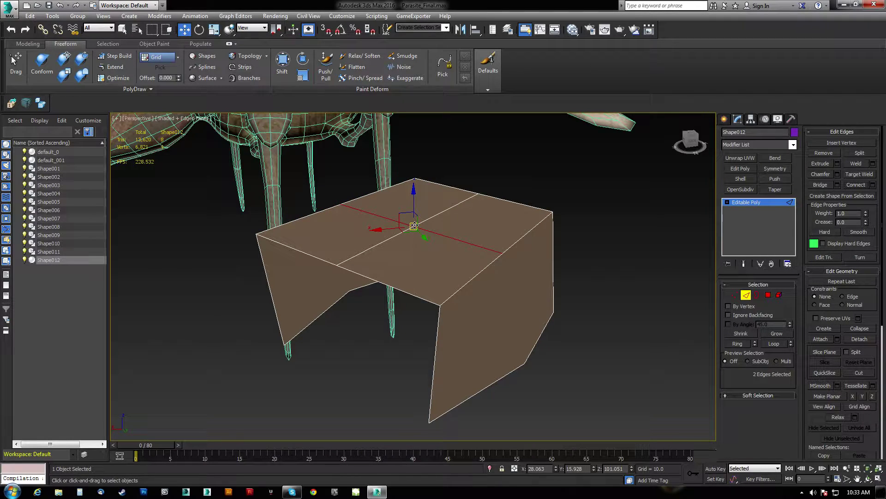
{"action": "mouse_move", "coordinate": [486, 228]}
{"action": "middle_mouse_down", "text": "alt"}
{"action": "mouse_move", "coordinate": [481, 253]}
{"action": "mouse_move", "coordinate": [486, 234]}
{"action": "middle_mouse_up", "text": "alt"}
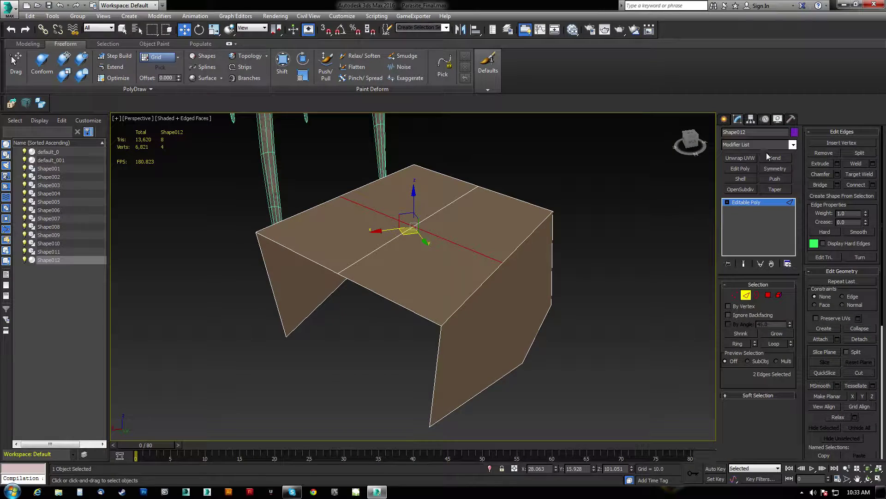
Set snapping to Vertex and snap only the elbow object's pivot to the central crossing vertex of the bridged surface
{"action": "left_click", "coordinate": [754, 119]}
{"action": "left_click", "coordinate": [762, 180]}
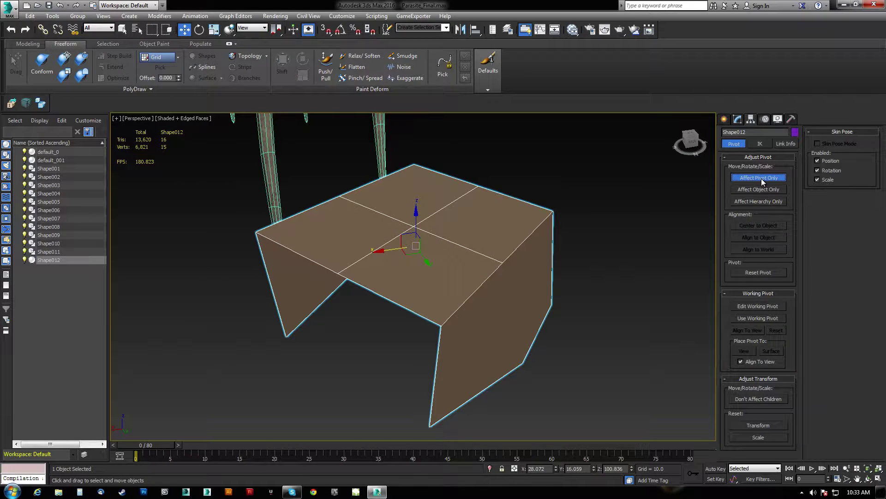
{"action": "middle_click_drag", "start_coordinate": [477, 221], "coordinate": [483, 225], "text": "alt"}
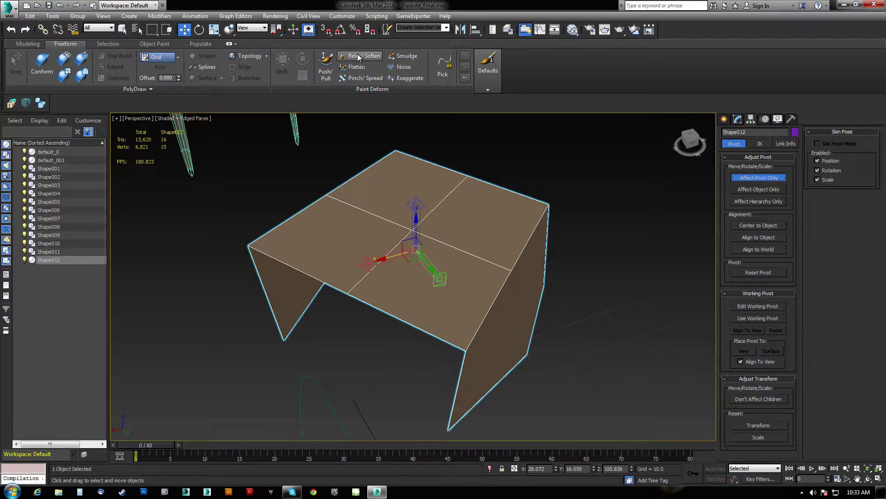
{"action": "right_click", "coordinate": [325, 29]}
{"action": "left_click_drag", "start_coordinate": [429, 186], "coordinate": [641, 163]}
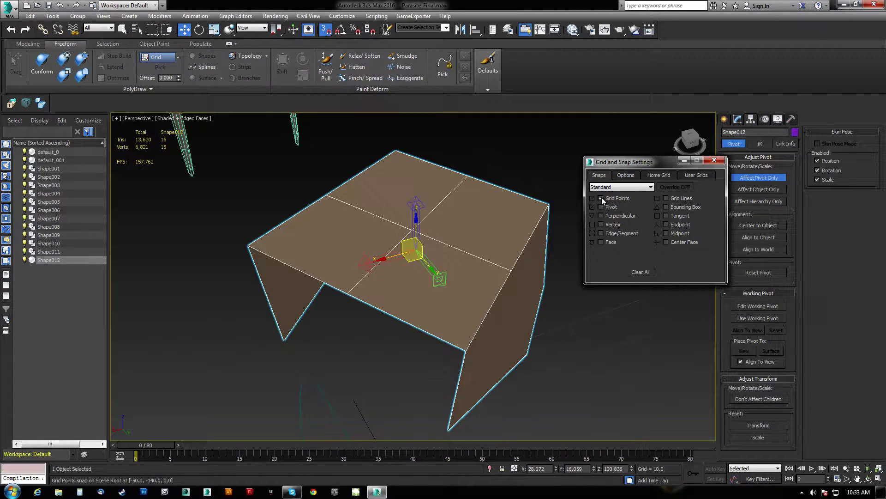
{"action": "left_click", "coordinate": [715, 160]}
{"action": "left_click_drag", "start_coordinate": [414, 249], "coordinate": [412, 229]}
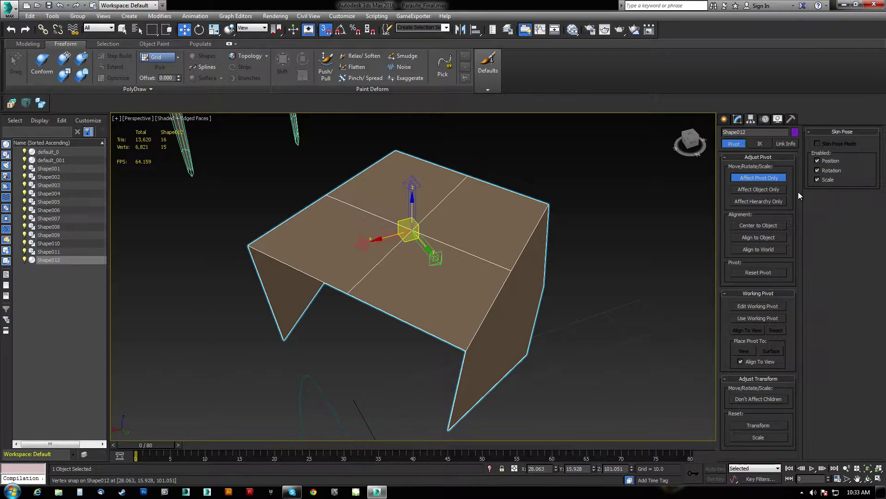
{"action": "left_click", "coordinate": [774, 179]}
Select the green joint shape made of two separate line segments
{"action": "scroll", "coordinate": [461, 250], "scroll_direction": "down", "scroll_amount": 5}
{"action": "middle_click_drag", "start_coordinate": [516, 256], "coordinate": [351, 252]}
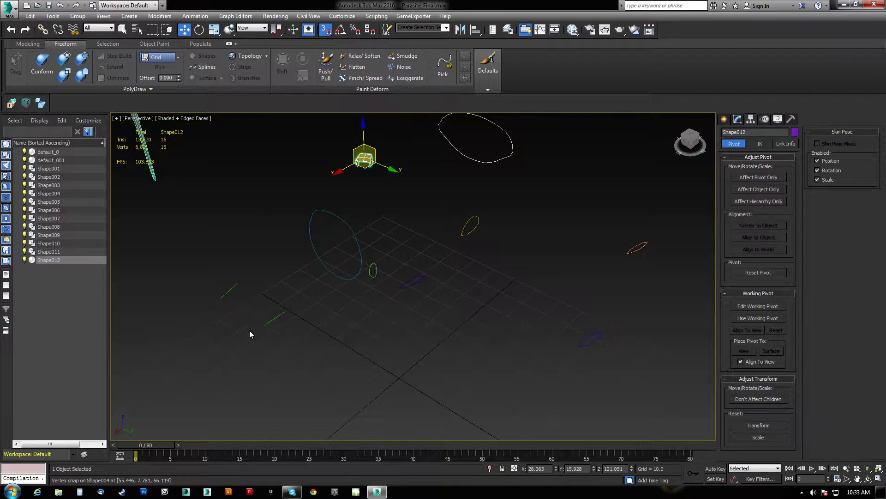
{"action": "left_click", "coordinate": [293, 305]}
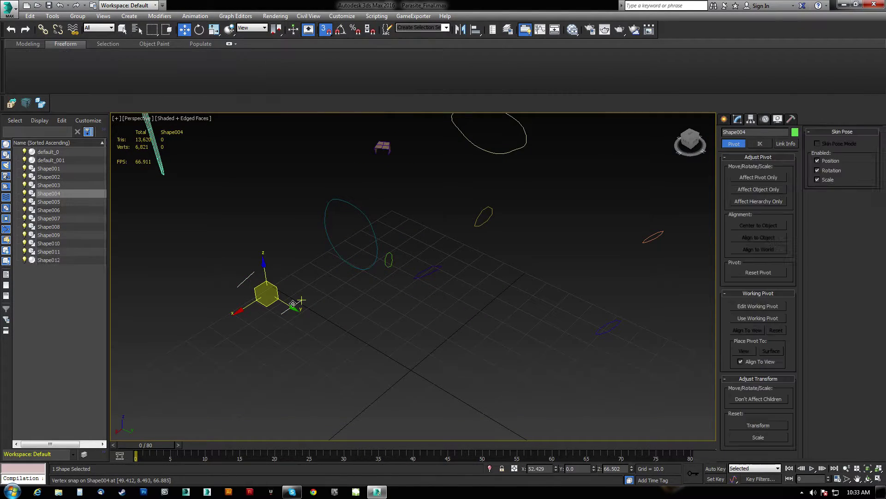
{"action": "key", "text": "ctrl+e"}
{"action": "scroll", "coordinate": [293, 304], "scroll_direction": "down", "scroll_amount": 3}
{"action": "middle_click_drag", "start_coordinate": [293, 303], "coordinate": [328, 307]}
{"action": "key", "text": "ctrl+z"}
Enter vertex editing on the shape made of two separate line segments
{"action": "scroll", "coordinate": [328, 308], "scroll_direction": "up", "scroll_amount": 5}
{"action": "scroll", "coordinate": [344, 305], "scroll_direction": "up", "scroll_amount": 4}
{"action": "key", "text": "1"}
{"action": "left_click_drag", "start_coordinate": [372, 388], "coordinate": [419, 349]}
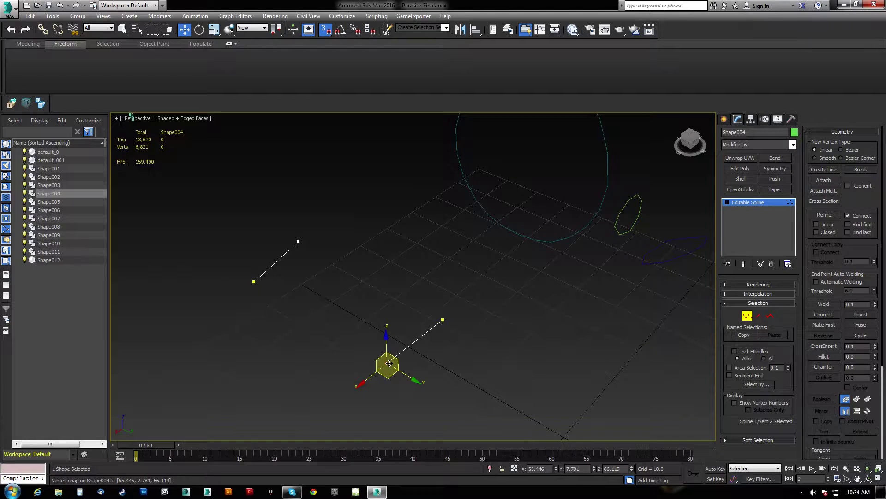
{"action": "left_click_drag", "start_coordinate": [386, 363], "coordinate": [254, 281]}
{"action": "key", "text": "ctrl+z"}
Connect the facing endpoints of the two line segments to form a closed four-sided outline
{"action": "left_click", "coordinate": [454, 339]}
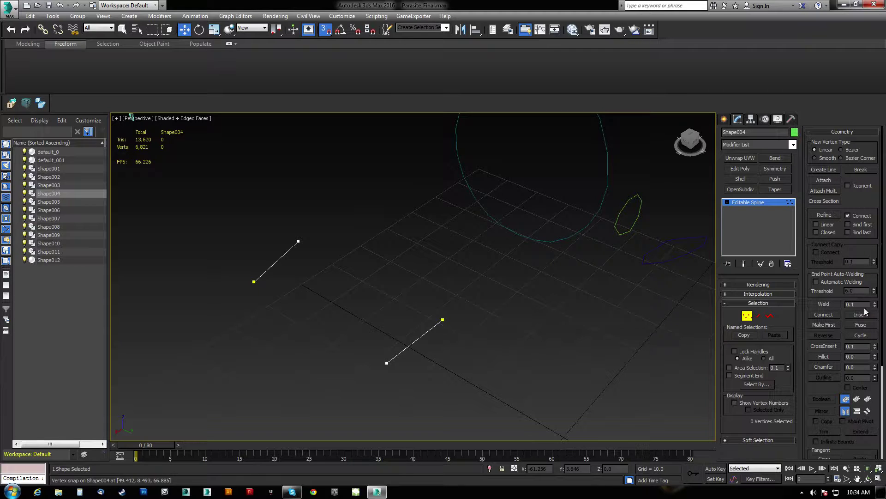
{"action": "left_click", "coordinate": [824, 314]}
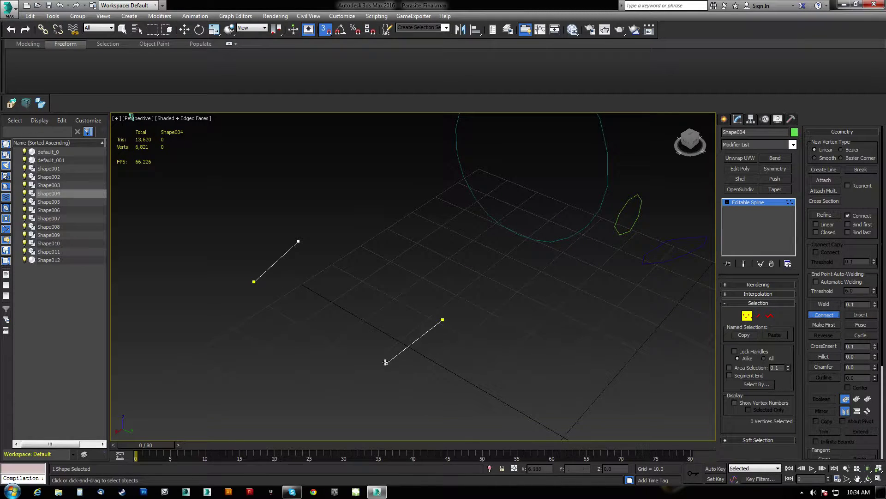
{"action": "left_click_drag", "start_coordinate": [279, 285], "coordinate": [254, 281]}
{"action": "left_click_drag", "start_coordinate": [443, 317], "coordinate": [442, 319]}
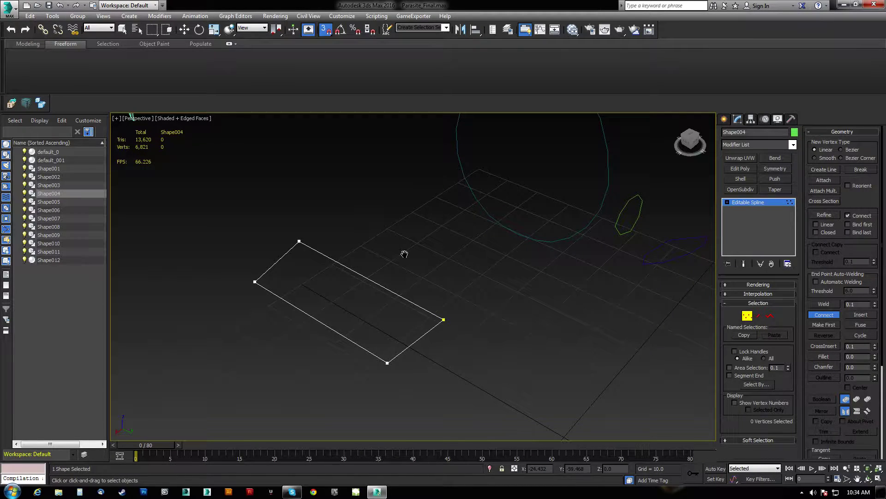
Convert the four-sided outline to an Editable Poly and connect its two long edges with a crosswise edge
{"action": "key", "text": "2"}
{"action": "key", "text": "alt+e"}
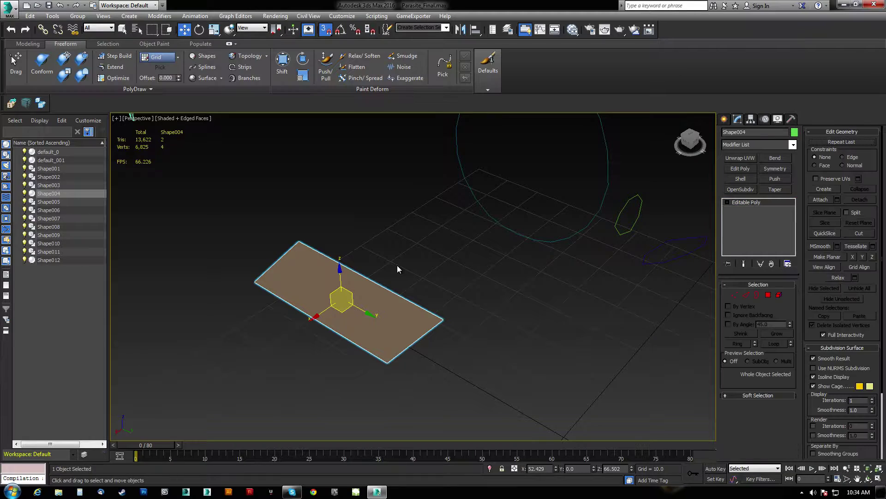
{"action": "key", "text": "2"}
{"action": "left_click_drag", "start_coordinate": [389, 267], "coordinate": [307, 336]}
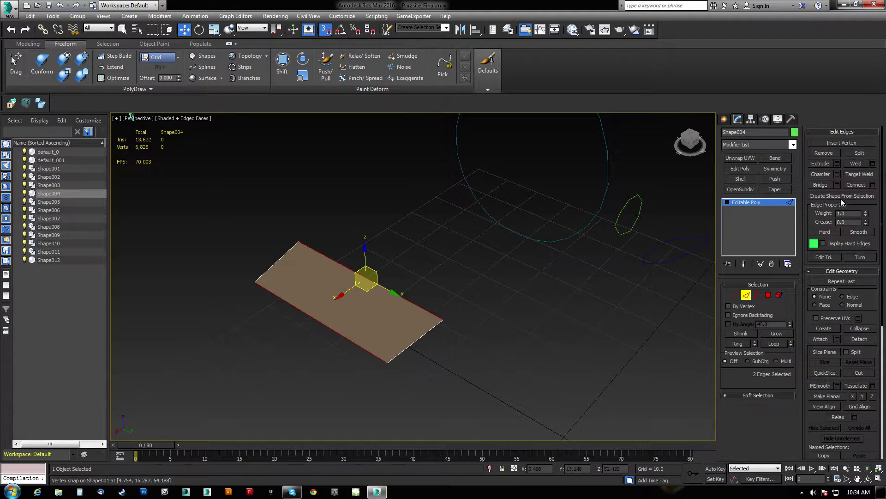
{"action": "left_click", "coordinate": [864, 184]}
Connect the plate's two short edges and its middle crosswise edge with a lengthwise edge through the center
{"action": "left_click", "coordinate": [418, 340]}
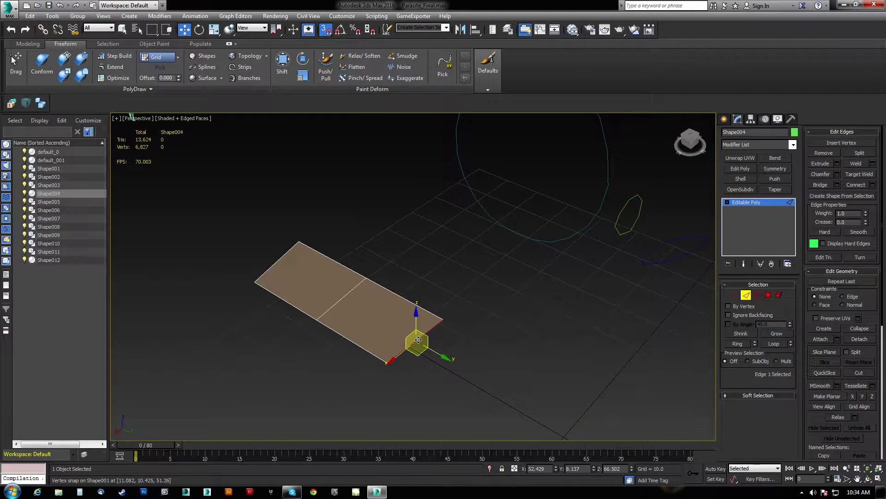
{"action": "left_click", "coordinate": [347, 295], "text": "shift"}
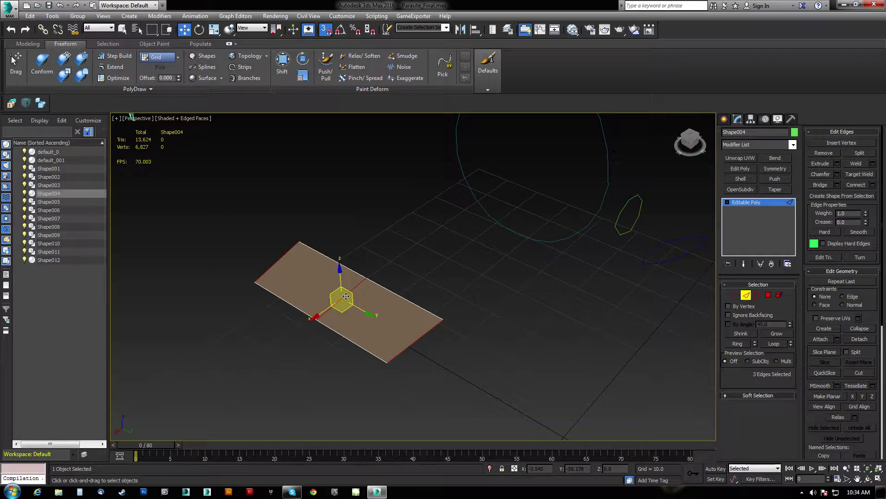
{"action": "left_click", "coordinate": [280, 258]}
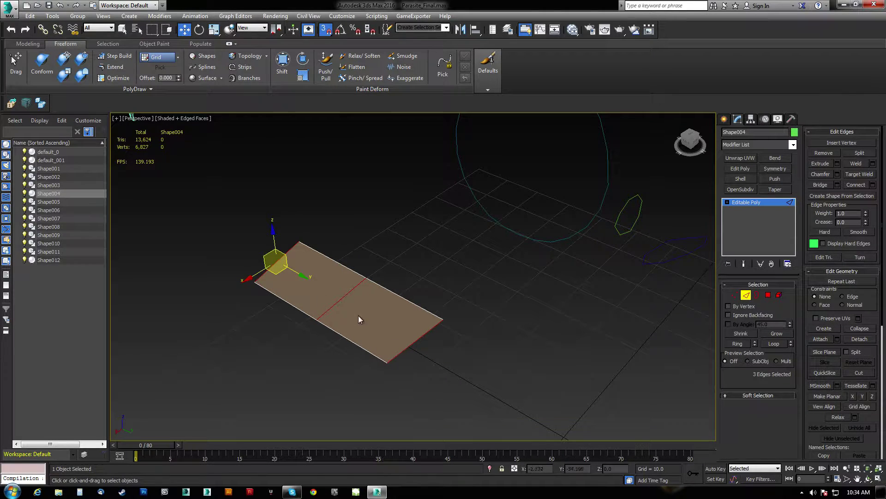
{"action": "left_click", "coordinate": [855, 185]}
{"action": "middle_click_drag", "start_coordinate": [436, 276], "coordinate": [402, 259], "text": "alt"}
Check the plate's pivot against its central crossing vertex in Affect Pivot Only mode and leave that mode
{"action": "left_click", "coordinate": [750, 119]}
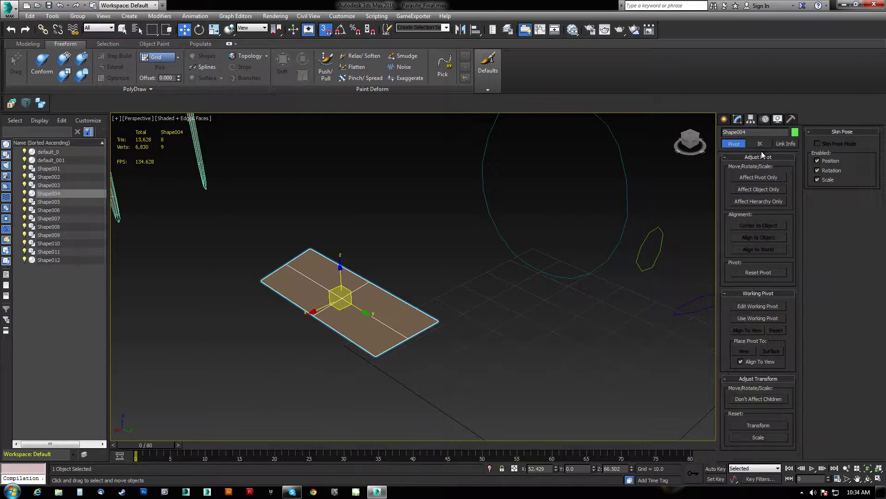
{"action": "left_click", "coordinate": [758, 176]}
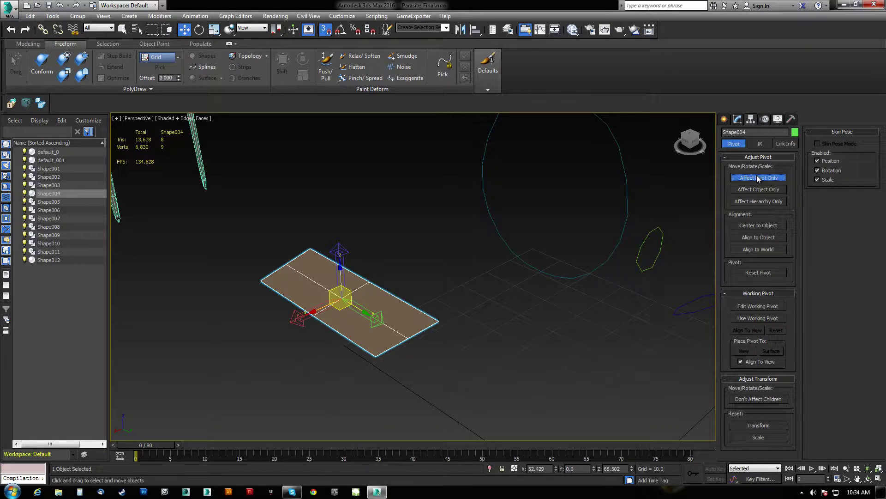
{"action": "scroll", "coordinate": [492, 281], "scroll_direction": "down", "scroll_amount": 3}
{"action": "middle_click_drag", "start_coordinate": [492, 282], "coordinate": [412, 276]}
{"action": "scroll", "coordinate": [412, 276], "scroll_direction": "down", "scroll_amount": 4}
{"action": "middle_click_drag", "start_coordinate": [488, 297], "coordinate": [574, 311]}
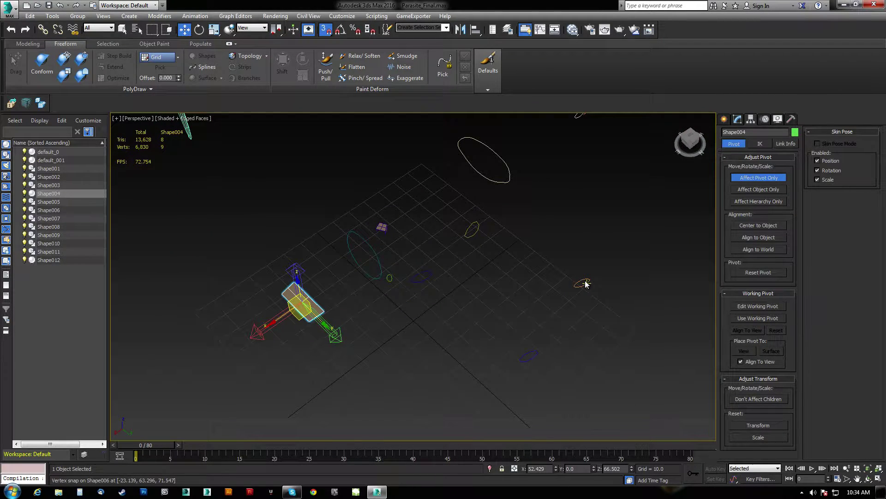
{"action": "left_click", "coordinate": [763, 177]}
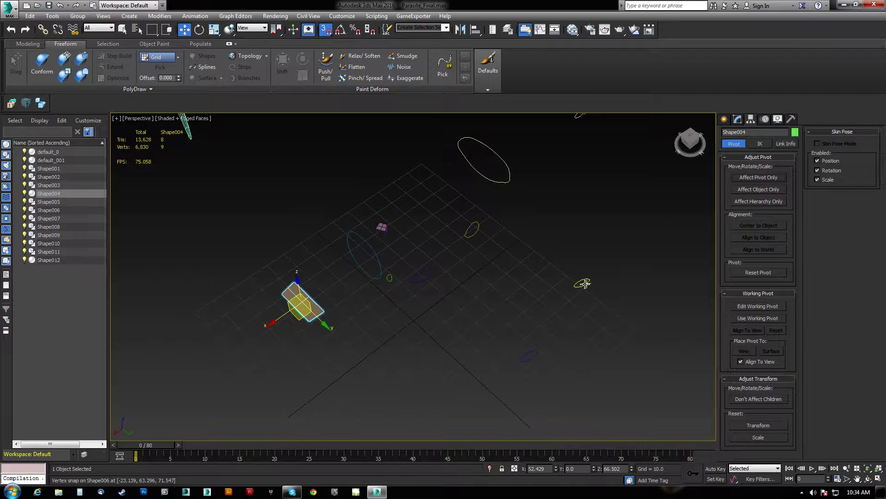
Select the small orange joint shape, turn off snapping and inspect the shape around its pivot
{"action": "left_click", "coordinate": [585, 283]}
{"action": "key", "text": "s"}
{"action": "key", "text": "z"}
{"action": "middle_click_drag", "start_coordinate": [525, 290], "coordinate": [547, 296], "text": "alt"}
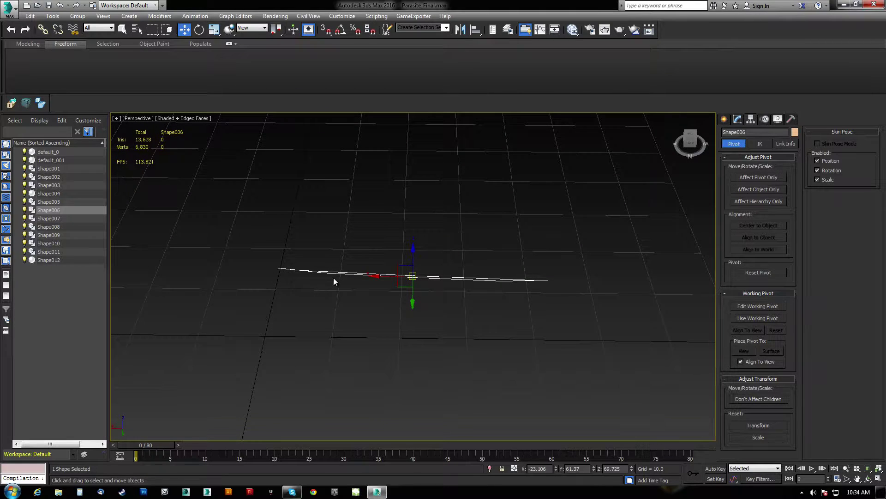
{"action": "scroll", "coordinate": [432, 279], "scroll_direction": "down", "scroll_amount": 8}
{"action": "middle_click_drag", "start_coordinate": [381, 275], "coordinate": [477, 289]}
{"action": "middle_click_drag", "start_coordinate": [476, 289], "coordinate": [534, 271]}
{"action": "scroll", "coordinate": [534, 271], "scroll_direction": "down", "scroll_amount": 4}
{"action": "mouse_move", "coordinate": [467, 286]}
{"action": "middle_mouse_down", "text": "alt"}
{"action": "mouse_move", "coordinate": [494, 256]}
{"action": "mouse_move", "coordinate": [433, 284]}
{"action": "mouse_move", "coordinate": [470, 314]}
{"action": "mouse_move", "coordinate": [511, 301]}
{"action": "mouse_move", "coordinate": [469, 286]}
{"action": "mouse_move", "coordinate": [459, 271]}
{"action": "mouse_move", "coordinate": [458, 282]}
{"action": "middle_mouse_up", "text": "alt"}
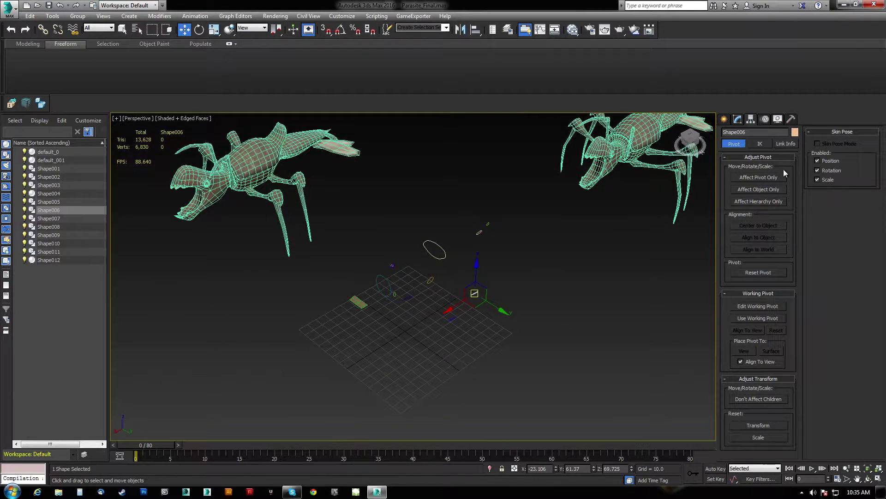
{"action": "left_click", "coordinate": [725, 119]}
{"action": "left_click", "coordinate": [741, 188]}
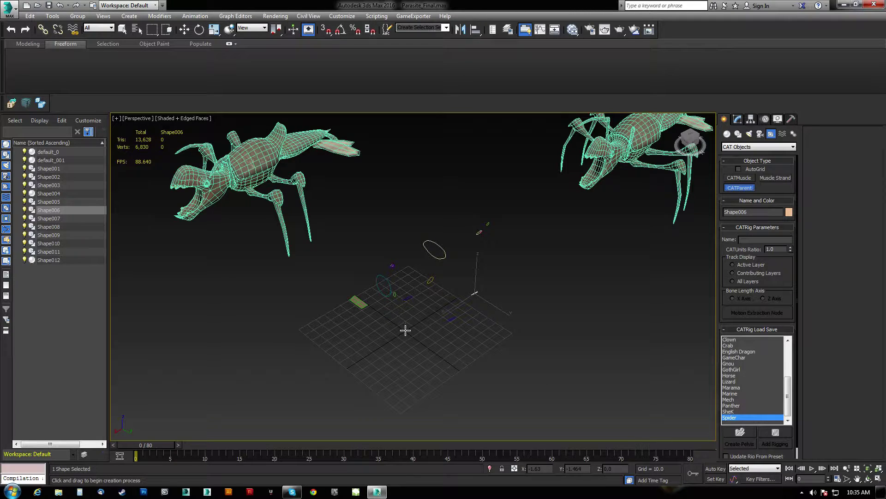
{"action": "left_click_drag", "start_coordinate": [404, 331], "coordinate": [587, 187]}
{"action": "key", "text": "ctrl+z"}
Place the default_0 creature mesh at the world origin by setting its X position to 0
{"action": "left_click", "coordinate": [650, 136]}
{"action": "key", "text": "w"}
{"action": "left_click", "coordinate": [624, 186]}
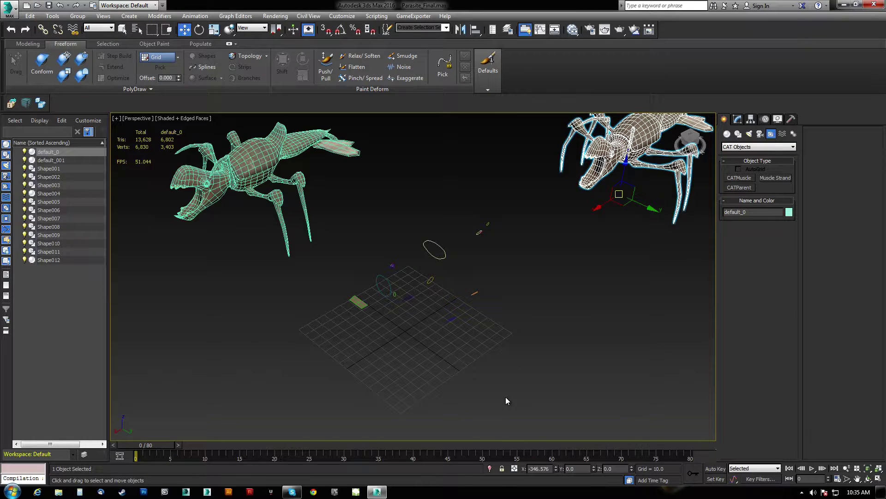
{"action": "right_click", "coordinate": [556, 468]}
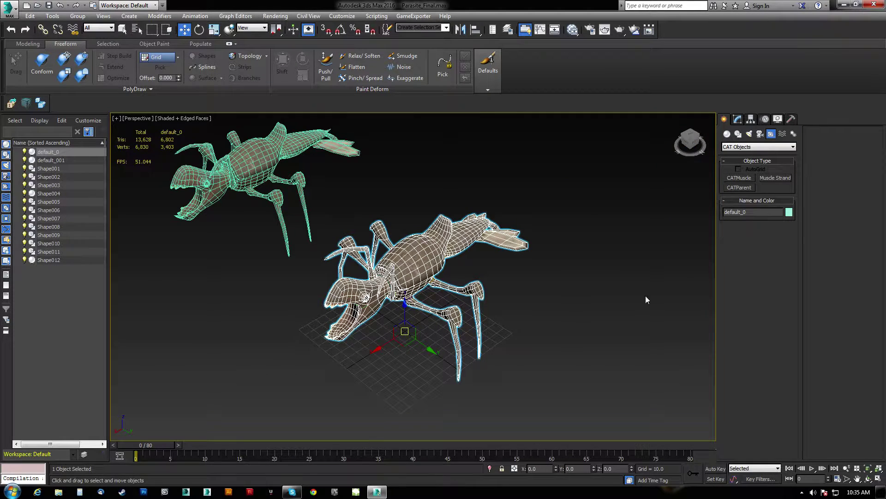
Create a CATParent with the Spider preset at the grid center, scaled large enough to surround the creature
{"action": "left_click", "coordinate": [740, 188]}
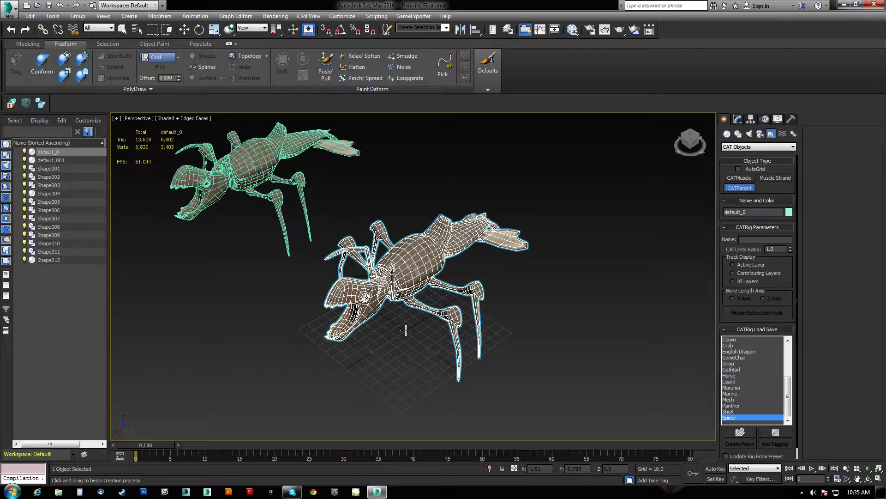
{"action": "left_click_drag", "start_coordinate": [404, 331], "coordinate": [565, 180]}
{"action": "key", "text": "w"}
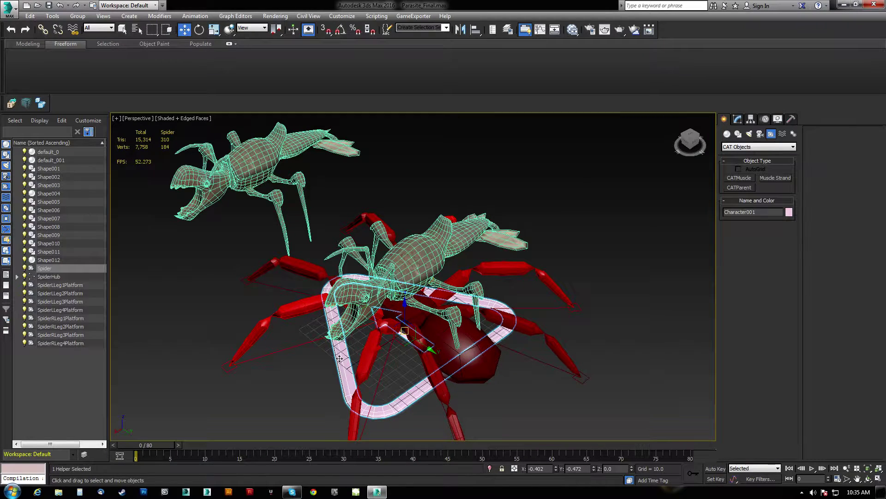
Rotate the Spider rig 90 degrees about Z with angle snap so it faces the same way as the creature
{"action": "key", "text": "e"}
{"action": "key", "text": "a"}
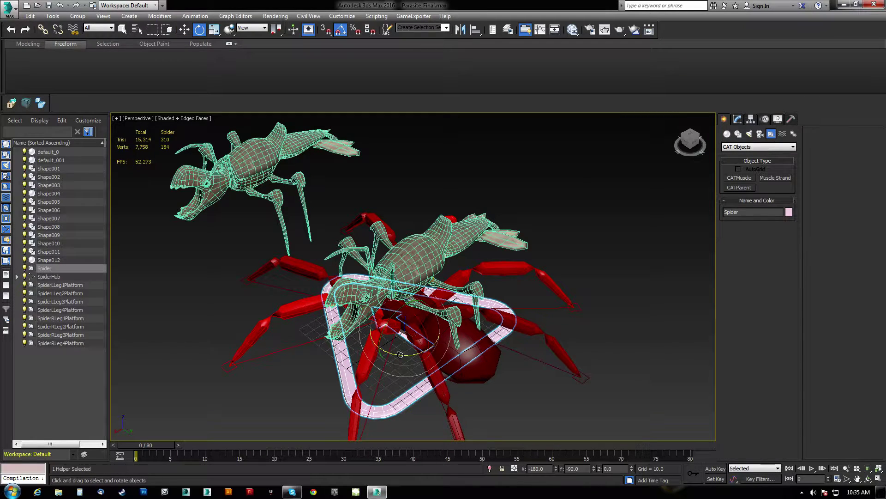
{"action": "left_click_drag", "start_coordinate": [403, 355], "coordinate": [443, 341]}
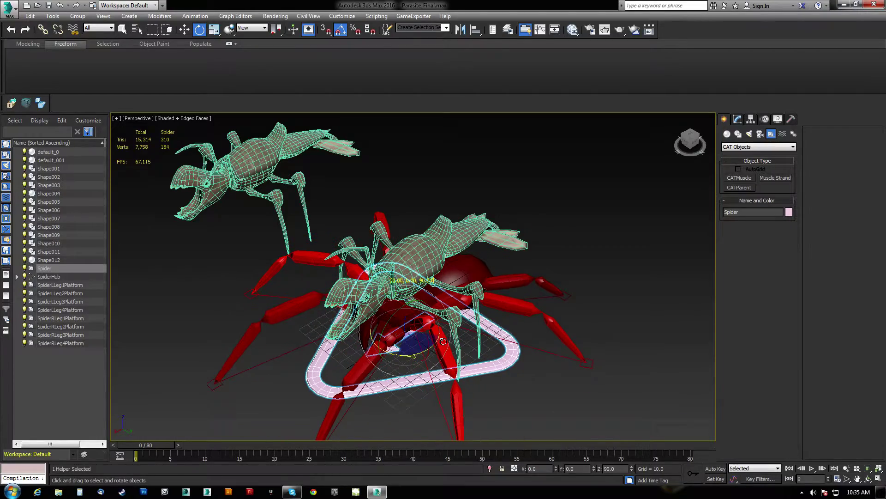
Raise the SpiderHub into the creature's body, to a Z position of about 72.7
{"action": "middle_click_drag", "start_coordinate": [428, 336], "coordinate": [396, 330], "text": "alt"}
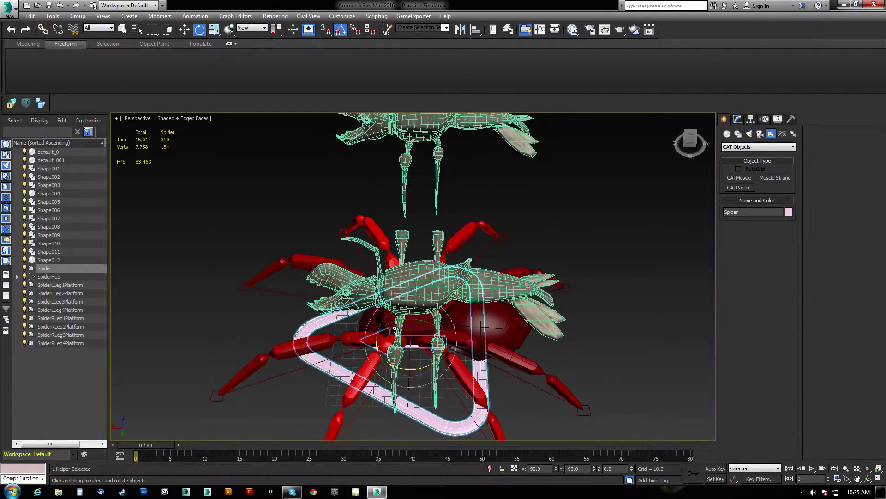
{"action": "mouse_move", "coordinate": [409, 279]}
{"action": "middle_mouse_down", "text": "alt"}
{"action": "mouse_move", "coordinate": [453, 213]}
{"action": "mouse_move", "coordinate": [440, 280]}
{"action": "mouse_move", "coordinate": [496, 247]}
{"action": "mouse_move", "coordinate": [444, 264]}
{"action": "mouse_move", "coordinate": [415, 288]}
{"action": "middle_mouse_up", "text": "alt"}
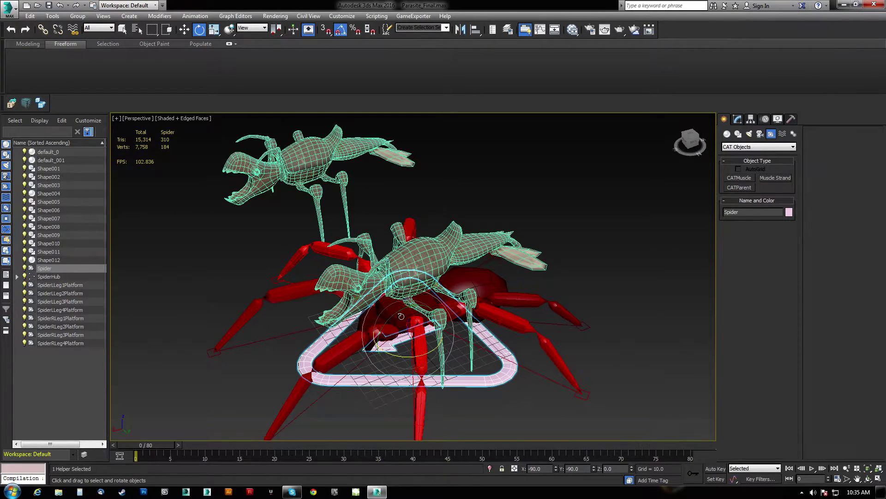
{"action": "left_click", "coordinate": [390, 305]}
{"action": "key", "text": "w"}
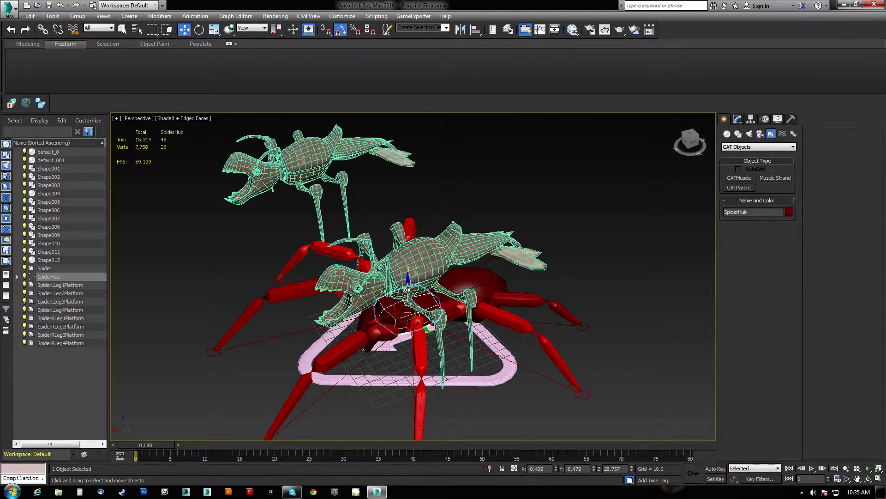
{"action": "left_click_drag", "start_coordinate": [407, 289], "coordinate": [407, 250]}
Shift the spider's abdomen bone along the body to an X position of about -25.6
{"action": "middle_click_drag", "start_coordinate": [479, 269], "coordinate": [449, 255], "text": "alt"}
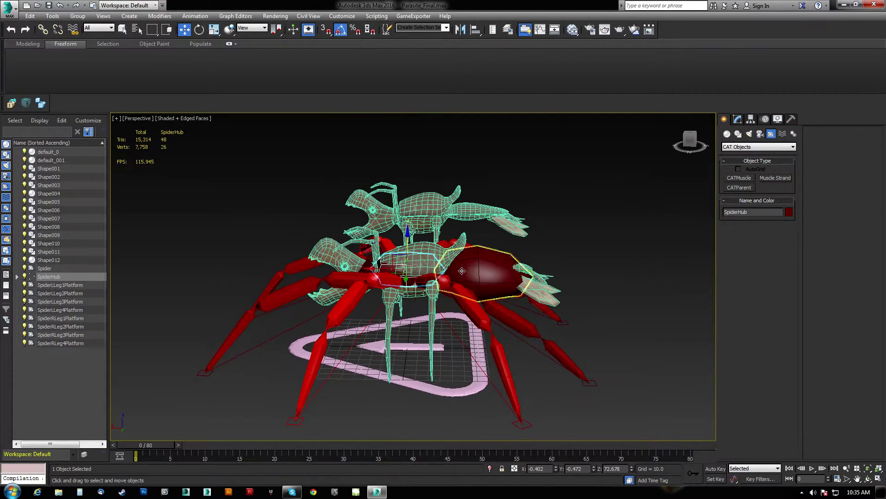
{"action": "left_click", "coordinate": [461, 270]}
{"action": "left_click_drag", "start_coordinate": [417, 268], "coordinate": [430, 268]}
Select the first bones of the spider's rearmost left and right legs and delete that leg pair
{"action": "middle_click_drag", "start_coordinate": [357, 294], "coordinate": [376, 271], "text": "alt"}
{"action": "middle_click_drag", "start_coordinate": [376, 271], "coordinate": [416, 286]}
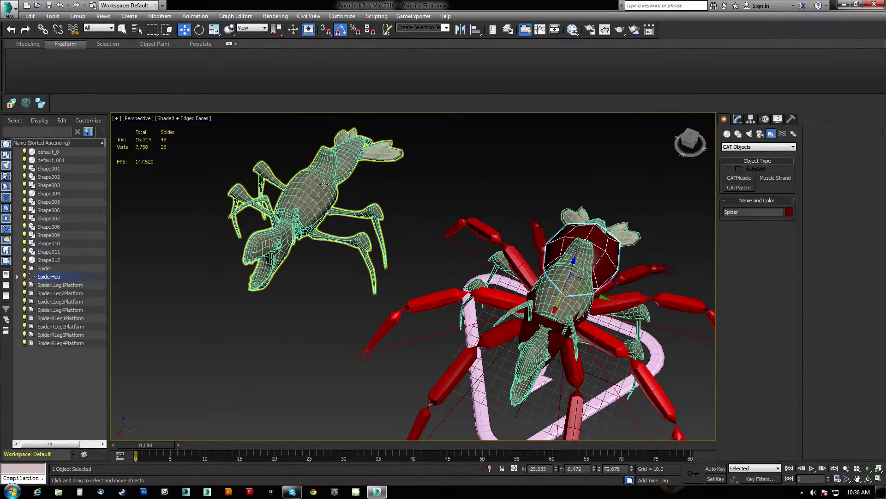
{"action": "middle_click_drag", "start_coordinate": [351, 255], "coordinate": [313, 272], "text": "alt"}
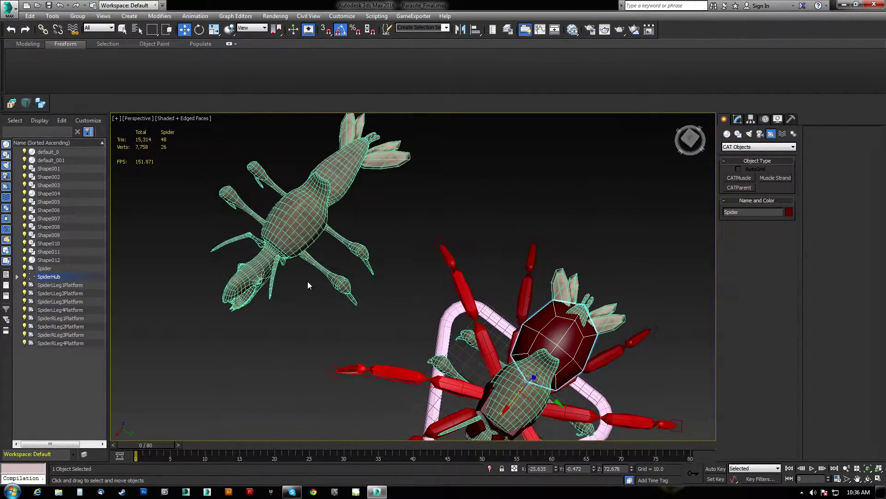
{"action": "middle_click_drag", "start_coordinate": [378, 247], "coordinate": [383, 323], "text": "alt"}
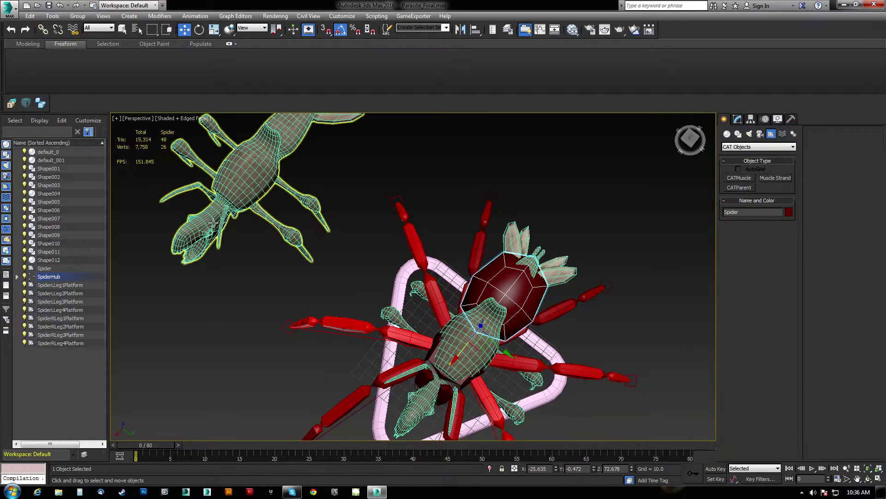
{"action": "middle_click_drag", "start_coordinate": [237, 207], "coordinate": [344, 251], "text": "alt"}
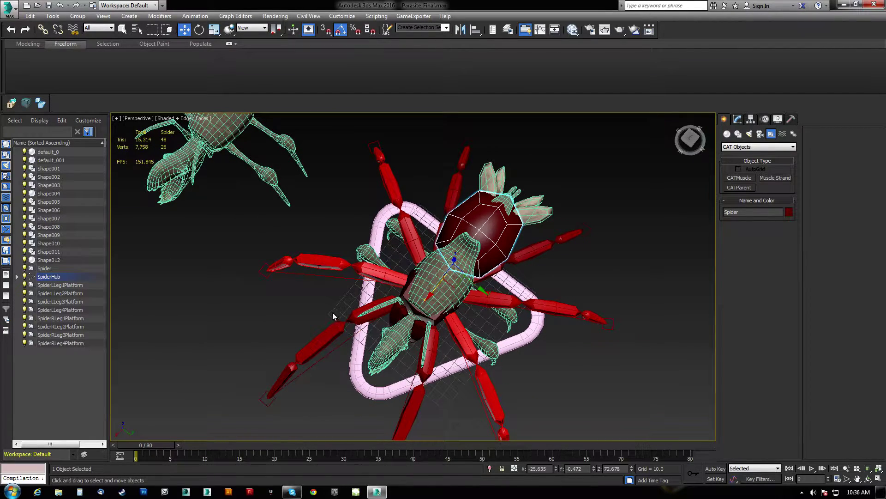
{"action": "mouse_move", "coordinate": [438, 220]}
{"action": "middle_mouse_down"}
{"action": "mouse_move", "coordinate": [422, 240]}
{"action": "mouse_move", "coordinate": [426, 227]}
{"action": "middle_mouse_up"}
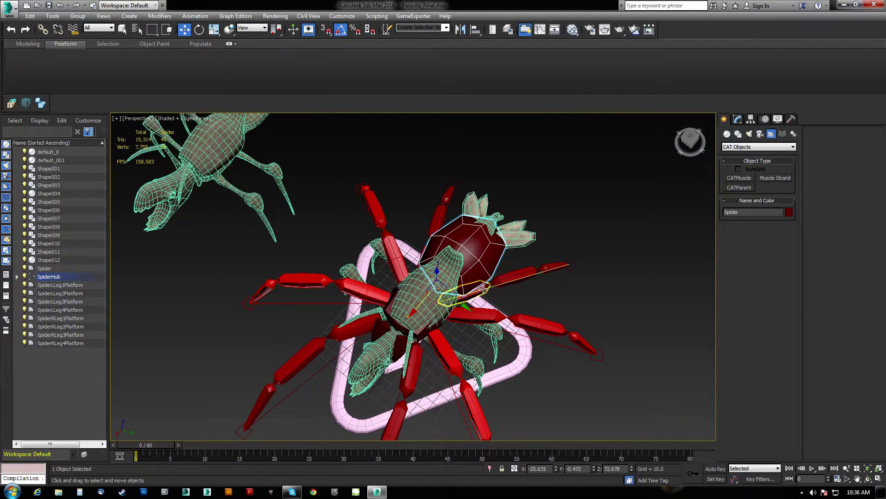
{"action": "left_click", "coordinate": [484, 289]}
{"action": "left_click", "coordinate": [422, 249], "text": "ctrl"}
{"action": "middle_click_drag", "start_coordinate": [448, 249], "coordinate": [456, 298], "text": "alt"}
{"action": "key", "text": "Delete"}
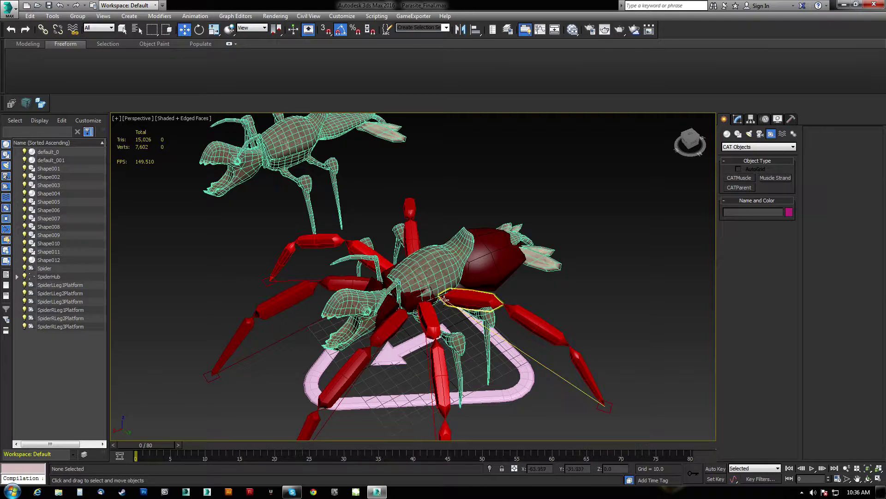
Examine the limb and bone setup of the three bones in the spider's second left leg, LLeg2
{"action": "left_click", "coordinate": [429, 318]}
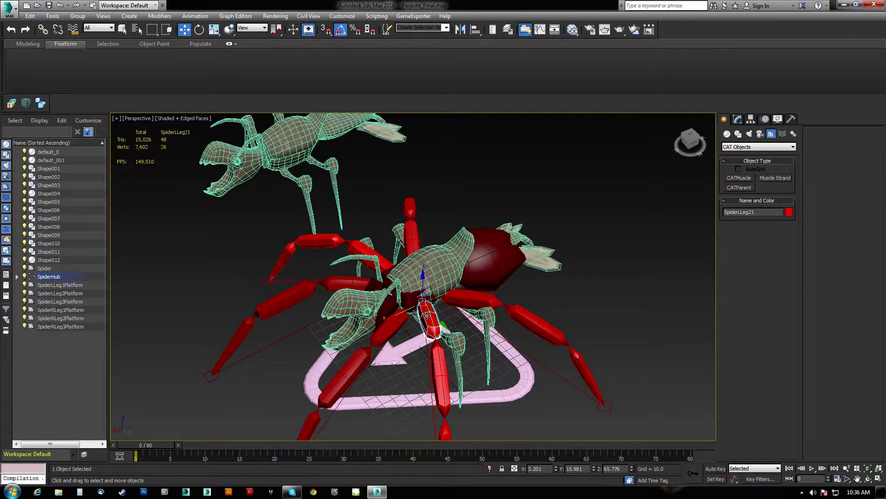
{"action": "left_click", "coordinate": [766, 118]}
{"action": "left_click", "coordinate": [738, 119]}
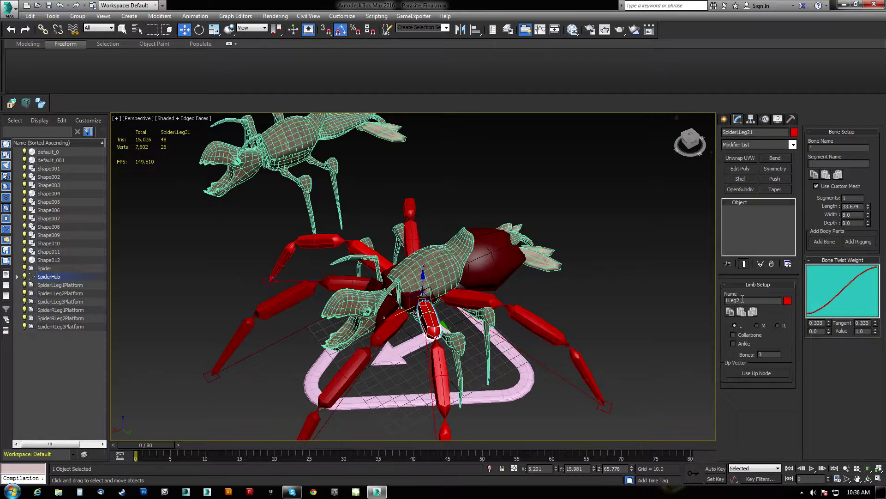
{"action": "middle_click_drag", "start_coordinate": [439, 281], "coordinate": [463, 287], "text": "alt"}
{"action": "left_click", "coordinate": [467, 362]}
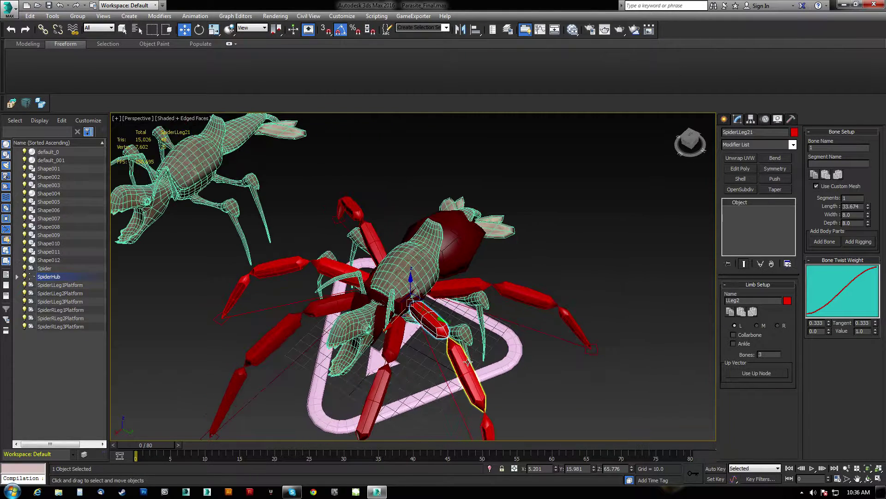
{"action": "left_click", "coordinate": [488, 425]}
{"action": "middle_click_drag", "start_coordinate": [400, 338], "coordinate": [409, 312]}
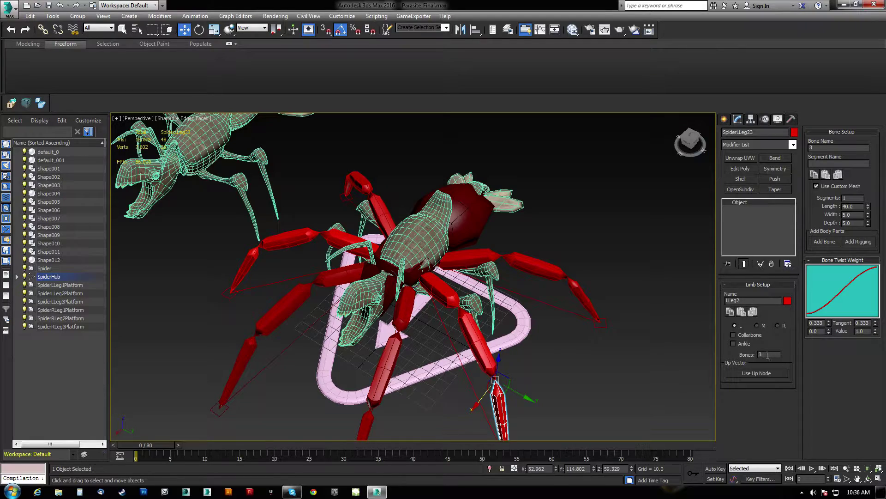
{"action": "mouse_move", "coordinate": [402, 283]}
{"action": "middle_mouse_down", "text": "alt"}
{"action": "mouse_move", "coordinate": [422, 245]}
{"action": "mouse_move", "coordinate": [398, 285]}
{"action": "mouse_move", "coordinate": [409, 292]}
{"action": "middle_mouse_up", "text": "alt"}
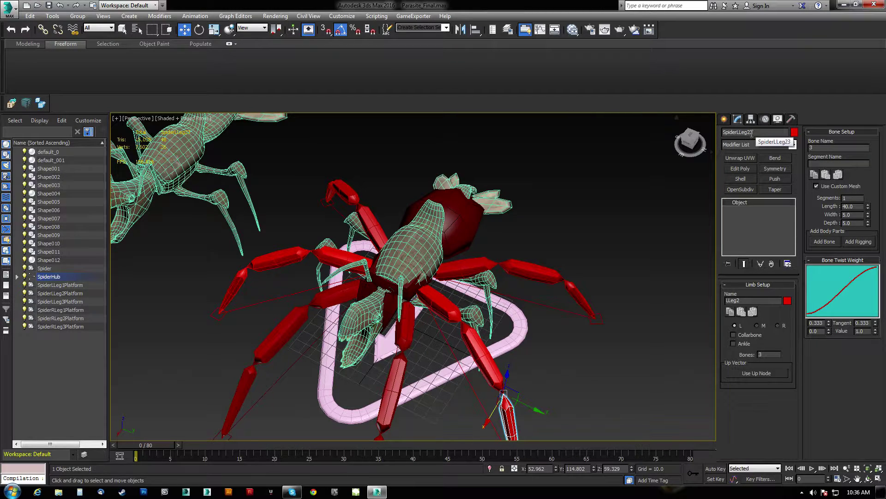
{"action": "left_click", "coordinate": [485, 360]}
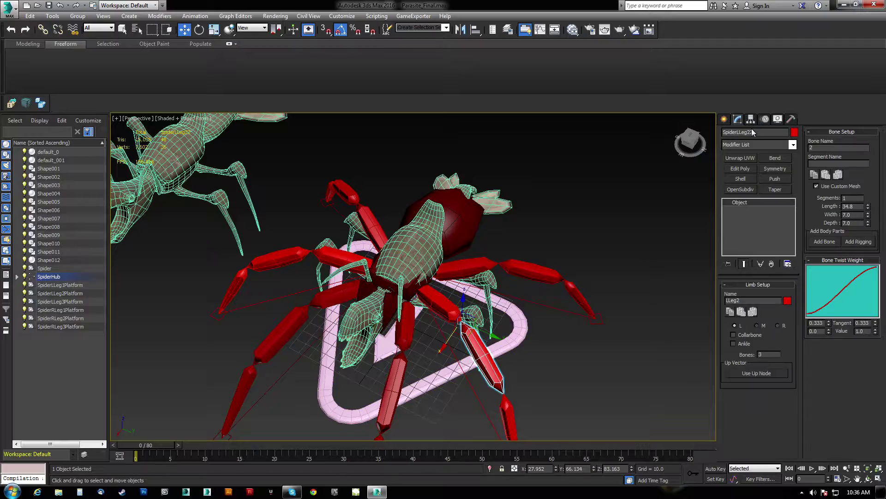
{"action": "left_click", "coordinate": [442, 305]}
Select the two fang bones at the front of the spider hub and delete them
{"action": "middle_click_drag", "start_coordinate": [441, 258], "coordinate": [406, 269], "text": "alt"}
{"action": "middle_click_drag", "start_coordinate": [397, 301], "coordinate": [458, 307], "text": "alt"}
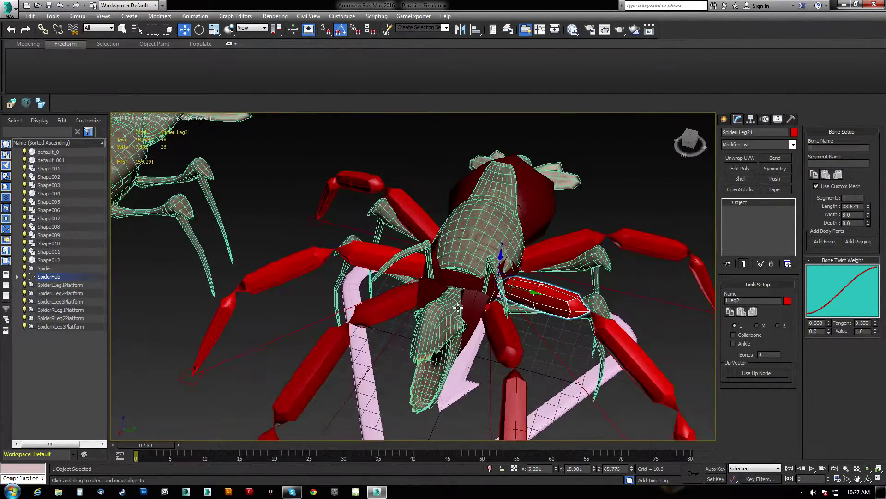
{"action": "middle_click_drag", "start_coordinate": [482, 294], "coordinate": [497, 213], "text": "alt"}
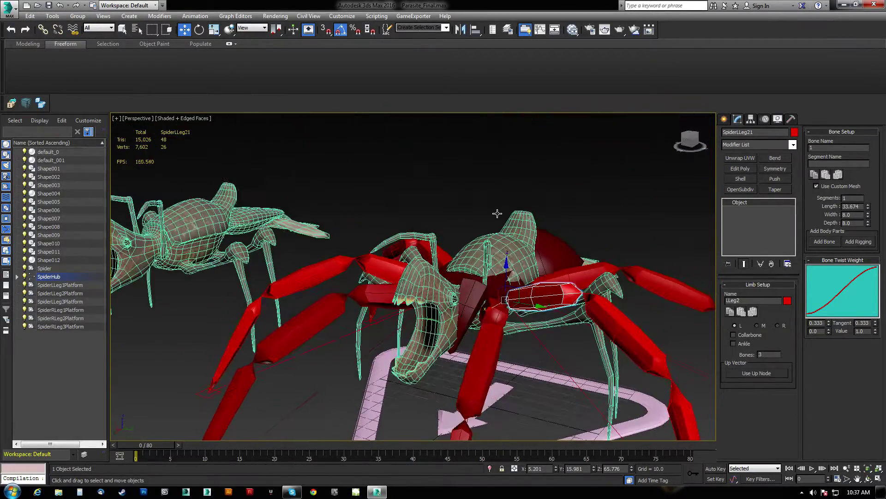
{"action": "left_click", "coordinate": [470, 296]}
{"action": "middle_click_drag", "start_coordinate": [470, 296], "coordinate": [438, 317], "text": "alt"}
{"action": "left_click", "coordinate": [432, 312], "text": "ctrl"}
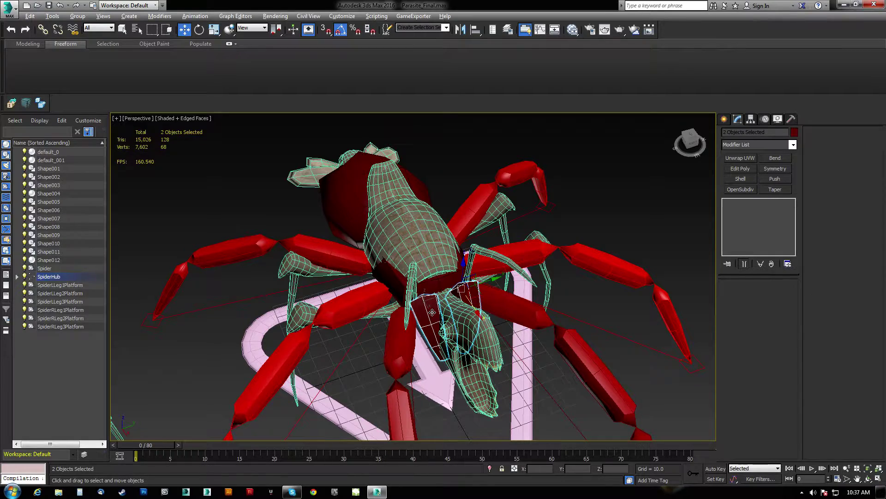
{"action": "key", "text": "ctrl+d"}
Add an extra bone to the SpiderHub
{"action": "middle_click_drag", "start_coordinate": [432, 313], "coordinate": [387, 291], "text": "alt"}
{"action": "left_click", "coordinate": [414, 291]}
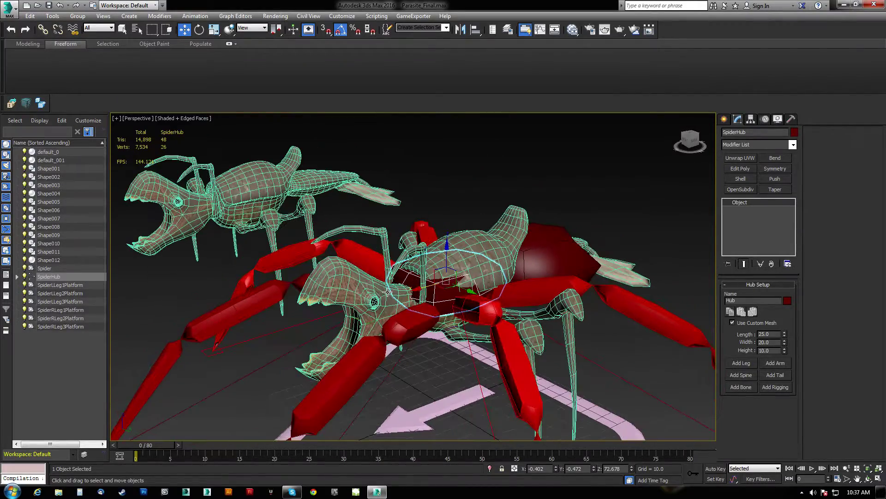
{"action": "left_click", "coordinate": [742, 387]}
Pick the new hub bone in wireframe display and move it forward to the creature's head, at X about 37.6
{"action": "middle_click_drag", "start_coordinate": [508, 296], "coordinate": [497, 288], "text": "alt"}
{"action": "middle_click_drag", "start_coordinate": [495, 288], "coordinate": [443, 245], "text": "alt"}
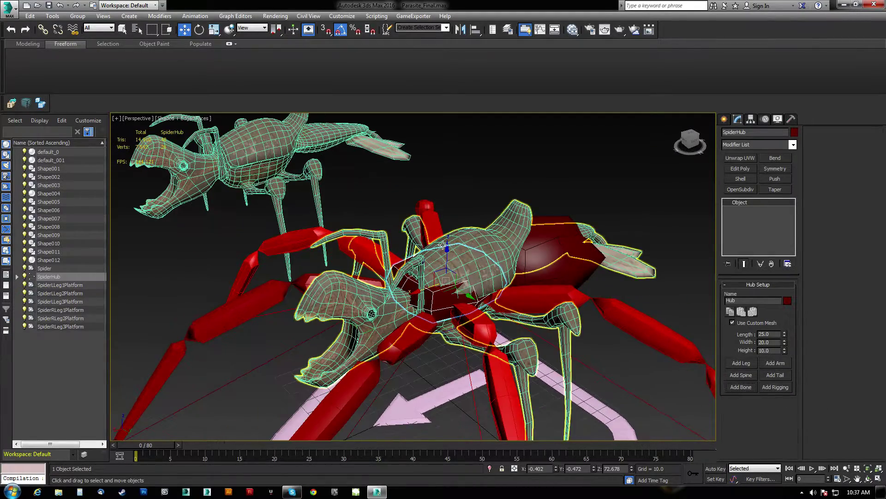
{"action": "key", "text": "F3"}
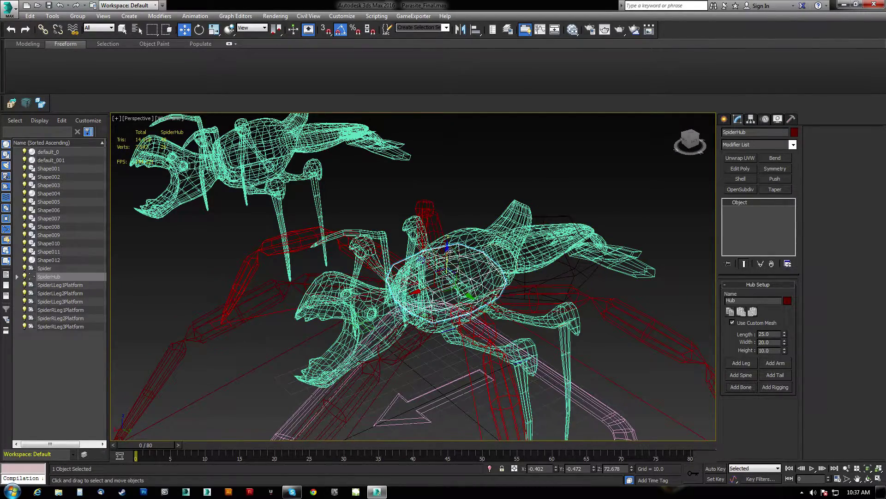
{"action": "left_click", "coordinate": [443, 271]}
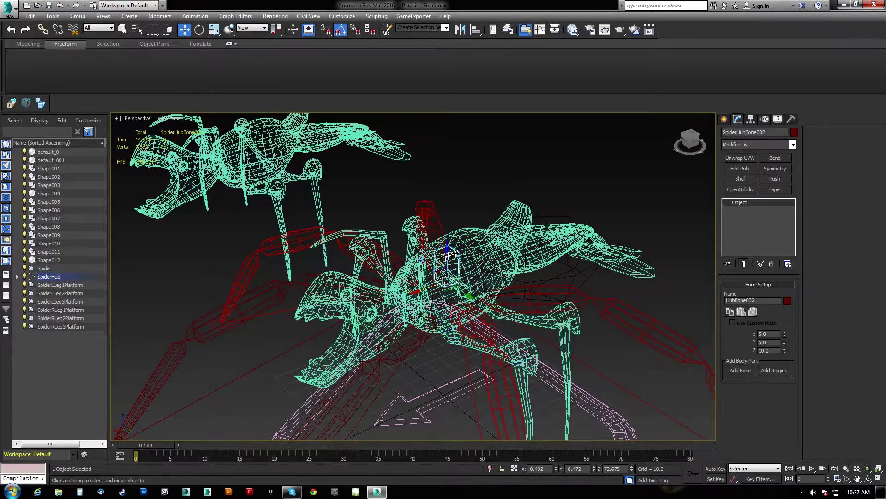
{"action": "key", "text": "F3"}
{"action": "middle_click_drag", "start_coordinate": [444, 271], "coordinate": [446, 268], "text": "alt"}
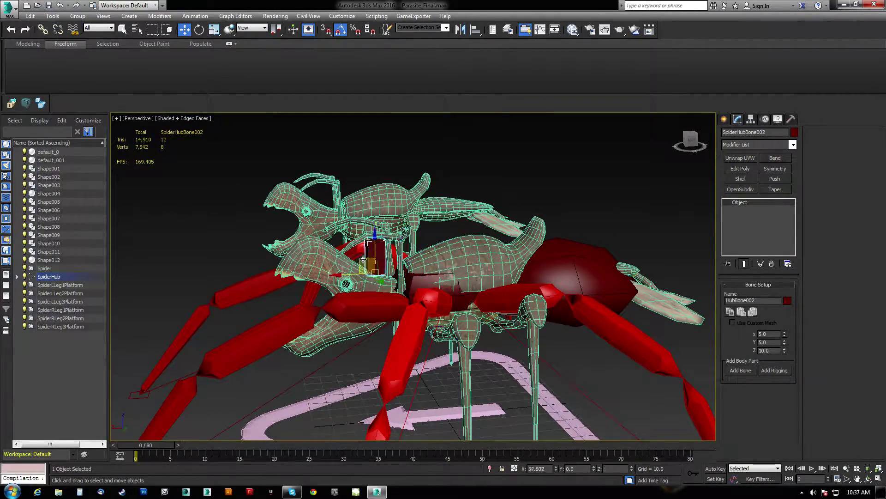
Rotate the new bone to about -26.1 on Y so it tilts forward along the creature's head
{"action": "key", "text": "e"}
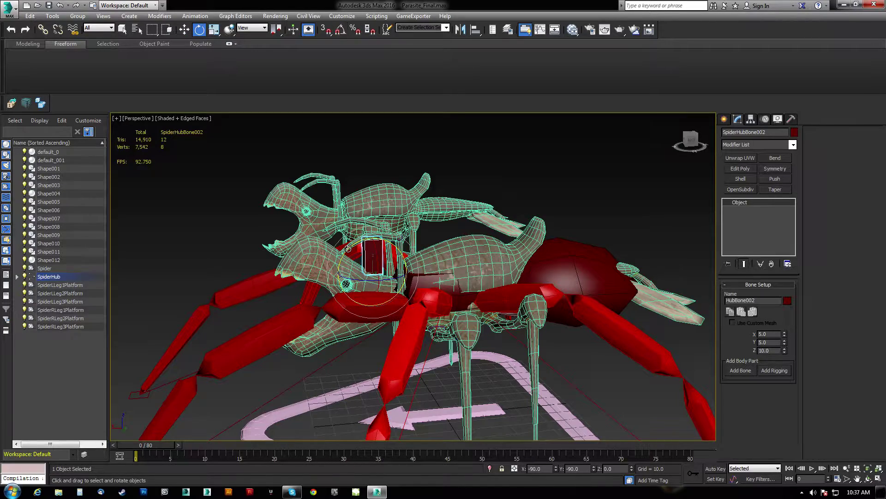
{"action": "middle_click_drag", "start_coordinate": [311, 289], "coordinate": [395, 259], "text": "alt"}
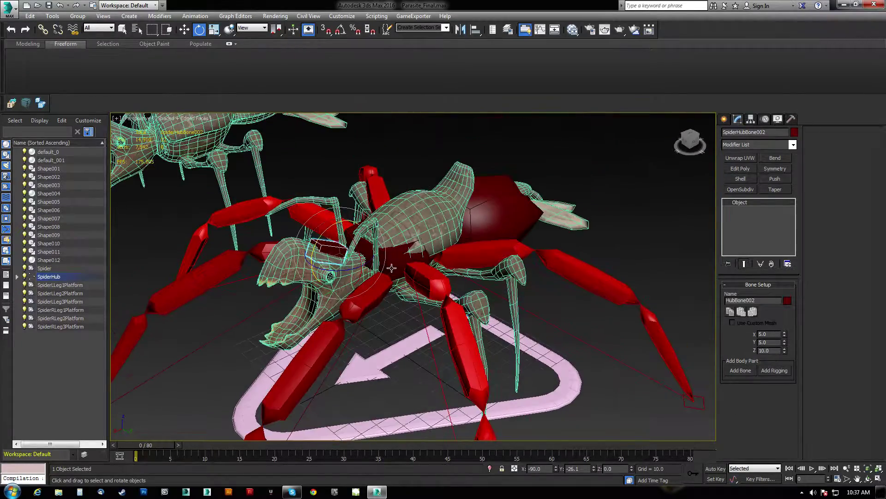
{"action": "middle_click_drag", "start_coordinate": [559, 277], "coordinate": [397, 277], "text": "alt"}
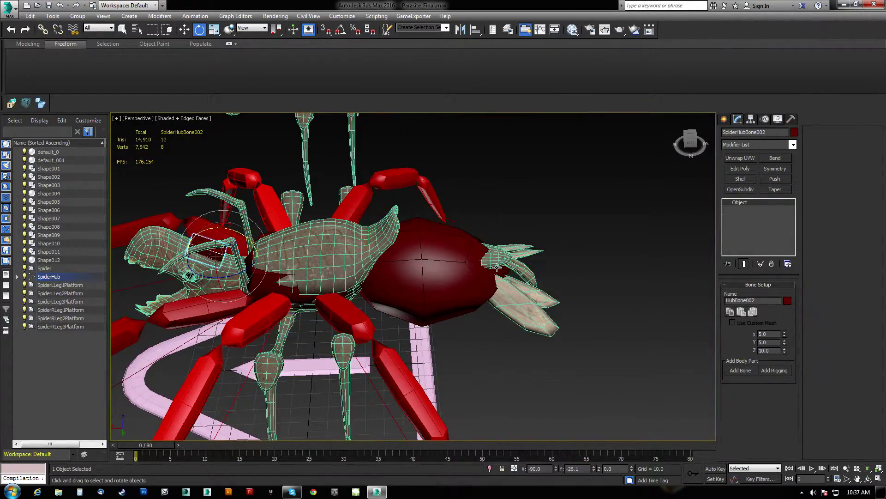
Move the creature mesh default_0 away from the rig, to about -222.7 on X
{"action": "middle_click_drag", "start_coordinate": [519, 280], "coordinate": [460, 220], "text": "alt"}
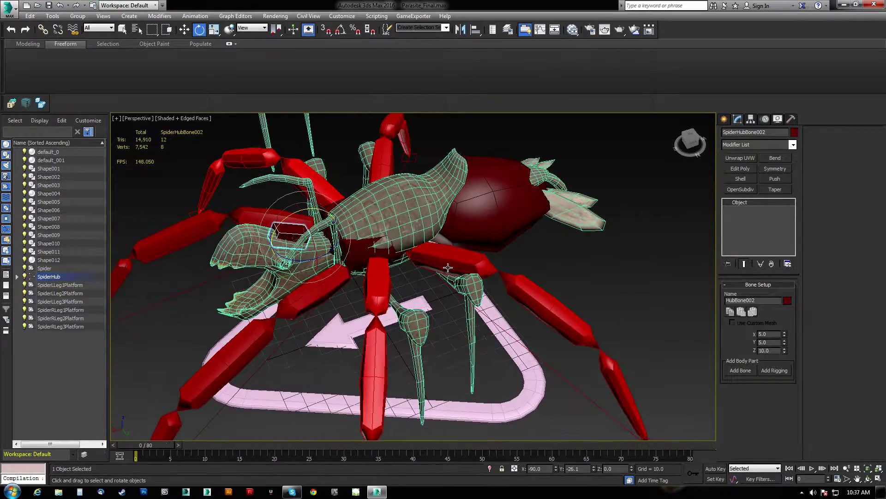
{"action": "left_click", "coordinate": [370, 223]}
{"action": "middle_click_drag", "start_coordinate": [369, 223], "coordinate": [357, 310], "text": "alt"}
{"action": "key", "text": "w"}
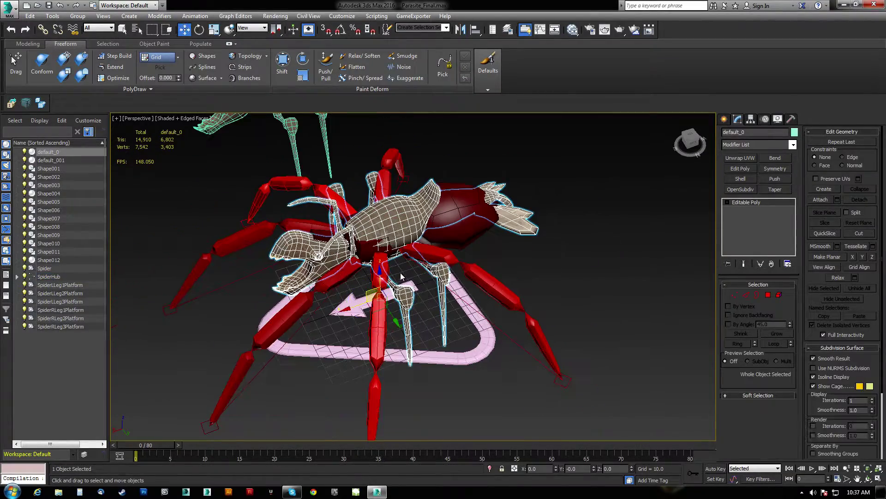
{"action": "left_click_drag", "start_coordinate": [358, 311], "coordinate": [529, 259]}
{"action": "middle_click_drag", "start_coordinate": [529, 259], "coordinate": [384, 283], "text": "alt"}
{"action": "scroll", "coordinate": [409, 267], "scroll_direction": "up", "scroll_amount": 3}
{"action": "middle_click_drag", "start_coordinate": [393, 348], "coordinate": [353, 313], "text": "alt"}
{"action": "middle_click_drag", "start_coordinate": [301, 261], "coordinate": [405, 295]}
{"action": "scroll", "coordinate": [388, 314], "scroll_direction": "up", "scroll_amount": 3}
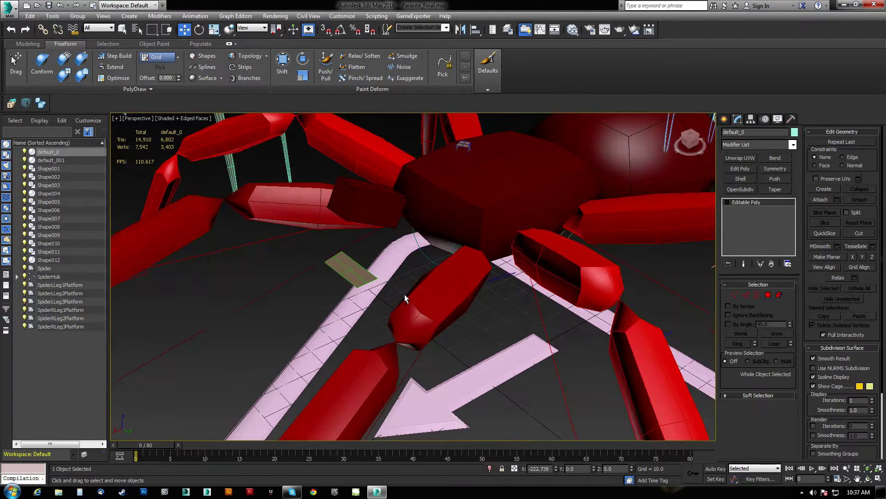
Align the front hub bone to Shape003 on X, Y and Z, pivot point to pivot point
{"action": "left_click", "coordinate": [377, 211]}
{"action": "key", "text": "alt+a"}
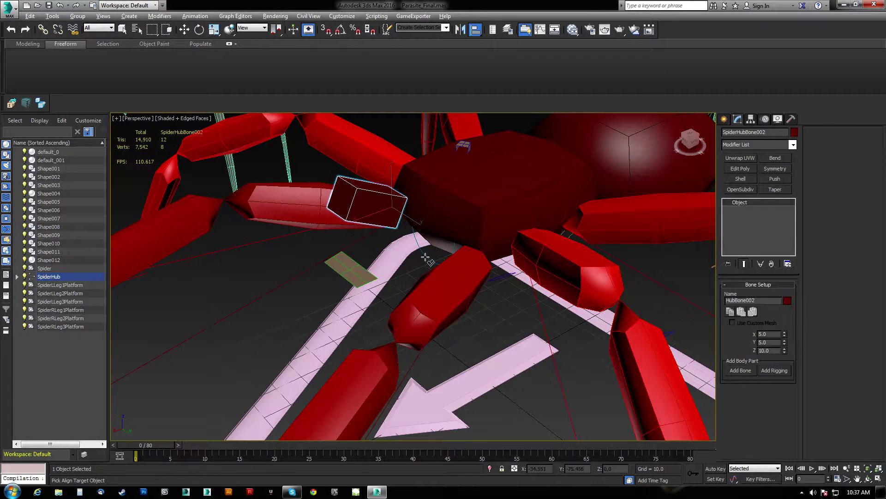
{"action": "left_click", "coordinate": [425, 257]}
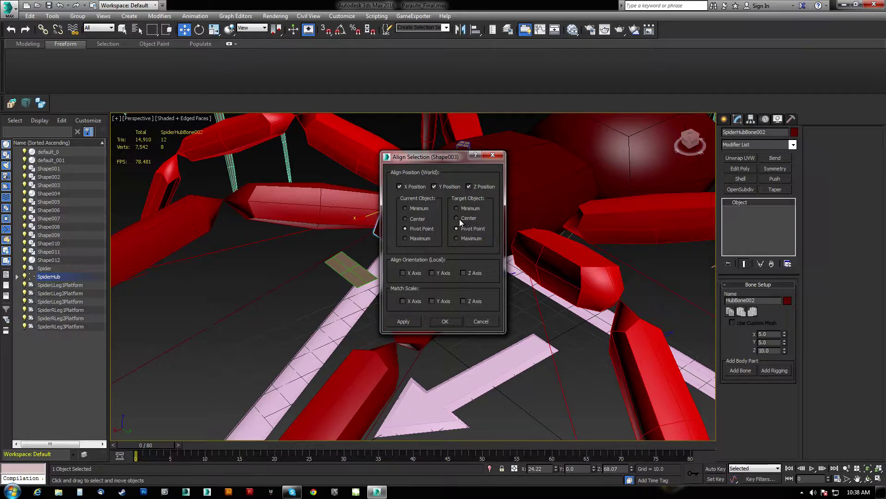
{"action": "left_click_drag", "start_coordinate": [452, 159], "coordinate": [609, 149]}
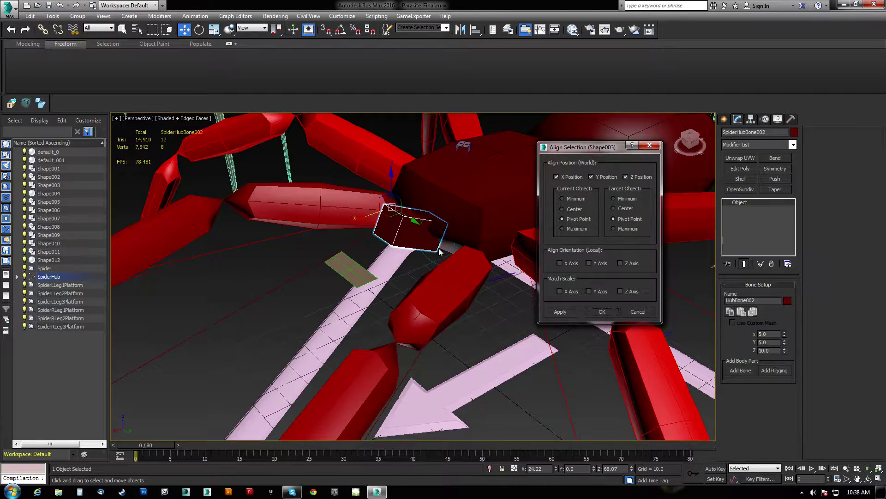
{"action": "left_click", "coordinate": [600, 312]}
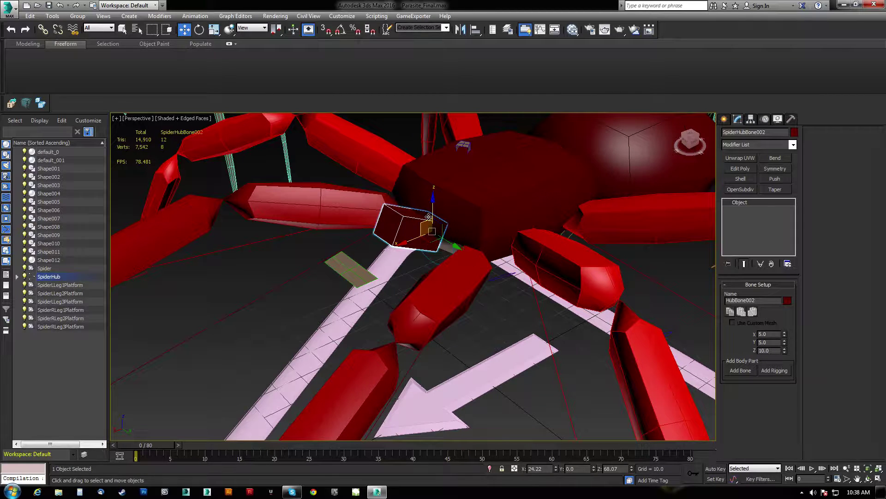
Reset the front hub bone's Y rotation to 0 so it points straight forward
{"action": "key", "text": "e"}
{"action": "left_click_drag", "start_coordinate": [421, 210], "coordinate": [440, 268], "text": "shift"}
{"action": "left_click", "coordinate": [480, 286]}
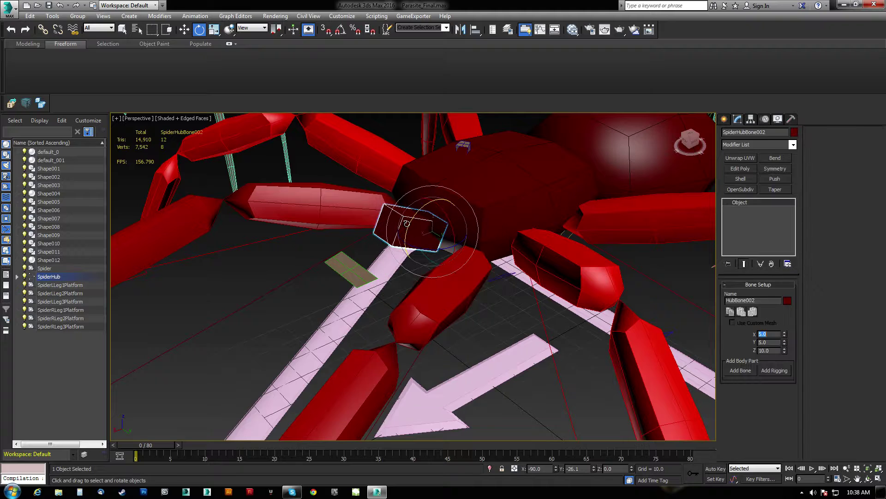
{"action": "right_click", "coordinate": [594, 469]}
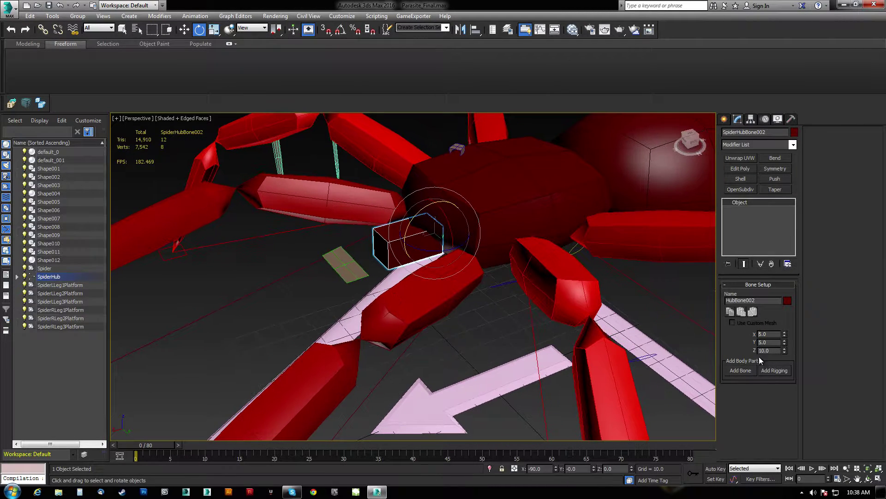
Resize the front hub bone to about X 10.15, Y 10.2 and Z 15.936
{"action": "left_click_drag", "start_coordinate": [784, 351], "coordinate": [768, 317]}
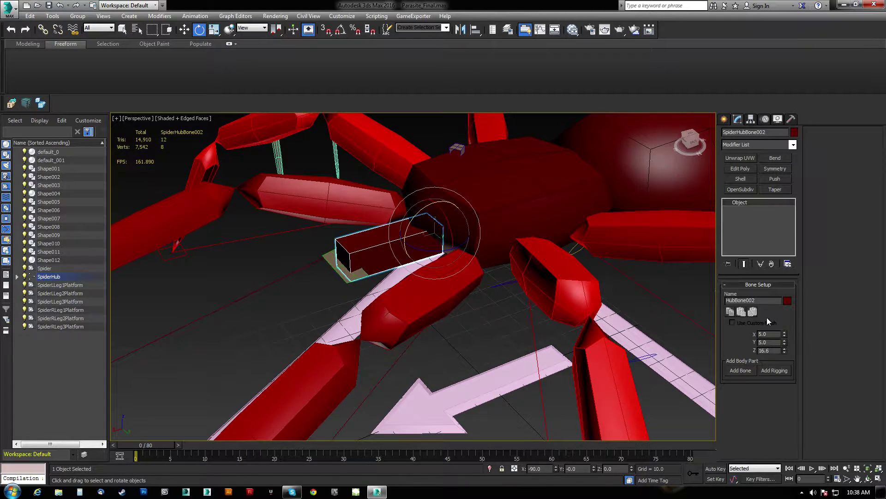
{"action": "left_click_drag", "start_coordinate": [784, 344], "coordinate": [779, 286]}
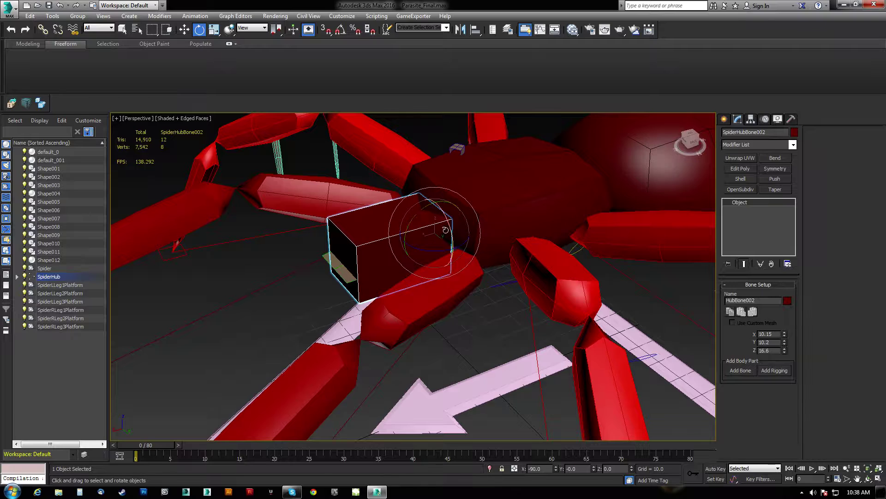
{"action": "left_click_drag", "start_coordinate": [784, 351], "coordinate": [782, 350]}
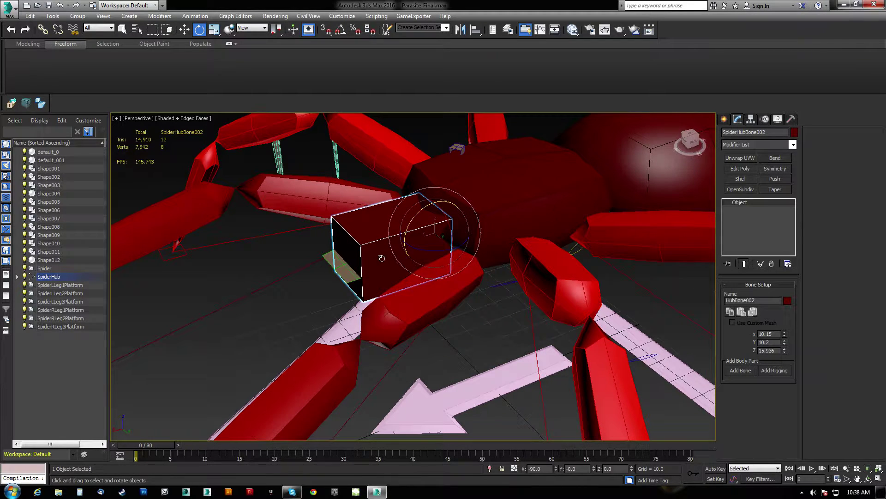
Add a child bone to the end of the front hub bone
{"action": "middle_click_drag", "start_coordinate": [382, 258], "coordinate": [514, 323], "text": "alt"}
{"action": "scroll", "coordinate": [465, 279], "scroll_direction": "down", "scroll_amount": 4}
{"action": "middle_click_drag", "start_coordinate": [341, 250], "coordinate": [453, 271]}
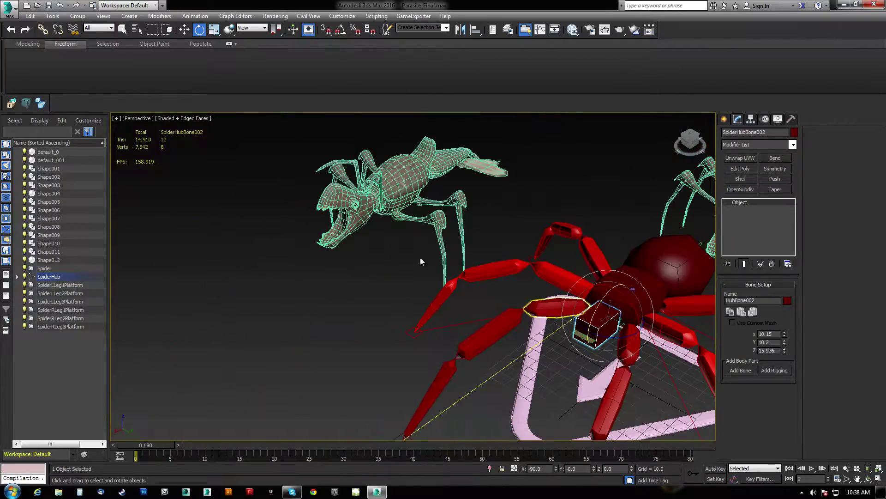
{"action": "middle_click_drag", "start_coordinate": [524, 266], "coordinate": [398, 260]}
{"action": "mouse_move", "coordinate": [398, 260]}
{"action": "middle_mouse_down", "text": "alt"}
{"action": "mouse_move", "coordinate": [359, 253]}
{"action": "mouse_move", "coordinate": [384, 250]}
{"action": "middle_mouse_up", "text": "alt"}
{"action": "middle_click_drag", "start_coordinate": [454, 336], "coordinate": [459, 317]}
{"action": "scroll", "coordinate": [458, 289], "scroll_direction": "up", "scroll_amount": 3}
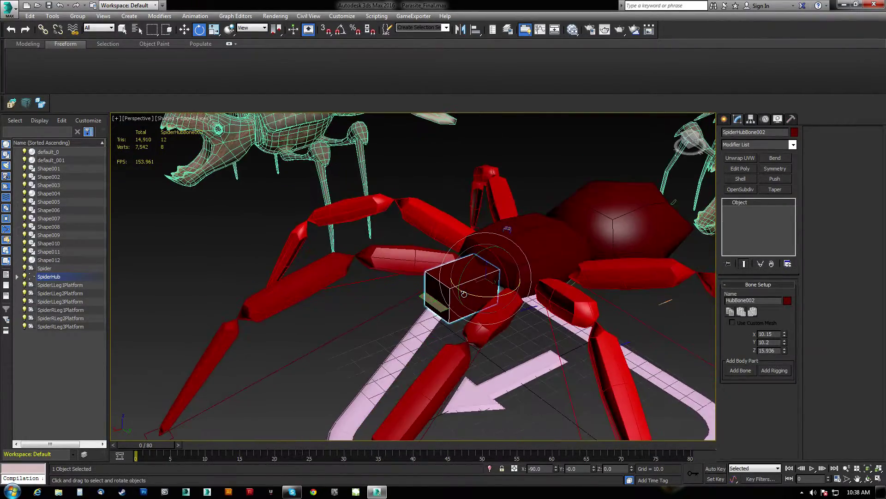
{"action": "left_click", "coordinate": [741, 370]}
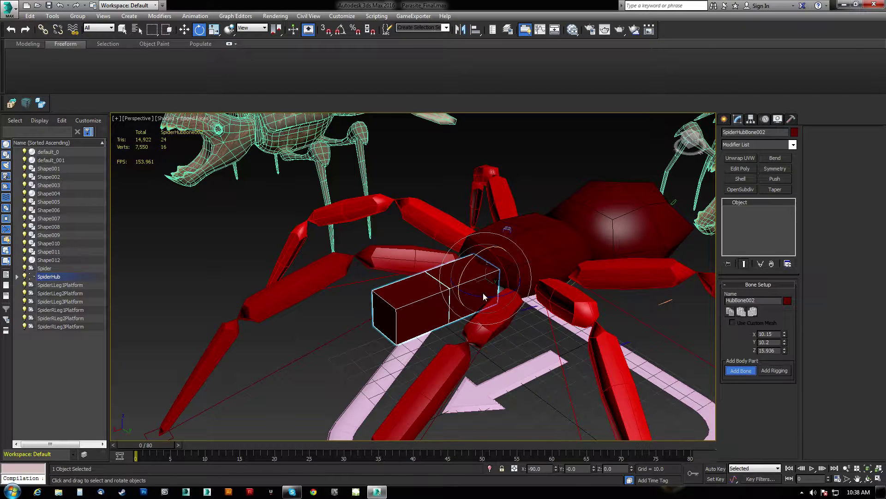
Select the new child bone and, in wireframe display, align its pivot to Shape004's pivot on X, Y and Z
{"action": "middle_click_drag", "start_coordinate": [483, 293], "coordinate": [437, 291], "text": "alt"}
{"action": "scroll", "coordinate": [405, 303], "scroll_direction": "up", "scroll_amount": 5}
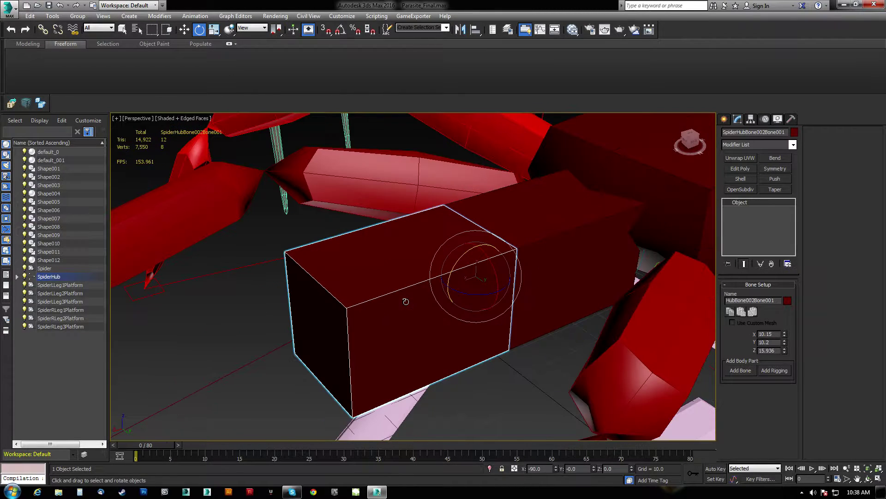
{"action": "key", "text": "F3"}
{"action": "key", "text": "alt+a"}
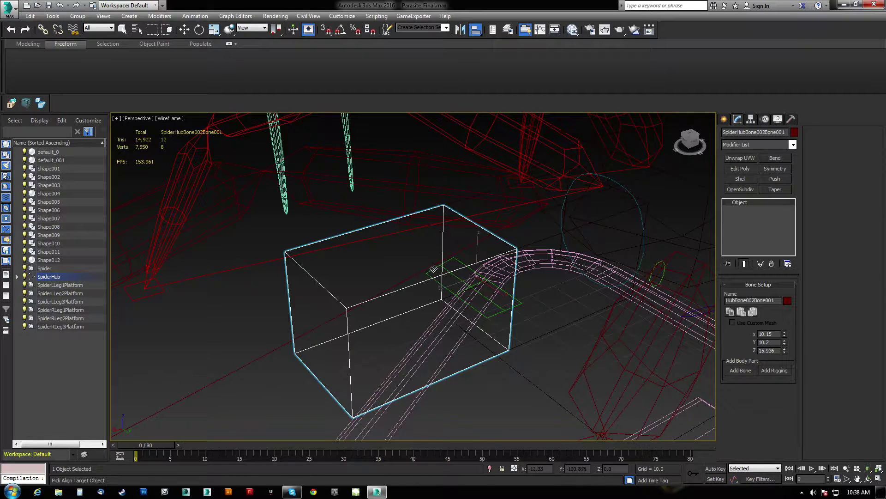
{"action": "left_click", "coordinate": [446, 271]}
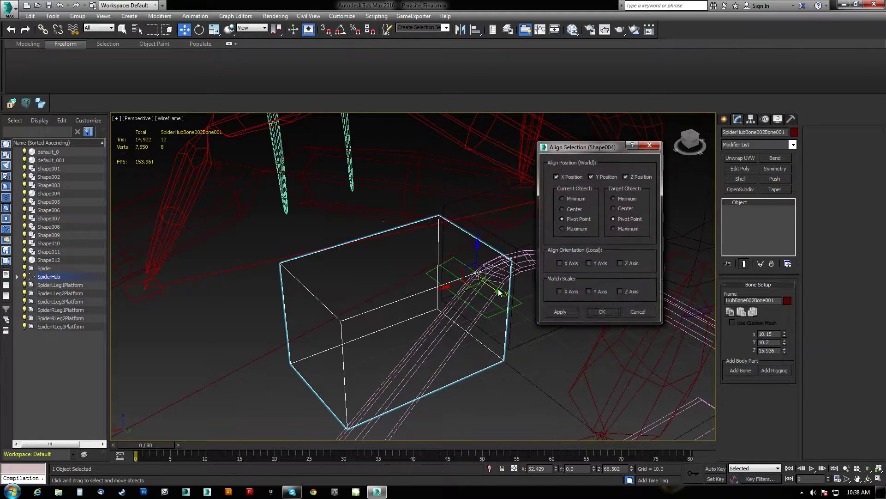
{"action": "left_click", "coordinate": [600, 313]}
Resize the child bone to about X 3.806, Y 5.406 and Z 24.541
{"action": "left_click_drag", "start_coordinate": [784, 339], "coordinate": [784, 363]}
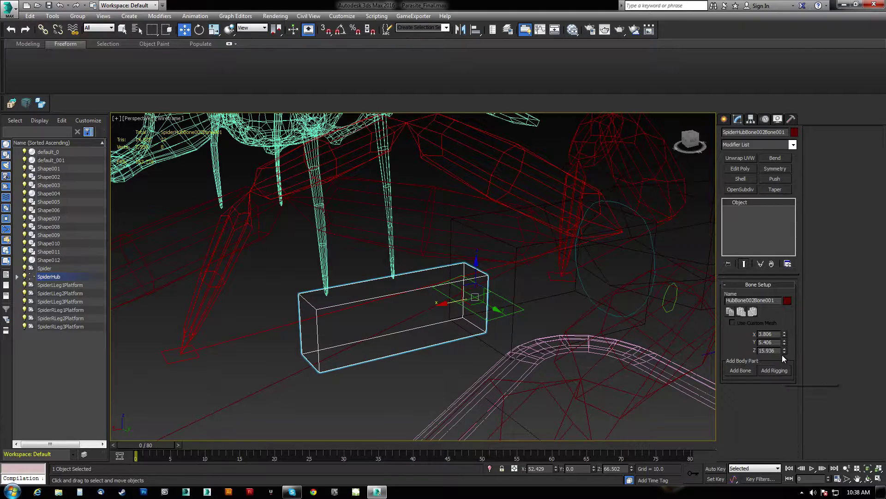
{"action": "middle_click_drag", "start_coordinate": [603, 330], "coordinate": [597, 315], "text": "alt"}
{"action": "left_click_drag", "start_coordinate": [785, 349], "coordinate": [786, 325]}
{"action": "middle_click_drag", "start_coordinate": [478, 259], "coordinate": [490, 298], "text": "alt"}
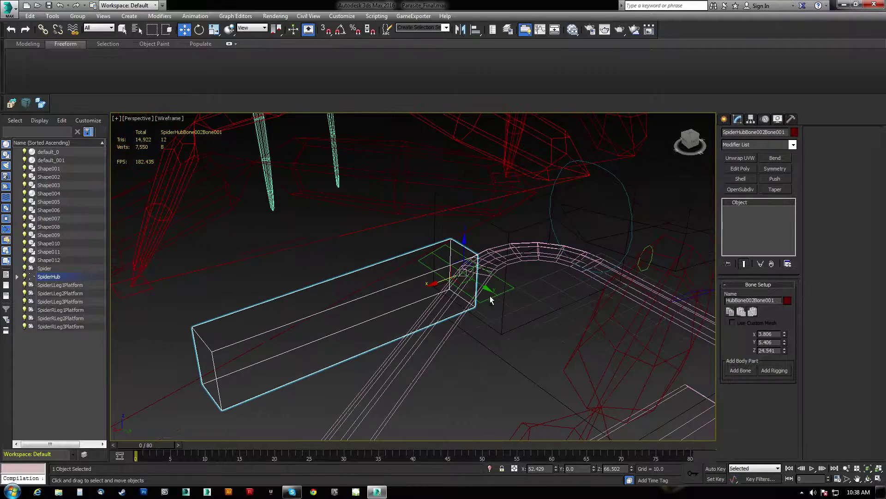
Rotate the child bone upward to -40 on Y with angle snap, and clone one copy rotated down to 20 on Y
{"action": "key", "text": "e"}
{"action": "left_click_drag", "start_coordinate": [444, 260], "coordinate": [454, 244]}
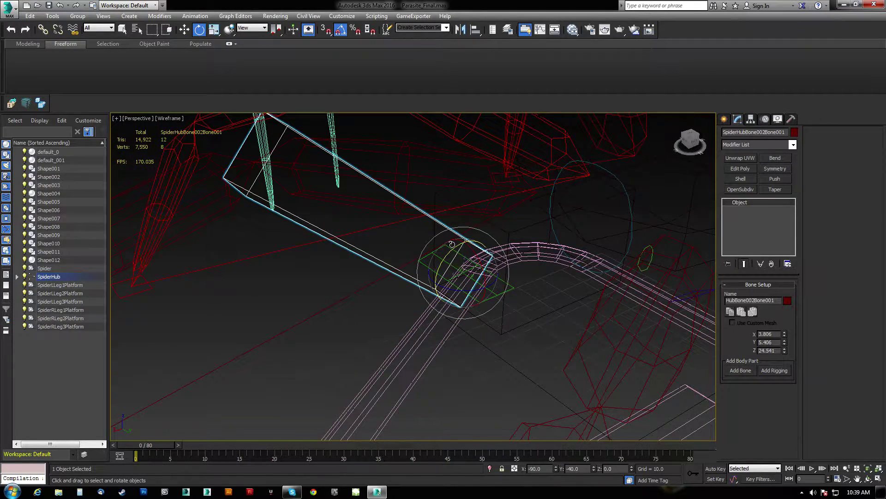
{"action": "left_click_drag", "start_coordinate": [451, 252], "coordinate": [436, 277], "text": "shift"}
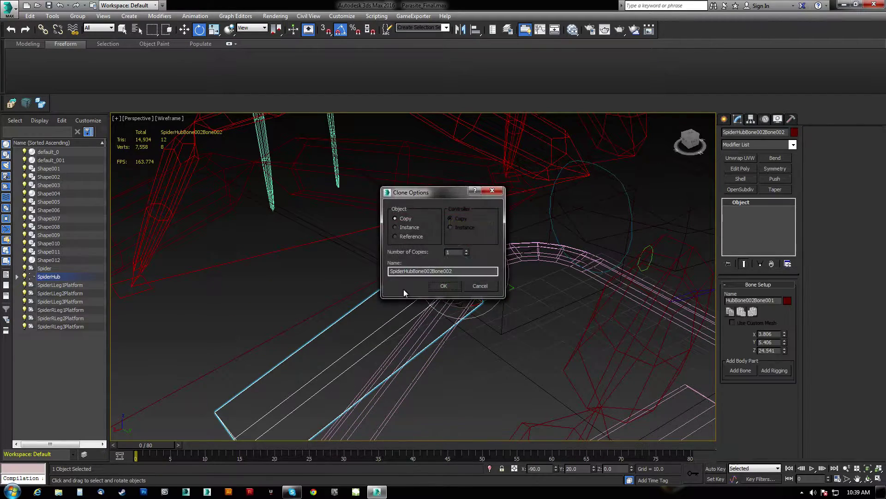
{"action": "left_click", "coordinate": [451, 289]}
{"action": "scroll", "coordinate": [451, 289], "scroll_direction": "down", "scroll_amount": 3}
{"action": "key", "text": "F3"}
{"action": "mouse_move", "coordinate": [451, 289]}
{"action": "middle_mouse_down", "text": "alt"}
{"action": "mouse_move", "coordinate": [404, 294]}
{"action": "mouse_move", "coordinate": [425, 308]}
{"action": "mouse_move", "coordinate": [466, 303]}
{"action": "mouse_move", "coordinate": [433, 281]}
{"action": "middle_mouse_up", "text": "alt"}
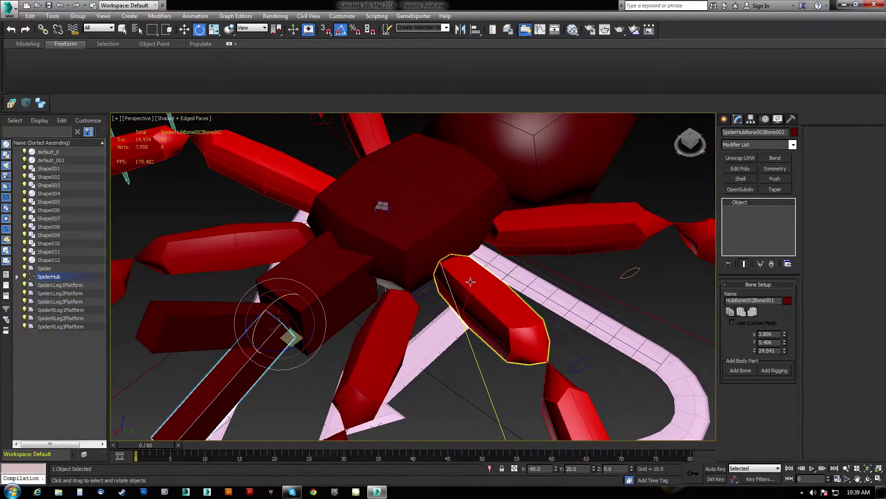
Align the upper segment of the second left leg, SpiderLLeg21, to the pivot point of Shape001
{"action": "left_click", "coordinate": [470, 282]}
{"action": "key", "text": "alt+a"}
{"action": "left_click", "coordinate": [426, 295]}
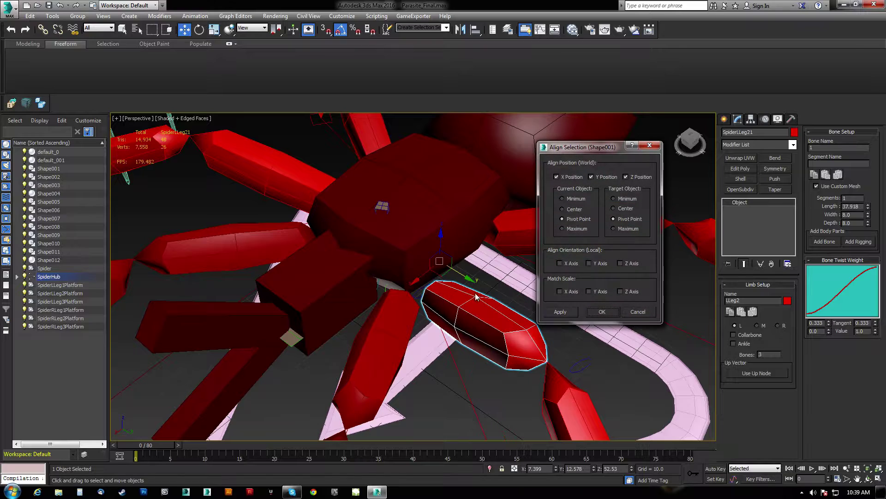
{"action": "left_click", "coordinate": [607, 312]}
Align the second left leg's next segment, SpiderLLeg22, to the pivot point of Shape005
{"action": "middle_click_drag", "start_coordinate": [559, 318], "coordinate": [468, 226]}
{"action": "left_click", "coordinate": [456, 287]}
{"action": "key", "text": "alt+a"}
{"action": "left_click", "coordinate": [491, 272]}
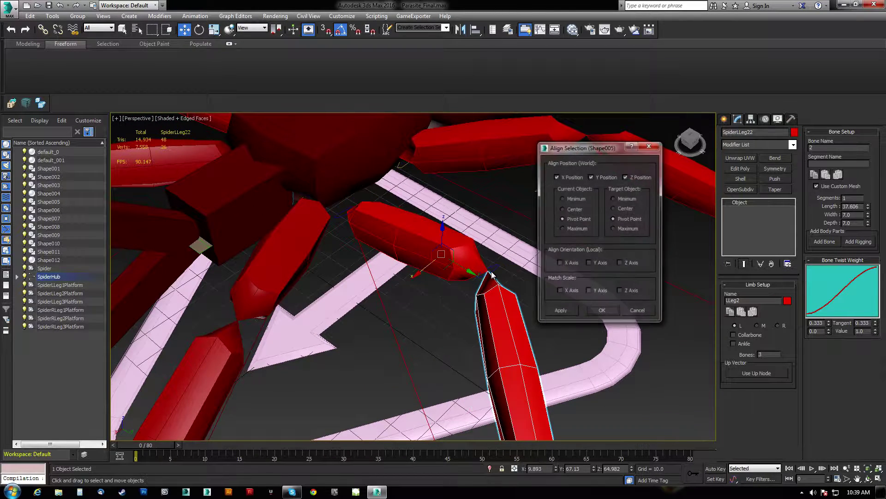
{"action": "left_click", "coordinate": [610, 313]}
Set the number of bones to 2 for each of the three left legs, LLeg2, LLeg3 and LLeg1
{"action": "middle_click_drag", "start_coordinate": [579, 352], "coordinate": [503, 292]}
{"action": "scroll", "coordinate": [511, 276], "scroll_direction": "down", "scroll_amount": 5}
{"action": "middle_click_drag", "start_coordinate": [469, 236], "coordinate": [482, 238], "text": "alt"}
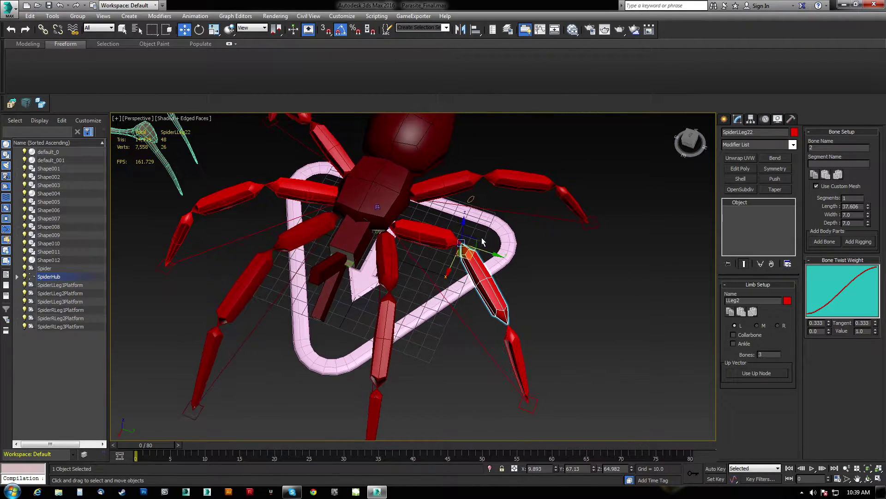
{"action": "left_click", "coordinate": [428, 232]}
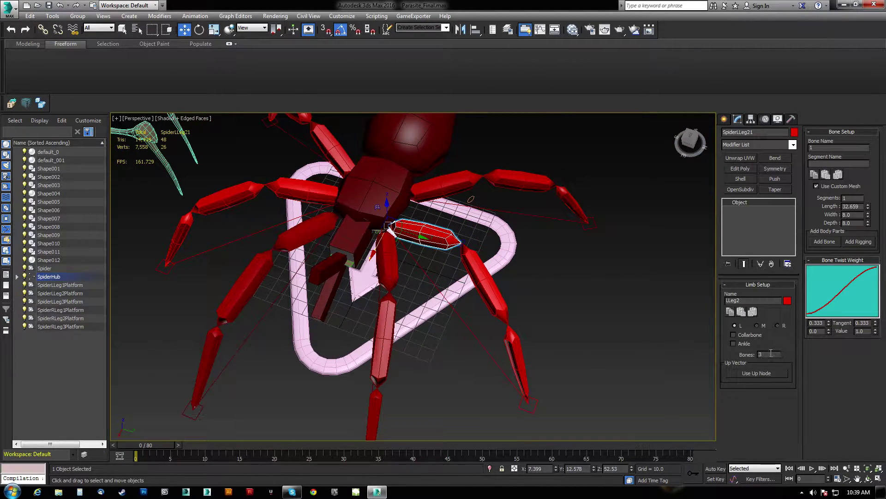
{"action": "middle_click_drag", "start_coordinate": [528, 290], "coordinate": [525, 290]}
{"action": "left_click", "coordinate": [458, 182]}
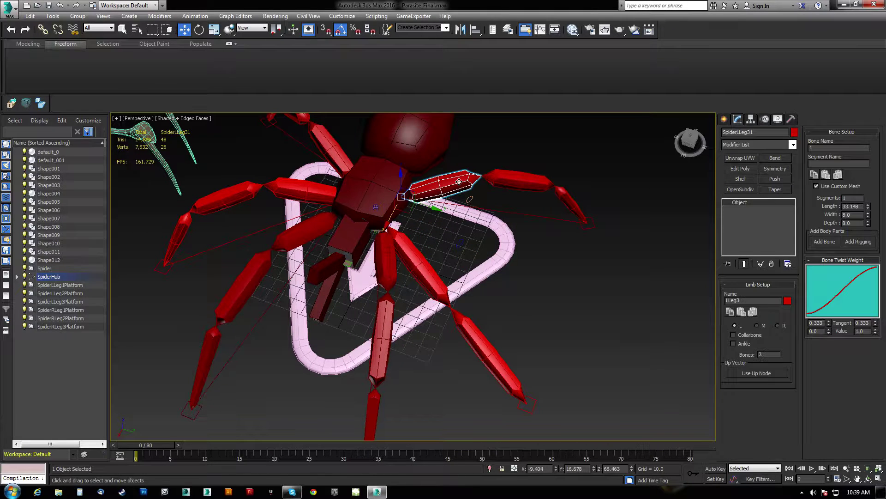
{"action": "type", "text": "2"}
{"action": "key", "text": "Return"}
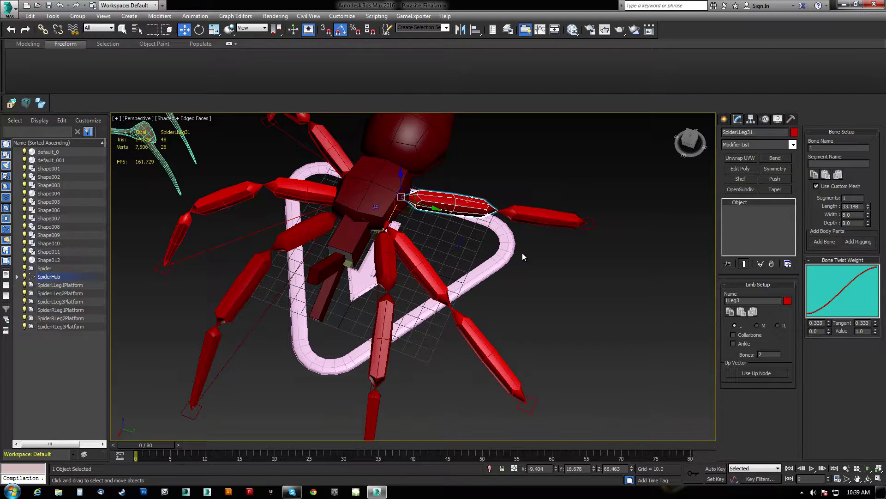
{"action": "left_click", "coordinate": [385, 259]}
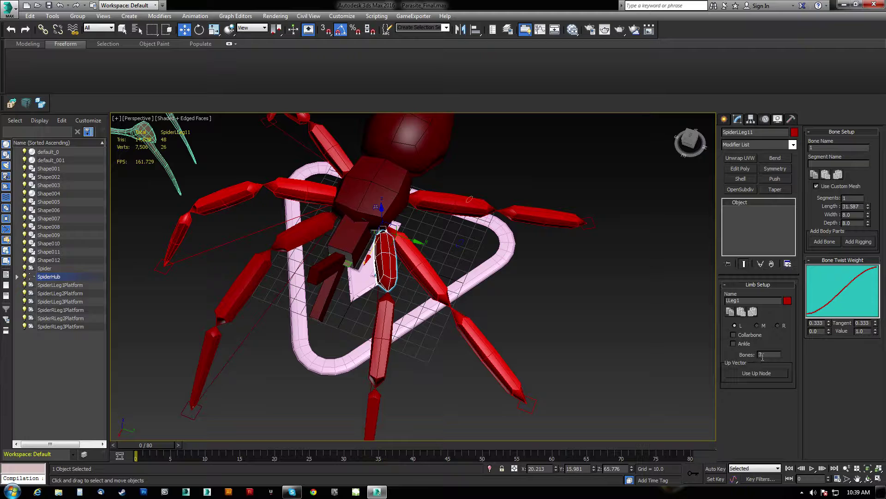
{"action": "key", "text": "Return"}
{"action": "middle_click_drag", "start_coordinate": [428, 286], "coordinate": [466, 277]}
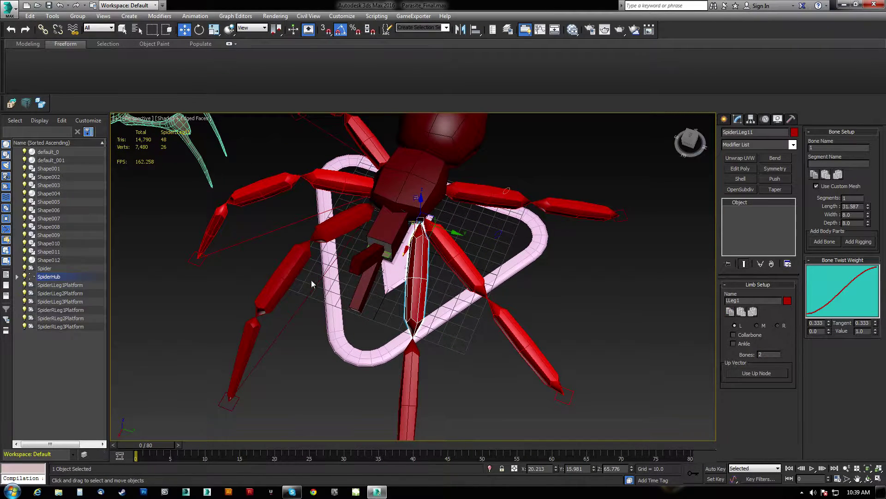
Paste the first left leg's setup mirrored onto RLeg1, and copy LLeg2's setup mirrored onto RLeg2
{"action": "left_click", "coordinate": [363, 233]}
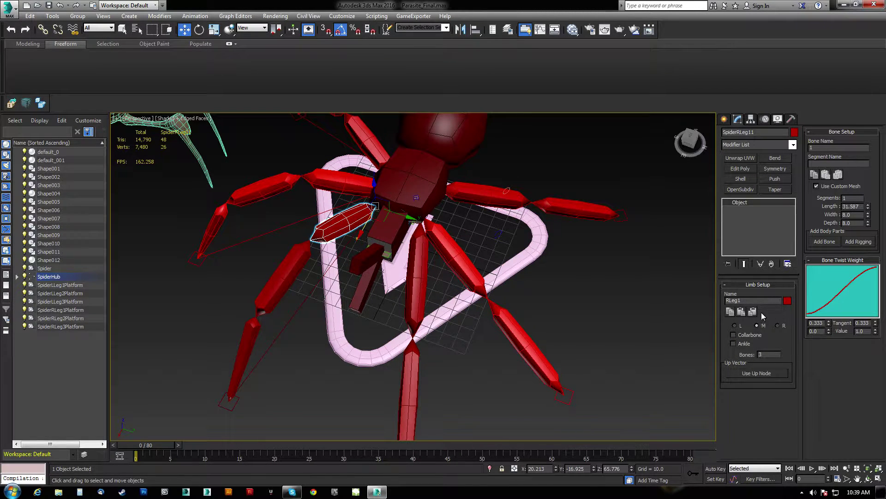
{"action": "left_click", "coordinate": [753, 311]}
{"action": "left_click", "coordinate": [450, 238]}
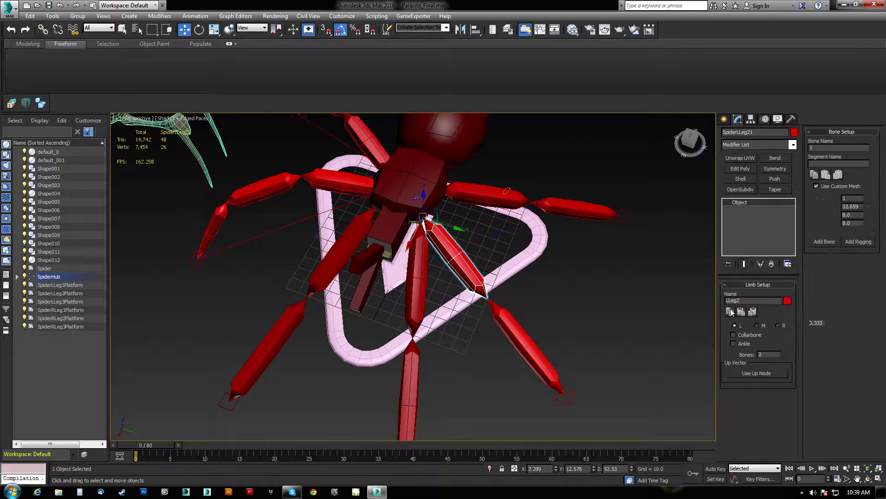
{"action": "left_click", "coordinate": [342, 182]}
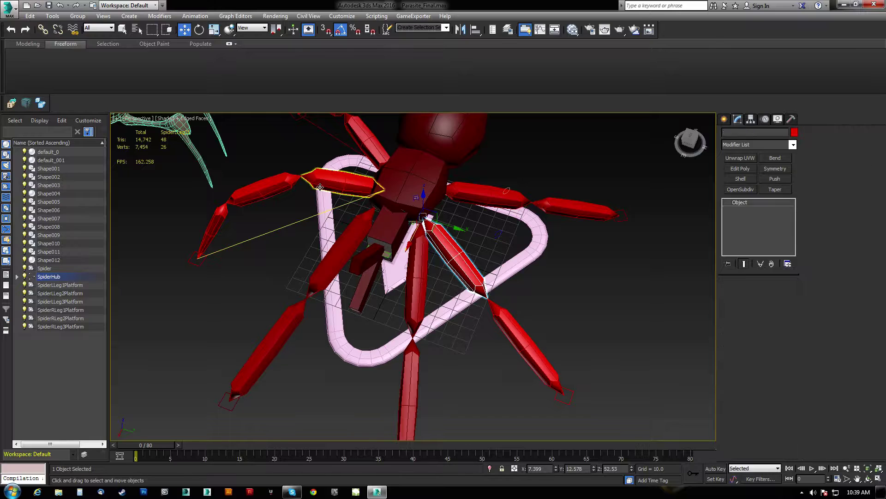
{"action": "left_click", "coordinate": [752, 312]}
Copy the LLeg3 limb setup and paste it mirrored onto the matching right leg, RLeg3
{"action": "middle_click_drag", "start_coordinate": [414, 195], "coordinate": [417, 259]}
{"action": "left_click", "coordinate": [484, 261]}
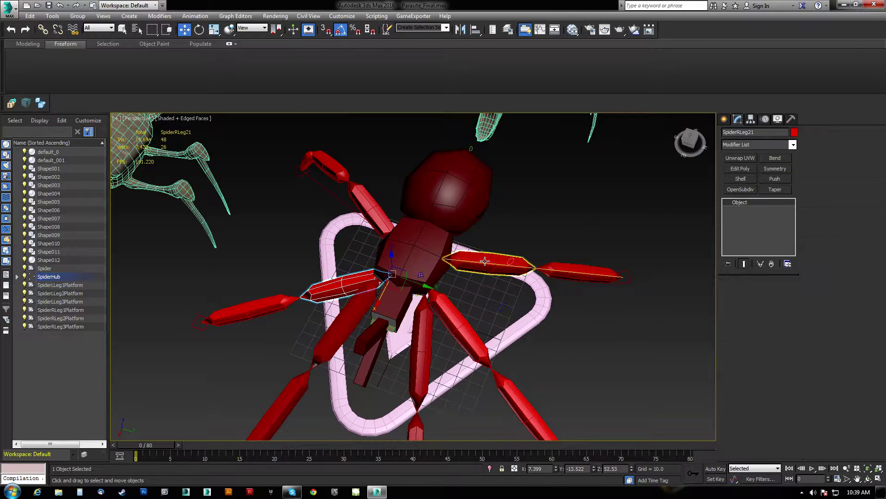
{"action": "left_click", "coordinate": [381, 216]}
{"action": "left_click", "coordinate": [756, 314]}
{"action": "middle_click_drag", "start_coordinate": [457, 263], "coordinate": [494, 261], "text": "alt"}
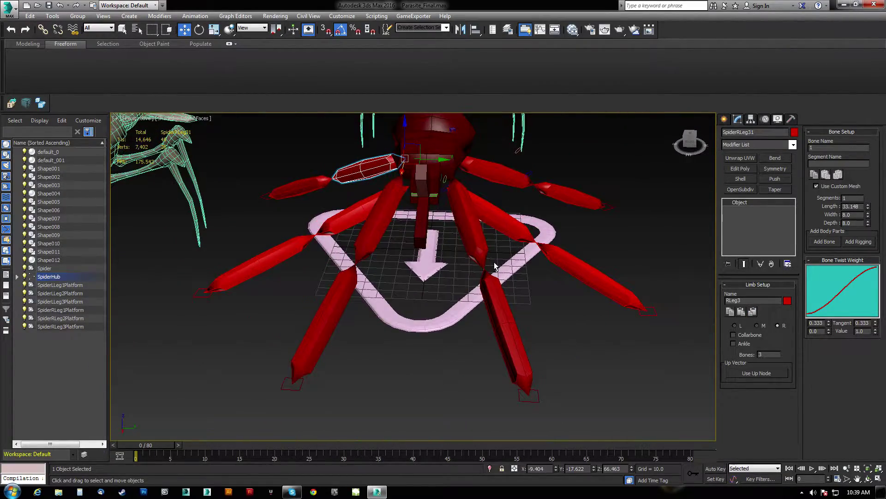
Move the second left leg's IK platform, SpiderLLeg2Platform, in closer to the body so the leg bends
{"action": "left_click", "coordinate": [655, 314]}
{"action": "left_click_drag", "start_coordinate": [666, 313], "coordinate": [556, 276]}
{"action": "middle_click_drag", "start_coordinate": [557, 277], "coordinate": [439, 241], "text": "alt"}
{"action": "left_click_drag", "start_coordinate": [508, 302], "coordinate": [565, 322]}
{"action": "middle_click_drag", "start_coordinate": [566, 323], "coordinate": [615, 314], "text": "alt"}
Align the second left leg's lower segment, SpiderLLeg22, to the pivot point of its guide shape
{"action": "left_click", "coordinate": [645, 254]}
{"action": "middle_click_drag", "start_coordinate": [645, 253], "coordinate": [494, 292], "text": "alt"}
{"action": "key", "text": "alt+a"}
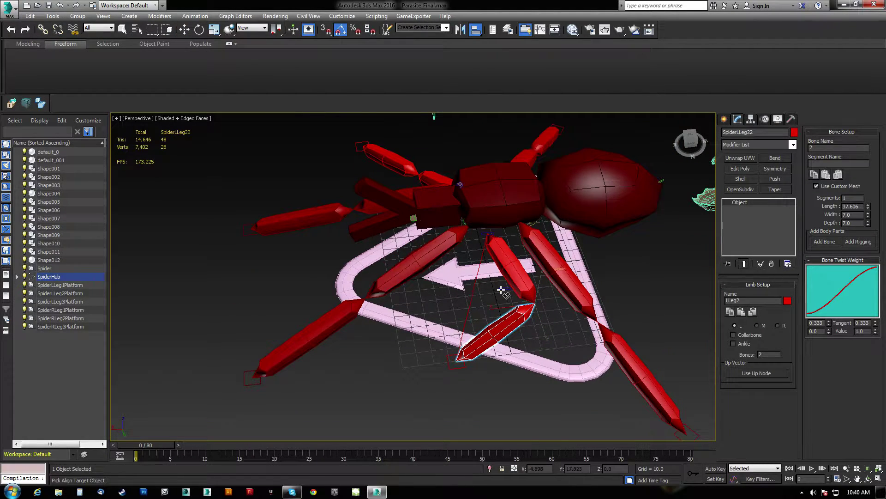
{"action": "left_click", "coordinate": [500, 289]}
{"action": "left_click", "coordinate": [599, 316]}
{"action": "middle_click_drag", "start_coordinate": [502, 332], "coordinate": [459, 266]}
{"action": "scroll", "coordinate": [469, 335], "scroll_direction": "up", "scroll_amount": 3}
Align the first left leg's upper segment, SpiderLLeg11, to the pivot point of Shape011
{"action": "left_click", "coordinate": [423, 391]}
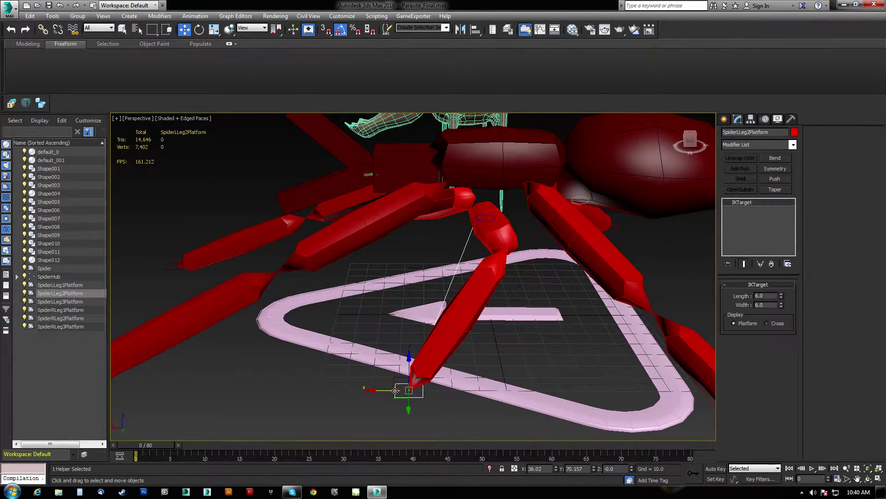
{"action": "middle_click_drag", "start_coordinate": [406, 377], "coordinate": [446, 281], "text": "alt"}
{"action": "left_click", "coordinate": [463, 287]}
{"action": "middle_click_drag", "start_coordinate": [498, 231], "coordinate": [465, 271]}
{"action": "scroll", "coordinate": [465, 271], "scroll_direction": "up", "scroll_amount": 5}
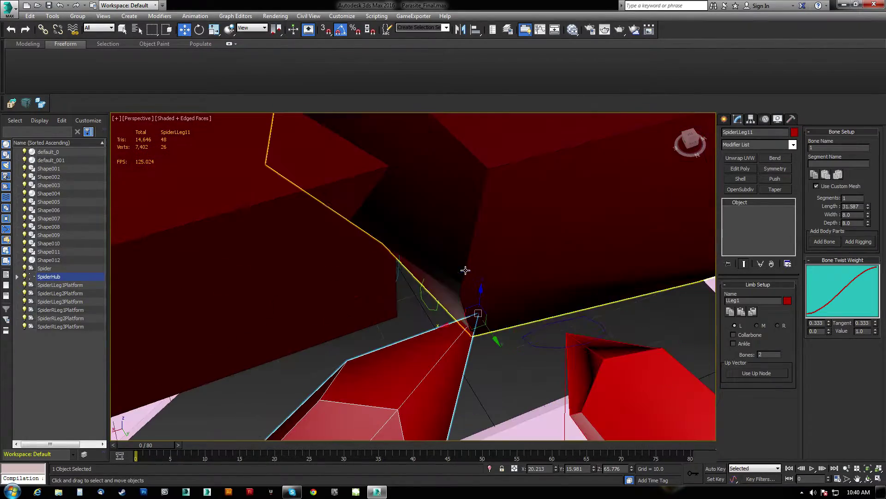
{"action": "key", "text": "alt+a"}
{"action": "left_click", "coordinate": [429, 309]}
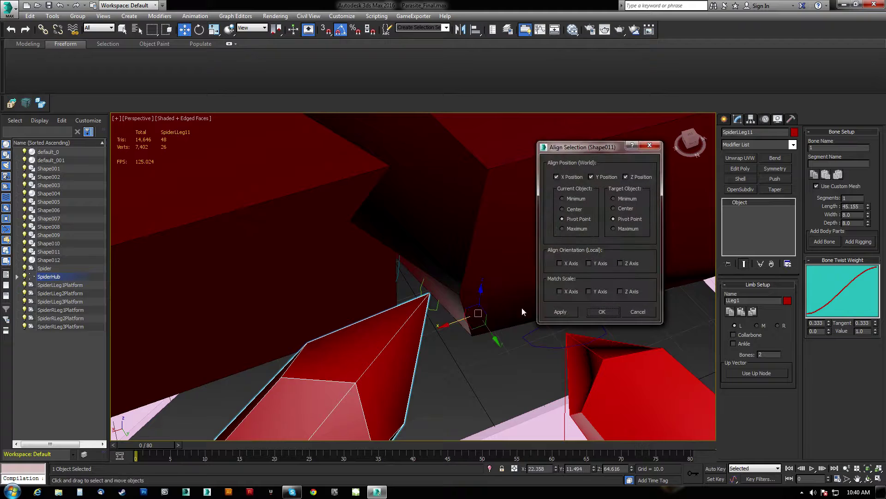
{"action": "left_click", "coordinate": [594, 310]}
Align the third left leg's upper segment, SpiderLLeg31, to the pivot point of its guide shape
{"action": "middle_click_drag", "start_coordinate": [594, 309], "coordinate": [437, 266], "text": "alt"}
{"action": "left_click", "coordinate": [447, 244]}
{"action": "key", "text": "alt+a"}
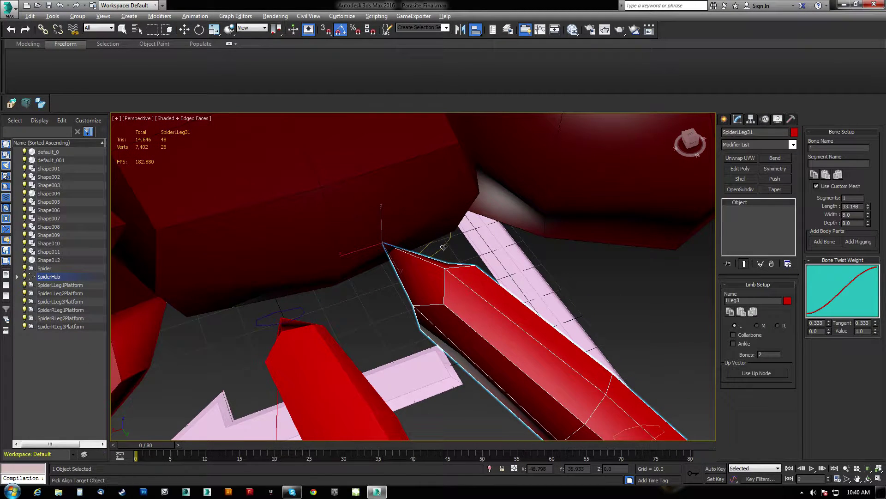
{"action": "left_click", "coordinate": [442, 248]}
{"action": "left_click", "coordinate": [594, 309]}
Align the abdomen bone, Spider, to the pivot point of Shape007, using wireframe display to reach the guide shape
{"action": "middle_click_drag", "start_coordinate": [593, 309], "coordinate": [466, 284], "text": "alt"}
{"action": "mouse_move", "coordinate": [642, 227]}
{"action": "middle_mouse_down"}
{"action": "mouse_move", "coordinate": [554, 243]}
{"action": "mouse_move", "coordinate": [492, 301]}
{"action": "middle_mouse_up"}
{"action": "left_click", "coordinate": [554, 244]}
{"action": "key", "text": "F3"}
{"action": "key", "text": "alt+a"}
{"action": "left_click", "coordinate": [446, 266]}
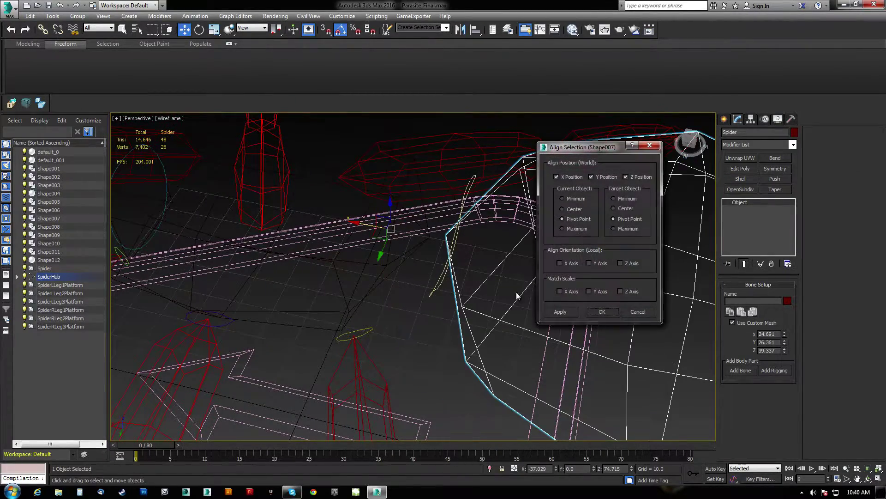
{"action": "left_click", "coordinate": [608, 311]}
{"action": "scroll", "coordinate": [519, 292], "scroll_direction": "down", "scroll_amount": 7}
{"action": "key", "text": "F3"}
Try repositioning the first left leg's lower segment, SpiderLLeg12, and undo the moves
{"action": "mouse_move", "coordinate": [458, 303]}
{"action": "middle_mouse_down", "text": "alt"}
{"action": "mouse_move", "coordinate": [483, 260]}
{"action": "mouse_move", "coordinate": [454, 249]}
{"action": "mouse_move", "coordinate": [422, 295]}
{"action": "mouse_move", "coordinate": [398, 289]}
{"action": "mouse_move", "coordinate": [374, 301]}
{"action": "middle_mouse_up", "text": "alt"}
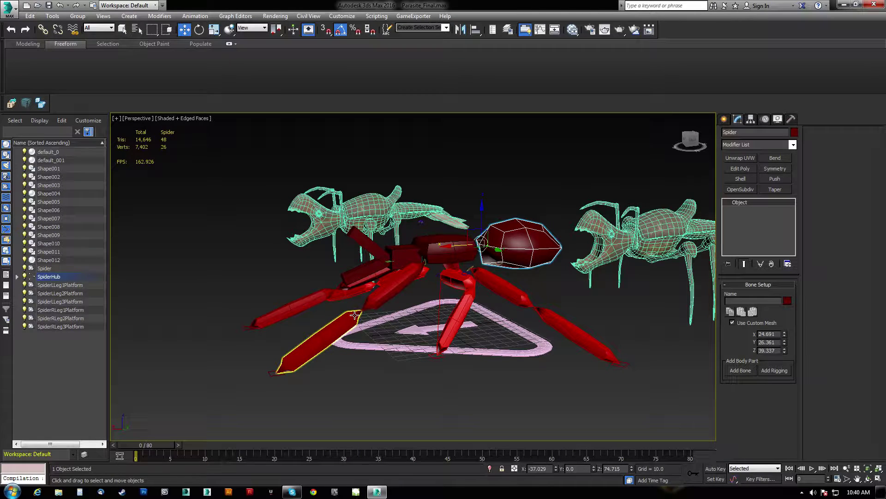
{"action": "left_click", "coordinate": [355, 315]}
{"action": "left_click_drag", "start_coordinate": [361, 288], "coordinate": [360, 267]}
{"action": "left_click_drag", "start_coordinate": [371, 217], "coordinate": [350, 168]}
{"action": "key", "text": "ctrl+z"}
{"action": "middle_click_drag", "start_coordinate": [366, 221], "coordinate": [379, 223], "text": "alt"}
{"action": "middle_click_drag", "start_coordinate": [389, 227], "coordinate": [386, 328], "text": "alt"}
{"action": "left_click_drag", "start_coordinate": [409, 333], "coordinate": [371, 296]}
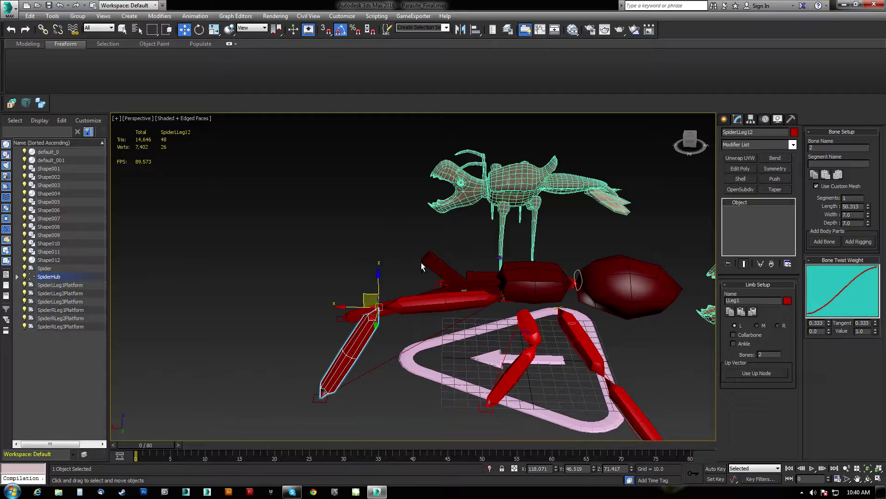
{"action": "key", "text": "ctrl+z"}
Raise the first left leg's IK platform, SpiderLLeg1Platform, to a height of about 83 on Z
{"action": "middle_click_drag", "start_coordinate": [427, 300], "coordinate": [315, 395], "text": "alt"}
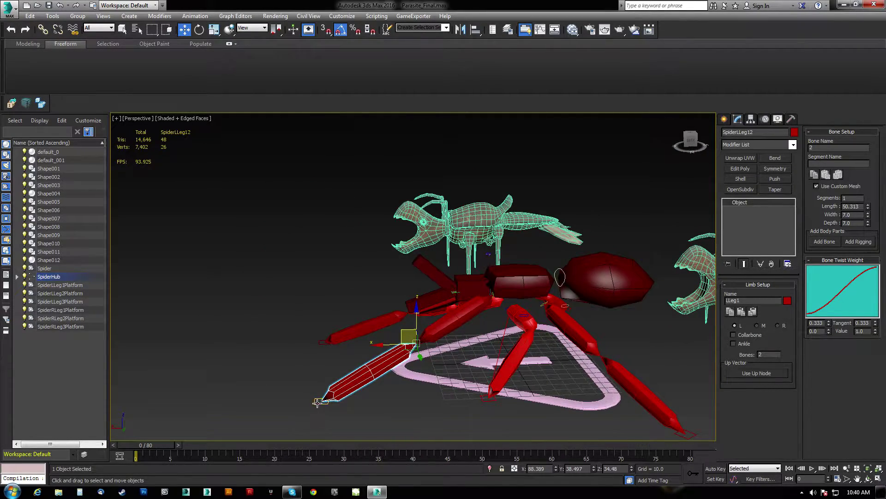
{"action": "left_click", "coordinate": [319, 400]}
{"action": "left_click_drag", "start_coordinate": [307, 387], "coordinate": [390, 296]}
Set the X position of the default_0 creature mesh to 0 so it overlaps the rig
{"action": "middle_click_drag", "start_coordinate": [479, 384], "coordinate": [610, 261], "text": "alt"}
{"action": "left_click", "coordinate": [610, 261]}
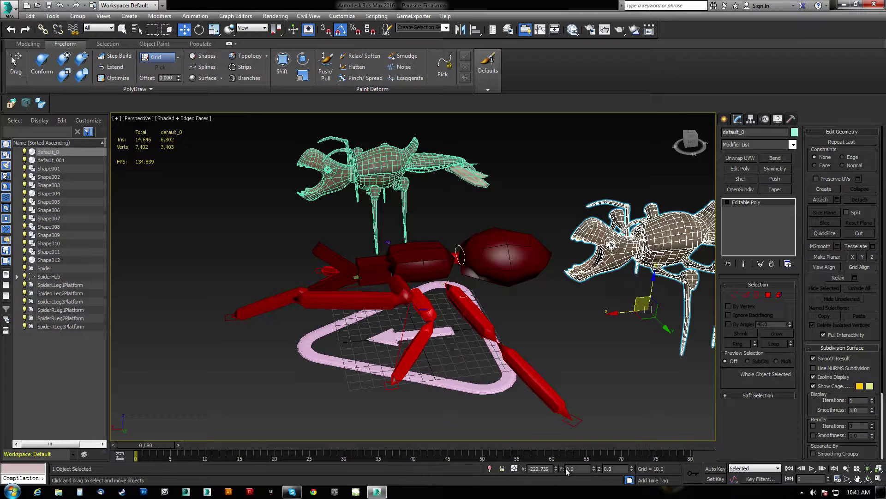
{"action": "right_click", "coordinate": [557, 469]}
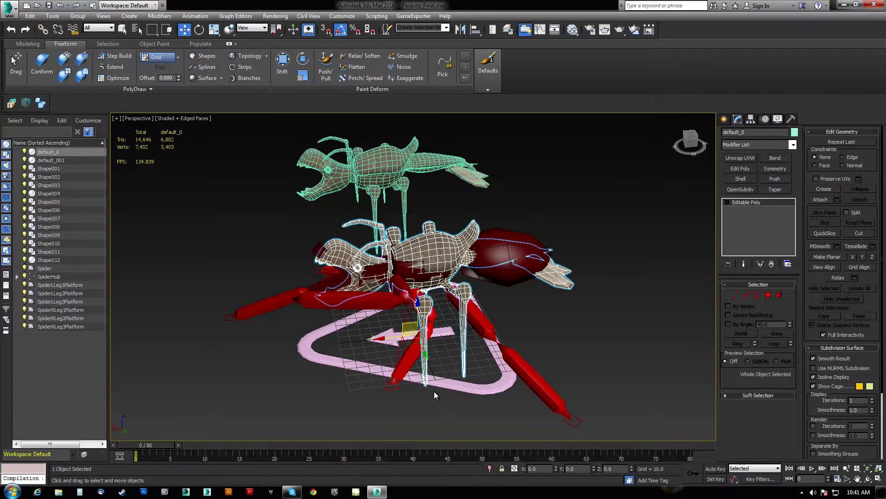
Snap the second left leg's IK platform, SpiderLLeg2Platform, to the tip vertex of the mesh's front walking leg
{"action": "left_click", "coordinate": [392, 386]}
{"action": "scroll", "coordinate": [383, 357], "scroll_direction": "up", "scroll_amount": 8}
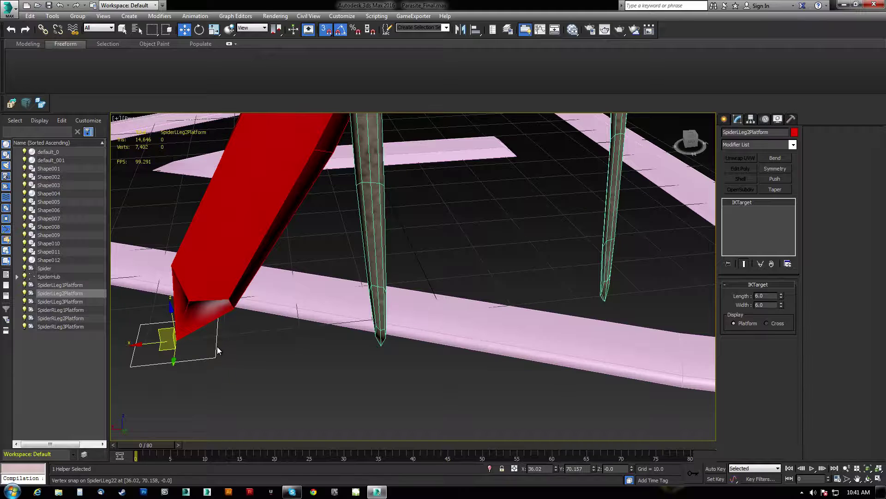
{"action": "left_click_drag", "start_coordinate": [176, 341], "coordinate": [383, 350]}
{"action": "middle_click_drag", "start_coordinate": [533, 326], "coordinate": [376, 315]}
{"action": "scroll", "coordinate": [376, 315], "scroll_direction": "down", "scroll_amount": 5}
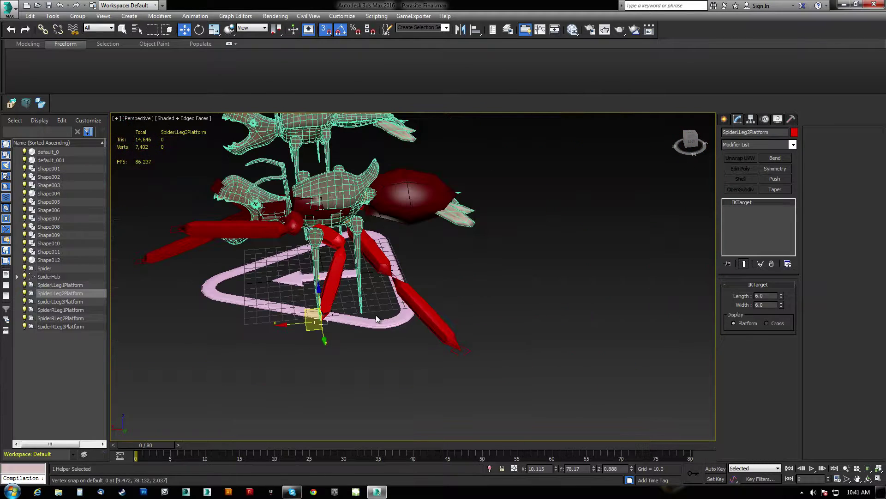
Snap the third left leg's IK platform, SpiderLLeg3Platform, to the tip vertex of the mesh's rear walking leg
{"action": "left_click", "coordinate": [460, 350]}
{"action": "left_click_drag", "start_coordinate": [455, 350], "coordinate": [366, 313]}
{"action": "scroll", "coordinate": [365, 314], "scroll_direction": "up", "scroll_amount": 8}
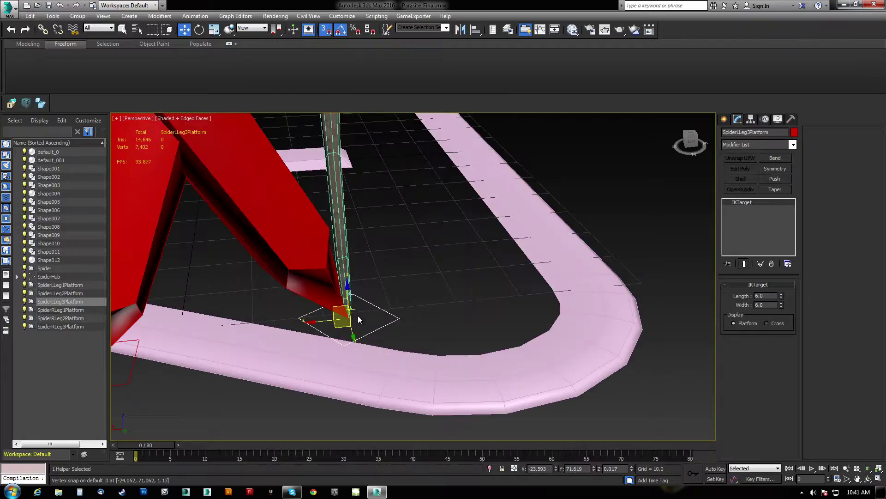
{"action": "scroll", "coordinate": [352, 316], "scroll_direction": "down", "scroll_amount": 3}
Snap SpiderLLeg1Platform to the tip vertex of the mesh's small raised limb behind the head
{"action": "middle_click_drag", "start_coordinate": [309, 320], "coordinate": [378, 356], "text": "alt"}
{"action": "scroll", "coordinate": [337, 356], "scroll_direction": "down", "scroll_amount": 10}
{"action": "left_click", "coordinate": [359, 339]}
{"action": "scroll", "coordinate": [373, 312], "scroll_direction": "up", "scroll_amount": 6}
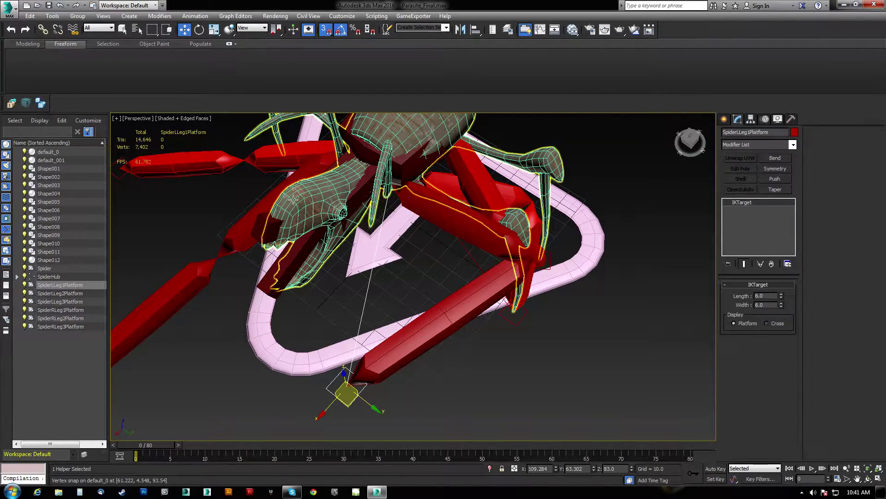
{"action": "middle_click_drag", "start_coordinate": [295, 198], "coordinate": [399, 286], "text": "alt"}
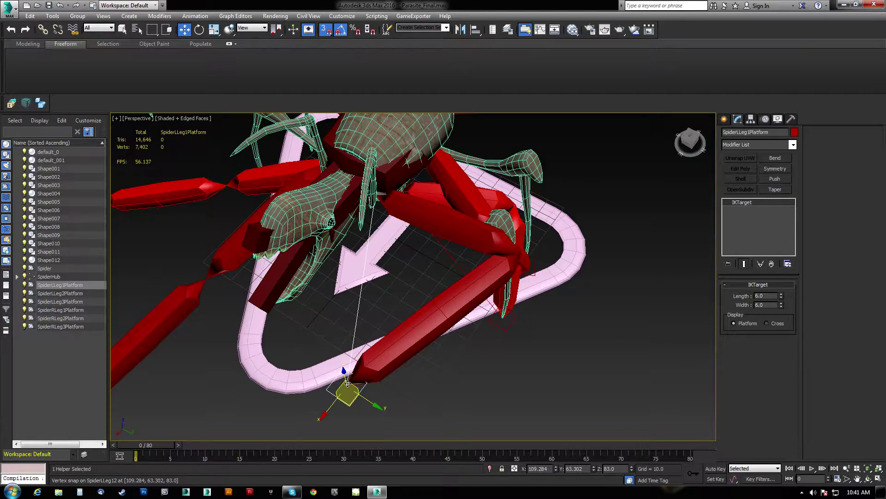
{"action": "left_click_drag", "start_coordinate": [347, 385], "coordinate": [359, 234]}
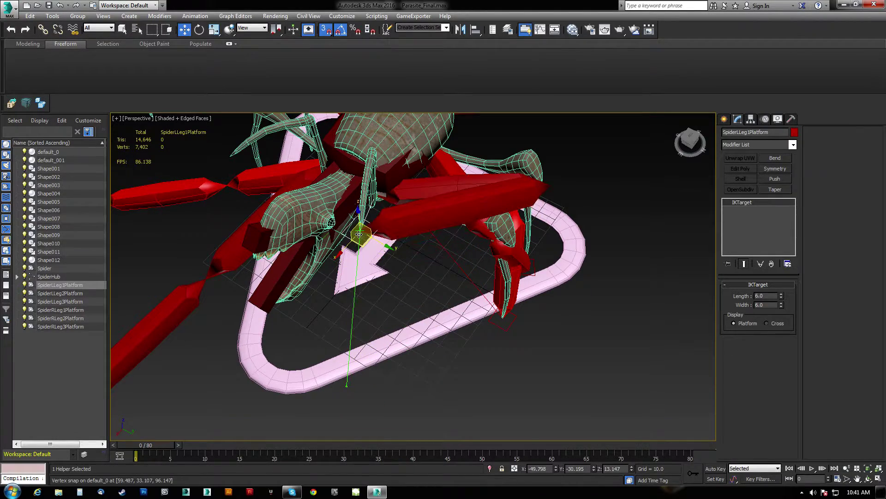
Rotate the lower jaw bone by 10 degrees on Y and the upper jaw bone to -30 on Y
{"action": "middle_click_drag", "start_coordinate": [368, 235], "coordinate": [375, 299], "text": "alt"}
{"action": "middle_click_drag", "start_coordinate": [470, 301], "coordinate": [395, 276], "text": "alt"}
{"action": "left_click", "coordinate": [371, 271]}
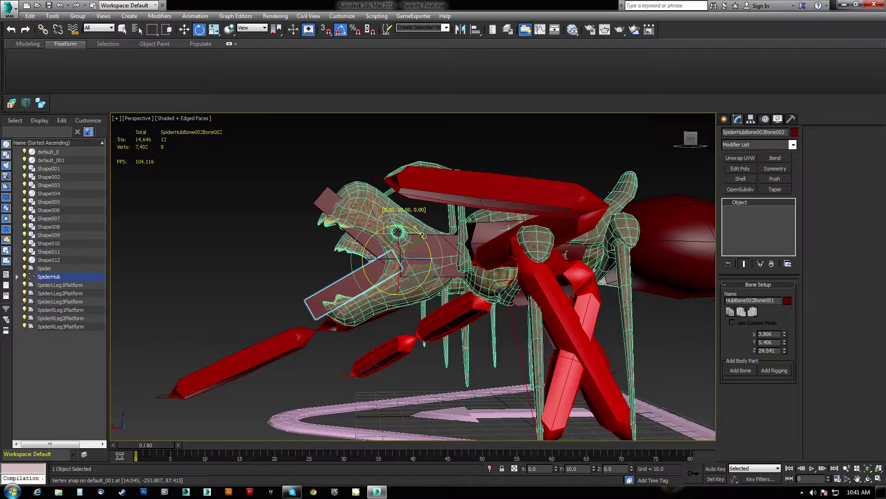
{"action": "left_click", "coordinate": [315, 205]}
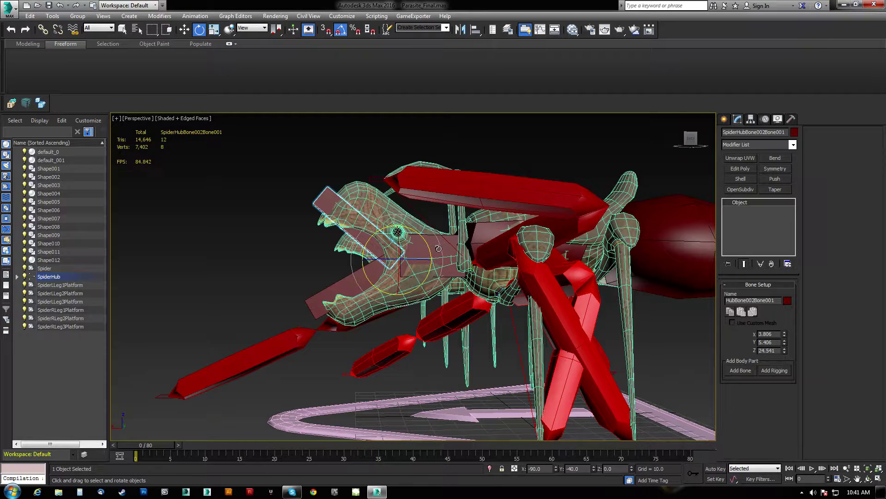
{"action": "left_click_drag", "start_coordinate": [428, 246], "coordinate": [425, 243]}
{"action": "middle_click_drag", "start_coordinate": [425, 243], "coordinate": [430, 265], "text": "alt"}
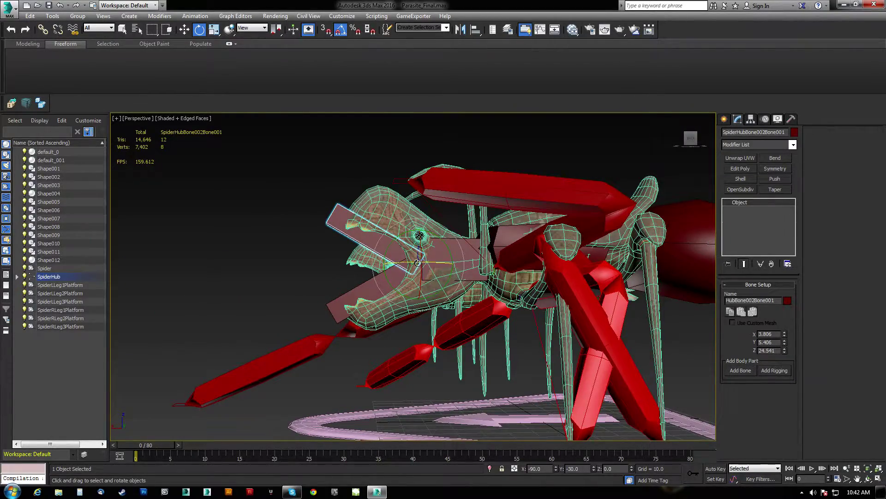
Move SpiderLLeg2Platform backward along X to about -33.5, behind the mesh's rear walking leg
{"action": "scroll", "coordinate": [418, 262], "scroll_direction": "up", "scroll_amount": 7}
{"action": "middle_click_drag", "start_coordinate": [418, 261], "coordinate": [436, 290], "text": "alt"}
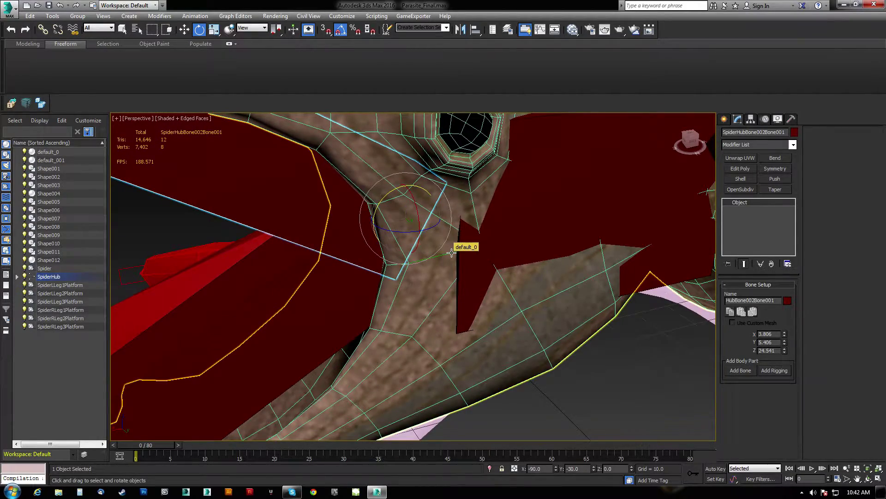
{"action": "scroll", "coordinate": [451, 253], "scroll_direction": "down", "scroll_amount": 12}
{"action": "mouse_move", "coordinate": [388, 278]}
{"action": "middle_mouse_down", "text": "alt"}
{"action": "mouse_move", "coordinate": [358, 270]}
{"action": "mouse_move", "coordinate": [359, 234]}
{"action": "mouse_move", "coordinate": [381, 268]}
{"action": "middle_mouse_up", "text": "alt"}
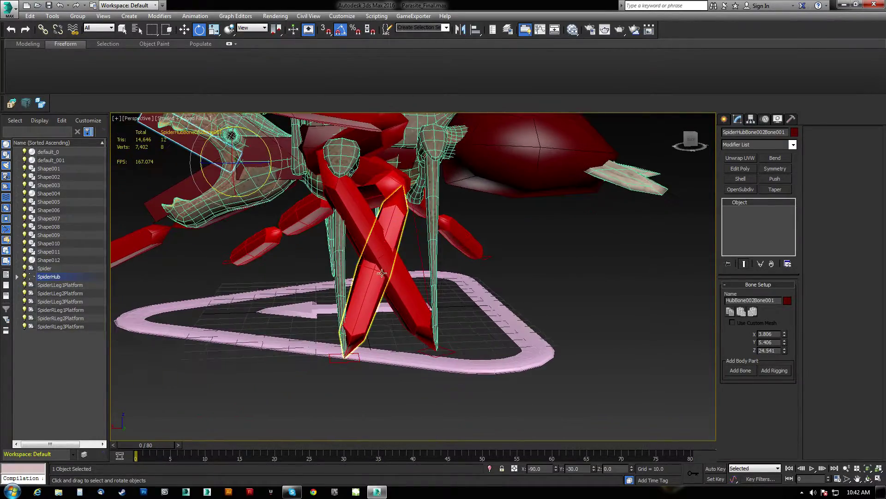
{"action": "left_click", "coordinate": [344, 359]}
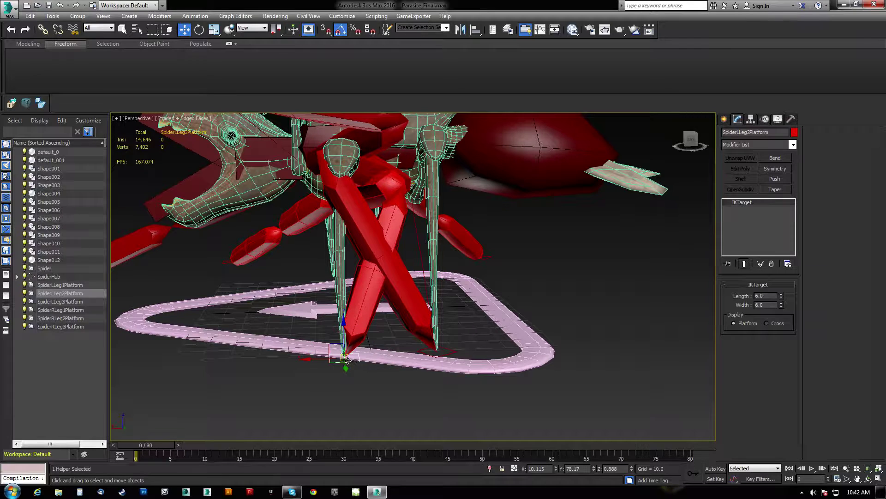
{"action": "left_click_drag", "start_coordinate": [347, 360], "coordinate": [428, 355]}
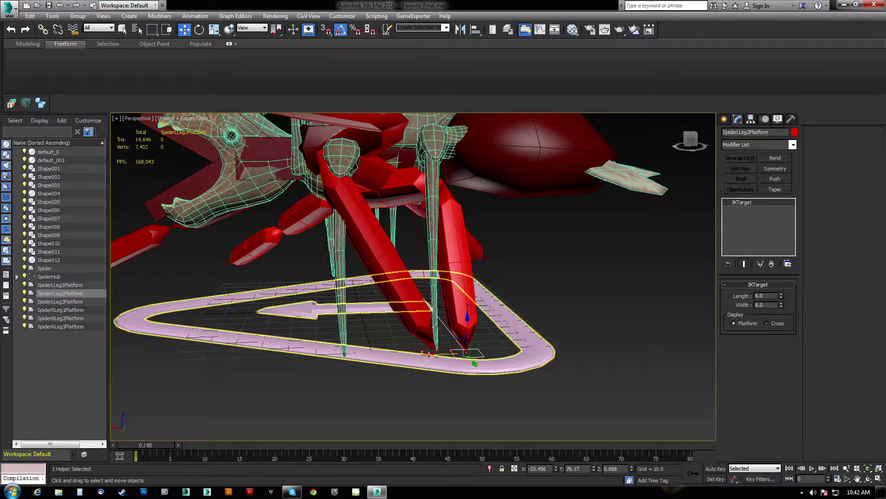
Move SpiderLLeg3Platform forward and snap it to the front walking leg's tip, and snap SpiderLLeg2Platform to the rear leg's tip
{"action": "left_click", "coordinate": [424, 349]}
{"action": "left_click_drag", "start_coordinate": [413, 354], "coordinate": [287, 357]}
{"action": "middle_click_drag", "start_coordinate": [308, 358], "coordinate": [348, 395], "text": "alt"}
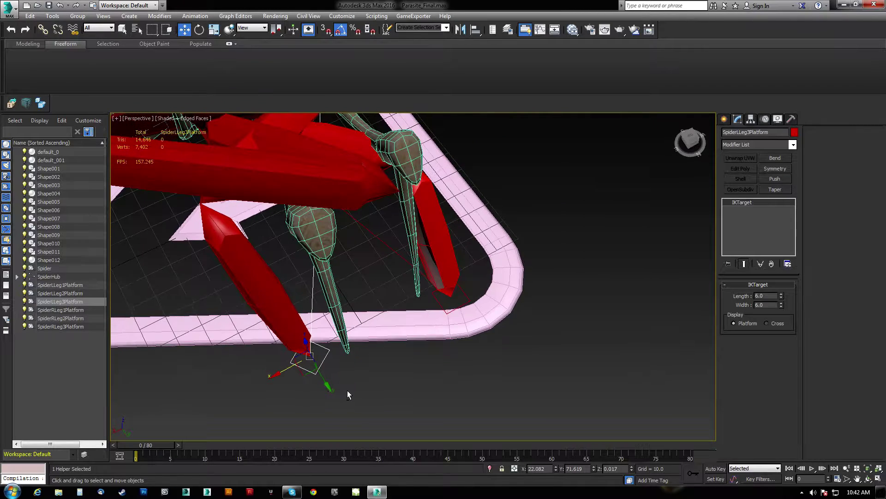
{"action": "left_click_drag", "start_coordinate": [309, 358], "coordinate": [349, 356]}
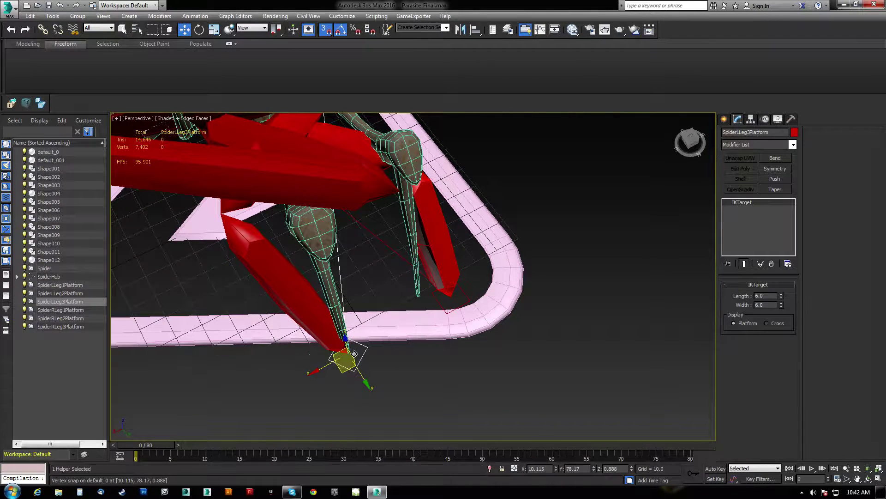
{"action": "left_click", "coordinate": [459, 297]}
{"action": "left_click_drag", "start_coordinate": [452, 299], "coordinate": [419, 297]}
Try moving the default_0 creature mesh sideways along Y, away from the rig
{"action": "middle_click_drag", "start_coordinate": [419, 296], "coordinate": [372, 267], "text": "alt"}
{"action": "middle_click_drag", "start_coordinate": [371, 266], "coordinate": [427, 287]}
{"action": "scroll", "coordinate": [383, 292], "scroll_direction": "down", "scroll_amount": 6}
{"action": "scroll", "coordinate": [374, 315], "scroll_direction": "up", "scroll_amount": 4}
{"action": "left_click", "coordinate": [369, 279]}
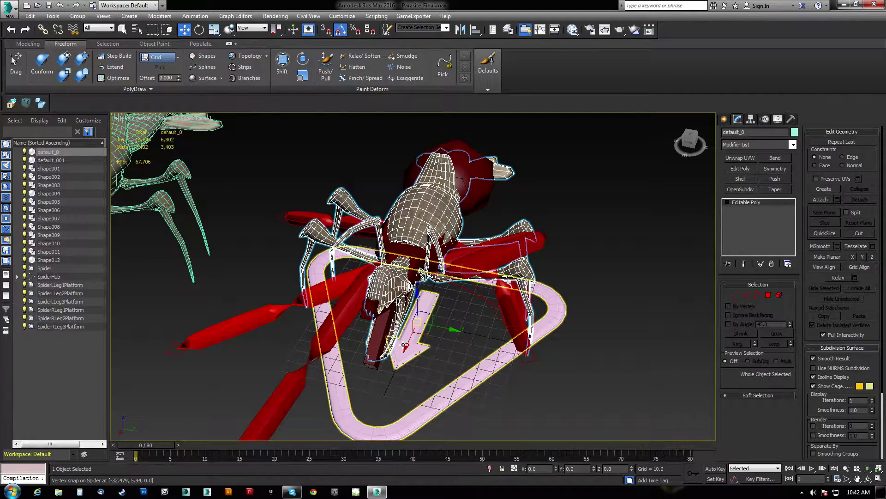
{"action": "left_click_drag", "start_coordinate": [462, 328], "coordinate": [516, 199]}
{"action": "middle_click_drag", "start_coordinate": [508, 304], "coordinate": [494, 352], "text": "alt"}
{"action": "left_click", "coordinate": [363, 266]}
{"action": "middle_click_drag", "start_coordinate": [362, 267], "coordinate": [311, 300], "text": "alt"}
Undo the mesh move and the recent moves of SpiderLLeg2Platform and SpiderLLeg3Platform
{"action": "key", "text": "ctrl+z"}
{"action": "key", "text": "ctrl+z"}
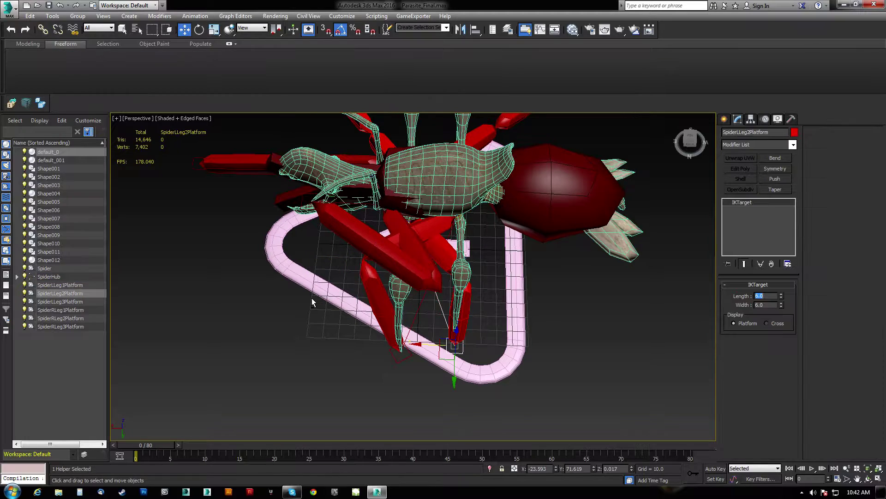
{"action": "middle_click_drag", "start_coordinate": [345, 290], "coordinate": [332, 292]}
{"action": "key", "text": "ctrl+z"}
{"action": "key", "text": "ctrl+z"}
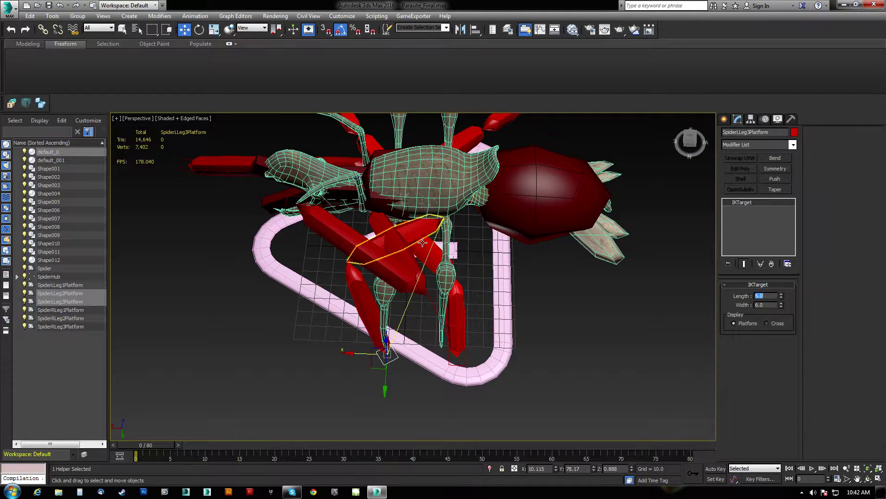
{"action": "middle_click_drag", "start_coordinate": [422, 293], "coordinate": [398, 293]}
{"action": "key", "text": "ctrl+z"}
{"action": "key", "text": "ctrl+z"}
{"action": "key", "text": "ctrl+z"}
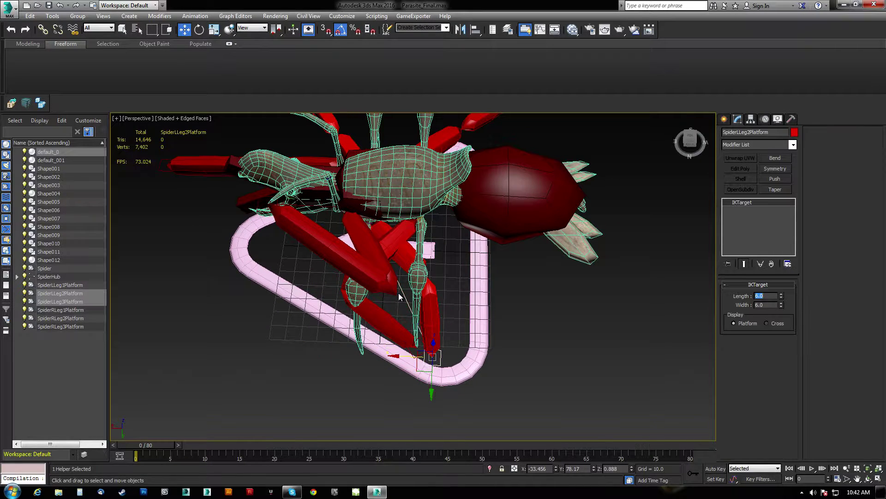
{"action": "middle_click_drag", "start_coordinate": [400, 297], "coordinate": [416, 304]}
{"action": "key", "text": "ctrl+z"}
Move the SpiderLLeg22 bone forward along X by about 36 units, into the mesh's front walking leg
{"action": "middle_click_drag", "start_coordinate": [470, 290], "coordinate": [319, 268]}
{"action": "left_click", "coordinate": [361, 277]}
{"action": "left_click_drag", "start_coordinate": [315, 268], "coordinate": [362, 242]}
{"action": "left_click", "coordinate": [368, 223]}
{"action": "left_click", "coordinate": [395, 275]}
{"action": "left_click_drag", "start_coordinate": [364, 268], "coordinate": [303, 275]}
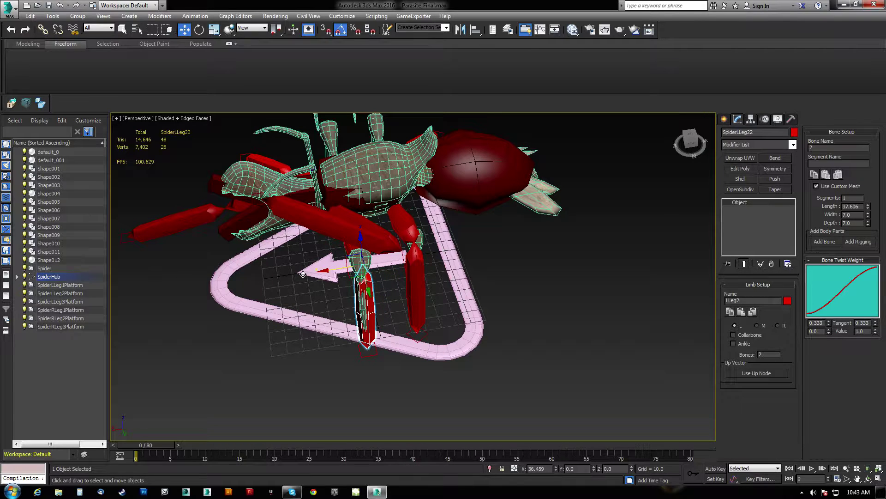
Raise the SpiderLLeg12 bone above the body and shorten its length to 25.66
{"action": "left_click", "coordinate": [381, 239]}
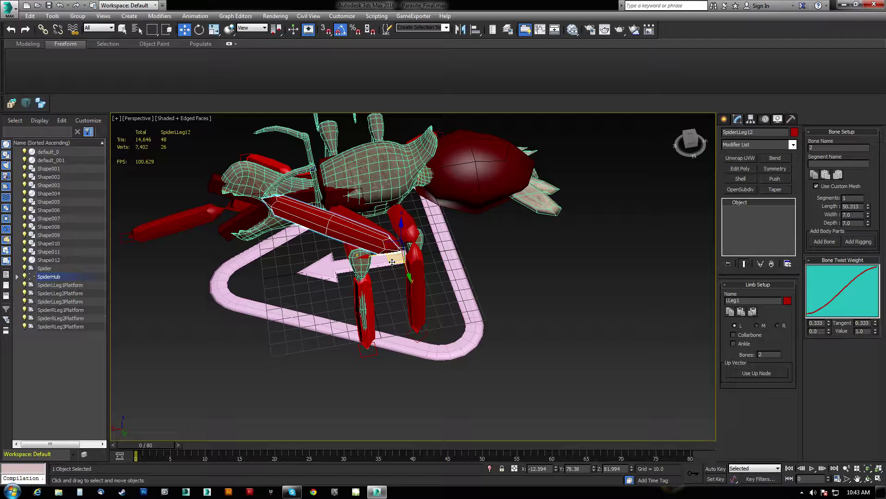
{"action": "left_click_drag", "start_coordinate": [392, 261], "coordinate": [345, 199]}
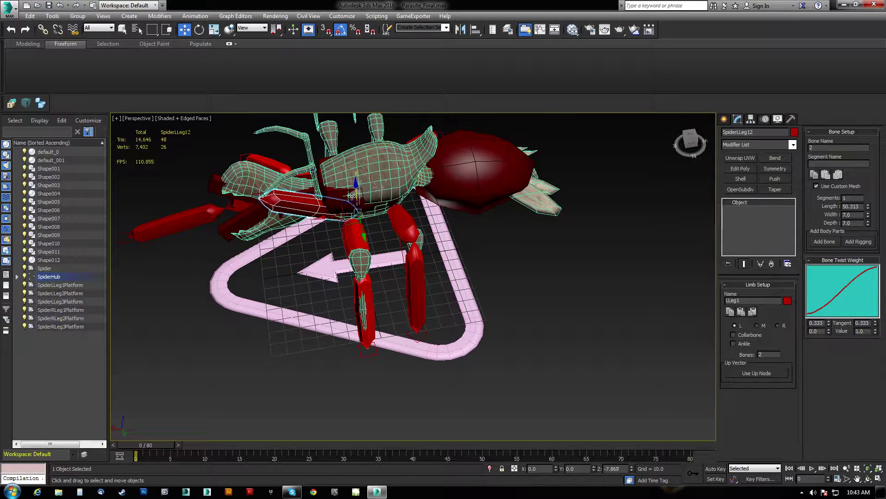
{"action": "left_click_drag", "start_coordinate": [225, 157], "coordinate": [170, 94]}
{"action": "middle_click_drag", "start_coordinate": [308, 134], "coordinate": [335, 217]}
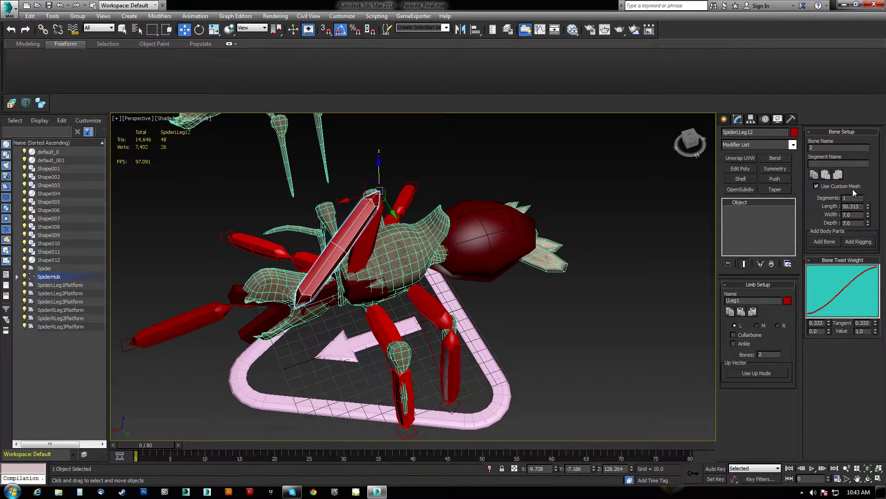
{"action": "left_click_drag", "start_coordinate": [869, 210], "coordinate": [868, 233]}
Set the length of the SpiderLLeg22 bone to 40.615 and of the SpiderLLeg32 bone to 45.043
{"action": "middle_click_drag", "start_coordinate": [497, 345], "coordinate": [425, 364], "text": "alt"}
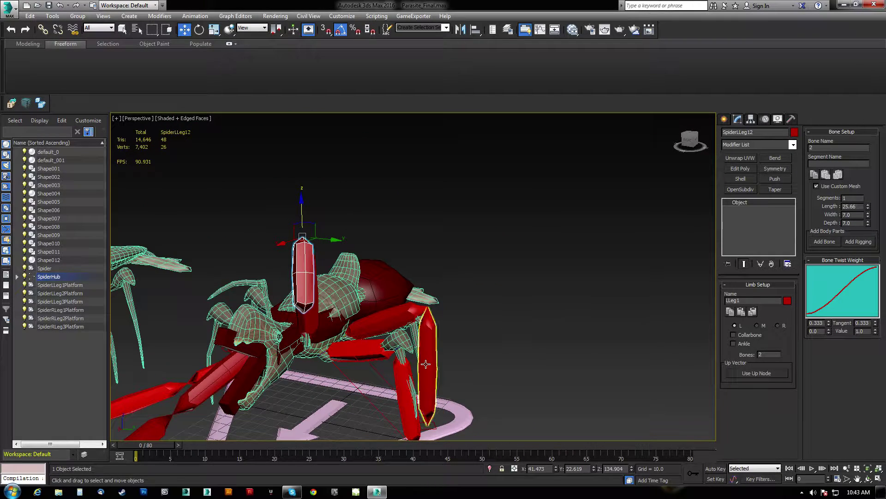
{"action": "left_click", "coordinate": [403, 374]}
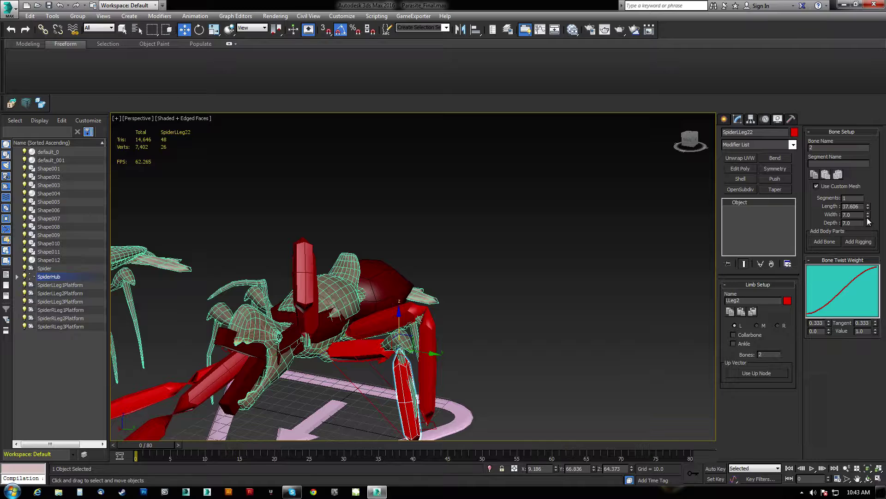
{"action": "left_click_drag", "start_coordinate": [869, 209], "coordinate": [867, 203]}
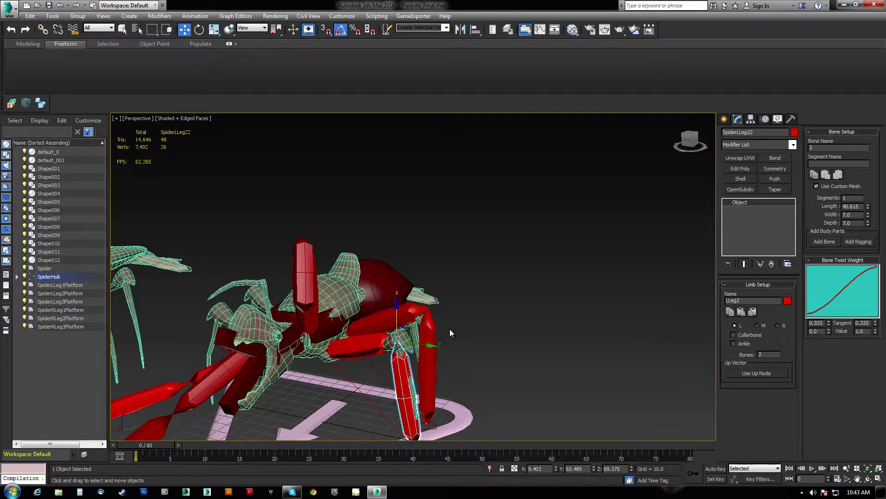
{"action": "left_click", "coordinate": [427, 331]}
{"action": "left_click_drag", "start_coordinate": [870, 209], "coordinate": [868, 210]}
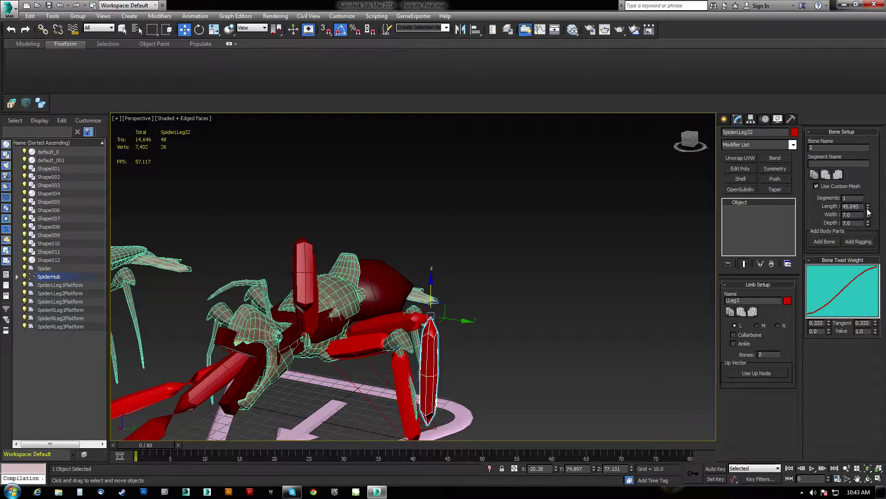
Move the default_0 creature mesh backward along X by about 284 units, clear of the rig
{"action": "middle_click_drag", "start_coordinate": [473, 292], "coordinate": [397, 273], "text": "alt"}
{"action": "left_click", "coordinate": [401, 277]}
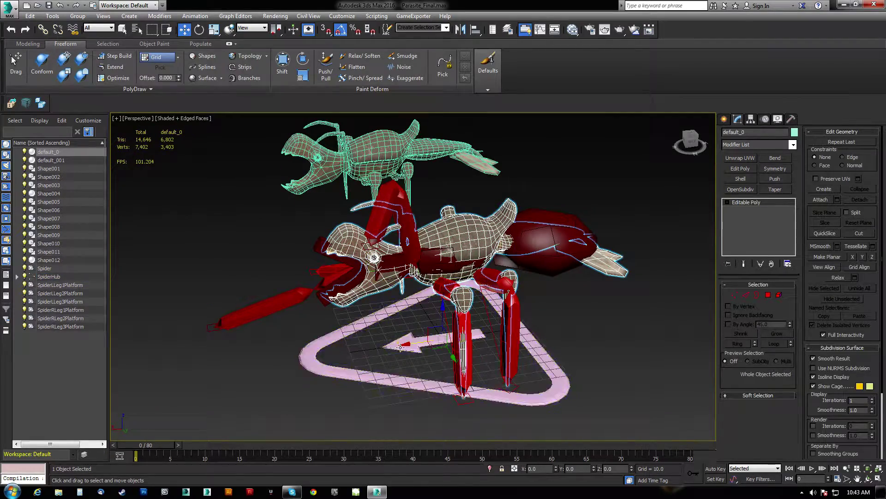
{"action": "left_click_drag", "start_coordinate": [408, 343], "coordinate": [723, 332]}
{"action": "middle_click_drag", "start_coordinate": [536, 305], "coordinate": [508, 314], "text": "alt"}
{"action": "middle_click_drag", "start_coordinate": [508, 314], "coordinate": [374, 276]}
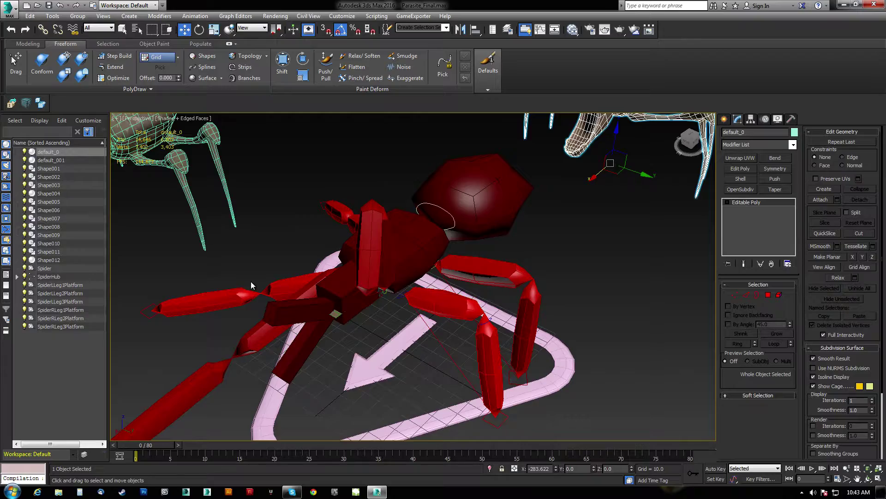
{"action": "middle_click_drag", "start_coordinate": [251, 281], "coordinate": [260, 268]}
Display the scene in wireframe, lower the SpiderLLeg12 bone and align its position to the arm's guide shape
{"action": "left_click", "coordinate": [385, 236]}
{"action": "middle_click_drag", "start_coordinate": [385, 236], "coordinate": [425, 273], "text": "alt"}
{"action": "key", "text": "F3"}
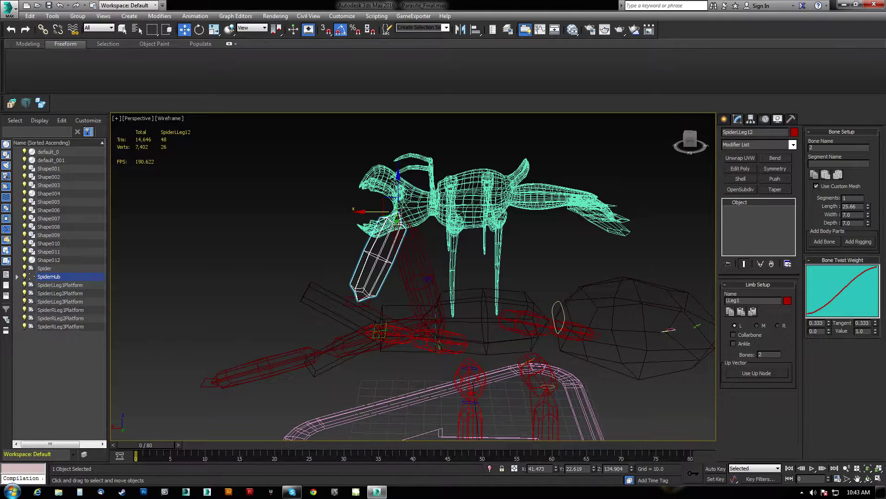
{"action": "left_click_drag", "start_coordinate": [398, 181], "coordinate": [405, 225]}
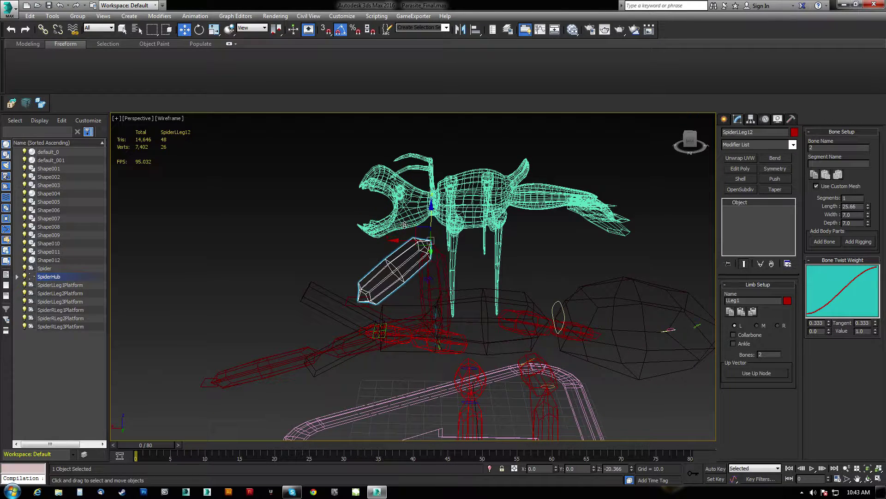
{"action": "left_click", "coordinate": [429, 279]}
{"action": "left_click", "coordinate": [605, 314]}
{"action": "middle_click_drag", "start_coordinate": [436, 290], "coordinate": [589, 305]}
{"action": "scroll", "coordinate": [450, 290], "scroll_direction": "up", "scroll_amount": 5}
{"action": "key", "text": "z"}
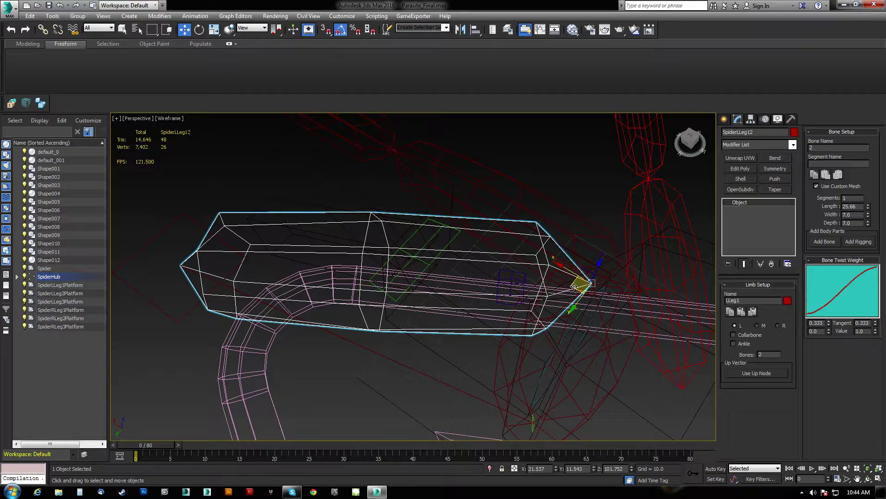
{"action": "left_click", "coordinate": [512, 278]}
{"action": "left_click", "coordinate": [605, 312]}
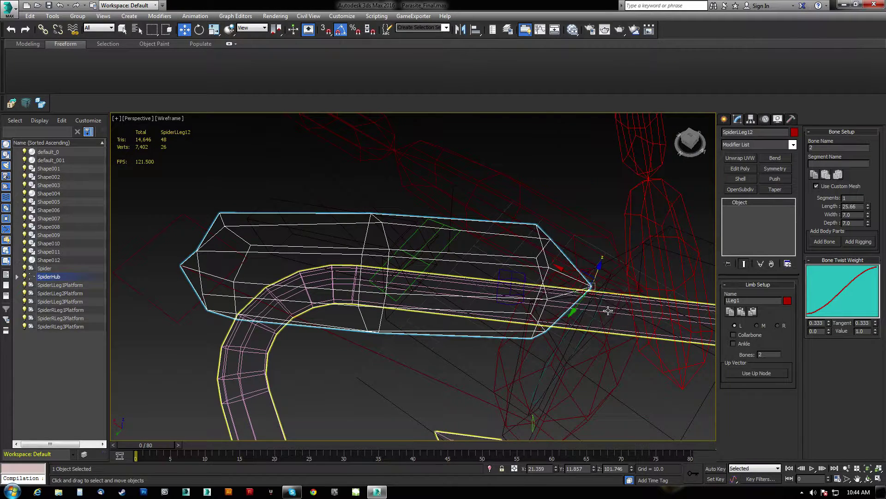
Set the reference coordinate system to Local and shorten the SpiderLLeg12 bone to about 21
{"action": "left_click", "coordinate": [259, 30]}
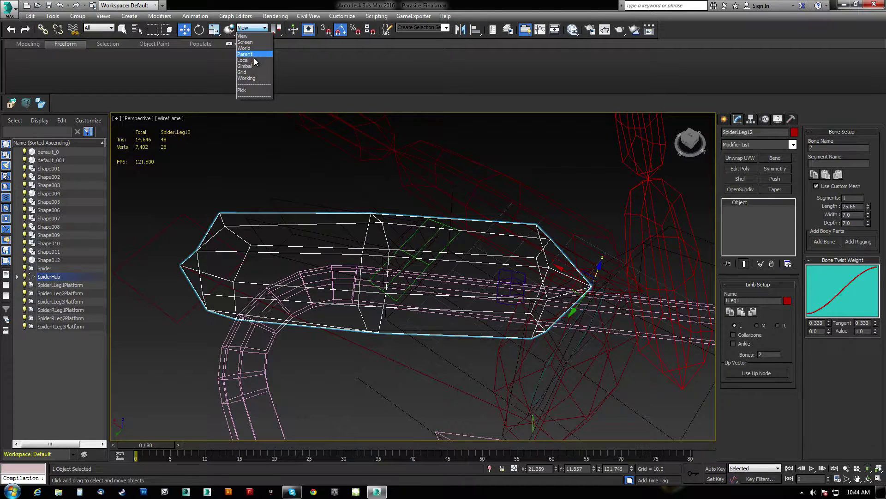
{"action": "left_click", "coordinate": [253, 61]}
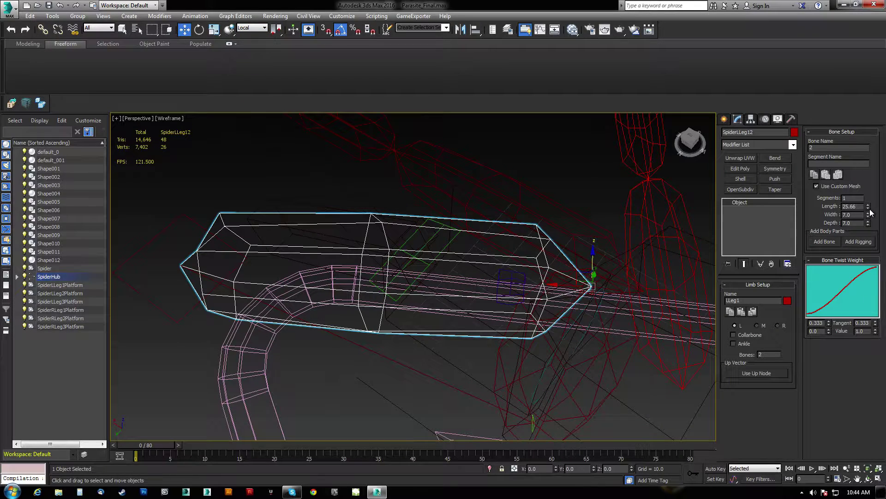
{"action": "left_click_drag", "start_coordinate": [869, 210], "coordinate": [870, 212]}
{"action": "middle_click_drag", "start_coordinate": [572, 268], "coordinate": [574, 226], "text": "alt"}
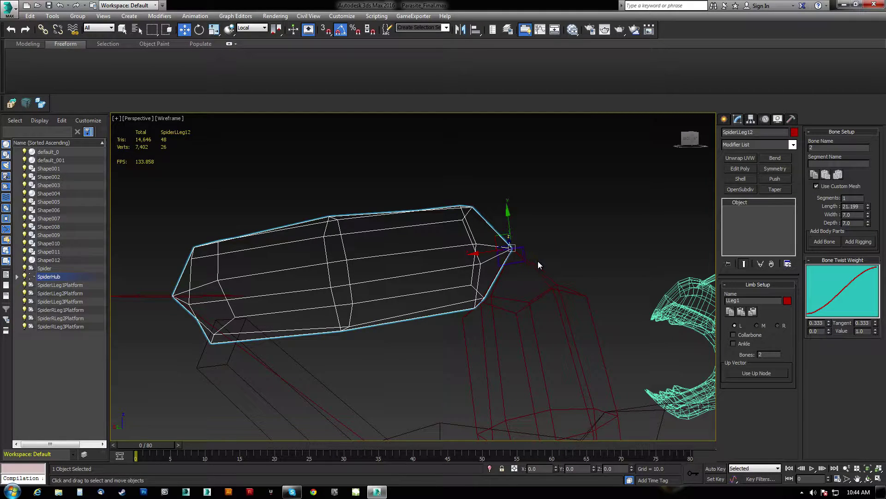
{"action": "left_click_drag", "start_coordinate": [870, 212], "coordinate": [870, 216]}
Align the SpiderLLeg22 bone's position to the guide shape at its knee and shorten its length to 37.855
{"action": "middle_click_drag", "start_coordinate": [540, 323], "coordinate": [469, 267], "text": "alt"}
{"action": "left_click", "coordinate": [374, 309]}
{"action": "middle_click_drag", "start_coordinate": [375, 309], "coordinate": [372, 321], "text": "alt"}
{"action": "key", "text": "alt+a"}
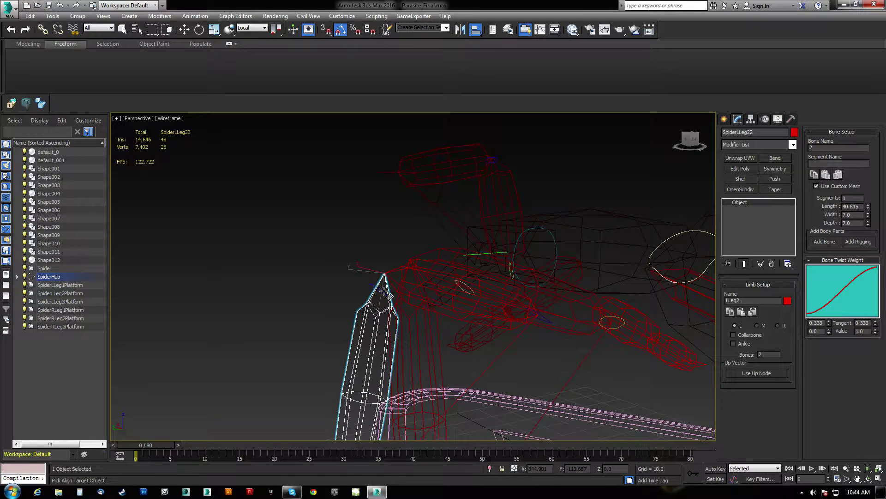
{"action": "left_click", "coordinate": [384, 291]}
{"action": "left_click", "coordinate": [595, 311]}
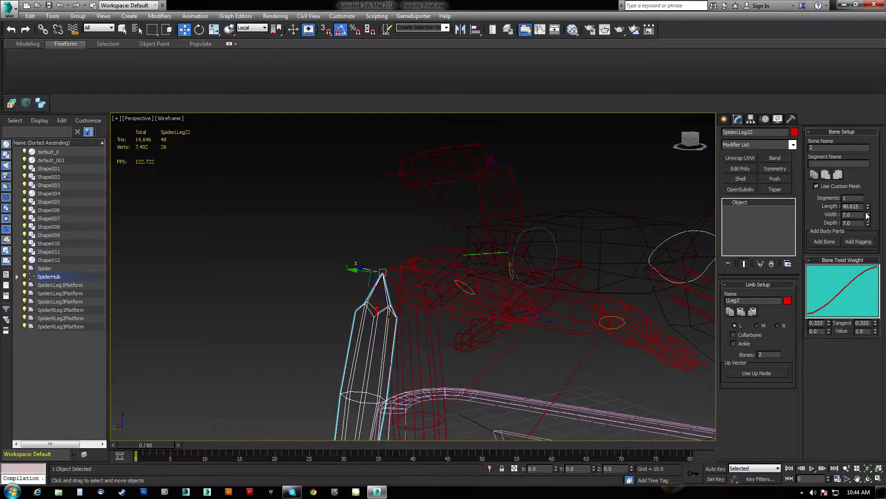
{"action": "left_click_drag", "start_coordinate": [868, 209], "coordinate": [870, 211]}
Align the SpiderLLeg32 bone's position to the guide shape at its knee and adjust the bone's length
{"action": "middle_click_drag", "start_coordinate": [595, 323], "coordinate": [570, 333]}
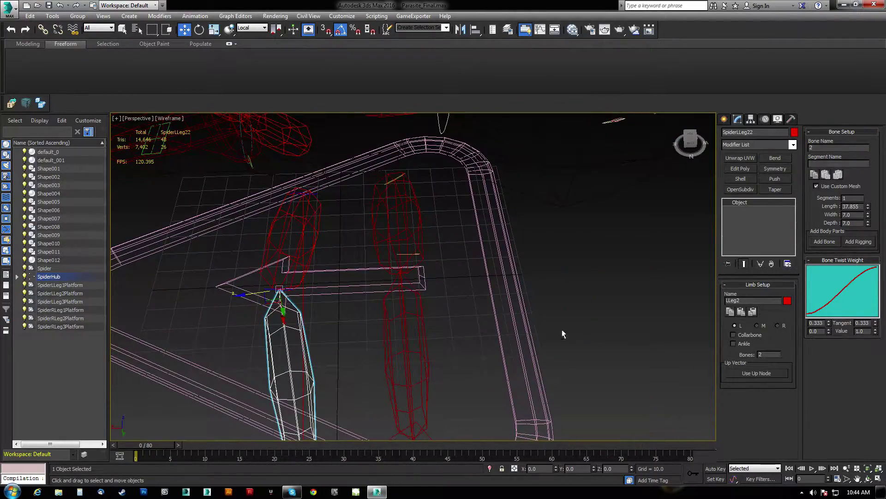
{"action": "left_click", "coordinate": [419, 303]}
{"action": "key", "text": "alt+a"}
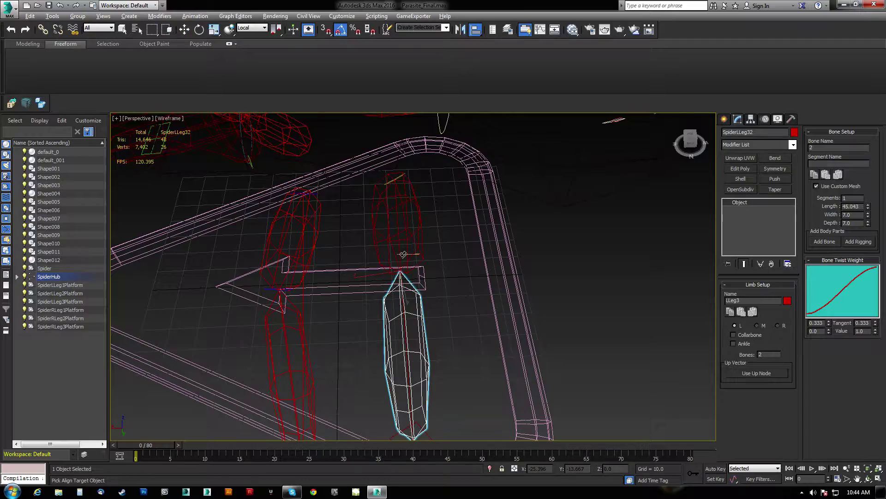
{"action": "left_click", "coordinate": [404, 254]}
{"action": "left_click", "coordinate": [613, 313]}
{"action": "middle_click_drag", "start_coordinate": [614, 313], "coordinate": [437, 254], "text": "alt"}
{"action": "key", "text": "alt+a"}
{"action": "left_click", "coordinate": [422, 234]}
{"action": "left_click", "coordinate": [605, 313]}
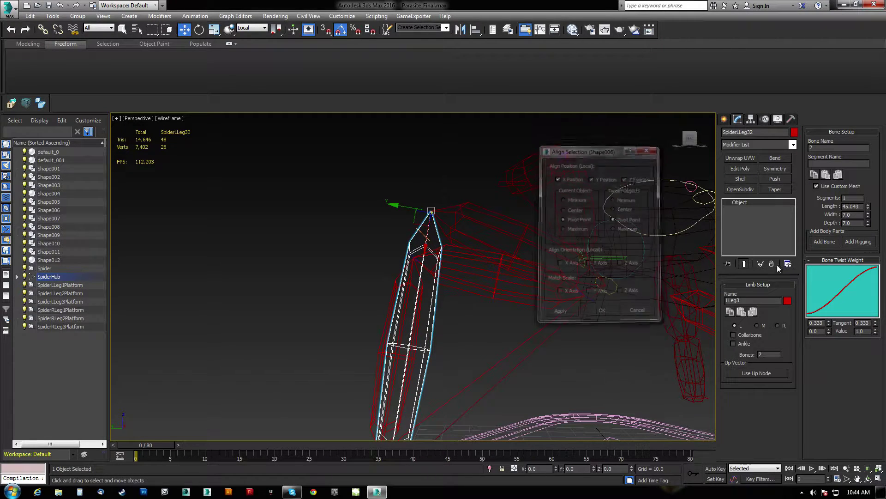
{"action": "left_click_drag", "start_coordinate": [870, 211], "coordinate": [870, 211]}
Shrink the rear Spider abdomen bone to about 10.04 in X, 12.92 in Y and 24.78 in Z
{"action": "middle_click_drag", "start_coordinate": [457, 323], "coordinate": [496, 332], "text": "alt"}
{"action": "left_click", "coordinate": [531, 283]}
{"action": "mouse_move", "coordinate": [531, 282]}
{"action": "middle_mouse_down", "text": "alt"}
{"action": "mouse_move", "coordinate": [539, 294]}
{"action": "mouse_move", "coordinate": [532, 284]}
{"action": "middle_mouse_up", "text": "alt"}
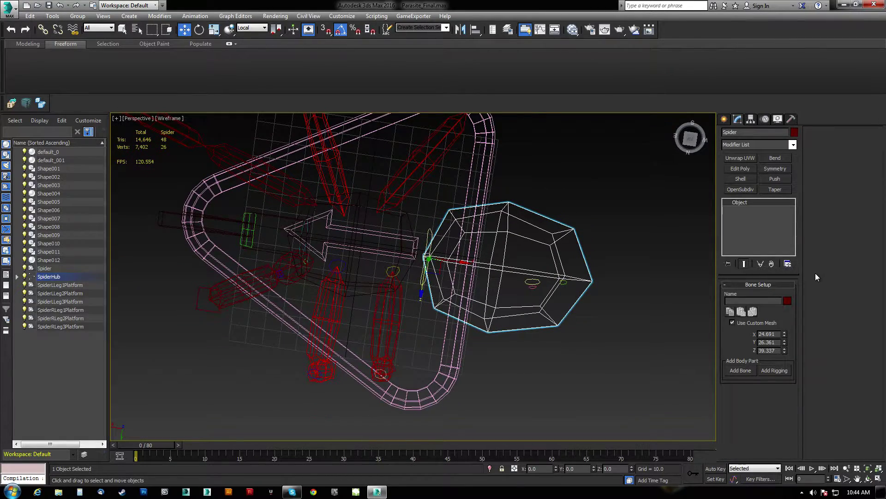
{"action": "left_click_drag", "start_coordinate": [784, 337], "coordinate": [788, 366]}
{"action": "middle_click_drag", "start_coordinate": [584, 290], "coordinate": [590, 222], "text": "alt"}
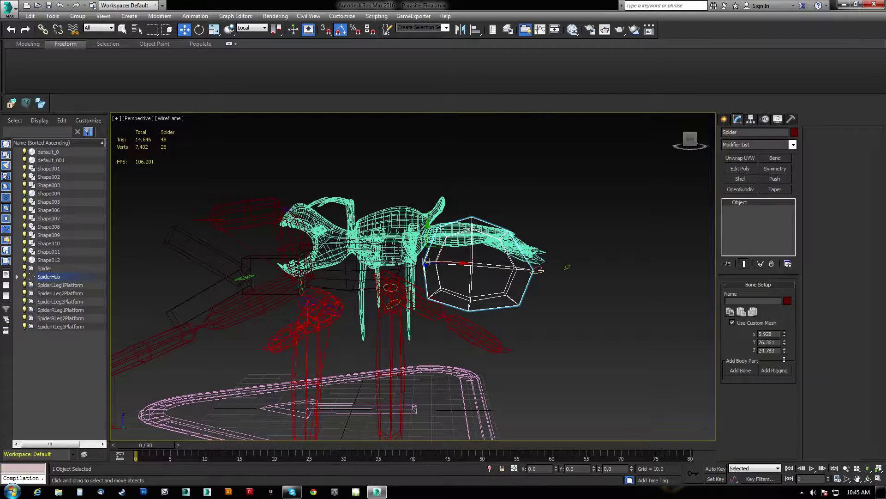
{"action": "left_click_drag", "start_coordinate": [785, 344], "coordinate": [784, 366]}
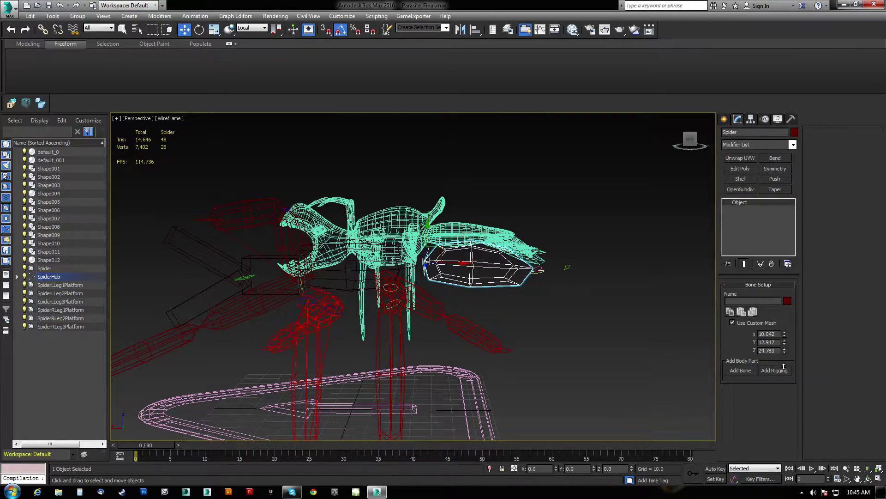
Return to shaded display and paste the LLeg1 limb setup mirrored onto RLeg1
{"action": "middle_click_drag", "start_coordinate": [511, 273], "coordinate": [526, 290], "text": "alt"}
{"action": "mouse_move", "coordinate": [438, 290]}
{"action": "middle_mouse_down"}
{"action": "mouse_move", "coordinate": [501, 262]}
{"action": "mouse_move", "coordinate": [542, 227]}
{"action": "mouse_move", "coordinate": [527, 237]}
{"action": "mouse_move", "coordinate": [534, 233]}
{"action": "mouse_move", "coordinate": [511, 221]}
{"action": "mouse_move", "coordinate": [473, 229]}
{"action": "mouse_move", "coordinate": [455, 248]}
{"action": "mouse_move", "coordinate": [509, 304]}
{"action": "mouse_move", "coordinate": [546, 306]}
{"action": "middle_mouse_up"}
{"action": "key", "text": "F3"}
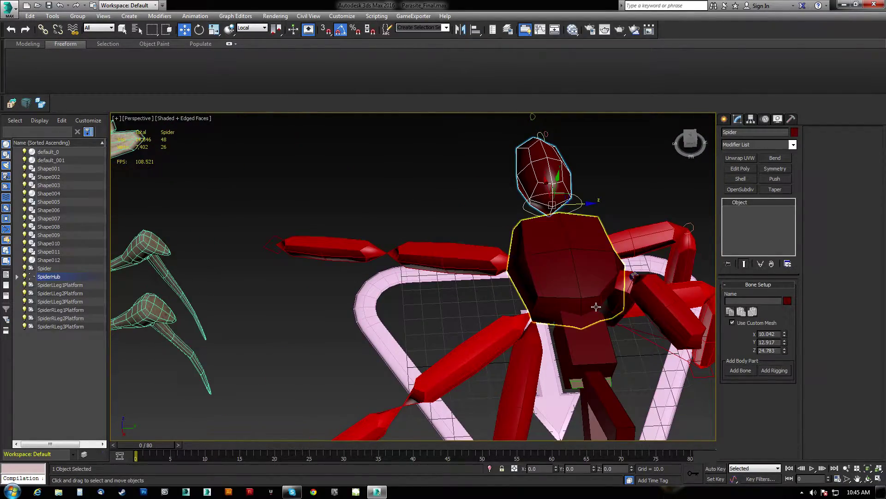
{"action": "left_click", "coordinate": [610, 301]}
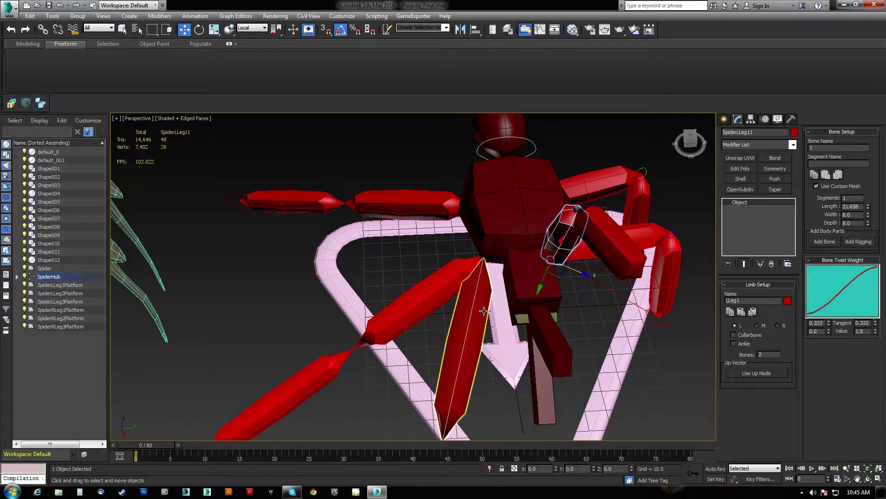
{"action": "left_click", "coordinate": [464, 341]}
{"action": "left_click", "coordinate": [753, 312]}
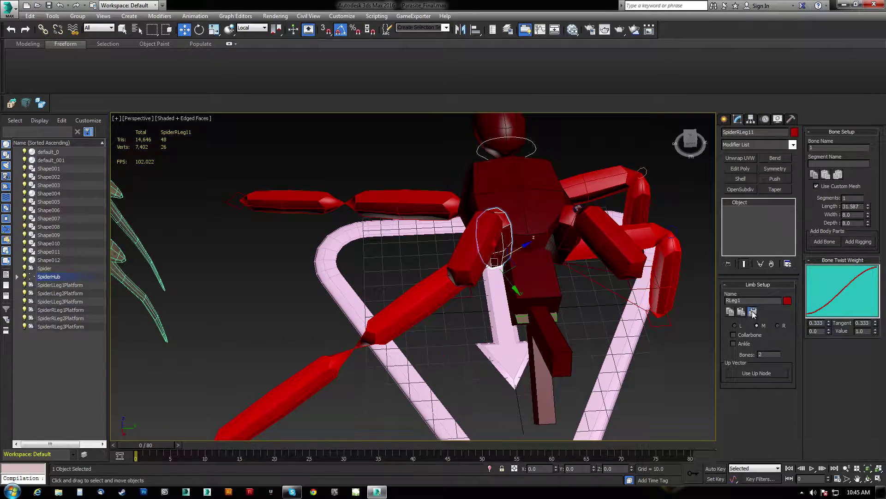
Copy the LLeg2 limb and paste it mirrored onto the matching right leg
{"action": "middle_click_drag", "start_coordinate": [542, 269], "coordinate": [510, 254], "text": "alt"}
{"action": "left_click", "coordinate": [647, 307]}
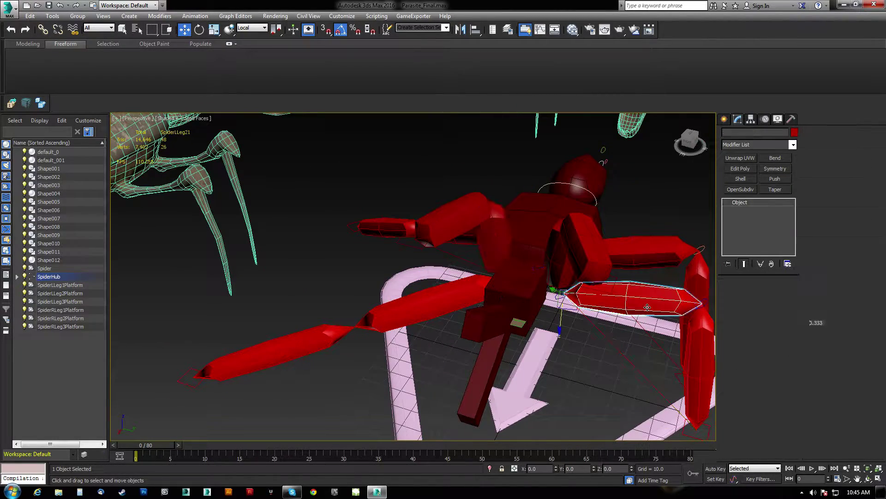
{"action": "left_click", "coordinate": [460, 300]}
{"action": "left_click", "coordinate": [754, 313]}
Copy the rear left leg limb and paste it mirrored onto the rear right leg
{"action": "middle_click_drag", "start_coordinate": [662, 280], "coordinate": [628, 290], "text": "alt"}
{"action": "left_click", "coordinate": [628, 290]}
{"action": "left_click", "coordinate": [733, 311]}
{"action": "middle_click_drag", "start_coordinate": [524, 252], "coordinate": [513, 236], "text": "alt"}
{"action": "left_click", "coordinate": [475, 228]}
{"action": "left_click", "coordinate": [754, 313]}
Set the SpiderLLeg21 bone's width and depth to 3.0
{"action": "left_click", "coordinate": [519, 251]}
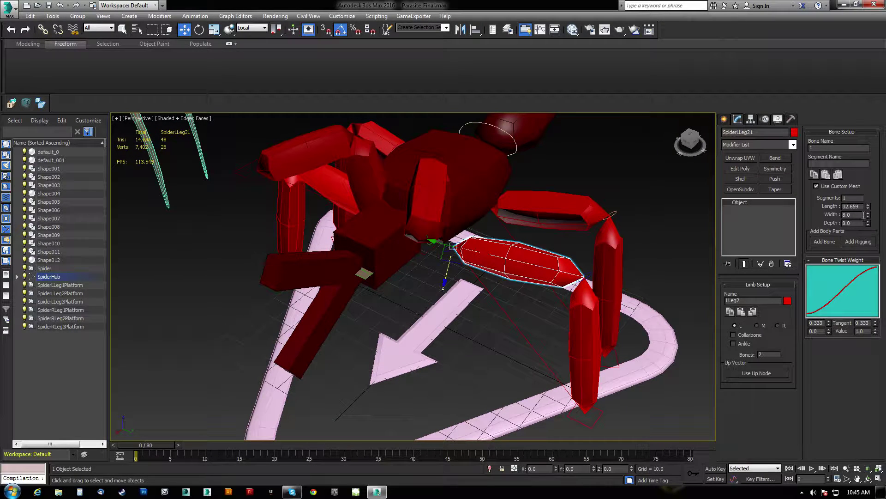
{"action": "left_click_drag", "start_coordinate": [869, 219], "coordinate": [870, 244]}
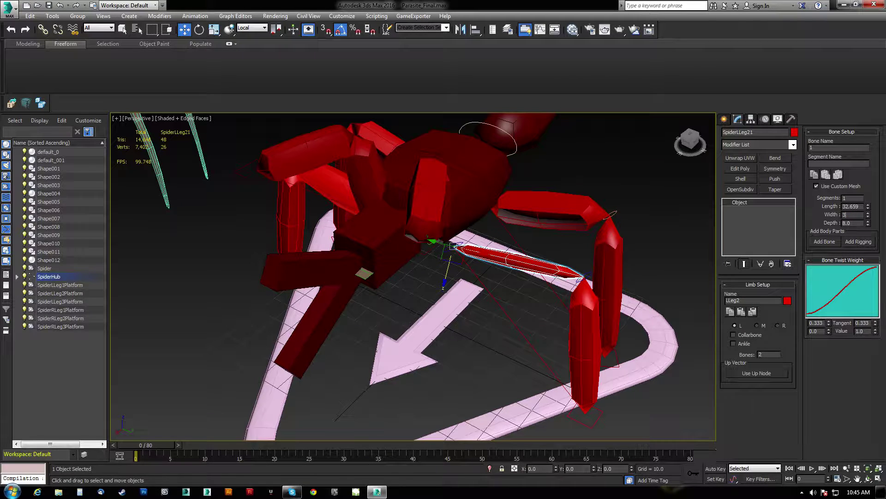
{"action": "mouse_move", "coordinate": [591, 323]}
{"action": "middle_mouse_down", "text": "alt"}
{"action": "mouse_move", "coordinate": [552, 349]}
{"action": "mouse_move", "coordinate": [588, 335]}
{"action": "middle_mouse_up", "text": "alt"}
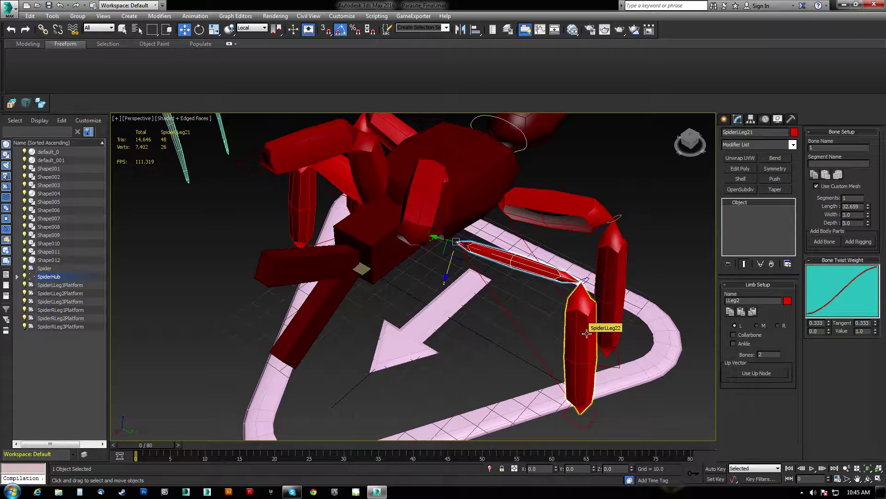
Set the SpiderLLeg22 bone's width and depth to 3.0
{"action": "left_click", "coordinate": [596, 351]}
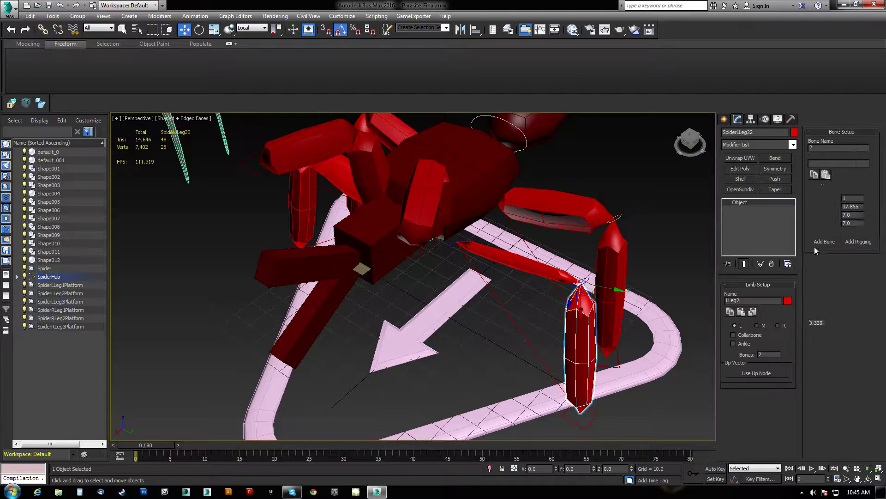
{"action": "type", "text": "3"}
{"action": "key", "text": "Tab"}
{"action": "type", "text": "3"}
{"action": "key", "text": "Return"}
Copy the resized LLeg2 limb settings and paste them mirrored onto RLeg2
{"action": "left_click", "coordinate": [510, 263]}
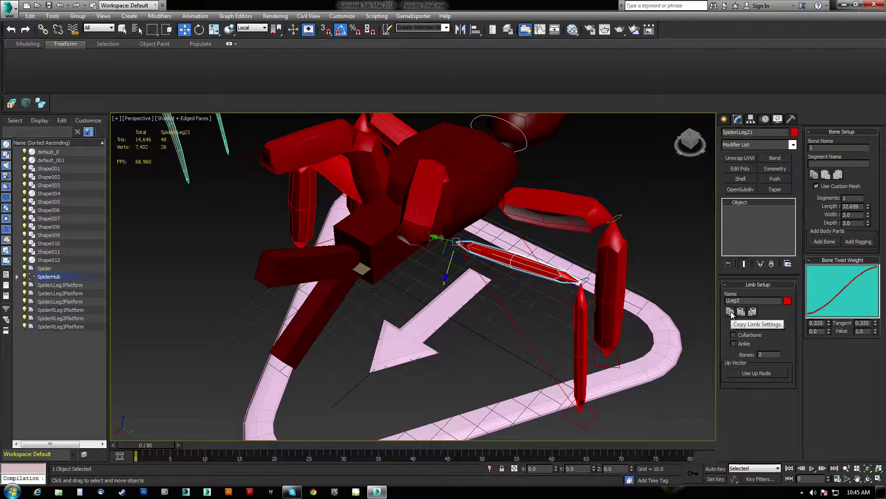
{"action": "middle_click_drag", "start_coordinate": [434, 216], "coordinate": [439, 227], "text": "alt"}
{"action": "middle_click_drag", "start_coordinate": [320, 178], "coordinate": [425, 268]}
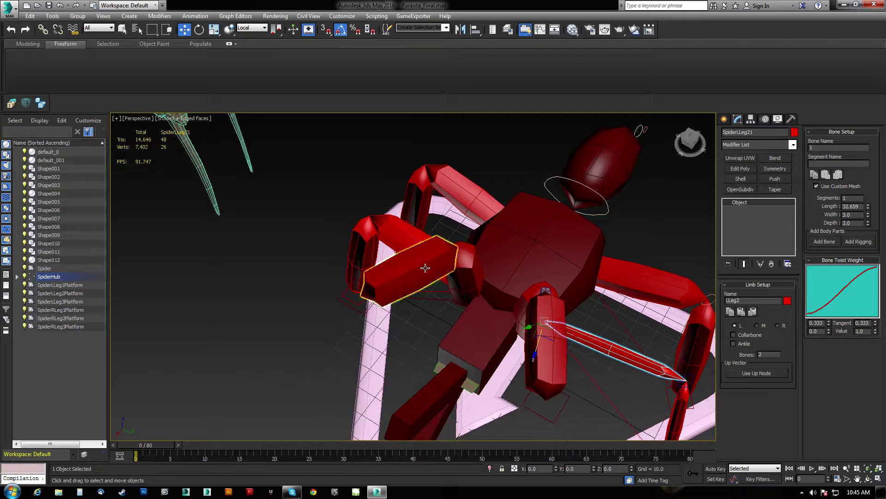
{"action": "left_click", "coordinate": [401, 238]}
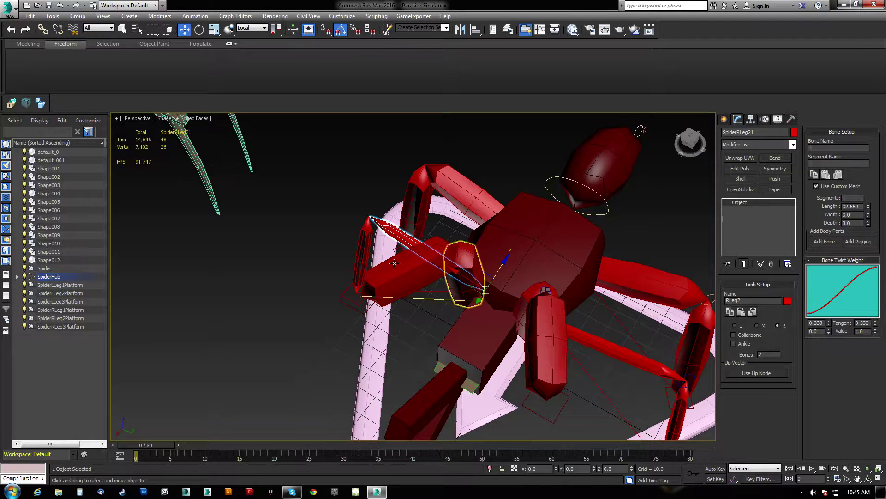
Set the width and depth of the rear left upper leg bone, SpiderLLeg31, to 3.0
{"action": "middle_click_drag", "start_coordinate": [476, 277], "coordinate": [557, 262], "text": "alt"}
{"action": "left_click", "coordinate": [533, 268]}
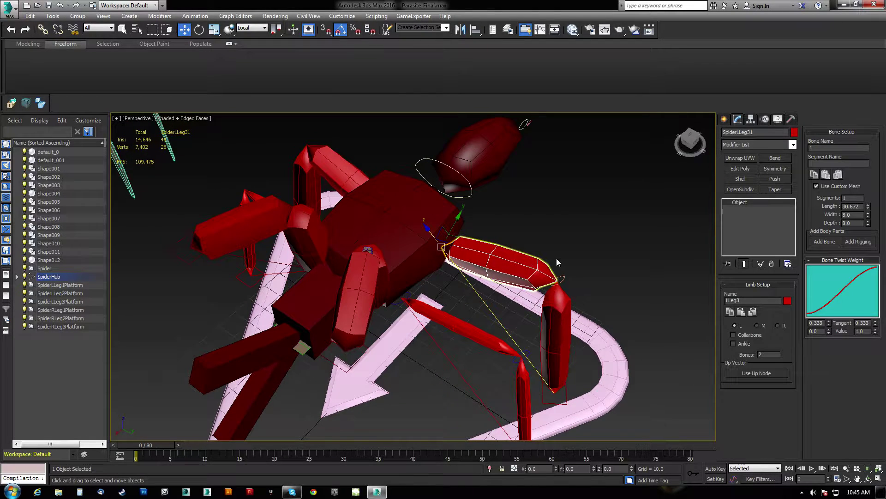
{"action": "left_click_drag", "start_coordinate": [860, 216], "coordinate": [771, 216]}
{"action": "type", "text": "3"}
{"action": "key", "text": "Tab"}
{"action": "type", "text": "3"}
{"action": "key", "text": "Return"}
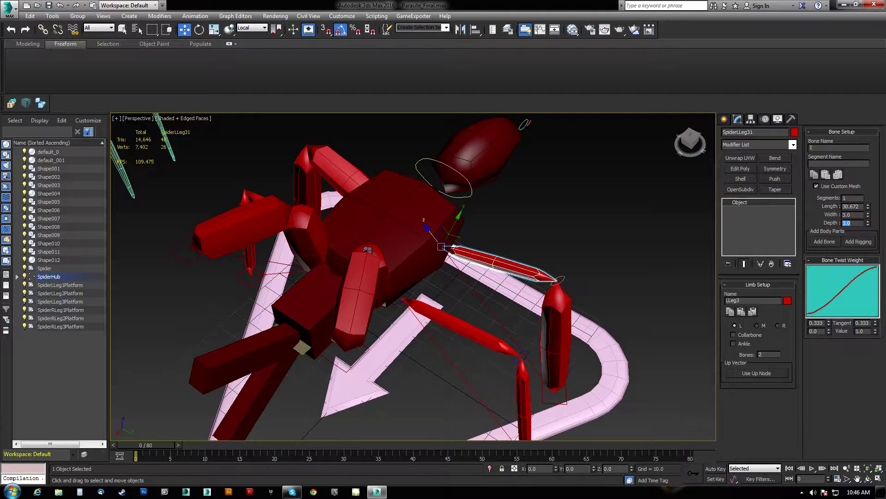
Give the rear left lower leg bone, SpiderLLeg32, a width and depth of 3.0
{"action": "left_click", "coordinate": [558, 323]}
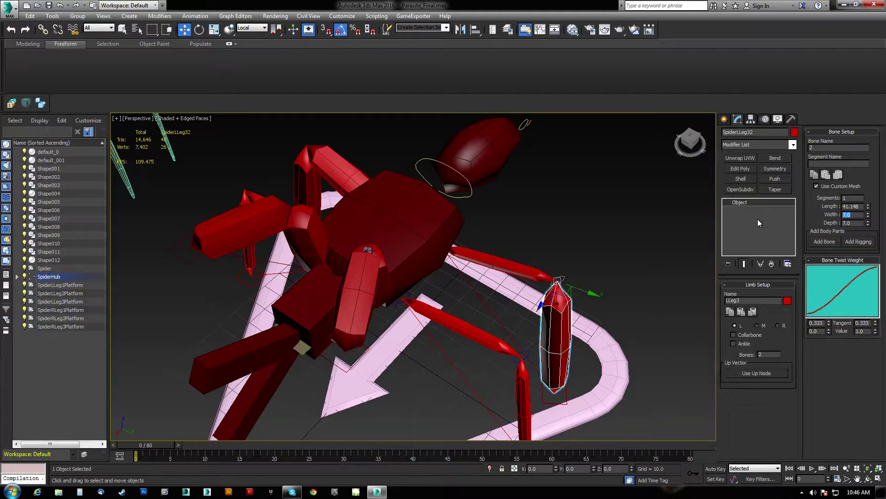
{"action": "type", "text": "3"}
{"action": "key", "text": "Tab"}
{"action": "type", "text": "3"}
{"action": "key", "text": "Return"}
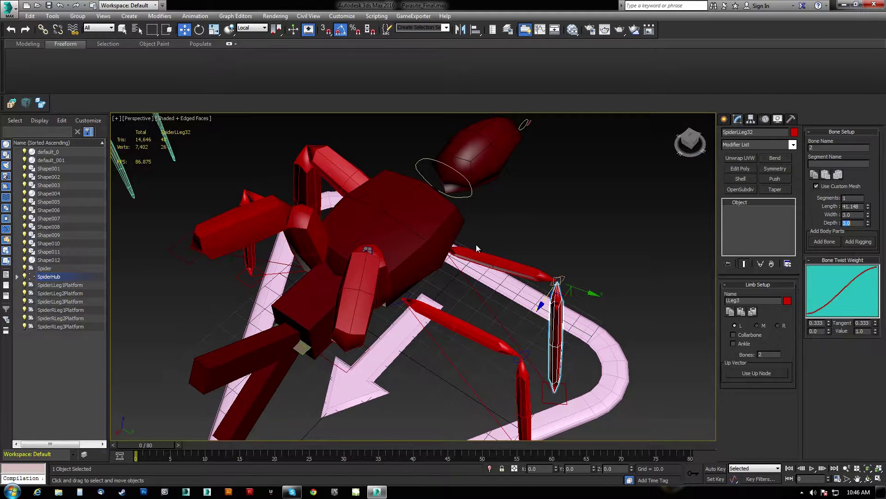
Copy the resized LLeg3 limb settings and paste them mirrored onto the rear right leg
{"action": "left_click", "coordinate": [525, 268]}
{"action": "middle_click_drag", "start_coordinate": [353, 240], "coordinate": [472, 218], "text": "alt"}
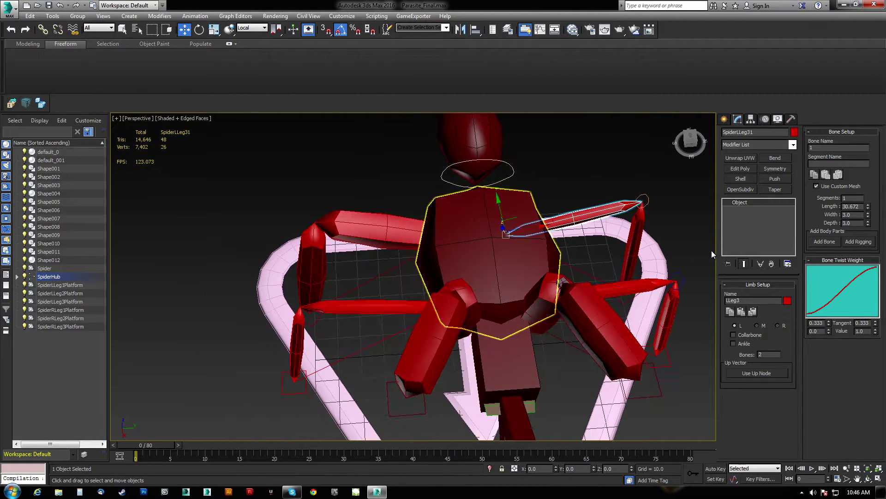
{"action": "left_click", "coordinate": [397, 233]}
{"action": "left_click", "coordinate": [753, 312]}
Set the width and depth of the front left limb's first bone, SpiderLLeg11, to 2.0
{"action": "middle_click_drag", "start_coordinate": [514, 294], "coordinate": [474, 261], "text": "alt"}
{"action": "left_click", "coordinate": [352, 227]}
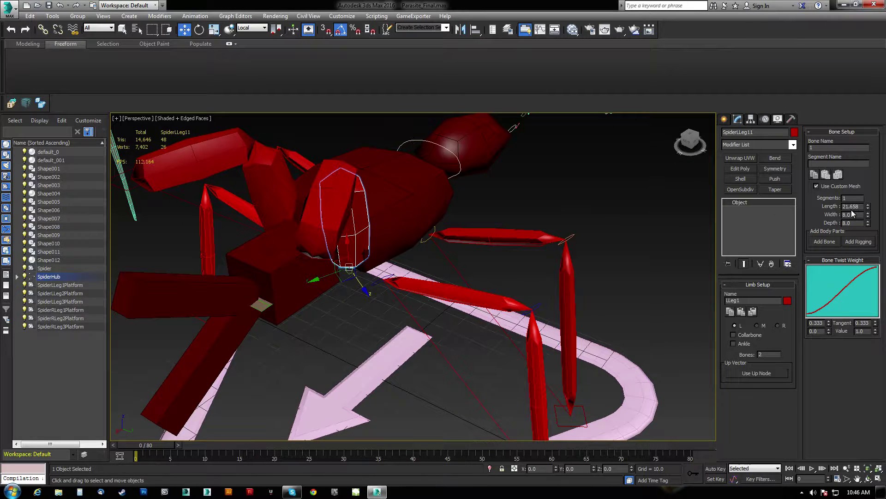
{"action": "type", "text": "2"}
{"action": "key", "text": "Tab"}
{"action": "type", "text": "2"}
{"action": "key", "text": "Return"}
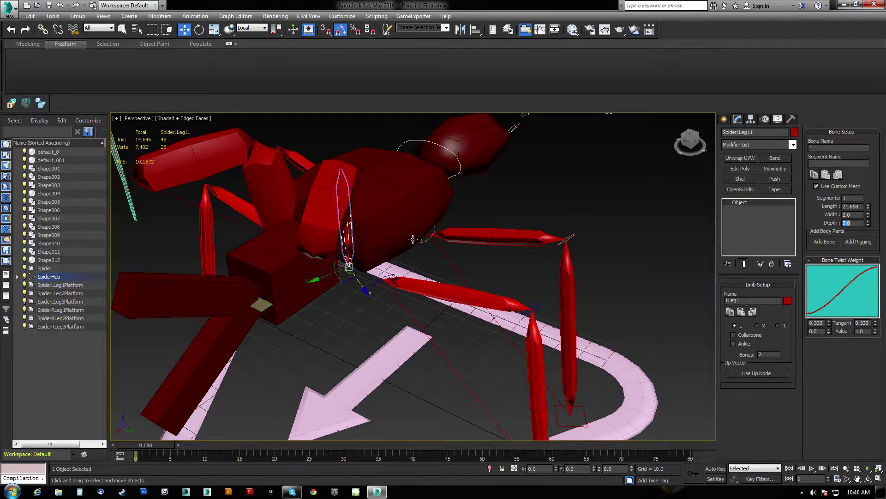
Set the SpiderLLeg12 bone's width and depth to 2.0
{"action": "left_click", "coordinate": [336, 210]}
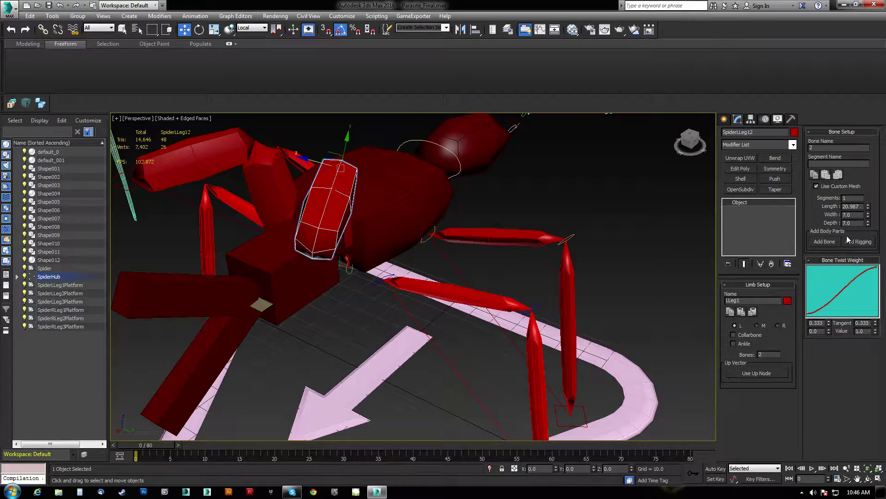
{"action": "type", "text": "2"}
{"action": "key", "text": "Tab"}
{"action": "type", "text": "2"}
{"action": "key", "text": "Return"}
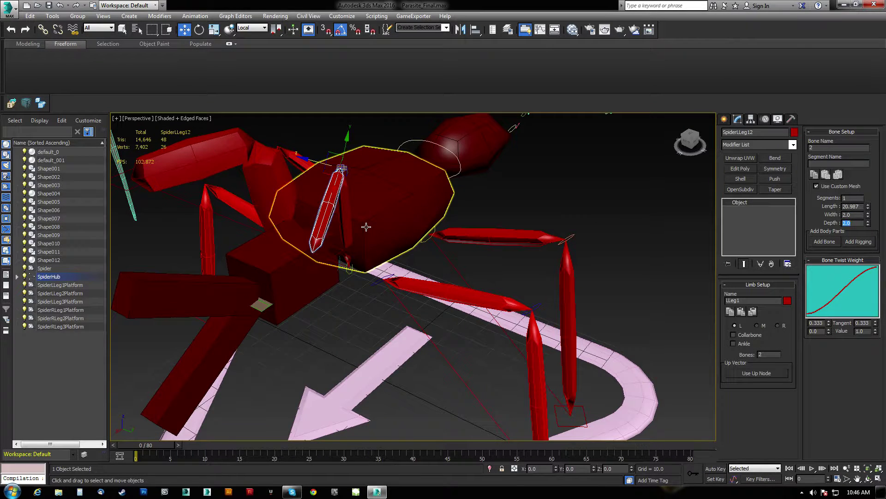
Copy the resized LLeg1 limb settings and paste them mirrored onto RLeg1
{"action": "left_click", "coordinate": [346, 224]}
{"action": "left_click", "coordinate": [731, 313]}
{"action": "middle_click_drag", "start_coordinate": [361, 264], "coordinate": [459, 281], "text": "alt"}
{"action": "left_click", "coordinate": [395, 296]}
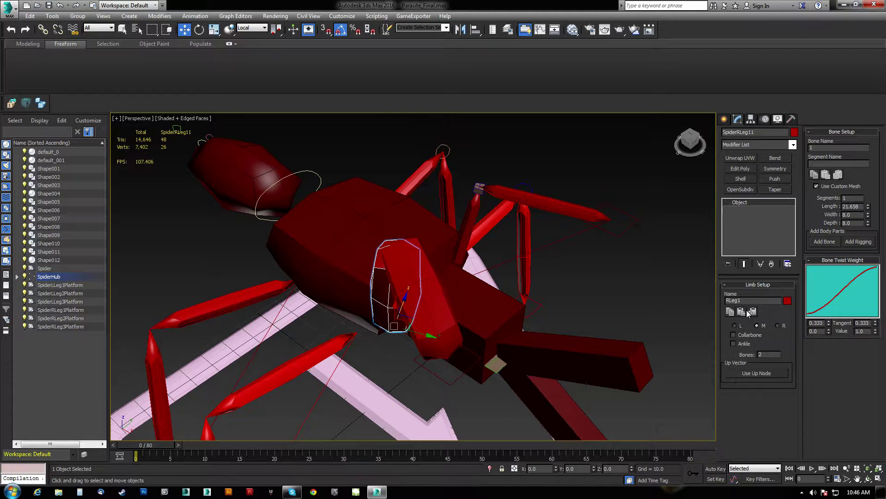
{"action": "left_click", "coordinate": [753, 312]}
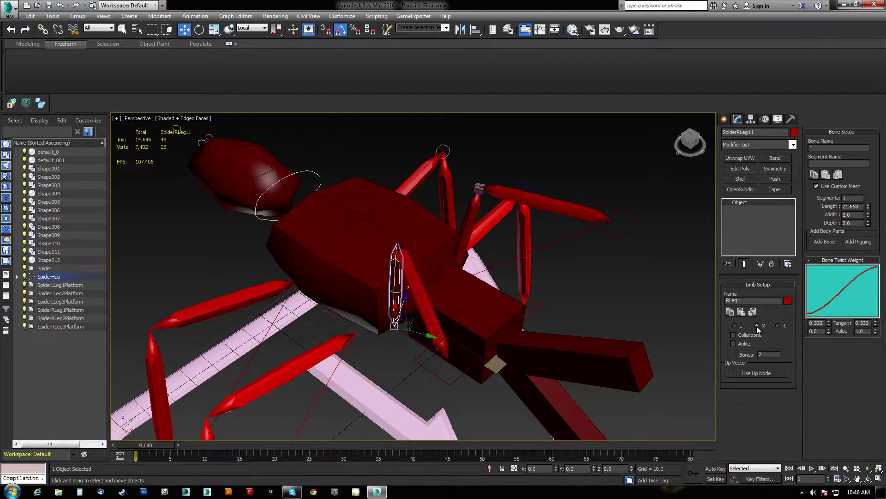
Examine the resized legs and the guide shapes around the tip of the rear body bone from several angles
{"action": "scroll", "coordinate": [506, 301], "scroll_direction": "down", "scroll_amount": 5}
{"action": "middle_click_drag", "start_coordinate": [459, 293], "coordinate": [290, 277], "text": "alt"}
{"action": "scroll", "coordinate": [364, 268], "scroll_direction": "down", "scroll_amount": 2}
{"action": "scroll", "coordinate": [289, 277], "scroll_direction": "up", "scroll_amount": 6}
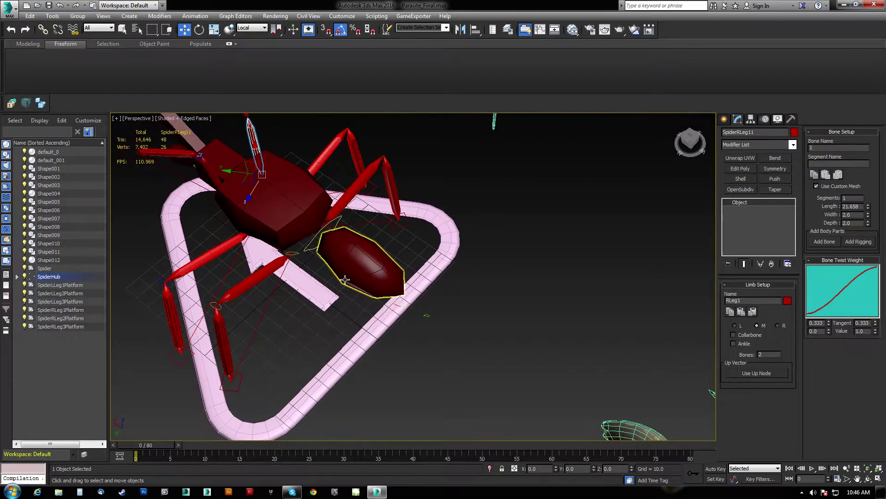
{"action": "middle_click_drag", "start_coordinate": [299, 274], "coordinate": [349, 265]}
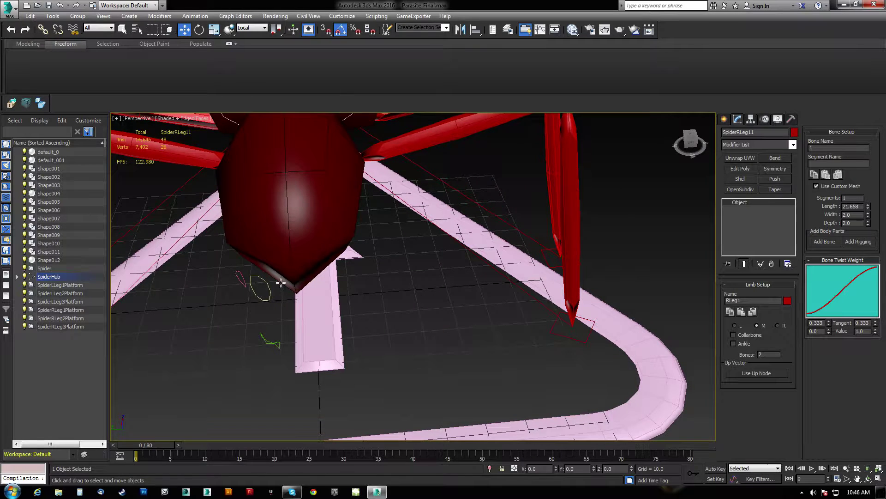
{"action": "middle_click_drag", "start_coordinate": [280, 284], "coordinate": [294, 253]}
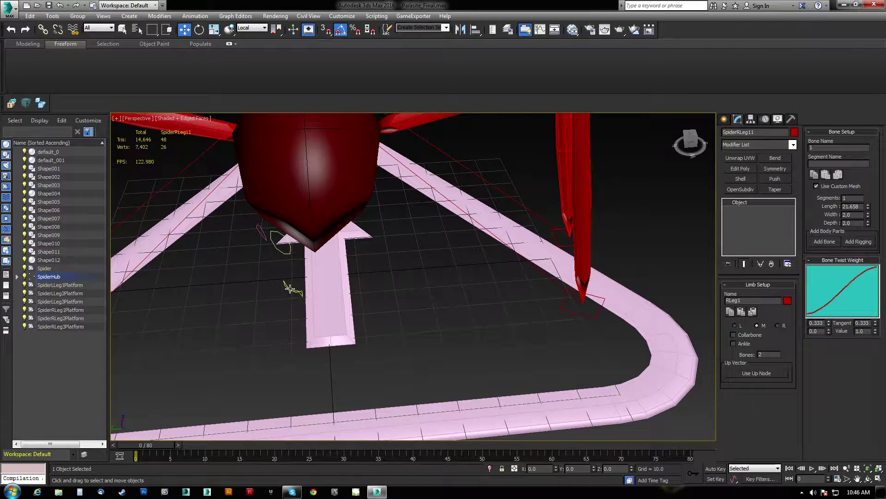
{"action": "middle_click_drag", "start_coordinate": [290, 289], "coordinate": [320, 289]}
{"action": "middle_click_drag", "start_coordinate": [199, 282], "coordinate": [296, 282]}
{"action": "middle_click_drag", "start_coordinate": [437, 240], "coordinate": [351, 237]}
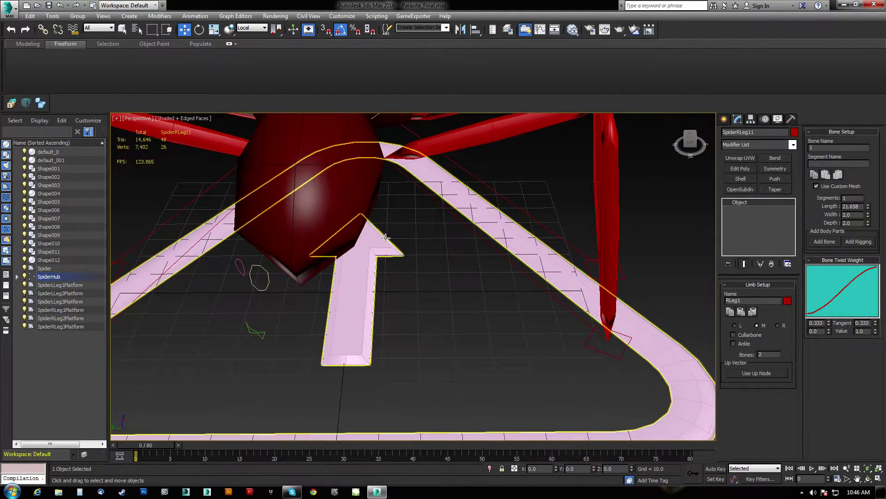
Add a child bone to the rear body bone and narrow it to X 3.816 and Y 0.775
{"action": "left_click", "coordinate": [322, 205]}
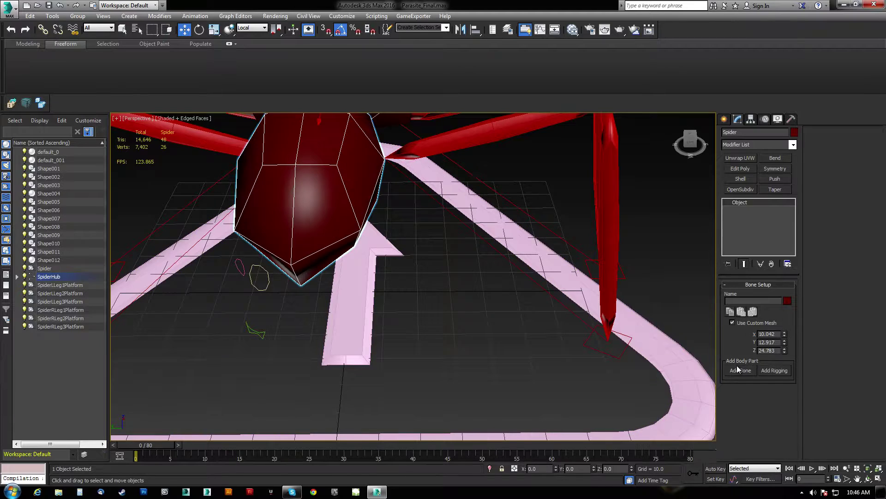
{"action": "left_click", "coordinate": [738, 372]}
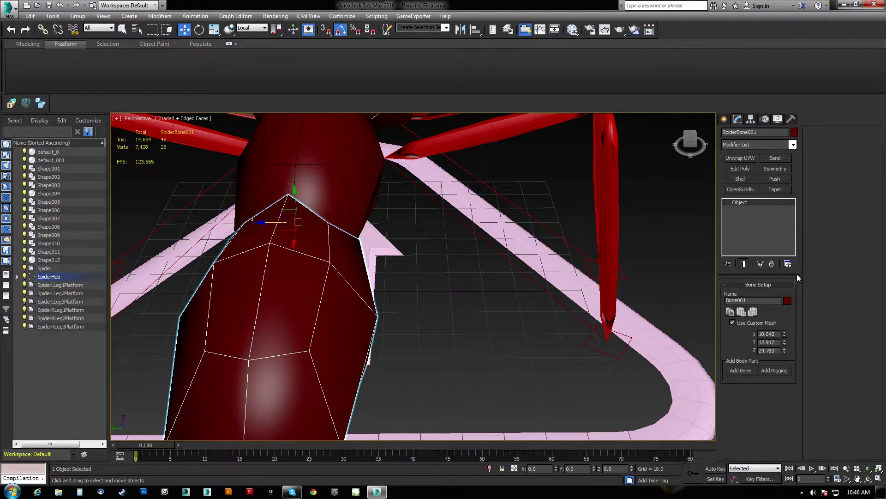
{"action": "left_click_drag", "start_coordinate": [783, 337], "coordinate": [779, 383]}
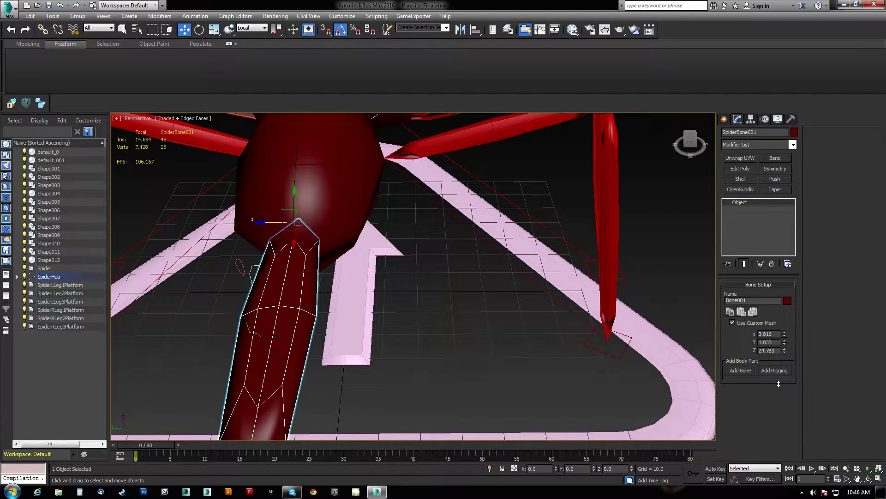
Align the new tail bone's pivot to the pivot of guide Shape009 in X, Y and Z position
{"action": "middle_click_drag", "start_coordinate": [357, 325], "coordinate": [444, 330], "text": "alt"}
{"action": "middle_click_drag", "start_coordinate": [446, 363], "coordinate": [449, 352], "text": "alt"}
{"action": "key", "text": "alt+a"}
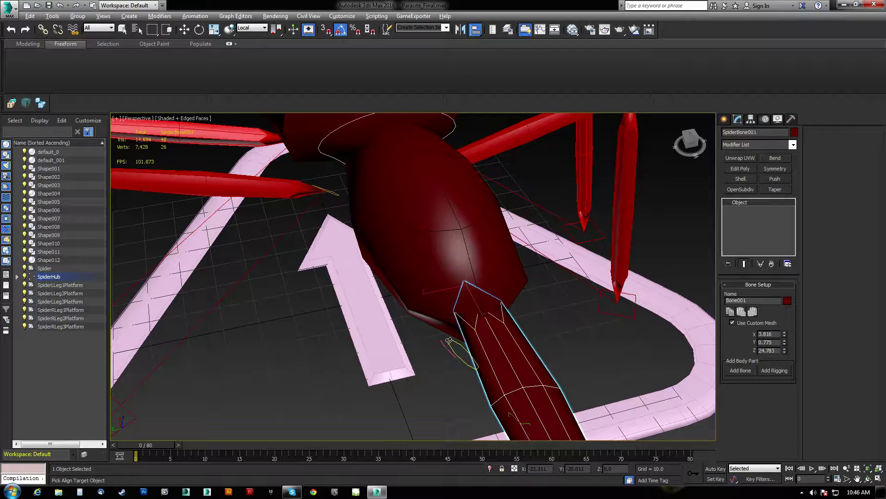
{"action": "left_click", "coordinate": [454, 343]}
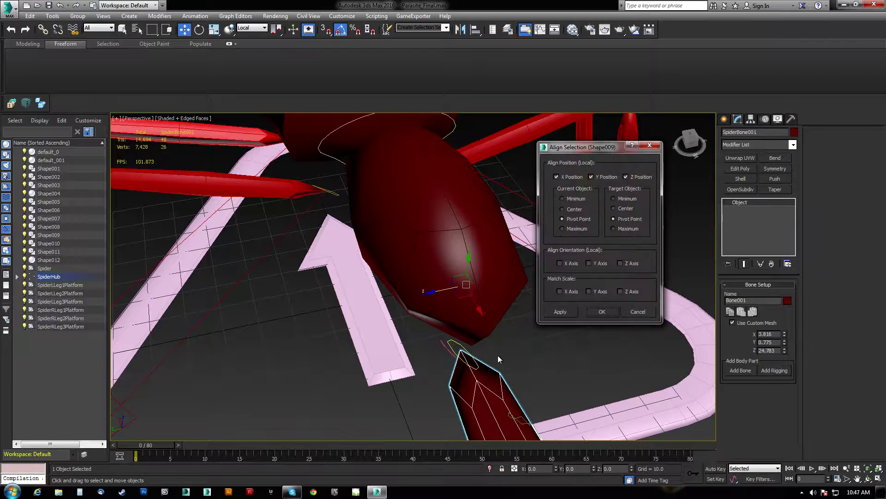
{"action": "left_click", "coordinate": [602, 312]}
{"action": "middle_click_drag", "start_coordinate": [577, 319], "coordinate": [484, 329], "text": "alt"}
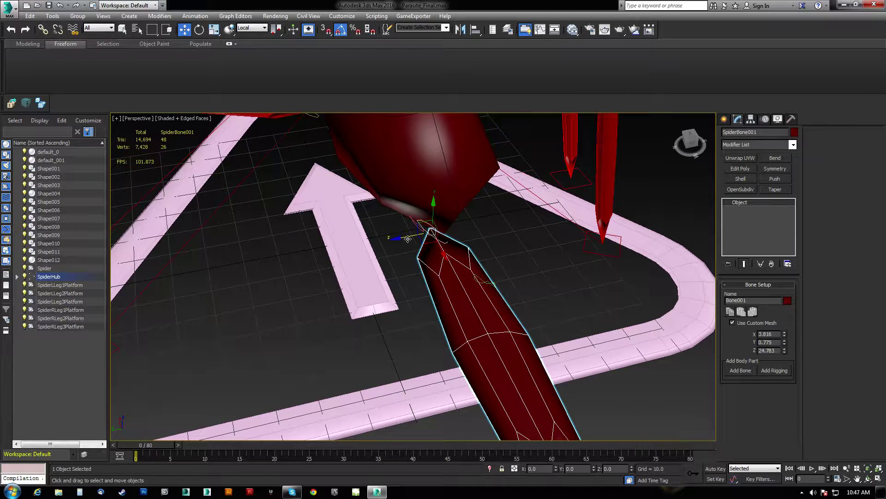
Clone the tail bone as the copy SpiderBone002 and align it to the guide shape at the tail tip
{"action": "left_click_drag", "start_coordinate": [397, 237], "coordinate": [313, 255], "text": "shift"}
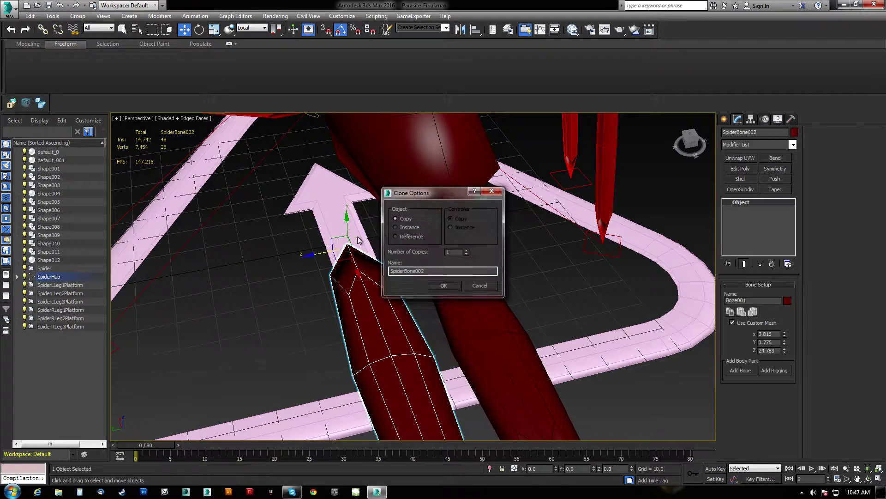
{"action": "left_click", "coordinate": [448, 285]}
{"action": "key", "text": "alt+a"}
{"action": "left_click", "coordinate": [420, 229]}
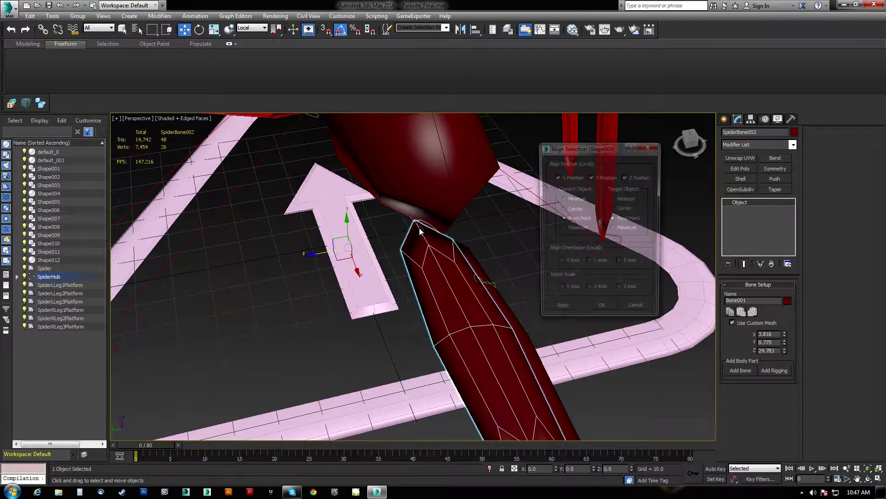
{"action": "left_click", "coordinate": [599, 311]}
Rotate SpiderBone002 so it fans out from the first tail bone
{"action": "key", "text": "e"}
{"action": "mouse_move", "coordinate": [295, 194]}
{"action": "left_mouse_down"}
{"action": "mouse_move", "coordinate": [327, 201]}
{"action": "mouse_move", "coordinate": [315, 206]}
{"action": "left_mouse_up"}
{"action": "left_click", "coordinate": [340, 256]}
Switch to the View coordinate system and reset the default_0 mesh's X position to 0 so it overlaps the rig
{"action": "middle_click_drag", "start_coordinate": [315, 207], "coordinate": [461, 263], "text": "alt"}
{"action": "scroll", "coordinate": [392, 241], "scroll_direction": "down", "scroll_amount": 5}
{"action": "left_click", "coordinate": [633, 265]}
{"action": "key", "text": "w"}
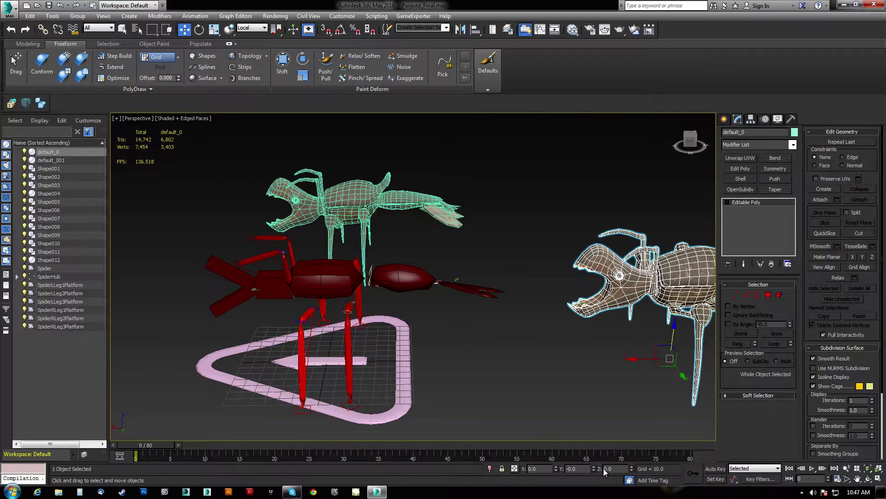
{"action": "middle_click_drag", "start_coordinate": [619, 342], "coordinate": [581, 329]}
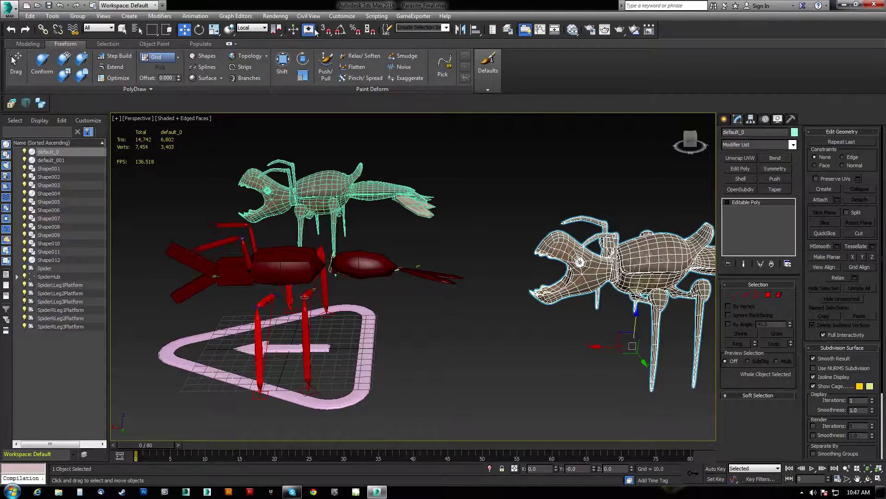
{"action": "left_click", "coordinate": [245, 31]}
{"action": "left_click", "coordinate": [247, 36]}
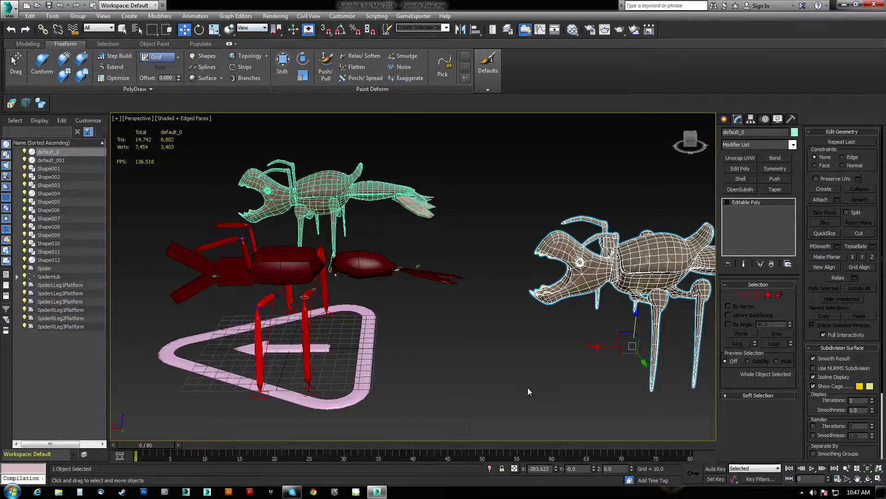
{"action": "right_click", "coordinate": [556, 469]}
Rotate SpiderBone002 to fit inside its tail fin on the mesh, switching to Local coordinates to refine the angle
{"action": "middle_click_drag", "start_coordinate": [467, 378], "coordinate": [389, 319], "text": "alt"}
{"action": "left_click", "coordinate": [400, 324]}
{"action": "key", "text": "z"}
{"action": "scroll", "coordinate": [407, 295], "scroll_direction": "down", "scroll_amount": 5}
{"action": "key", "text": "e"}
{"action": "left_click_drag", "start_coordinate": [372, 207], "coordinate": [296, 48]}
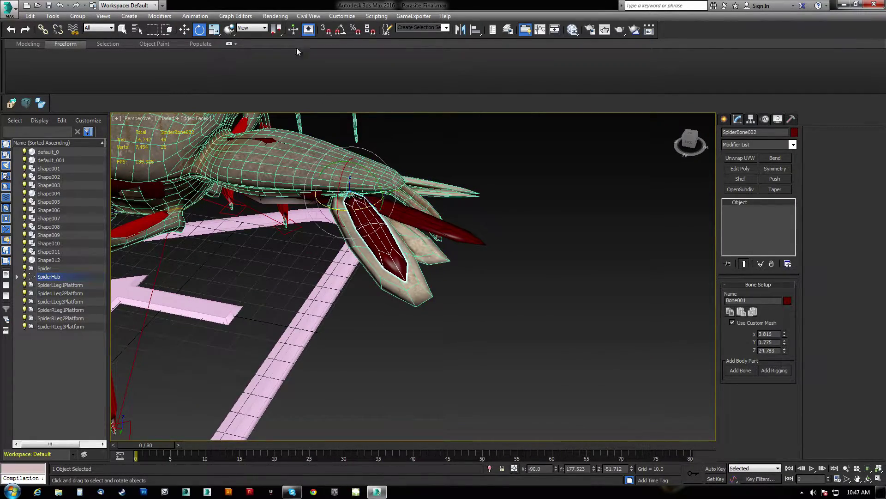
{"action": "left_click", "coordinate": [259, 30]}
{"action": "left_click", "coordinate": [253, 62]}
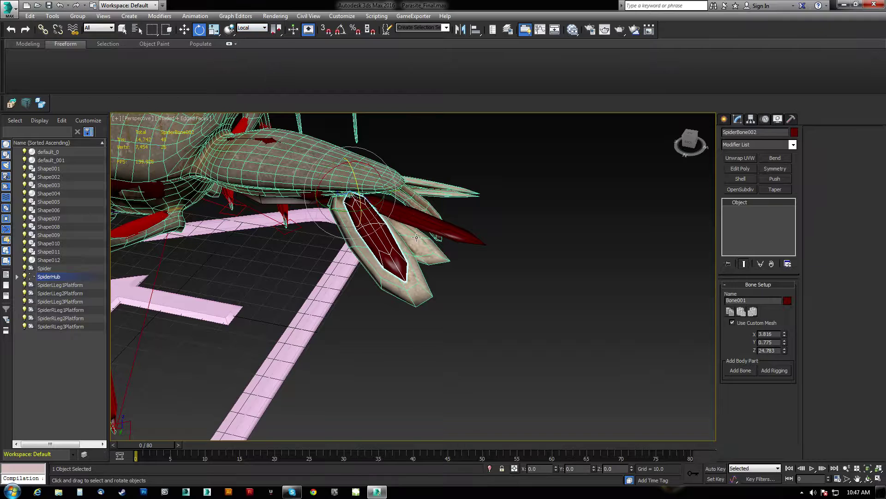
{"action": "left_click_drag", "start_coordinate": [361, 194], "coordinate": [351, 221]}
{"action": "middle_click_drag", "start_coordinate": [352, 220], "coordinate": [345, 182], "text": "alt"}
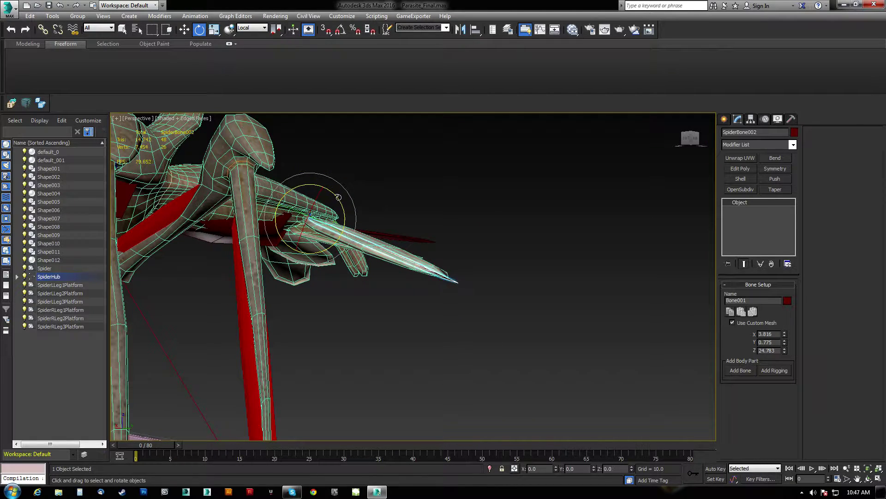
Select SpiderBone002 again and adjust its local rotation so it lines up with its tail fin on the mesh
{"action": "middle_click_drag", "start_coordinate": [338, 197], "coordinate": [229, 262], "text": "alt"}
{"action": "left_click", "coordinate": [427, 248]}
{"action": "middle_click_drag", "start_coordinate": [427, 248], "coordinate": [414, 217], "text": "alt"}
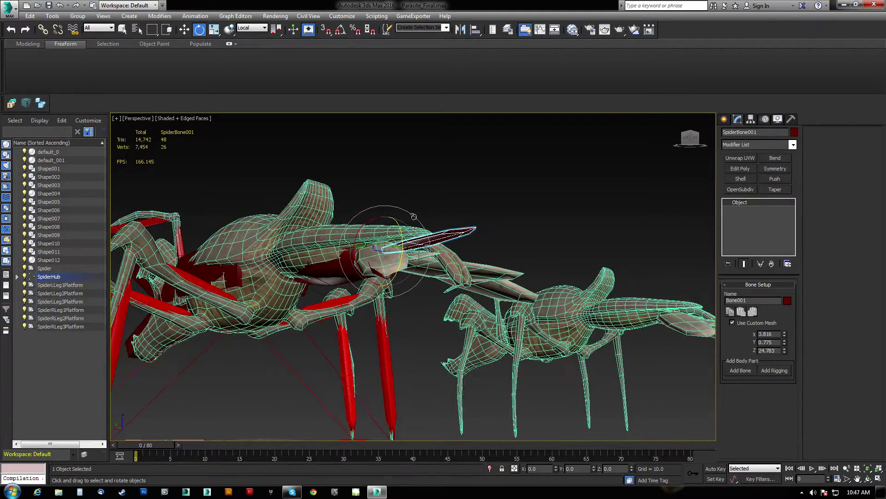
{"action": "left_click", "coordinate": [378, 273]}
{"action": "mouse_move", "coordinate": [378, 273]}
{"action": "middle_mouse_down", "text": "alt"}
{"action": "mouse_move", "coordinate": [372, 261]}
{"action": "mouse_move", "coordinate": [384, 264]}
{"action": "middle_mouse_up", "text": "alt"}
{"action": "scroll", "coordinate": [376, 266], "scroll_direction": "up", "scroll_amount": 5}
{"action": "scroll", "coordinate": [376, 268], "scroll_direction": "down", "scroll_amount": 5}
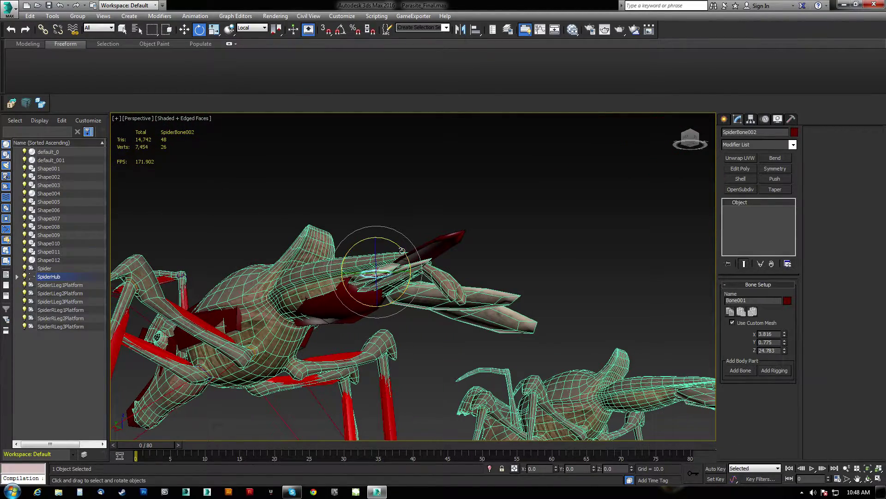
{"action": "left_click_drag", "start_coordinate": [391, 239], "coordinate": [391, 240]}
{"action": "middle_click_drag", "start_coordinate": [387, 260], "coordinate": [377, 264], "text": "alt"}
{"action": "mouse_move", "coordinate": [370, 256]}
{"action": "left_mouse_down"}
{"action": "mouse_move", "coordinate": [362, 262]}
{"action": "mouse_move", "coordinate": [359, 251]}
{"action": "mouse_move", "coordinate": [375, 252]}
{"action": "left_mouse_up"}
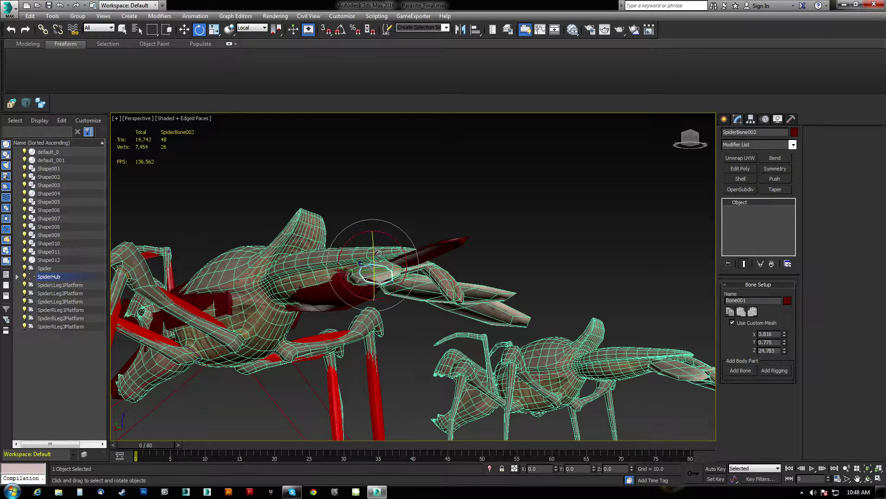
Restore the selection of SpiderBone002 and rotate it about 6.4 degrees around its local X axis
{"action": "left_click", "coordinate": [379, 253]}
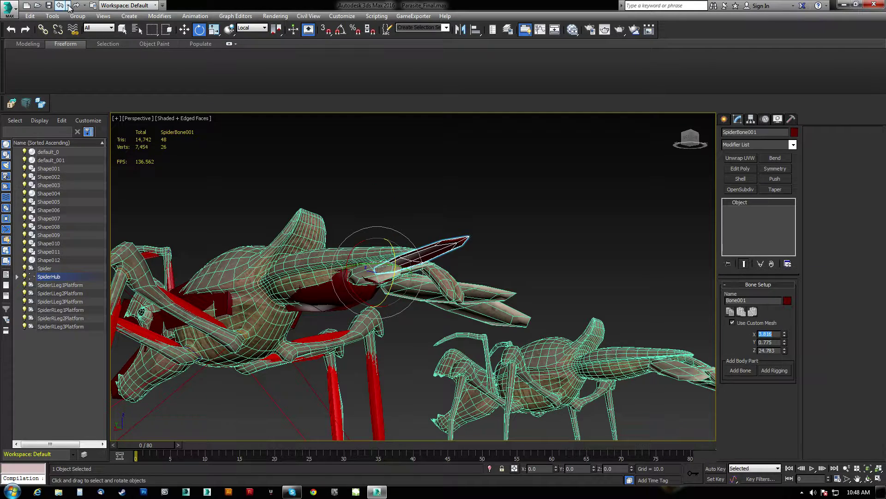
{"action": "left_click", "coordinate": [67, 6]}
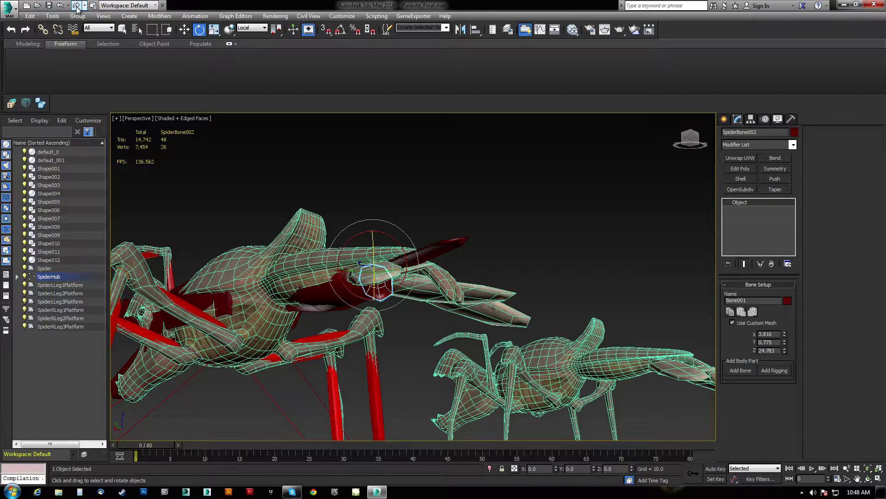
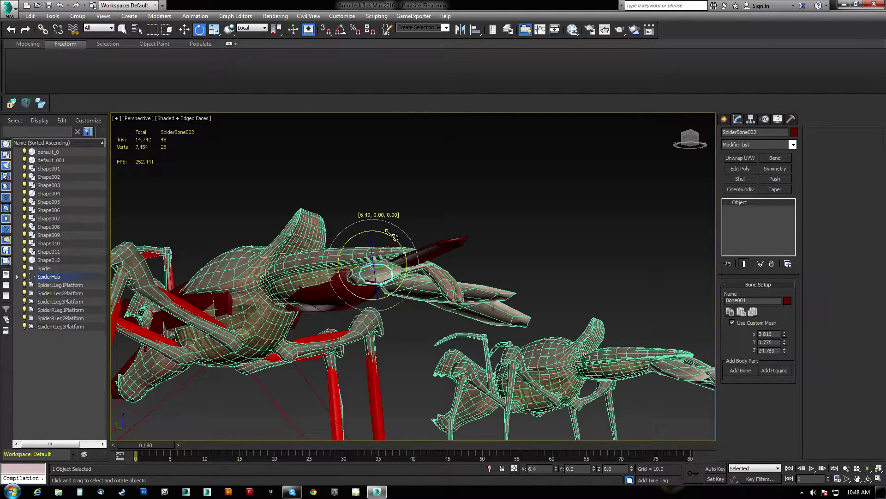
{"action": "middle_click_drag", "start_coordinate": [392, 235], "coordinate": [428, 278], "text": "alt"}
Select SpiderBone001 and rotate it towards its tail fin on the mesh, undoing the last unwanted turn
{"action": "left_click", "coordinate": [443, 251]}
{"action": "left_click_drag", "start_coordinate": [417, 232], "coordinate": [400, 222]}
{"action": "middle_click_drag", "start_coordinate": [400, 224], "coordinate": [404, 270]}
{"action": "middle_click_drag", "start_coordinate": [405, 269], "coordinate": [398, 223], "text": "alt"}
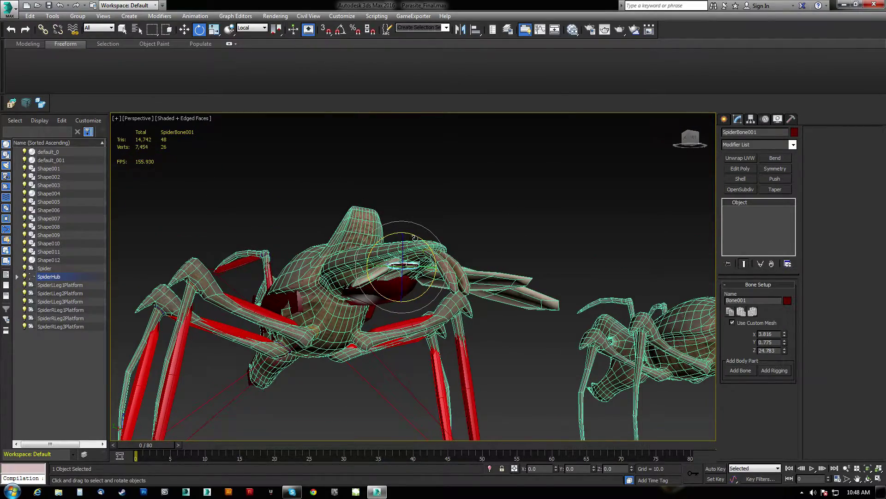
{"action": "scroll", "coordinate": [392, 230], "scroll_direction": "up", "scroll_amount": 6}
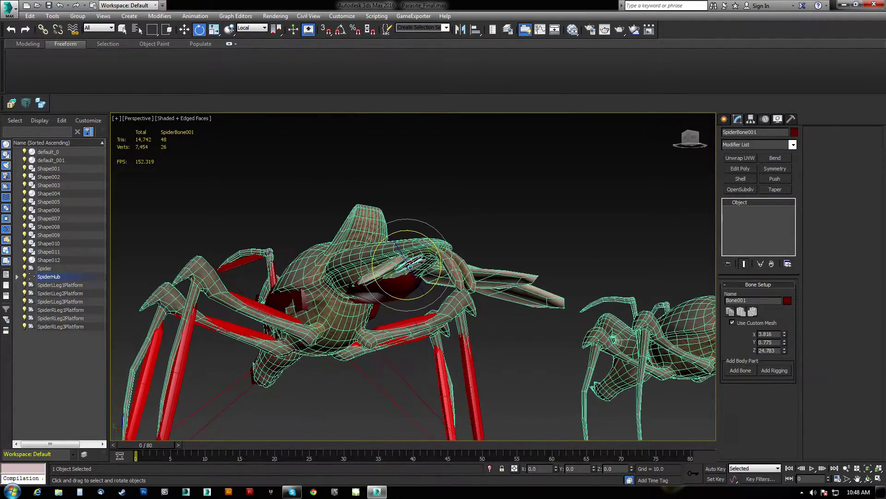
{"action": "left_click_drag", "start_coordinate": [413, 258], "coordinate": [394, 246]}
{"action": "key", "text": "ctrl+z"}
Refine the rotation of SpiderBone001 and check its fit against the tail fin from close up and from several angles
{"action": "middle_click_drag", "start_coordinate": [344, 266], "coordinate": [407, 304], "text": "alt"}
{"action": "scroll", "coordinate": [318, 252], "scroll_direction": "down", "scroll_amount": 3}
{"action": "scroll", "coordinate": [318, 253], "scroll_direction": "up", "scroll_amount": 3}
{"action": "scroll", "coordinate": [318, 252], "scroll_direction": "down", "scroll_amount": 2}
{"action": "left_click_drag", "start_coordinate": [407, 423], "coordinate": [414, 422]}
{"action": "scroll", "coordinate": [358, 377], "scroll_direction": "down", "scroll_amount": 10}
{"action": "middle_click_drag", "start_coordinate": [353, 342], "coordinate": [389, 406], "text": "alt"}
{"action": "scroll", "coordinate": [357, 332], "scroll_direction": "up", "scroll_amount": 10}
{"action": "scroll", "coordinate": [358, 332], "scroll_direction": "down", "scroll_amount": 10}
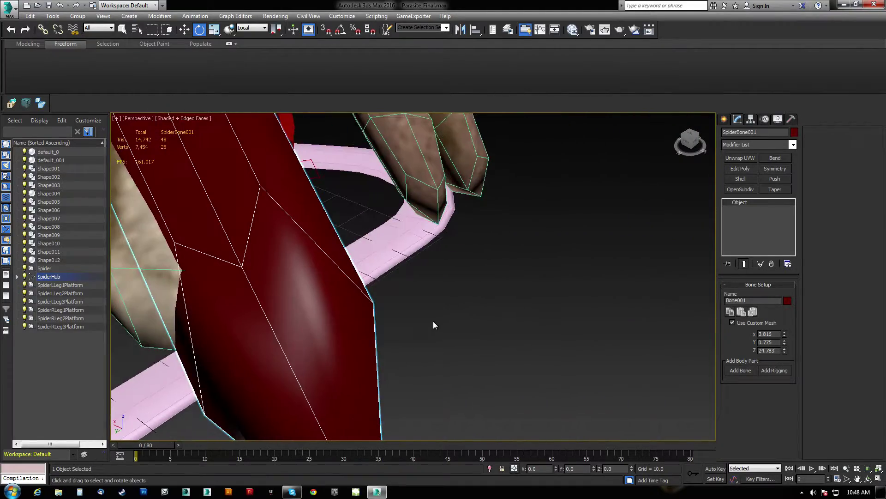
{"action": "middle_click_drag", "start_coordinate": [360, 279], "coordinate": [364, 273], "text": "alt"}
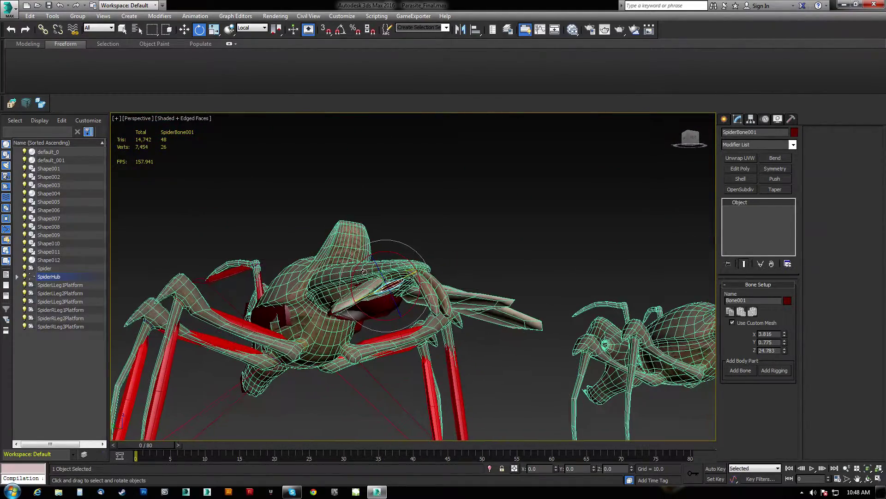
Rotate the inner tail-fin bone slightly and set its Z length to about 20.32 to fit the fin mesh
{"action": "left_click_drag", "start_coordinate": [419, 290], "coordinate": [419, 292]}
{"action": "middle_click_drag", "start_coordinate": [419, 292], "coordinate": [420, 355], "text": "alt"}
{"action": "middle_click_drag", "start_coordinate": [401, 297], "coordinate": [675, 322], "text": "alt"}
{"action": "left_click_drag", "start_coordinate": [784, 352], "coordinate": [784, 359]}
{"action": "middle_click_drag", "start_coordinate": [557, 326], "coordinate": [536, 348], "text": "alt"}
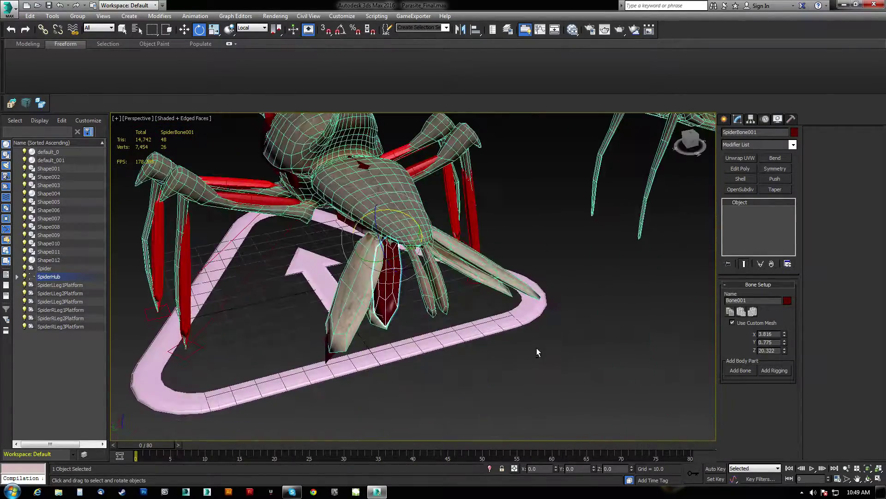
Clone the inner tail-fin bone as one copy placed near the short central tail strands
{"action": "middle_click_drag", "start_coordinate": [392, 292], "coordinate": [413, 312]}
{"action": "scroll", "coordinate": [436, 291], "scroll_direction": "up", "scroll_amount": 5}
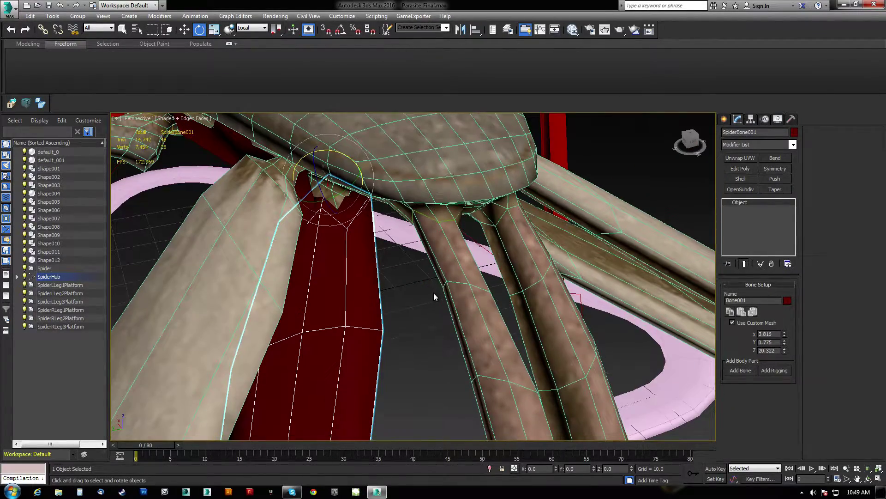
{"action": "scroll", "coordinate": [434, 293], "scroll_direction": "down", "scroll_amount": 8}
{"action": "key", "text": "w"}
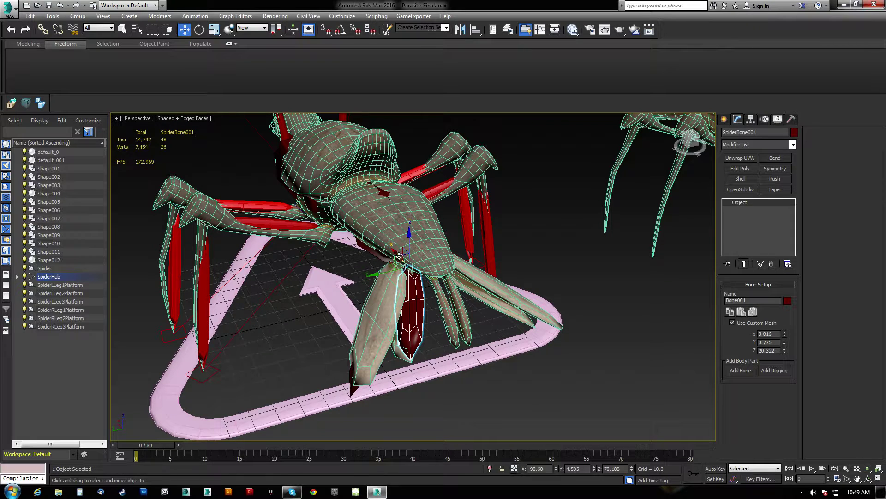
{"action": "left_click_drag", "start_coordinate": [399, 256], "coordinate": [441, 295], "text": "shift"}
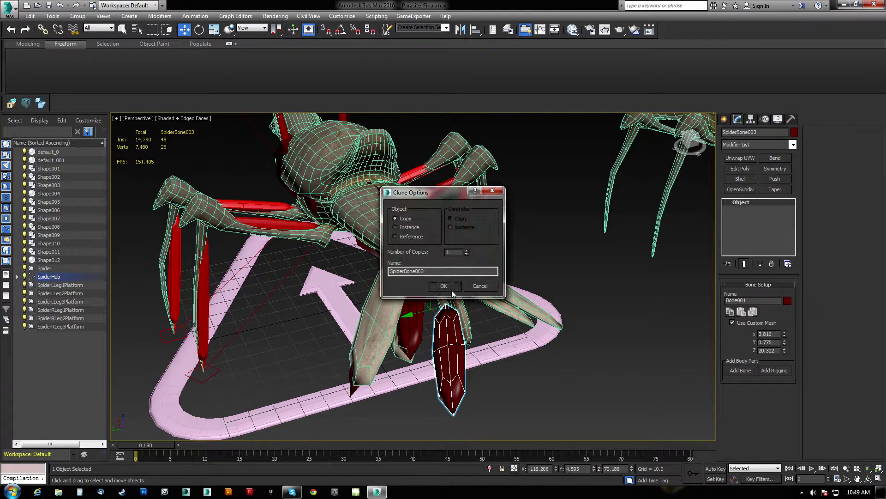
{"action": "left_click", "coordinate": [445, 286]}
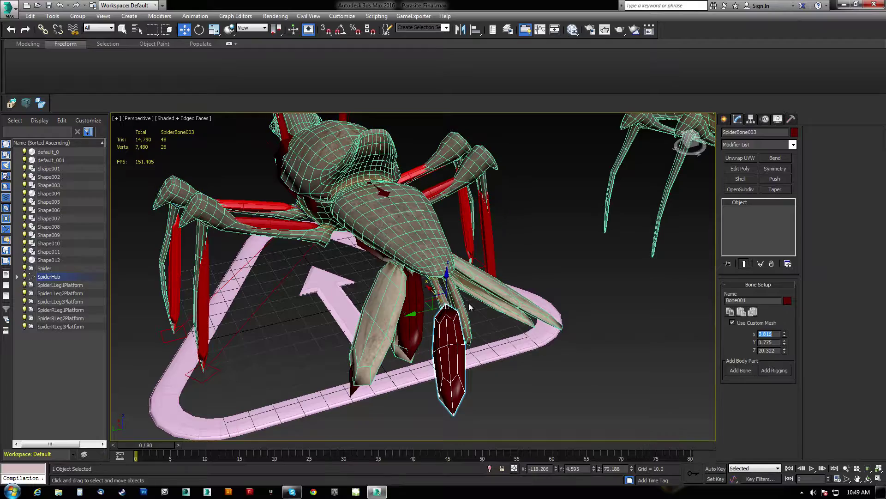
Hide the spider mesh default_0 so that only the rig bones are exposed
{"action": "mouse_move", "coordinate": [447, 299]}
{"action": "middle_mouse_down", "text": "alt"}
{"action": "mouse_move", "coordinate": [459, 291]}
{"action": "mouse_move", "coordinate": [444, 281]}
{"action": "middle_mouse_up", "text": "alt"}
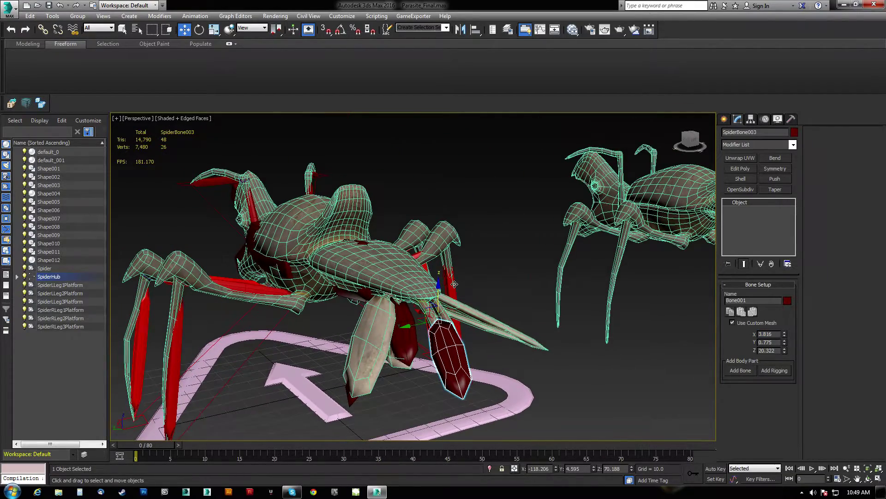
{"action": "left_click", "coordinate": [416, 277]}
{"action": "right_click", "coordinate": [415, 276]}
{"action": "left_click", "coordinate": [449, 252]}
{"action": "middle_click_drag", "start_coordinate": [449, 260], "coordinate": [440, 177], "text": "alt"}
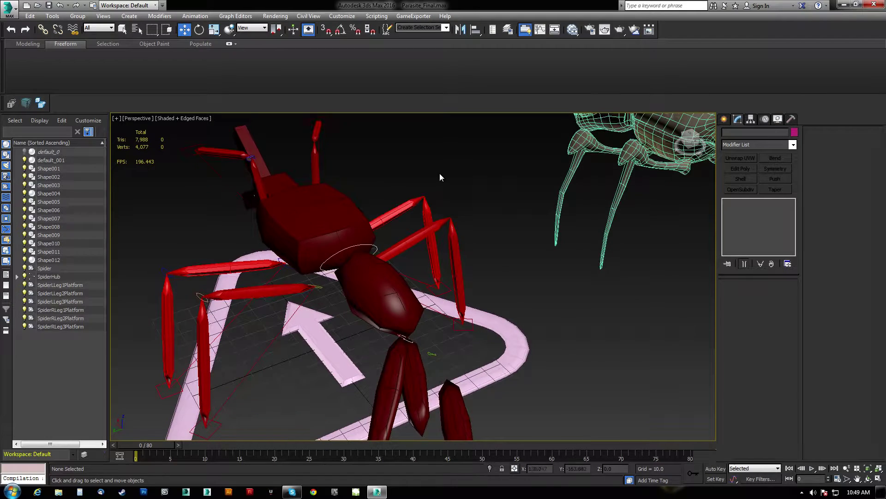
Align the copied bone to Shape010 in X, Y and Z position, pivot to pivot, and unhide all objects
{"action": "left_click", "coordinate": [442, 398]}
{"action": "key", "text": "alt+a"}
{"action": "left_click", "coordinate": [434, 356]}
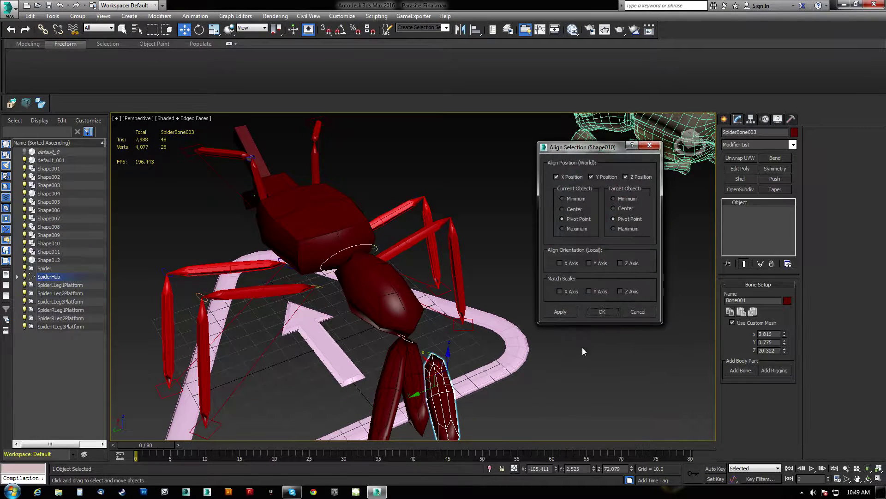
{"action": "left_click", "coordinate": [597, 312]}
{"action": "right_click", "coordinate": [552, 353]}
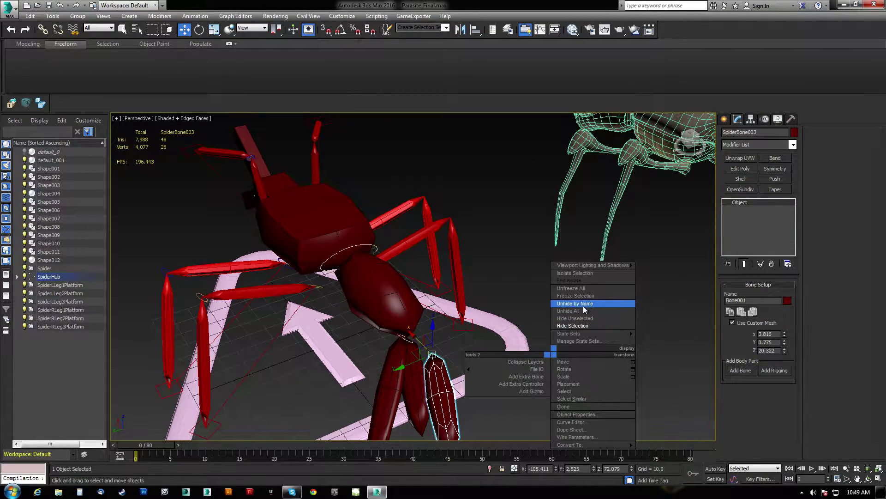
{"action": "left_click", "coordinate": [572, 311]}
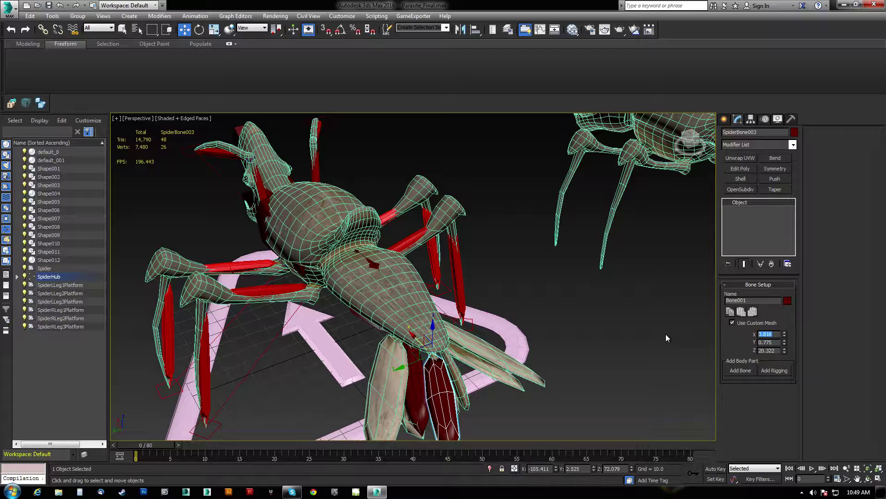
Set the copied bone's X and Y sizes to 3 and its Z length to about 12.19
{"action": "type", "text": "3"}
{"action": "key", "text": "Tab"}
{"action": "type", "text": "3"}
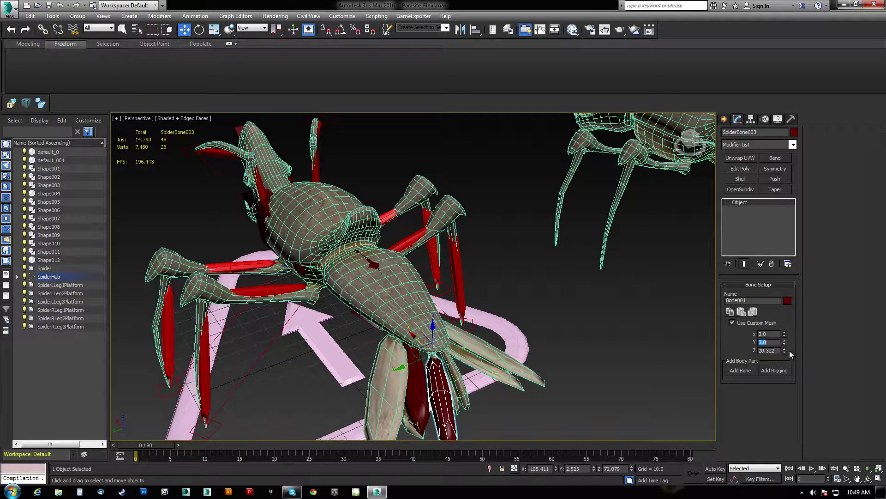
{"action": "left_click_drag", "start_coordinate": [785, 351], "coordinate": [784, 365]}
Rotate the copied bone onto the short central tail strand and set its Z length to 11.251
{"action": "middle_click_drag", "start_coordinate": [586, 415], "coordinate": [404, 209], "text": "alt"}
{"action": "scroll", "coordinate": [430, 347], "scroll_direction": "up", "scroll_amount": 5}
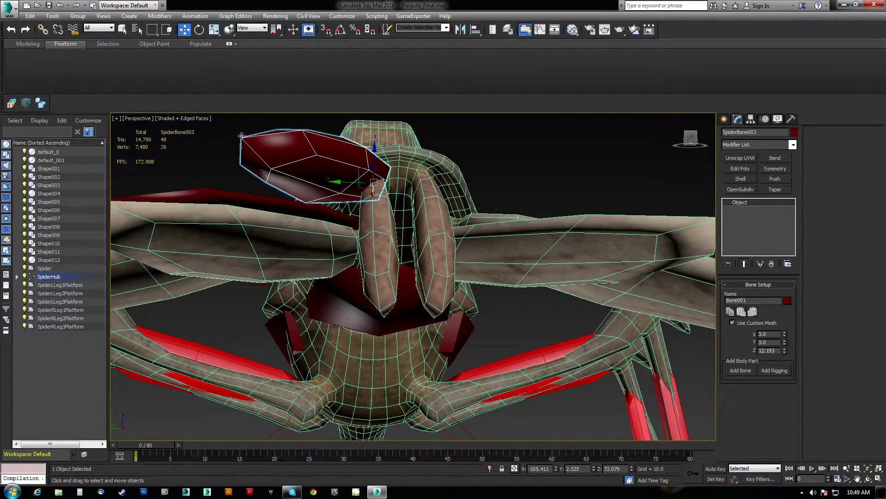
{"action": "key", "text": "e"}
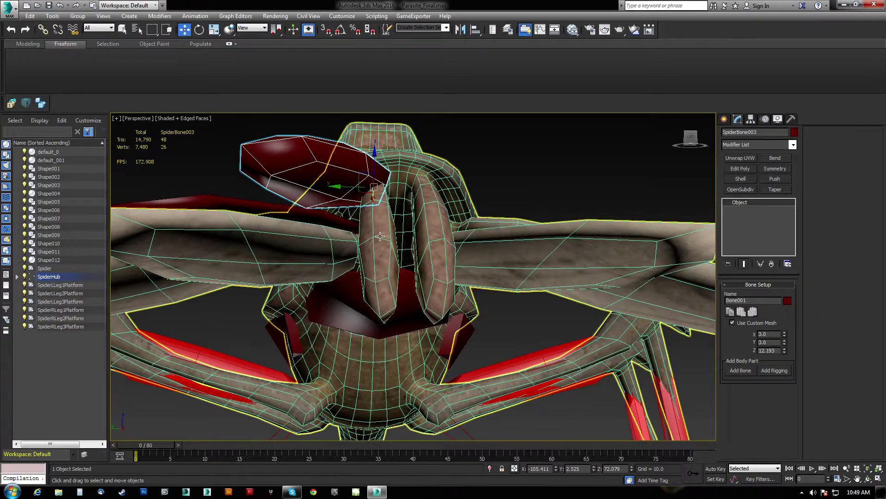
{"action": "left_click_drag", "start_coordinate": [388, 171], "coordinate": [372, 223]}
{"action": "left_click", "coordinate": [785, 353]}
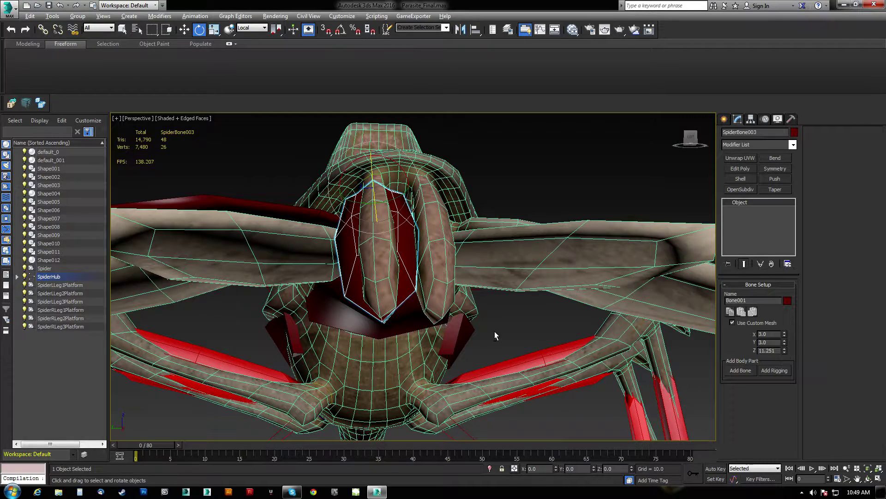
Refine the short tail bone's rotation so that it follows the central strand from behind and from the side
{"action": "middle_click_drag", "start_coordinate": [495, 331], "coordinate": [499, 314], "text": "alt"}
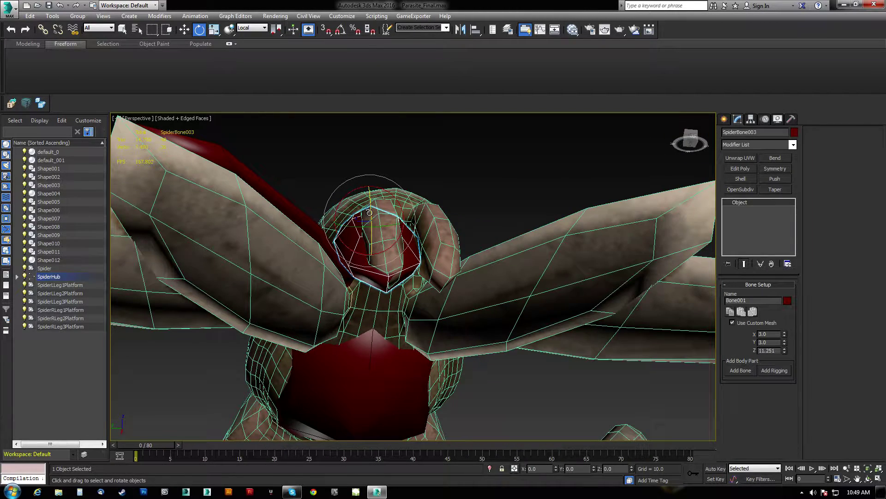
{"action": "left_click_drag", "start_coordinate": [369, 213], "coordinate": [392, 201]}
{"action": "middle_click_drag", "start_coordinate": [391, 202], "coordinate": [450, 254], "text": "alt"}
{"action": "mouse_move", "coordinate": [342, 163]}
{"action": "middle_mouse_down", "text": "alt"}
{"action": "mouse_move", "coordinate": [353, 203]}
{"action": "mouse_move", "coordinate": [335, 172]}
{"action": "middle_mouse_up", "text": "alt"}
{"action": "mouse_move", "coordinate": [311, 178]}
{"action": "left_mouse_down"}
{"action": "mouse_move", "coordinate": [312, 199]}
{"action": "mouse_move", "coordinate": [312, 179]}
{"action": "mouse_move", "coordinate": [312, 190]}
{"action": "left_mouse_up"}
{"action": "middle_click_drag", "start_coordinate": [289, 240], "coordinate": [336, 264]}
Try to rotate the inner tail-fin bone further
{"action": "left_click", "coordinate": [333, 266]}
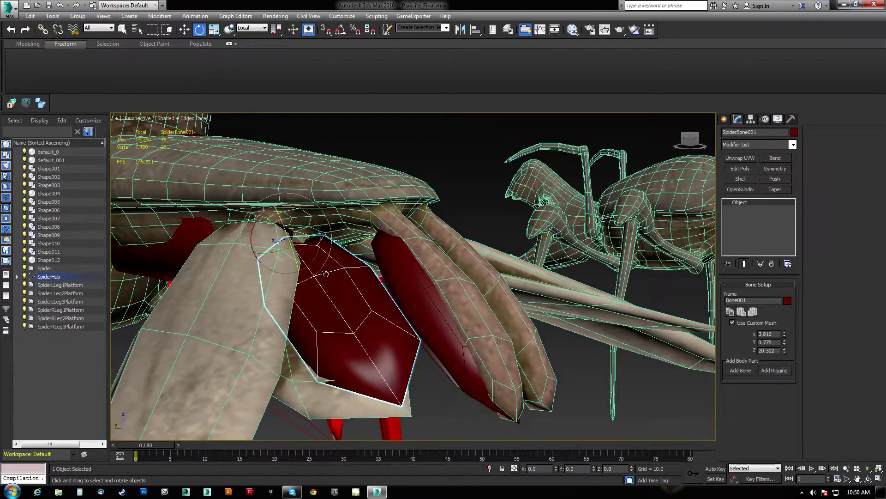
{"action": "left_click_drag", "start_coordinate": [291, 240], "coordinate": [295, 257]}
{"action": "key", "text": "ctrl+z"}
Rotate the outer tail-fin bone slightly to line it up with the outer fin mesh
{"action": "middle_click_drag", "start_coordinate": [245, 255], "coordinate": [307, 245]}
{"action": "left_click", "coordinate": [518, 323]}
{"action": "scroll", "coordinate": [512, 319], "scroll_direction": "down", "scroll_amount": 5}
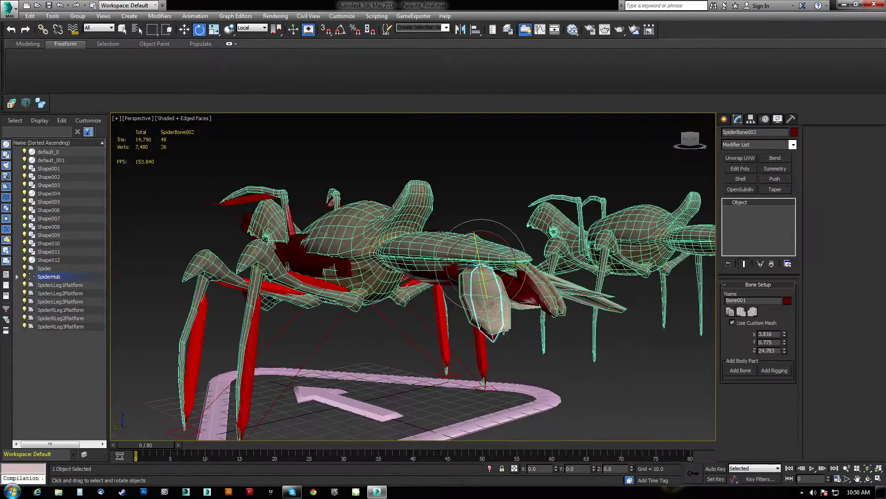
{"action": "middle_click_drag", "start_coordinate": [482, 281], "coordinate": [479, 312], "text": "alt"}
{"action": "scroll", "coordinate": [475, 242], "scroll_direction": "up", "scroll_amount": 3}
{"action": "middle_click_drag", "start_coordinate": [474, 242], "coordinate": [491, 206], "text": "alt"}
{"action": "scroll", "coordinate": [522, 295], "scroll_direction": "up", "scroll_amount": 4}
{"action": "scroll", "coordinate": [512, 277], "scroll_direction": "down", "scroll_amount": 5}
{"action": "scroll", "coordinate": [491, 206], "scroll_direction": "up", "scroll_amount": 3}
{"action": "scroll", "coordinate": [494, 234], "scroll_direction": "down", "scroll_amount": 2}
{"action": "scroll", "coordinate": [494, 234], "scroll_direction": "up", "scroll_amount": 3}
{"action": "mouse_move", "coordinate": [469, 267]}
{"action": "left_mouse_down"}
{"action": "mouse_move", "coordinate": [432, 253]}
{"action": "mouse_move", "coordinate": [464, 263]}
{"action": "left_mouse_up"}
{"action": "middle_click_drag", "start_coordinate": [464, 263], "coordinate": [411, 299], "text": "alt"}
{"action": "scroll", "coordinate": [411, 299], "scroll_direction": "up", "scroll_amount": 5}
{"action": "scroll", "coordinate": [360, 291], "scroll_direction": "down", "scroll_amount": 6}
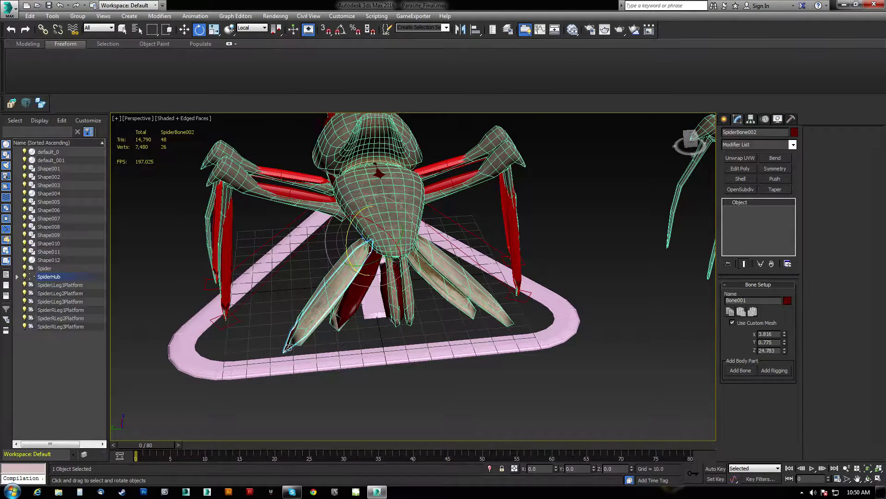
Clone the outer tail-fin bone to the opposite side of the tail and mirror the original's pose onto the copy
{"action": "middle_click_drag", "start_coordinate": [491, 294], "coordinate": [367, 263], "text": "alt"}
{"action": "key", "text": "w"}
{"action": "left_click_drag", "start_coordinate": [325, 252], "coordinate": [408, 249], "text": "shift"}
{"action": "left_click", "coordinate": [444, 286]}
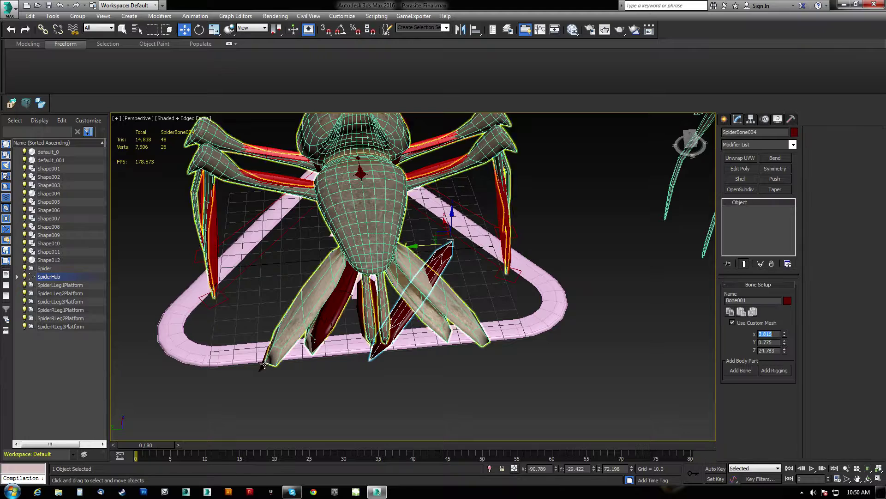
{"action": "left_click", "coordinate": [456, 261]}
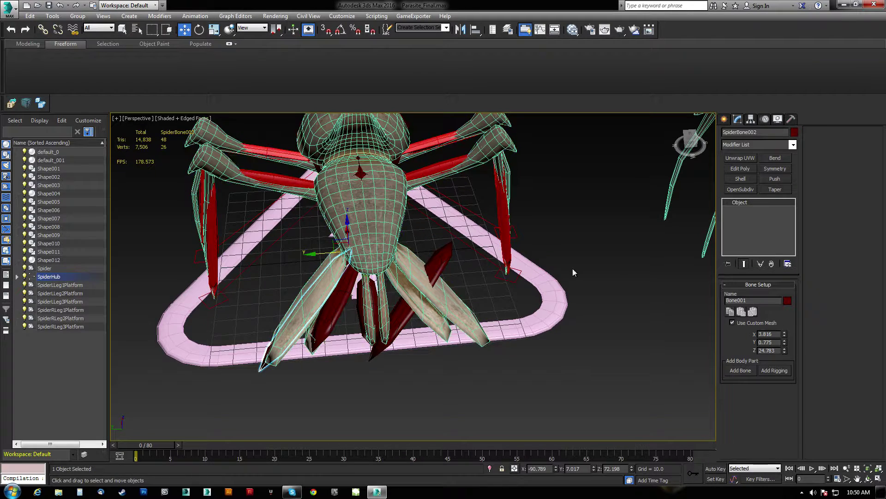
{"action": "left_click", "coordinate": [436, 267]}
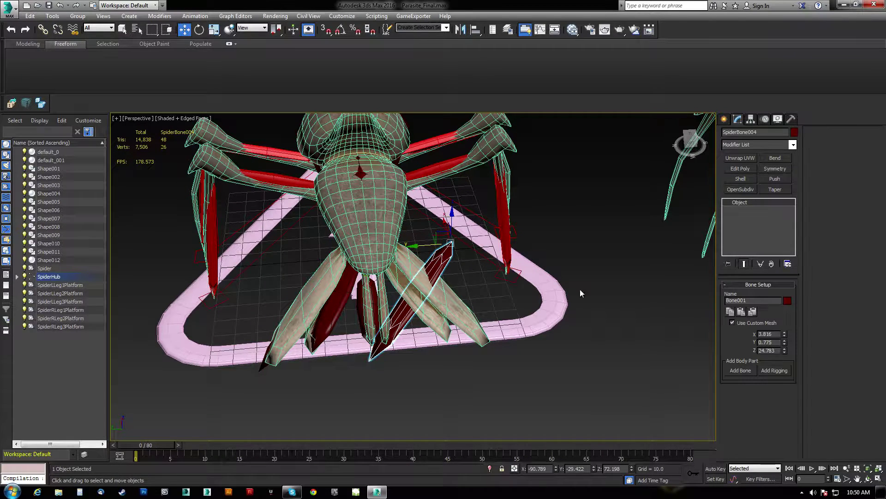
Clone the inner tail-fin bone across to the opposite side and mirror its pose into the matching fin
{"action": "middle_click_drag", "start_coordinate": [609, 301], "coordinate": [334, 294], "text": "alt"}
{"action": "left_click", "coordinate": [334, 294]}
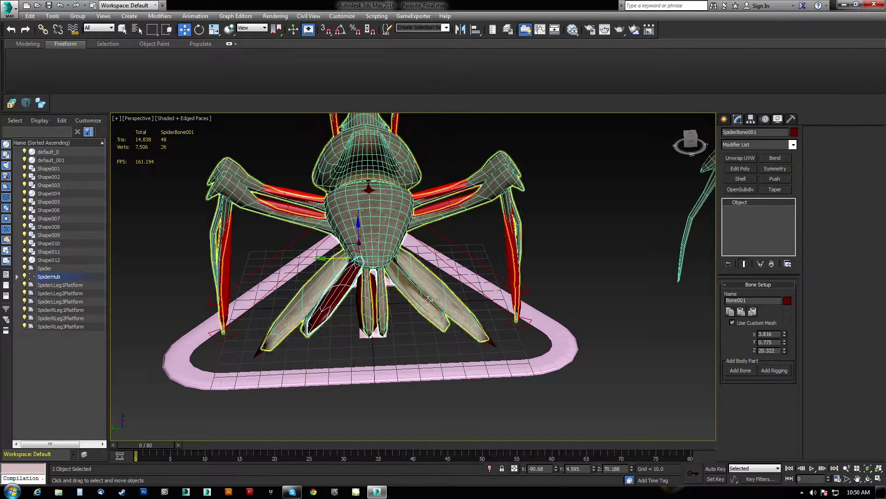
{"action": "left_click_drag", "start_coordinate": [330, 259], "coordinate": [429, 276], "text": "shift"}
{"action": "left_click", "coordinate": [444, 286]}
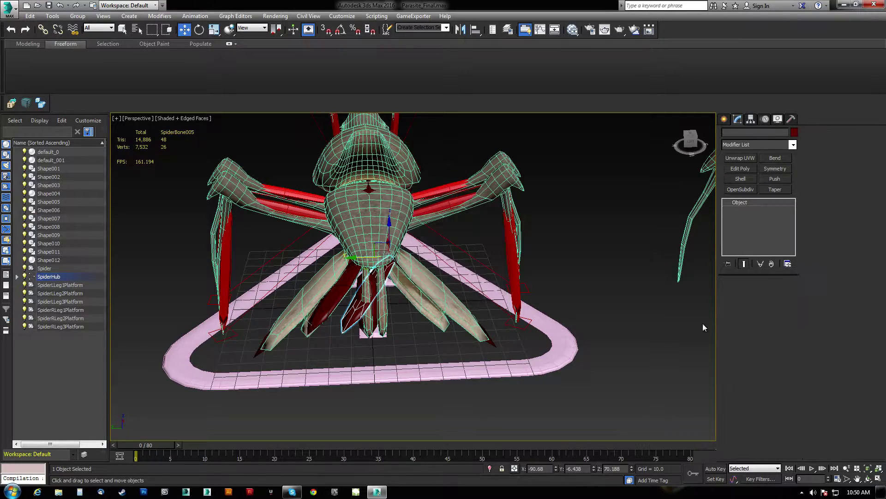
Narrow the short central tail bone to an X size of 1.62
{"action": "left_click", "coordinate": [371, 292]}
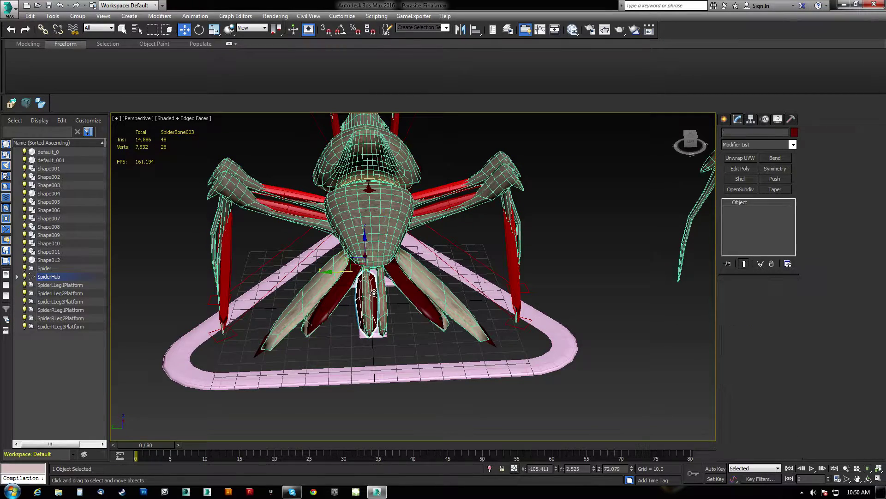
{"action": "middle_click_drag", "start_coordinate": [371, 292], "coordinate": [429, 293], "text": "alt"}
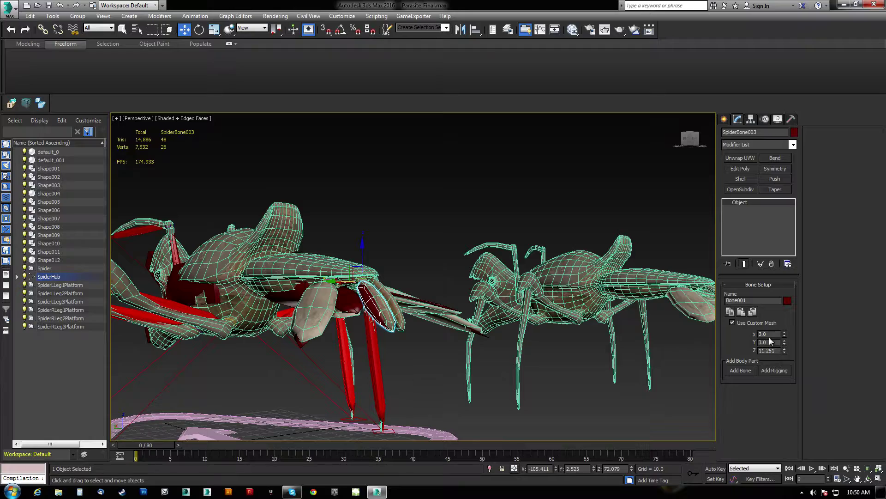
{"action": "left_click_drag", "start_coordinate": [785, 336], "coordinate": [784, 353]}
{"action": "middle_click_drag", "start_coordinate": [674, 352], "coordinate": [771, 323], "text": "alt"}
Clone the short central tail bone and mirror the copy into the other central tail strand
{"action": "middle_click_drag", "start_coordinate": [549, 314], "coordinate": [348, 273], "text": "alt"}
{"action": "left_click_drag", "start_coordinate": [350, 271], "coordinate": [572, 272], "text": "shift"}
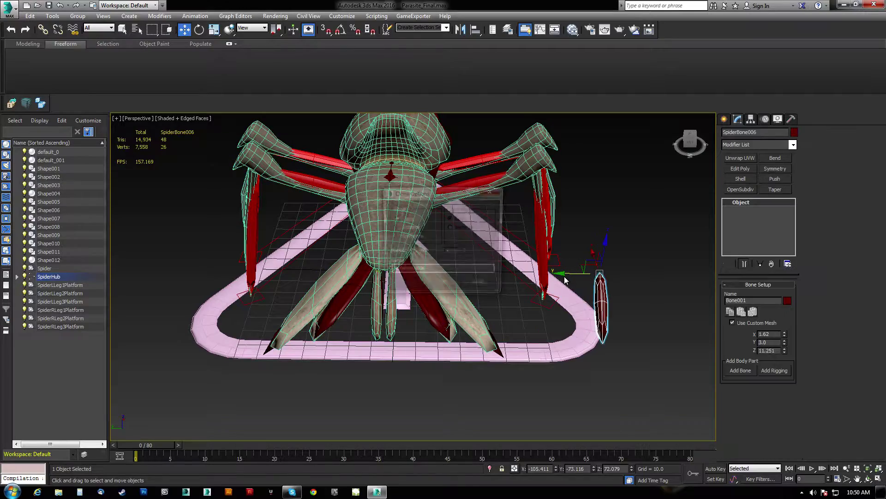
{"action": "left_click", "coordinate": [439, 285]}
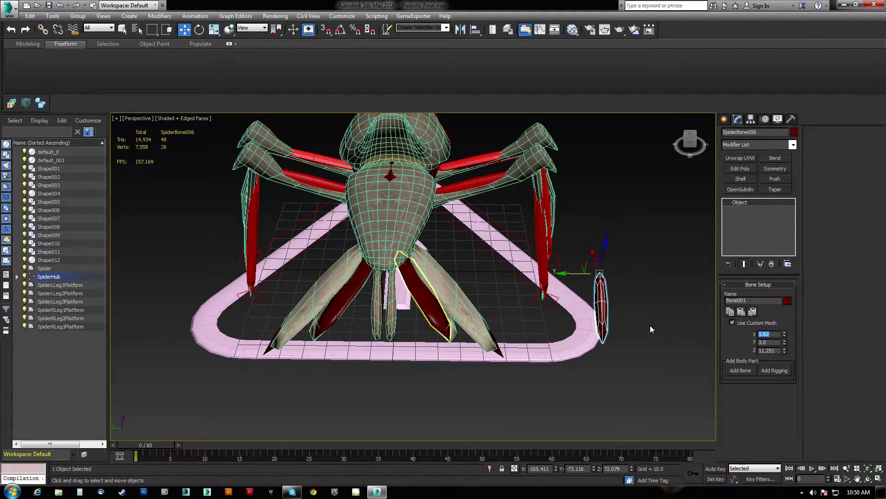
{"action": "middle_click_drag", "start_coordinate": [484, 334], "coordinate": [398, 247], "text": "alt"}
Try to change the Z length of the abdomen bone
{"action": "left_click", "coordinate": [400, 247]}
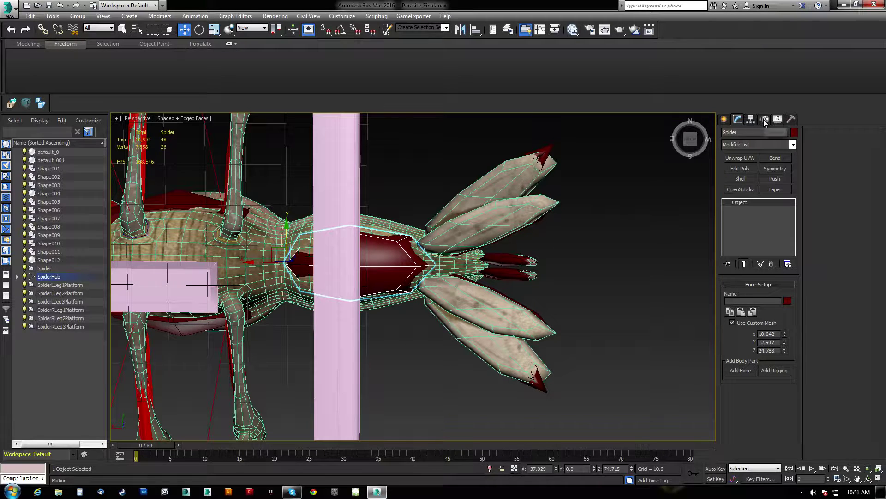
{"action": "left_click", "coordinate": [411, 315]}
{"action": "left_click", "coordinate": [388, 266]}
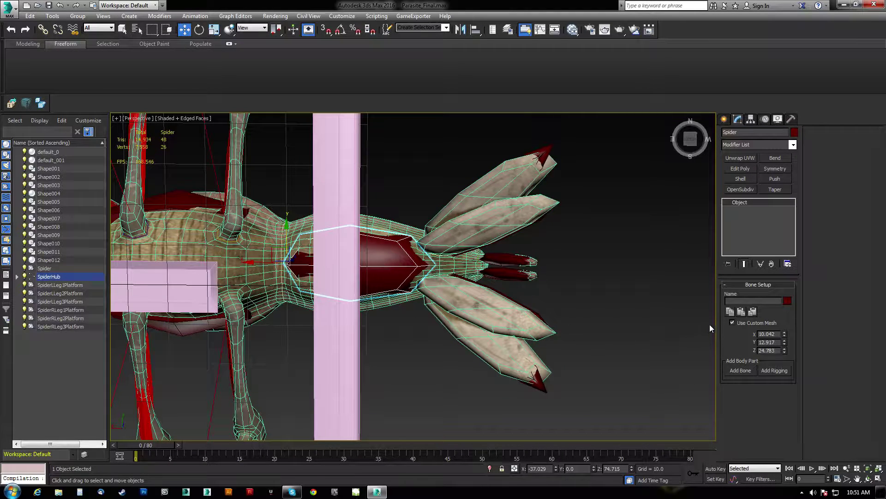
{"action": "left_click_drag", "start_coordinate": [784, 350], "coordinate": [758, 290]}
{"action": "key", "text": "ctrl+z"}
Examine how the rig bones fit the spider mesh around the jaws, head, front limbs and body
{"action": "middle_click_drag", "start_coordinate": [438, 272], "coordinate": [435, 334], "text": "alt"}
{"action": "middle_click_drag", "start_coordinate": [301, 272], "coordinate": [289, 267], "text": "alt"}
{"action": "middle_click_drag", "start_coordinate": [157, 258], "coordinate": [314, 290]}
{"action": "scroll", "coordinate": [342, 282], "scroll_direction": "down", "scroll_amount": 7}
{"action": "scroll", "coordinate": [364, 299], "scroll_direction": "up", "scroll_amount": 6}
{"action": "middle_click_drag", "start_coordinate": [185, 254], "coordinate": [291, 274]}
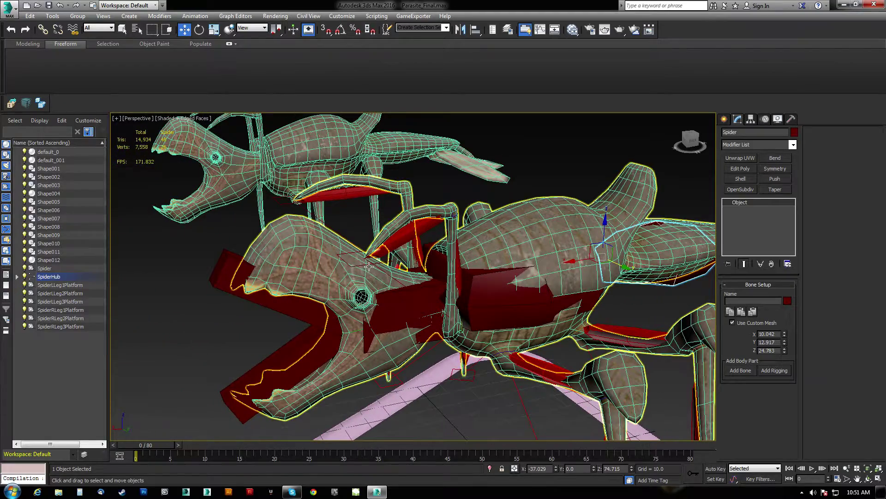
{"action": "middle_click_drag", "start_coordinate": [402, 215], "coordinate": [377, 222], "text": "alt"}
{"action": "middle_click_drag", "start_coordinate": [377, 222], "coordinate": [379, 277]}
{"action": "scroll", "coordinate": [406, 236], "scroll_direction": "up", "scroll_amount": 6}
{"action": "scroll", "coordinate": [403, 233], "scroll_direction": "down", "scroll_amount": 6}
{"action": "scroll", "coordinate": [348, 262], "scroll_direction": "down", "scroll_amount": 5}
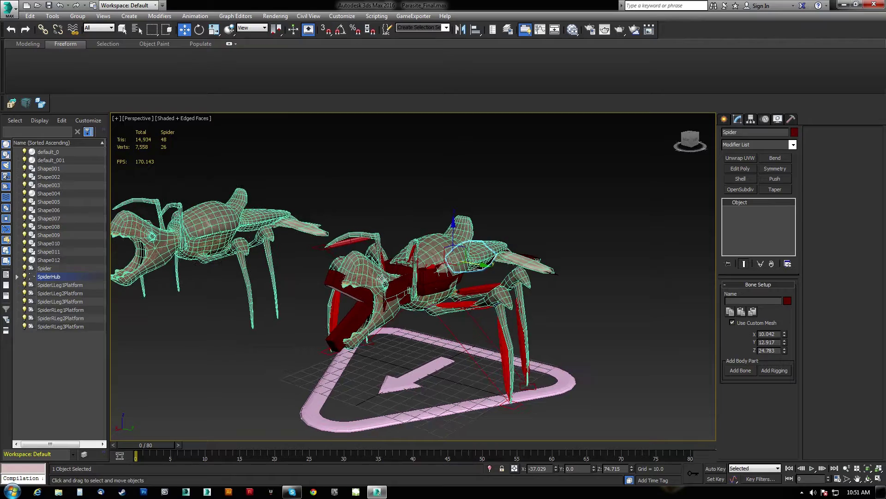
{"action": "middle_click_drag", "start_coordinate": [425, 317], "coordinate": [435, 283]}
Move the spider mesh default_0 away from the rig along X to about -356.87
{"action": "left_click", "coordinate": [449, 227]}
{"action": "left_click", "coordinate": [449, 227]}
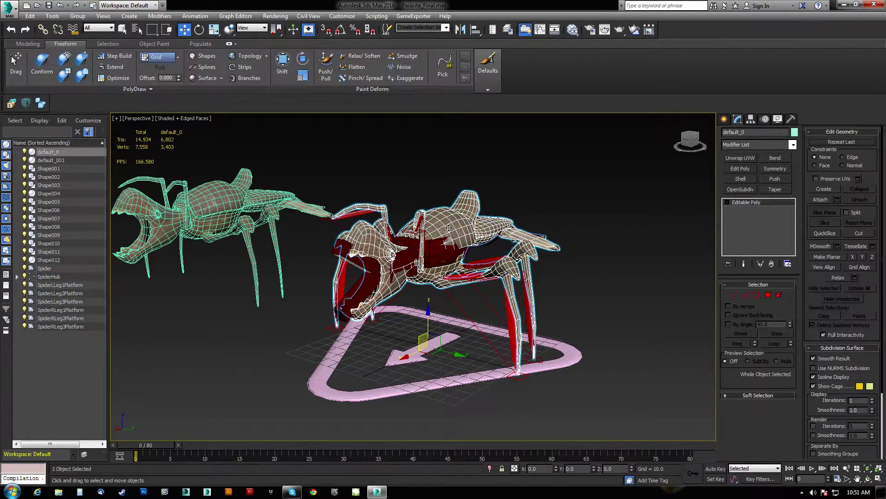
{"action": "left_click_drag", "start_coordinate": [407, 357], "coordinate": [604, 270]}
{"action": "middle_click_drag", "start_coordinate": [486, 259], "coordinate": [444, 283], "text": "alt"}
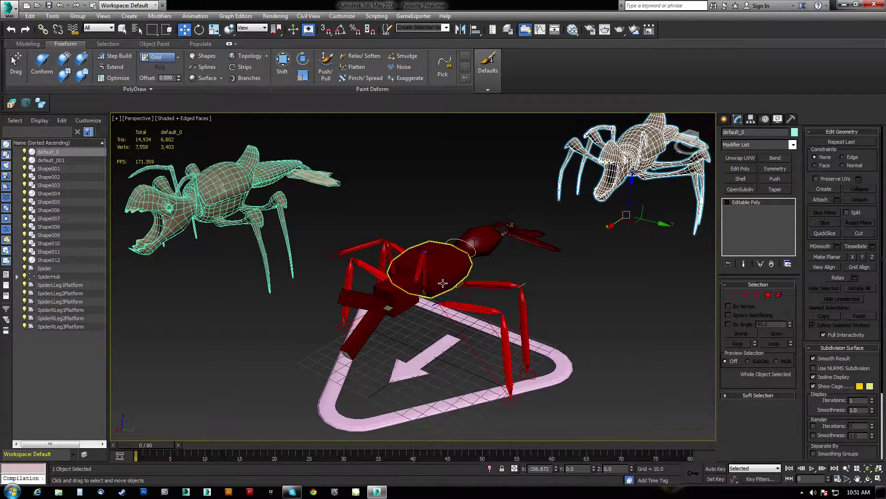
Select the rig's hub bone together with its entire hierarchy of child bones
{"action": "left_click", "coordinate": [443, 283]}
{"action": "left_click", "coordinate": [445, 402]}
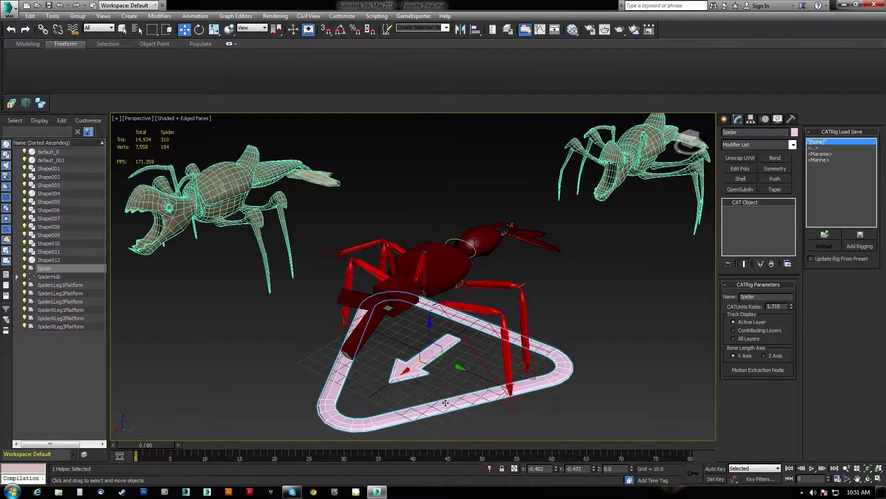
{"action": "left_click", "coordinate": [441, 289]}
{"action": "double_click", "coordinate": [441, 288]}
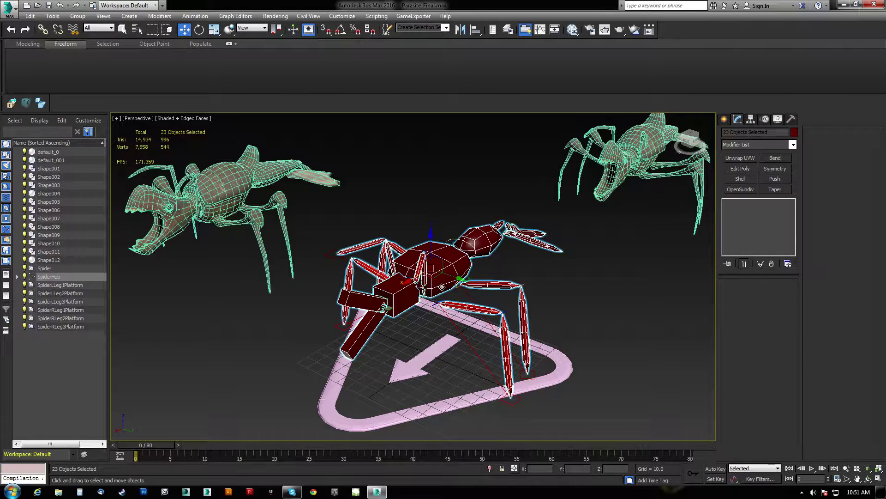
Hide the triangular Spider rig root together with the hub and its entire hierarchy of bones
{"action": "left_click", "coordinate": [469, 405]}
{"action": "right_click", "coordinate": [558, 316]}
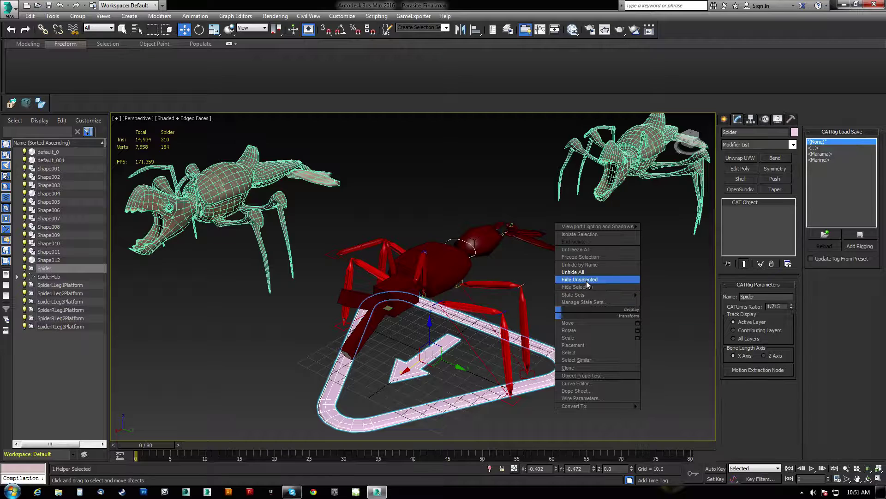
{"action": "left_click", "coordinate": [588, 286]}
{"action": "key", "text": "ctrl+z"}
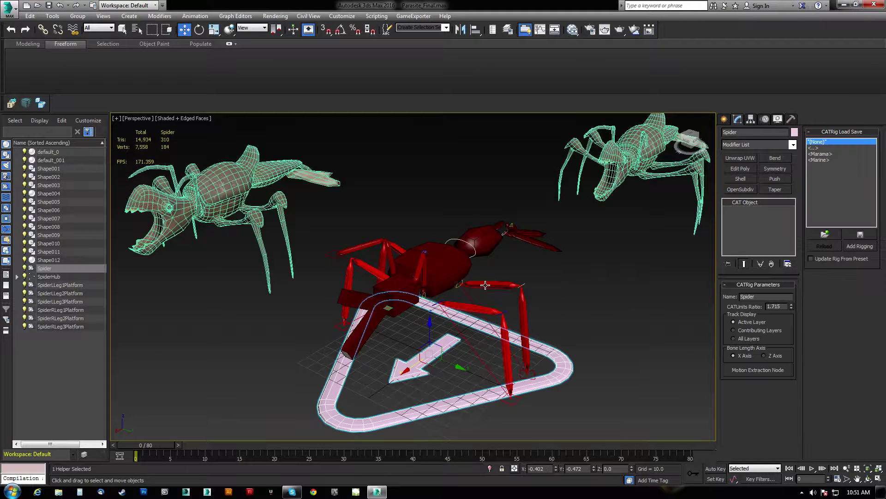
{"action": "left_click", "coordinate": [452, 274], "text": "ctrl"}
{"action": "double_click", "coordinate": [451, 275], "text": "ctrl"}
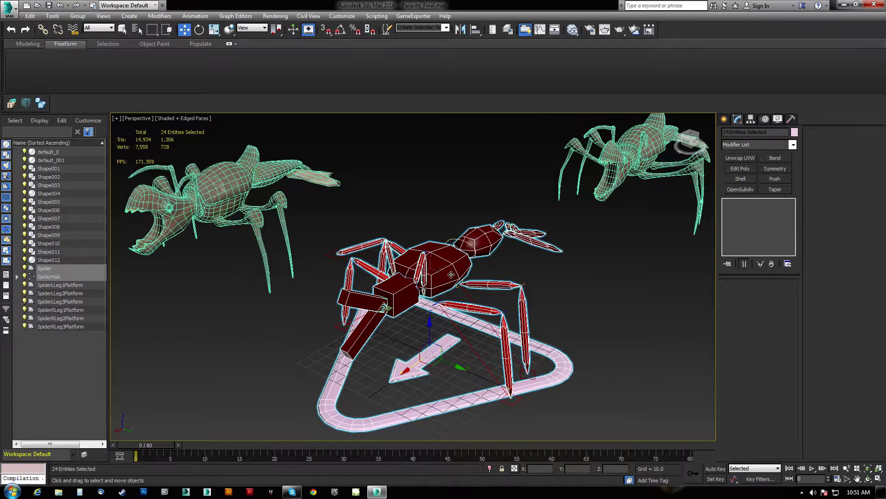
{"action": "right_click", "coordinate": [597, 284]}
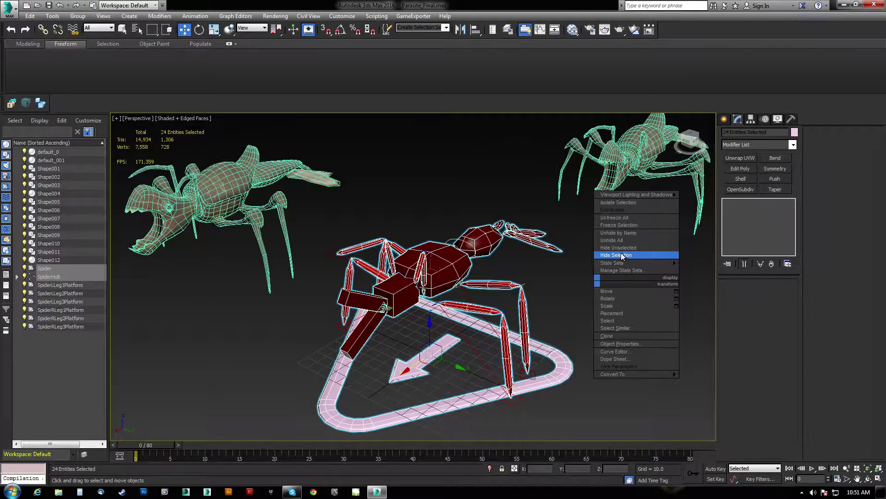
{"action": "left_click", "coordinate": [623, 256]}
Delete the leftover Shape objects and the six leg platforms, and unhide the rig
{"action": "middle_click_drag", "start_coordinate": [494, 314], "coordinate": [306, 404], "text": "alt"}
{"action": "left_click_drag", "start_coordinate": [307, 403], "coordinate": [593, 203]}
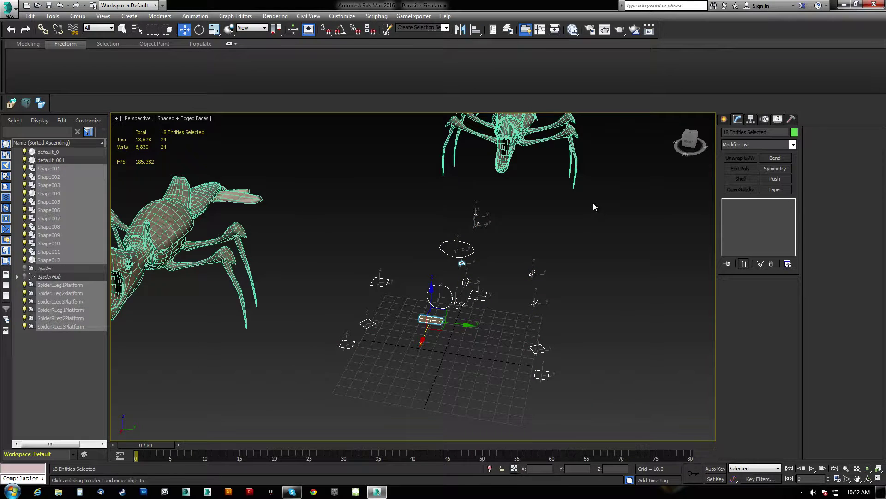
{"action": "key", "text": "Delete"}
{"action": "right_click", "coordinate": [557, 382]}
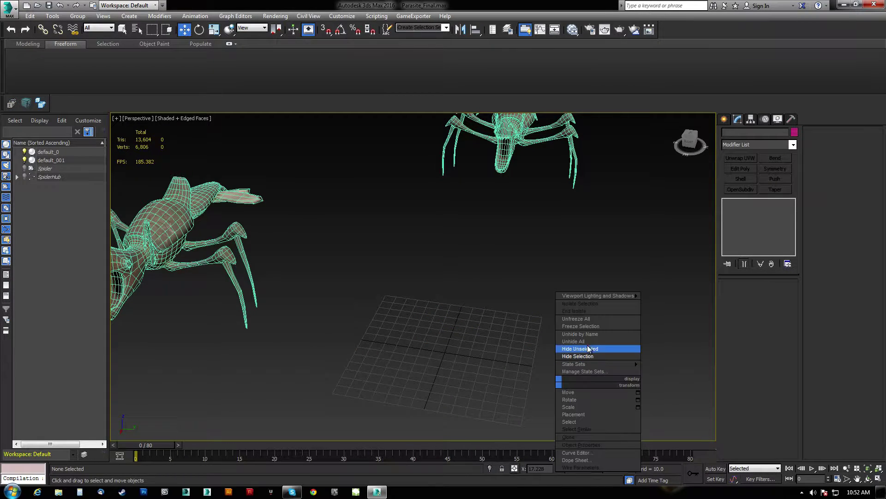
{"action": "left_click", "coordinate": [586, 341]}
Set the name of the CAT rig to Parasite in the rig parameters of its triangular root
{"action": "middle_click_drag", "start_coordinate": [549, 333], "coordinate": [435, 289], "text": "alt"}
{"action": "scroll", "coordinate": [435, 289], "scroll_direction": "up", "scroll_amount": 3}
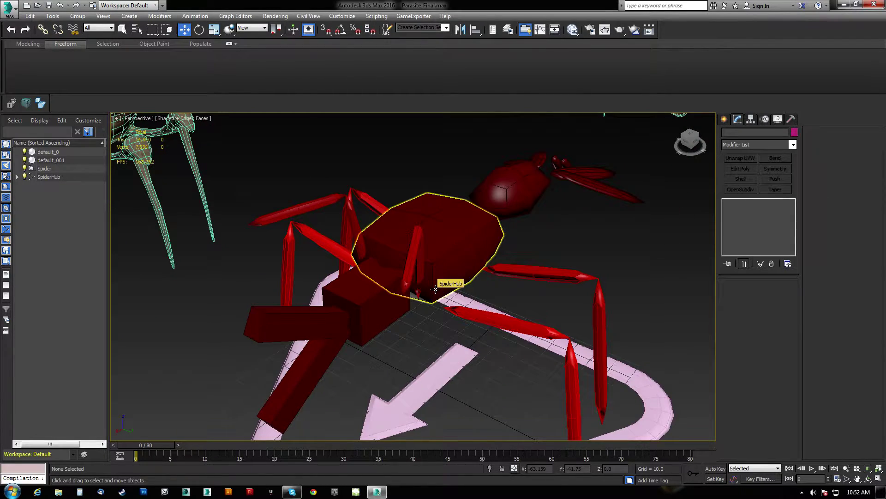
{"action": "left_click", "coordinate": [443, 258]}
{"action": "scroll", "coordinate": [445, 264], "scroll_direction": "down", "scroll_amount": 3}
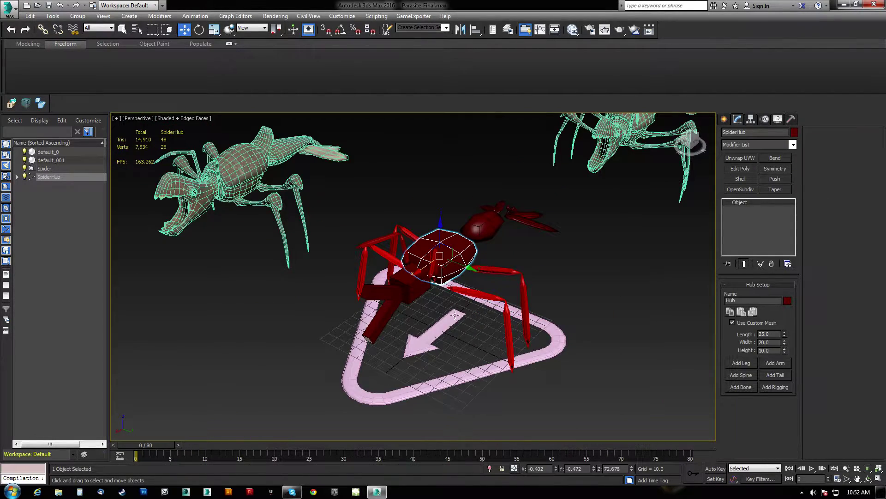
{"action": "left_click", "coordinate": [438, 331]}
{"action": "double_click", "coordinate": [768, 297]}
{"action": "type", "text": "Parasite"}
{"action": "key", "text": "Return"}
Check the names of the hub bone and the upper bones of the middle and front left legs
{"action": "left_click", "coordinate": [441, 254]}
{"action": "left_click", "coordinate": [474, 289]}
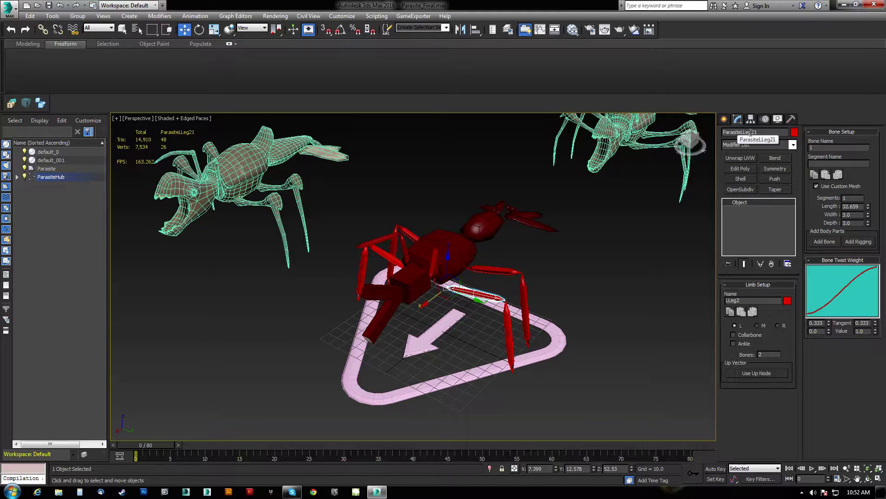
{"action": "scroll", "coordinate": [463, 280], "scroll_direction": "up", "scroll_amount": 5}
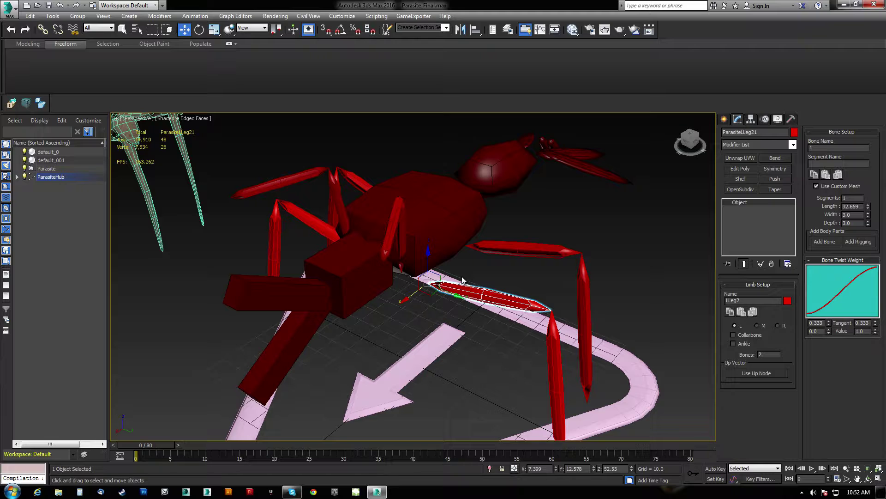
{"action": "key", "text": "alt"}
{"action": "middle_click_drag", "start_coordinate": [524, 258], "coordinate": [519, 202]}
{"action": "left_click", "coordinate": [397, 182]}
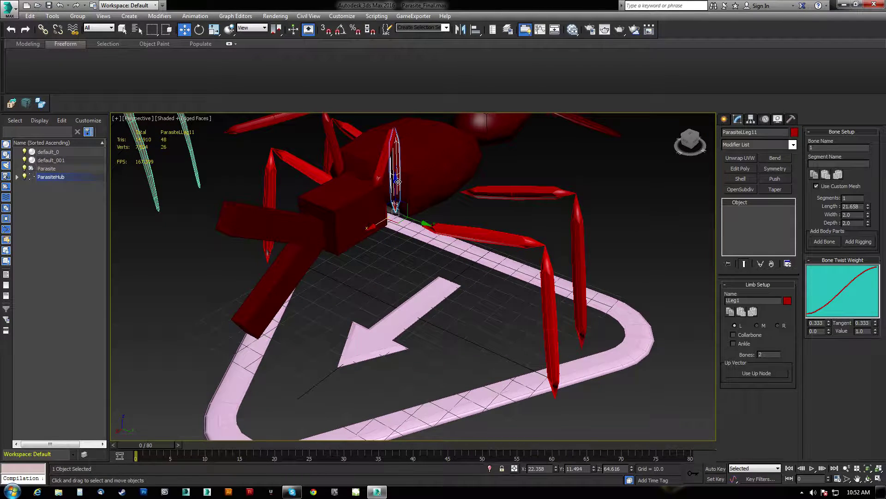
{"action": "middle_click_drag", "start_coordinate": [472, 163], "coordinate": [473, 153], "text": "alt"}
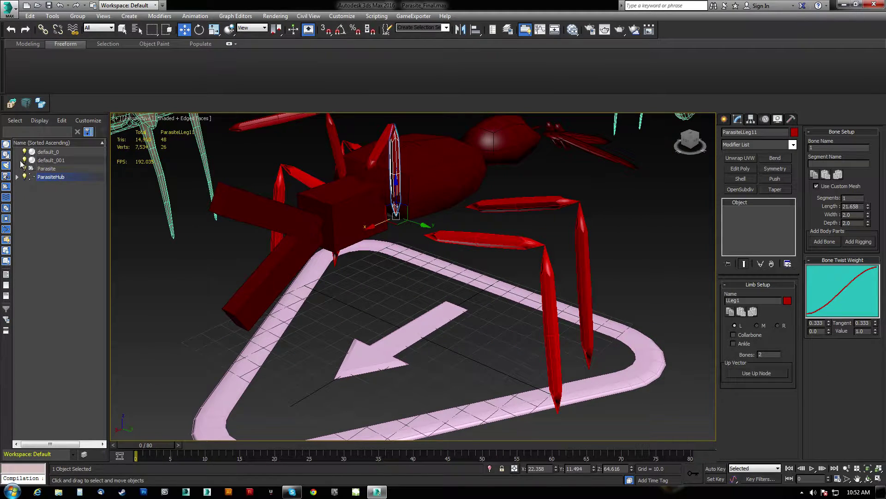
Expand the whole object hierarchy in the Scene Explorer and widen it to show the full bone names
{"action": "left_click", "coordinate": [40, 120]}
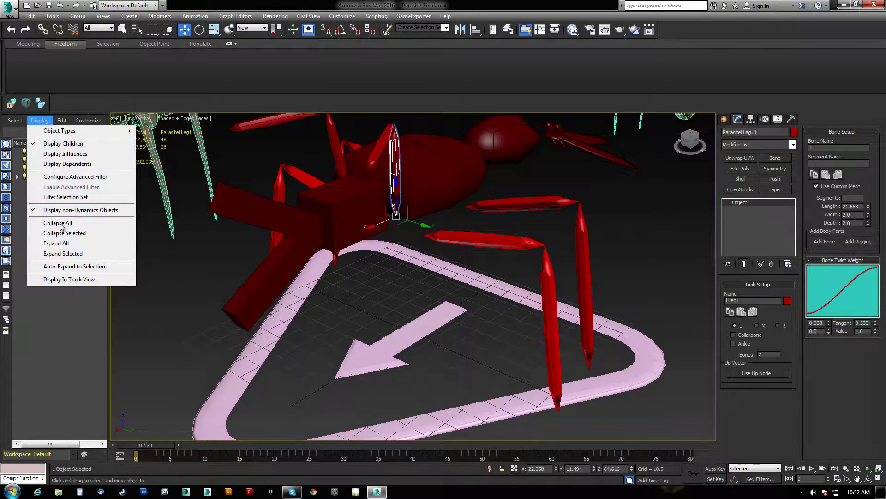
{"action": "left_click", "coordinate": [58, 243]}
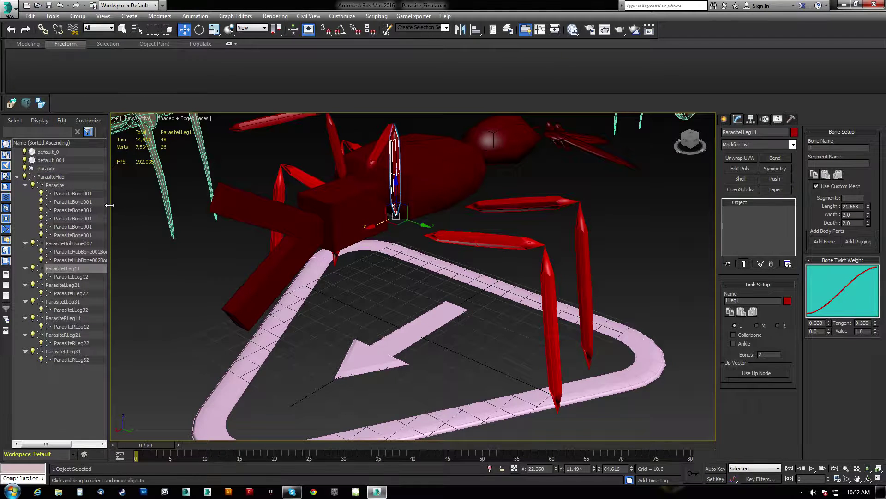
{"action": "left_click_drag", "start_coordinate": [110, 198], "coordinate": [175, 197]}
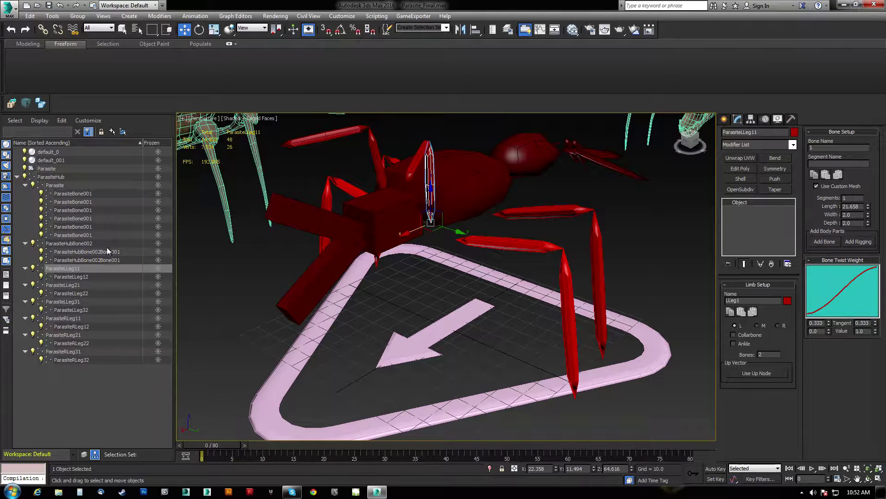
Rename the first left leg's two bones as ParasiteLLeg1A and ParasiteLLeg1B
{"action": "left_click", "coordinate": [73, 267]}
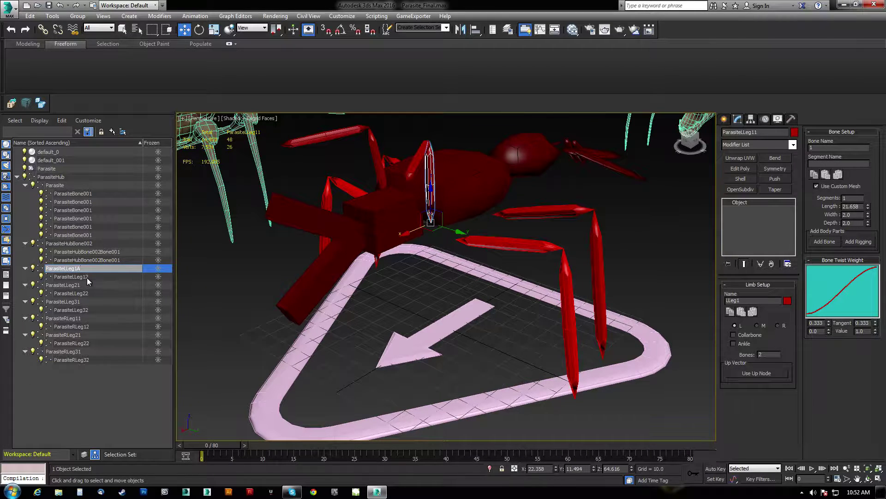
{"action": "left_click", "coordinate": [87, 278]}
{"action": "left_click", "coordinate": [85, 276]}
{"action": "left_click", "coordinate": [91, 276]}
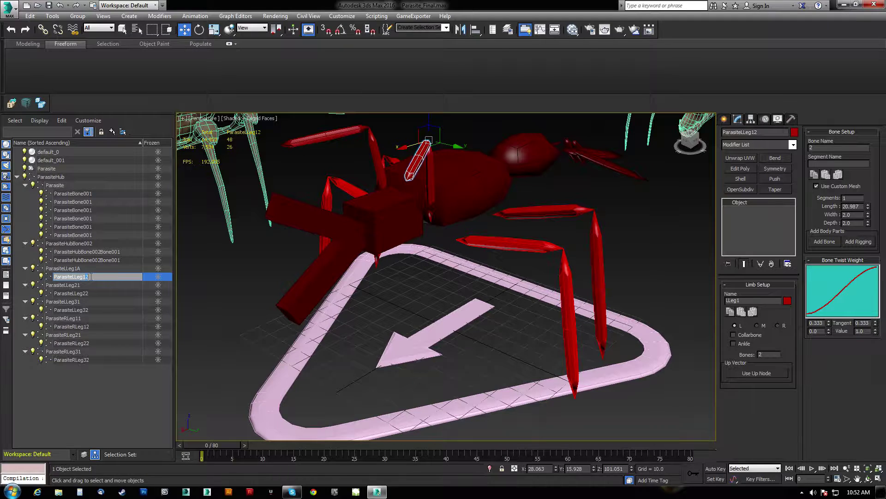
Rename the second left leg's two bones as ParasiteLLeg2A and ParasiteLLeg2B
{"action": "left_click", "coordinate": [77, 284]}
{"action": "left_click", "coordinate": [78, 284]}
{"action": "key", "text": "BackSpace"}
{"action": "type", "text": "A"}
{"action": "left_click", "coordinate": [82, 292]}
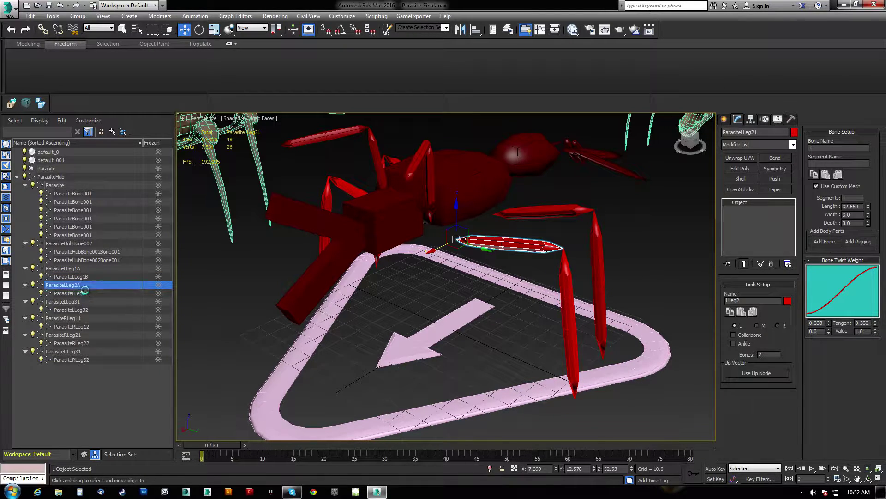
{"action": "left_click", "coordinate": [86, 293]}
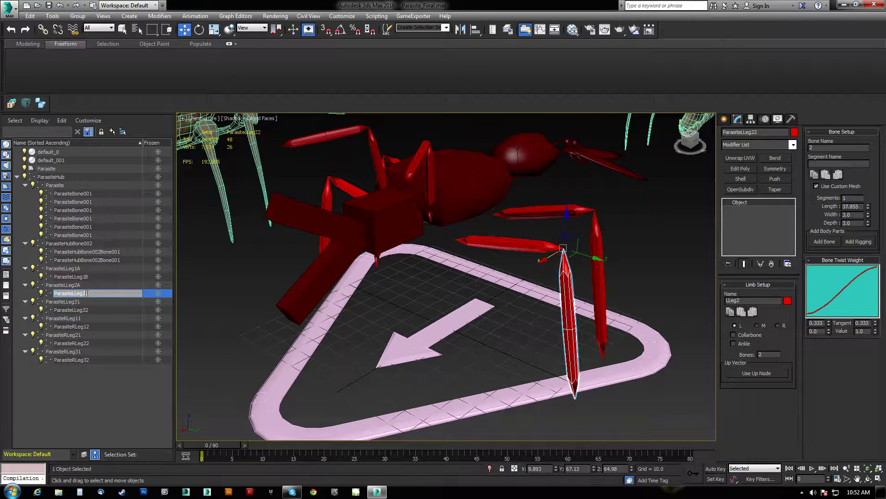
Rename the third left leg's two bones as ParasiteLLeg3A and ParasiteLLeg3B
{"action": "left_click", "coordinate": [77, 301]}
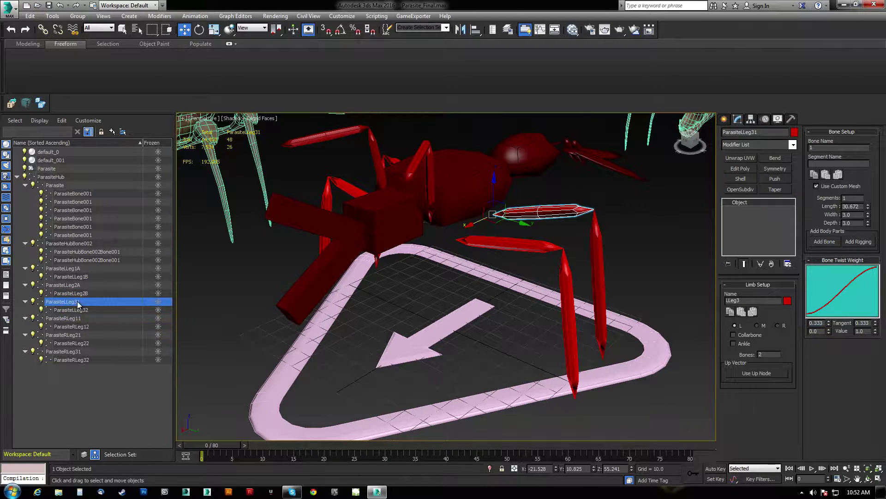
{"action": "left_click", "coordinate": [77, 301]}
{"action": "left_click", "coordinate": [81, 309]}
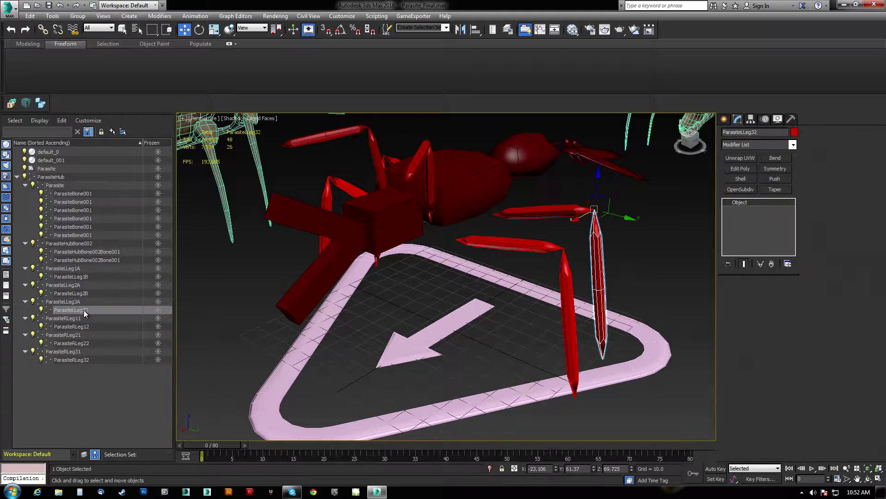
{"action": "left_click", "coordinate": [85, 309]}
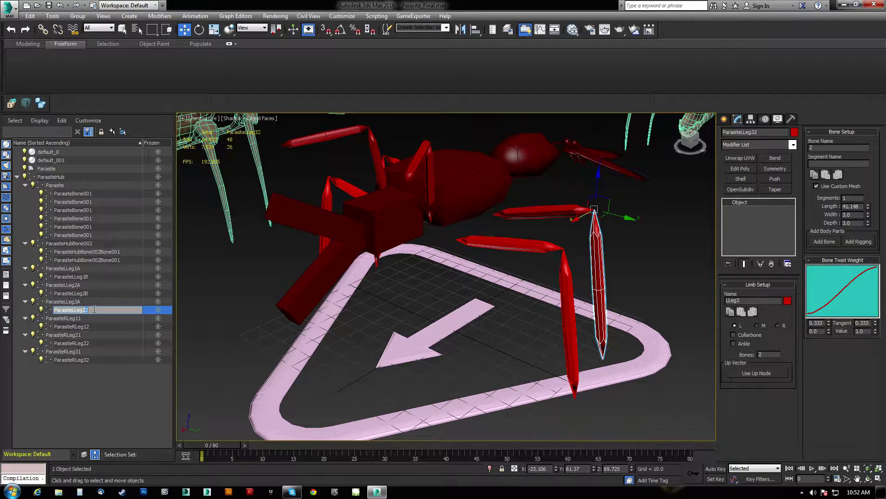
Rename the first right leg's two bones as ParasiteRLeg1A and ParasiteRLeg1B
{"action": "left_click", "coordinate": [77, 318]}
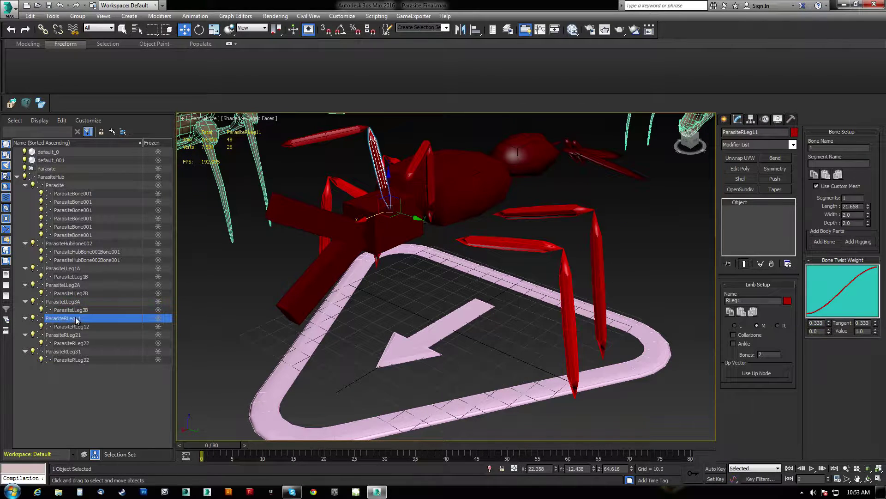
{"action": "left_click", "coordinate": [80, 319]}
{"action": "key", "text": "End"}
{"action": "key", "text": "BackSpace"}
{"action": "type", "text": "A"}
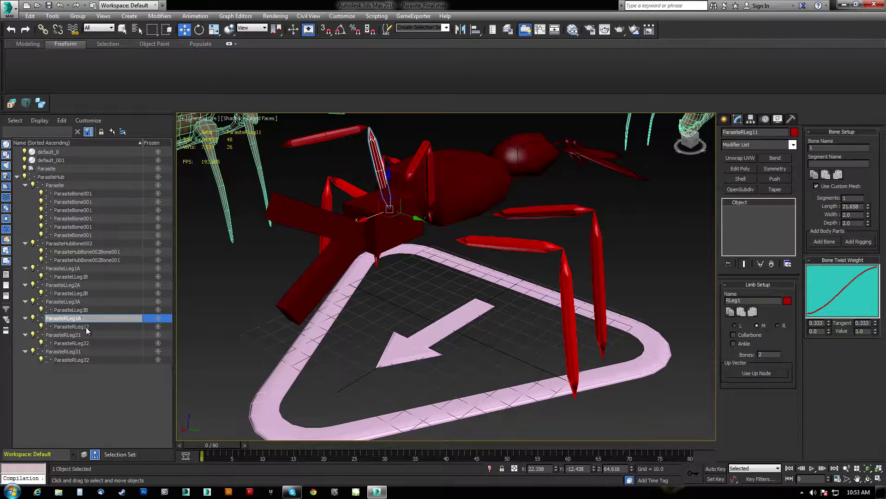
{"action": "left_click", "coordinate": [86, 328]}
{"action": "left_click", "coordinate": [86, 328]}
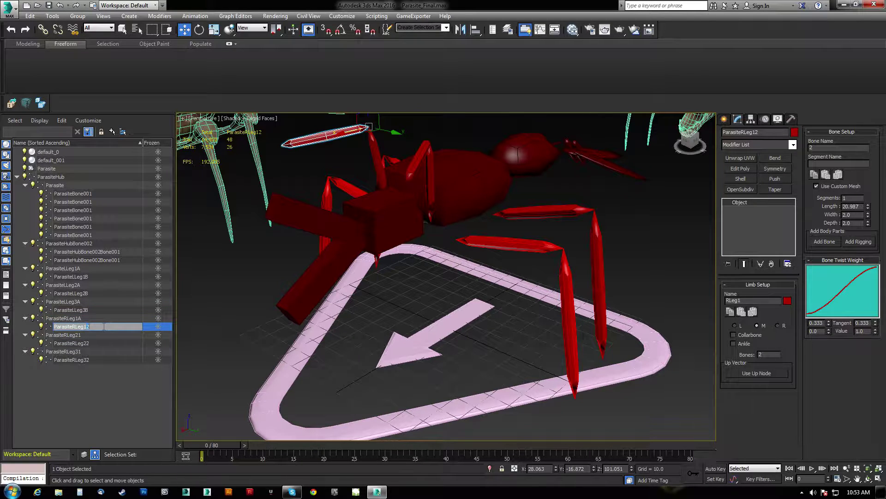
Rename the second right leg's two bones as ParasiteRLeg2A and ParasiteRLeg2B
{"action": "left_click", "coordinate": [79, 336]}
{"action": "left_click", "coordinate": [92, 334]}
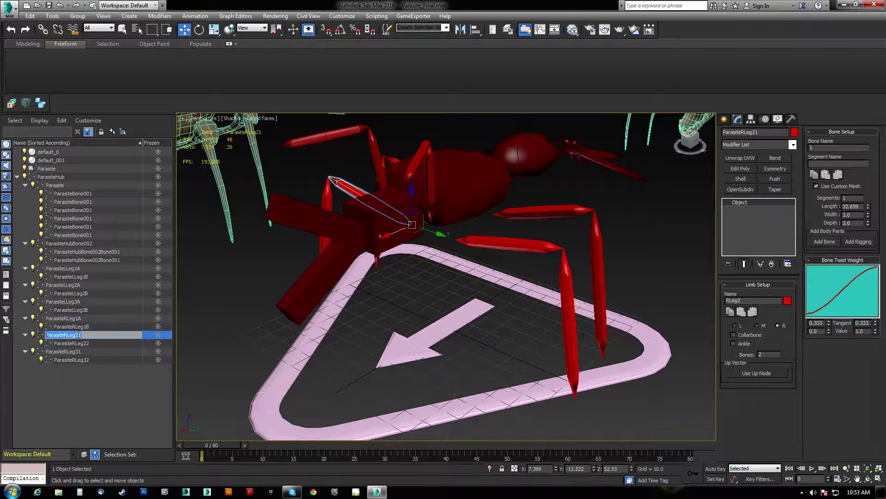
{"action": "key", "text": "End"}
{"action": "key", "text": "BackSpace"}
{"action": "type", "text": "A"}
{"action": "left_click", "coordinate": [85, 342]}
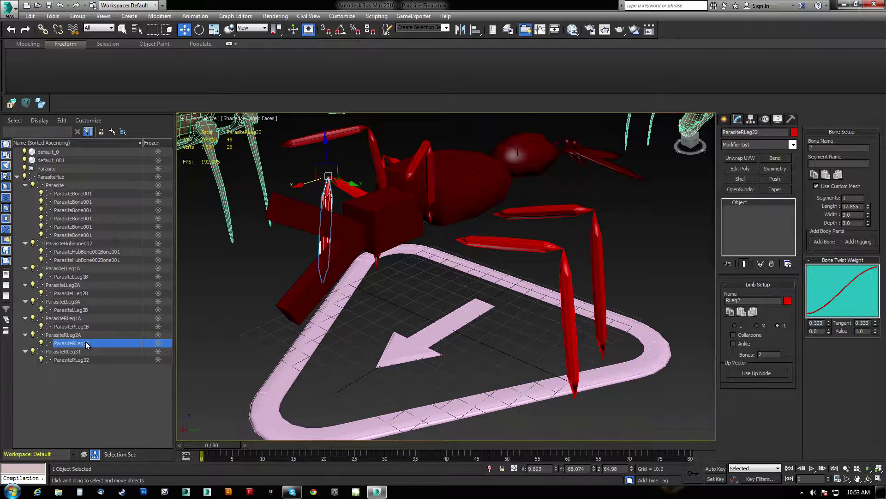
{"action": "left_click", "coordinate": [85, 343]}
{"action": "type", "text": "B"}
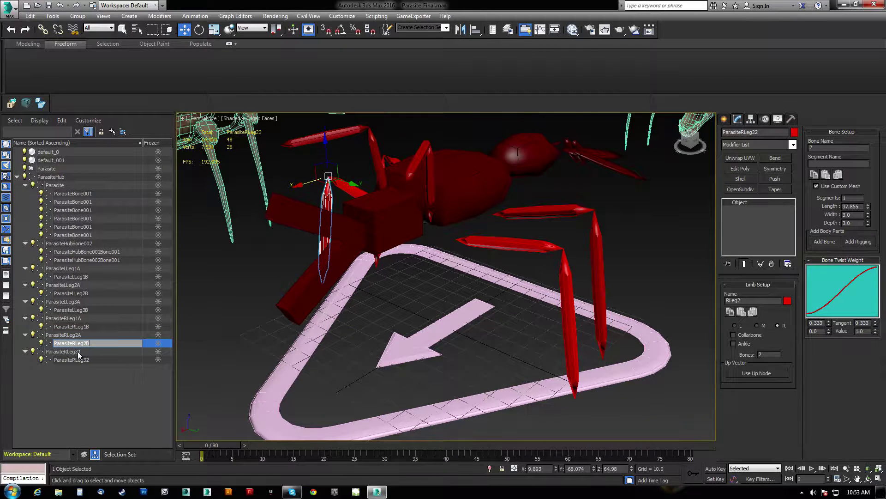
Rename the third right leg's two bones as ParasiteRLeg3A and ParasiteRLeg3B
{"action": "left_click", "coordinate": [77, 351]}
{"action": "left_click", "coordinate": [76, 351]}
{"action": "key", "text": "End"}
{"action": "key", "text": "BackSpace"}
{"action": "type", "text": "A"}
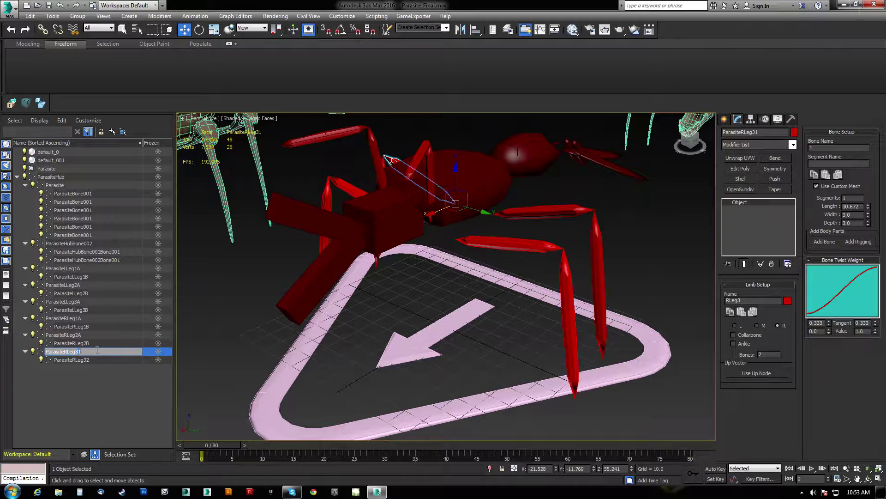
{"action": "left_click", "coordinate": [85, 360]}
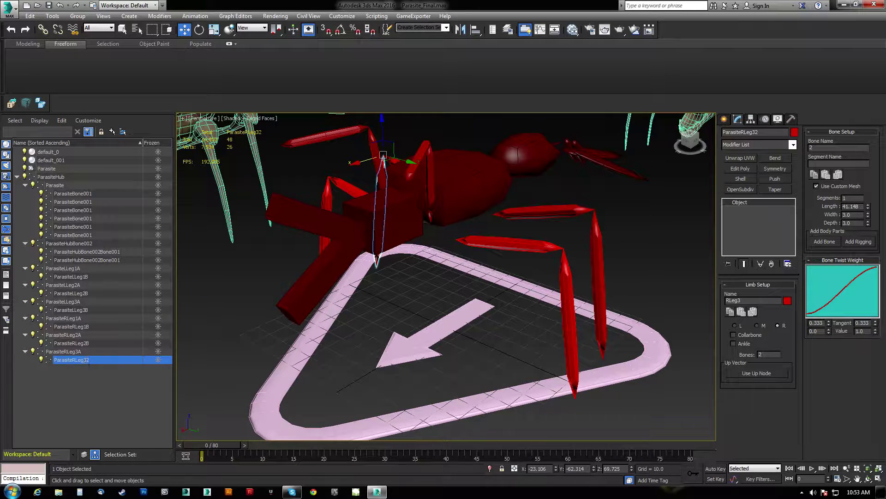
{"action": "left_click", "coordinate": [85, 360]}
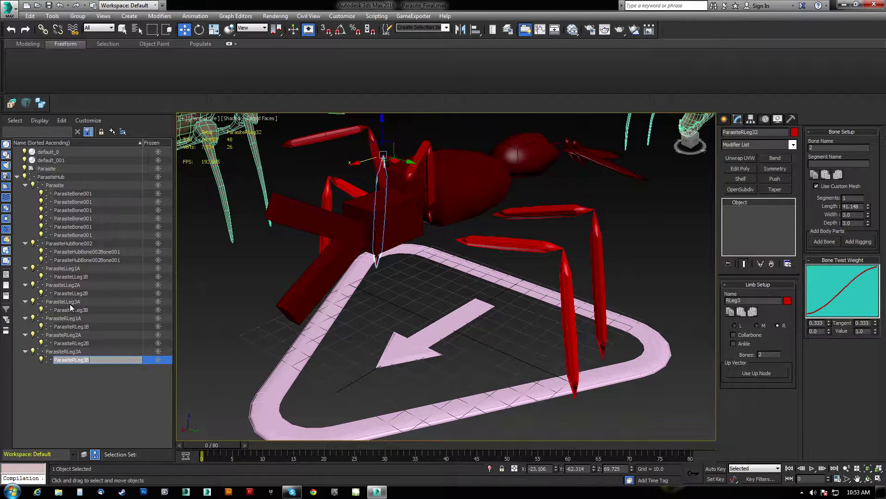
{"action": "type", "text": "B"}
Try to rename the lower jaw bone with a LowerJaw ending
{"action": "left_click", "coordinate": [86, 259]}
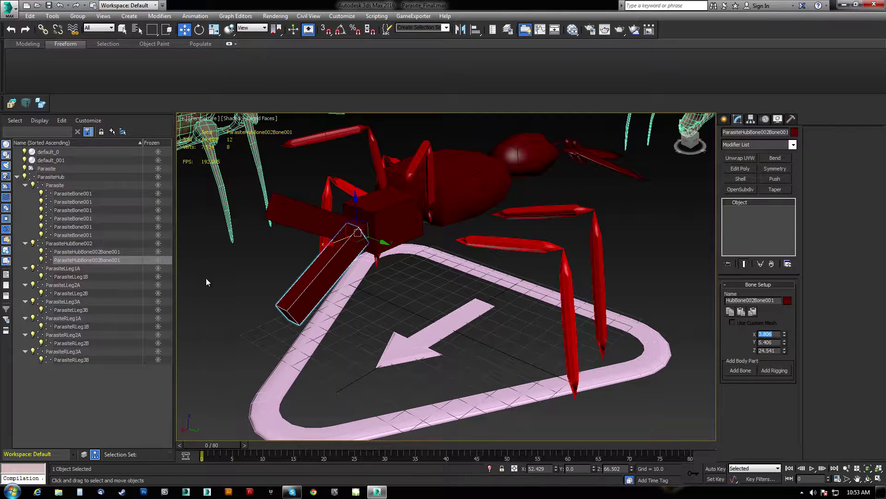
{"action": "left_click", "coordinate": [85, 260]}
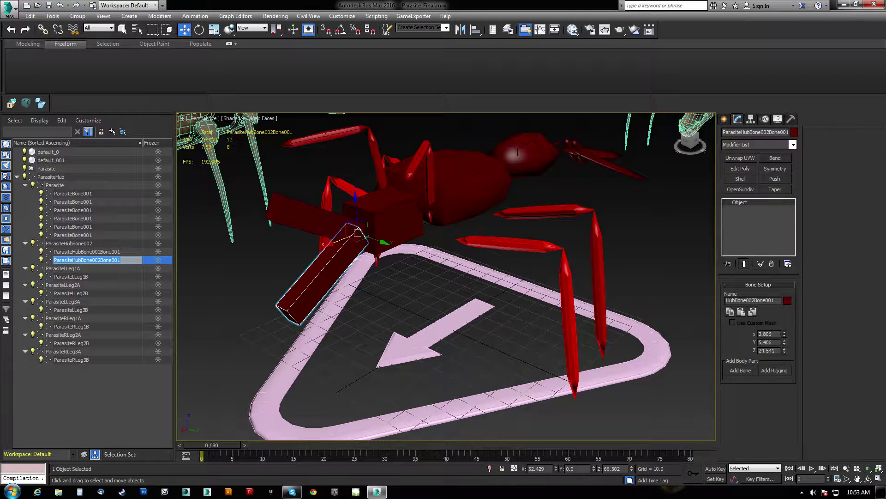
{"action": "left_click_drag", "start_coordinate": [73, 260], "coordinate": [160, 265]}
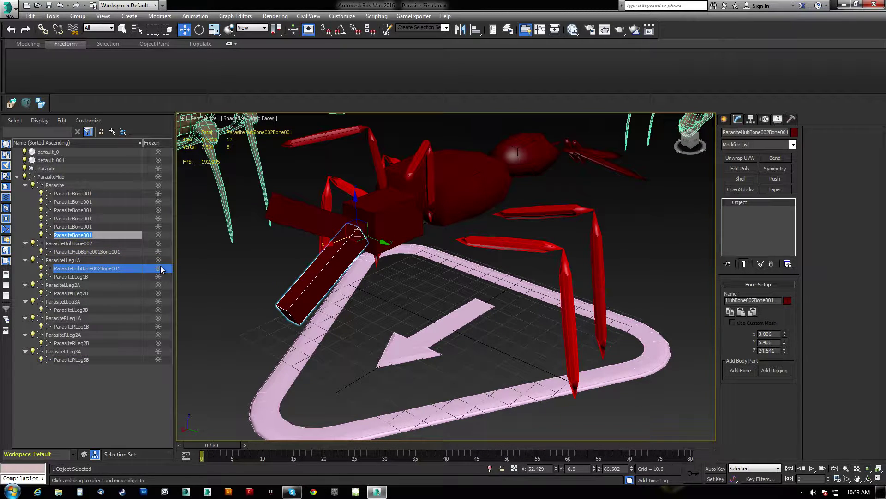
{"action": "type", "text": "LowerJa"}
{"action": "key", "text": "Return"}
Rename the small left bone at the abdomen's rear tip, currently named LowerJa, as ParasiteLeftTesticle
{"action": "left_click", "coordinate": [81, 235]}
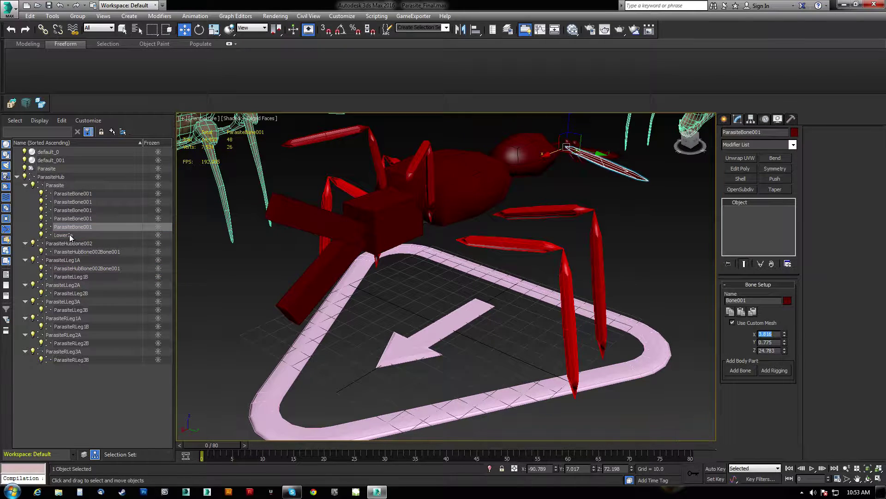
{"action": "middle_click_drag", "start_coordinate": [459, 193], "coordinate": [410, 277], "text": "alt"}
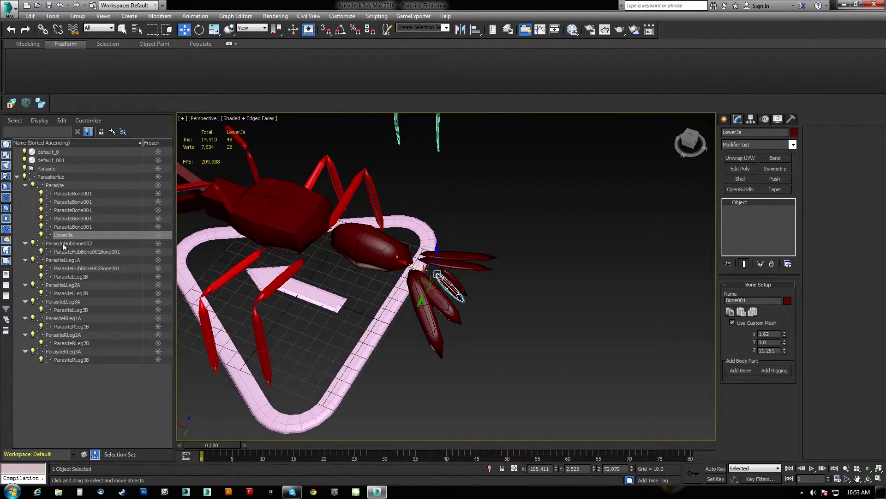
{"action": "double_click", "coordinate": [67, 235]}
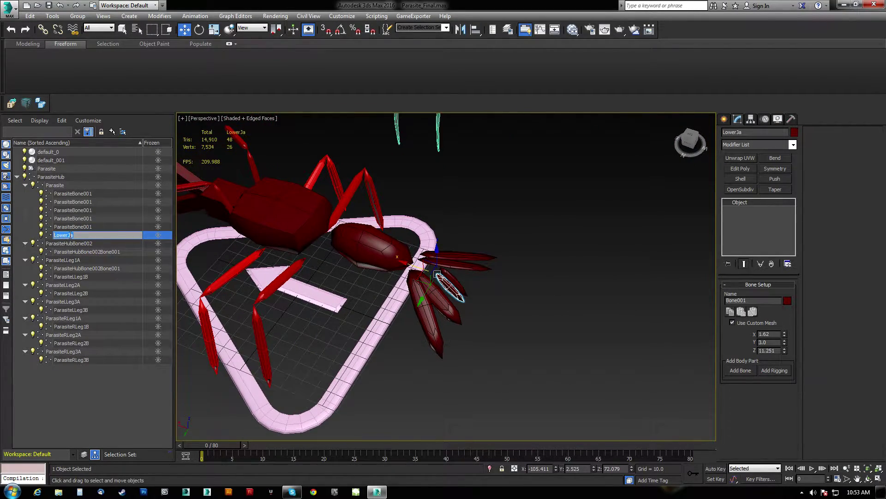
{"action": "type", "text": "Par"}
{"action": "type", "text": "le"}
{"action": "key", "text": "Return"}
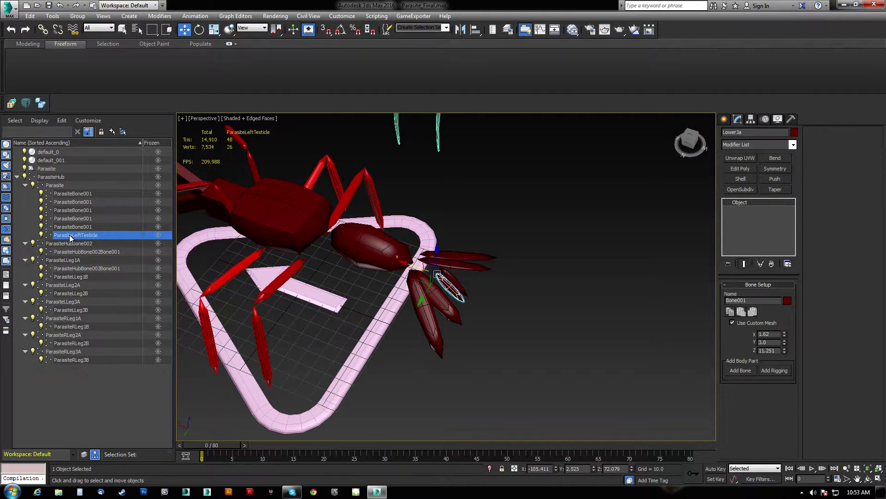
Rename the matching small bone on the other side of the abdomen's rear tip as ParasiteRightTesticle
{"action": "left_click", "coordinate": [79, 227]}
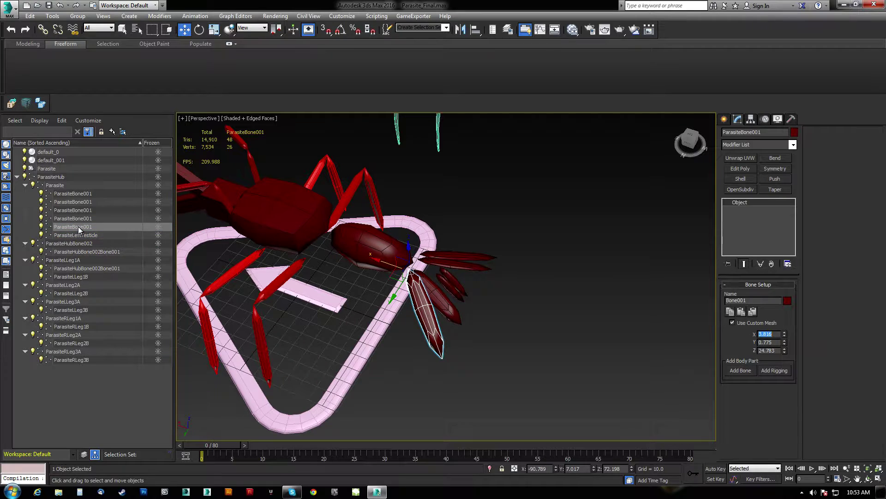
{"action": "left_click", "coordinate": [85, 212]}
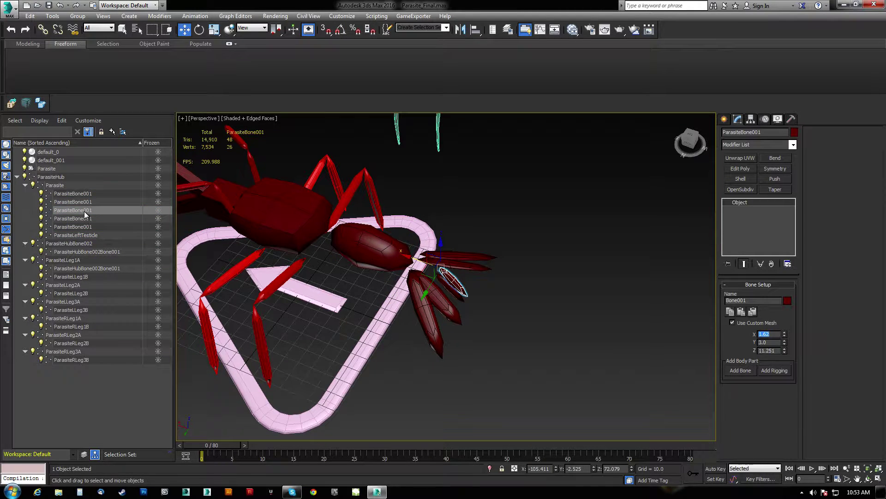
{"action": "left_click", "coordinate": [84, 212]}
{"action": "left_click_drag", "start_coordinate": [73, 210], "coordinate": [98, 210]}
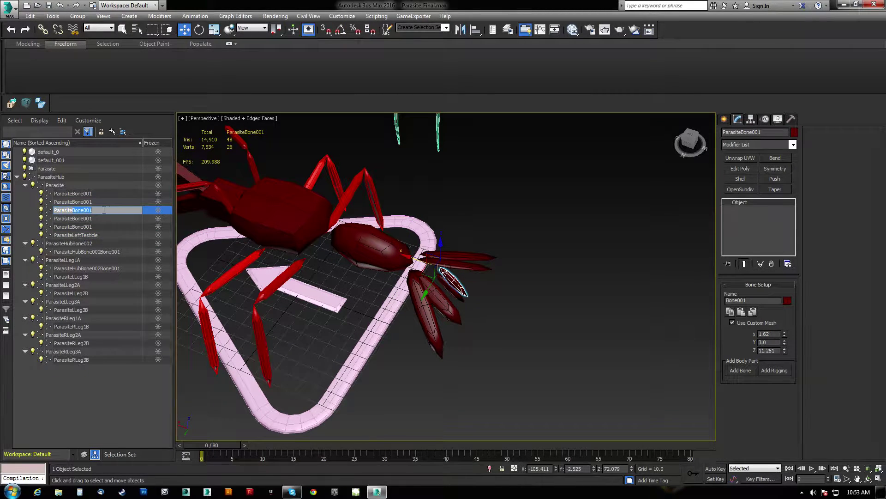
{"action": "type", "text": "Rig"}
{"action": "key", "text": "Return"}
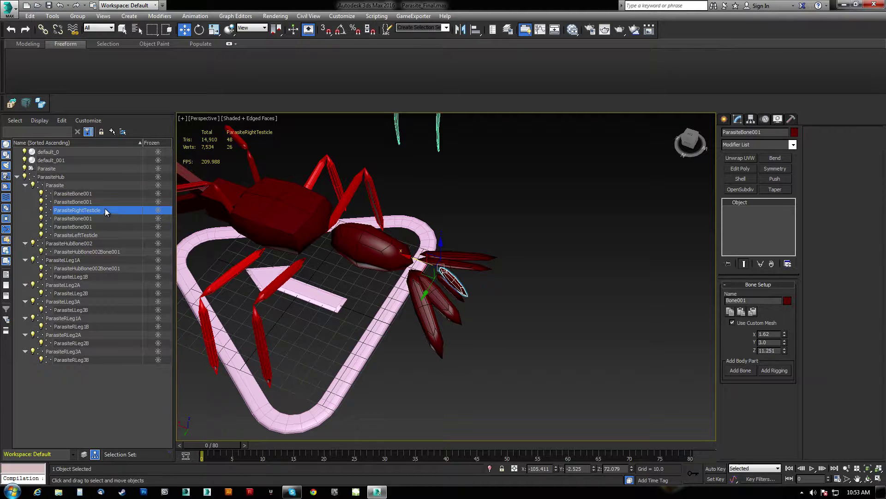
Rename one side's longer and shorter tail fin bones as ParasiteLeftFin1 and ParasiteLeftFin2
{"action": "left_click", "coordinate": [82, 194]}
{"action": "left_click", "coordinate": [83, 193]}
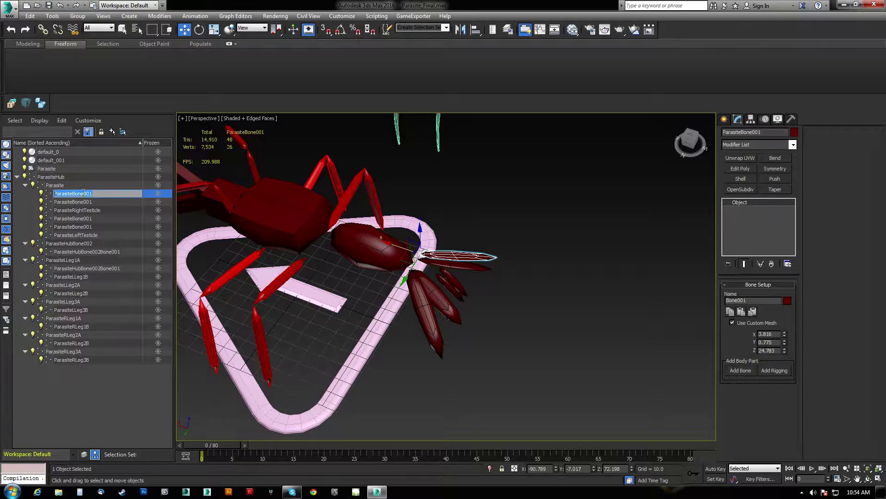
{"action": "type", "text": "Lef"}
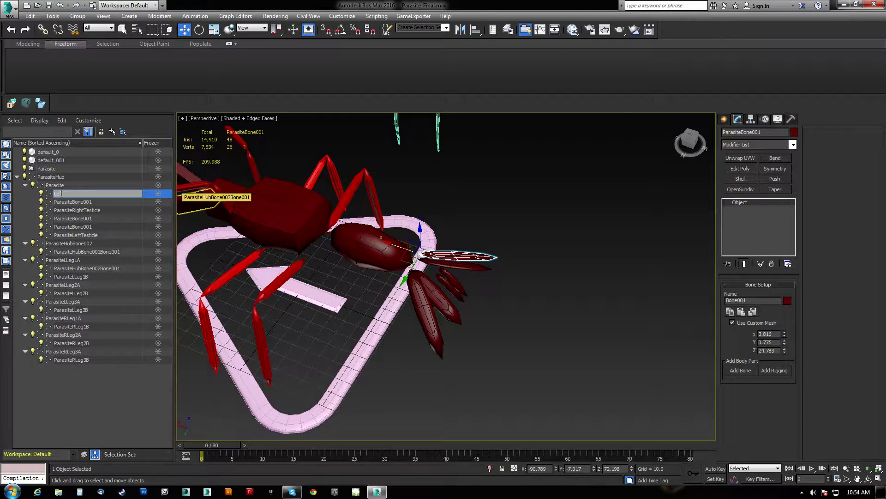
{"action": "type", "text": "arasiteLef"}
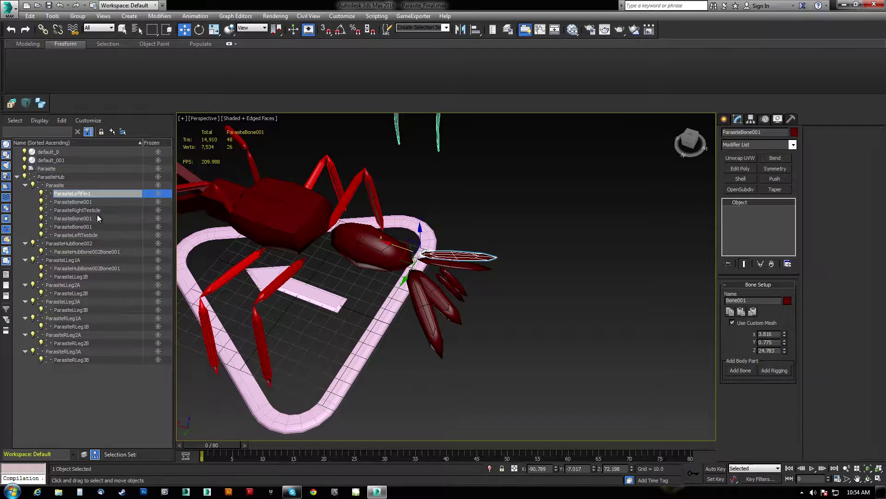
{"action": "key", "text": "Return"}
{"action": "left_click", "coordinate": [74, 202]}
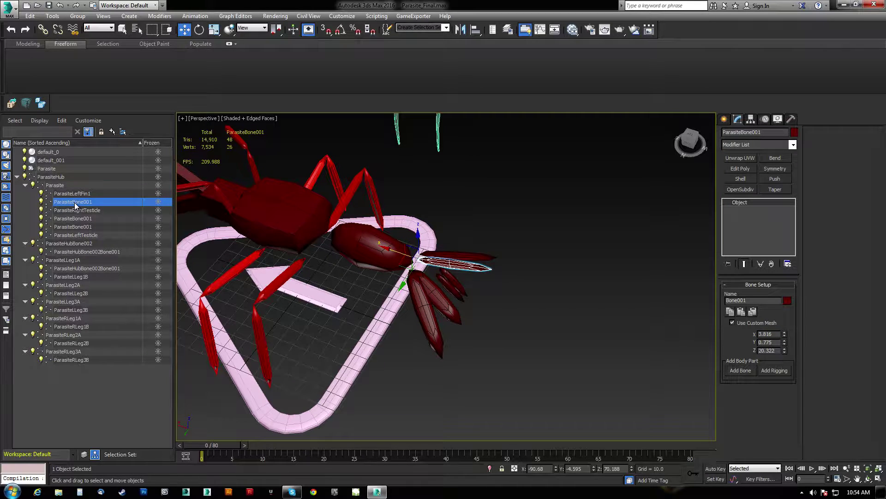
{"action": "left_click", "coordinate": [74, 202]}
{"action": "type", "text": "ParasiteLeft"}
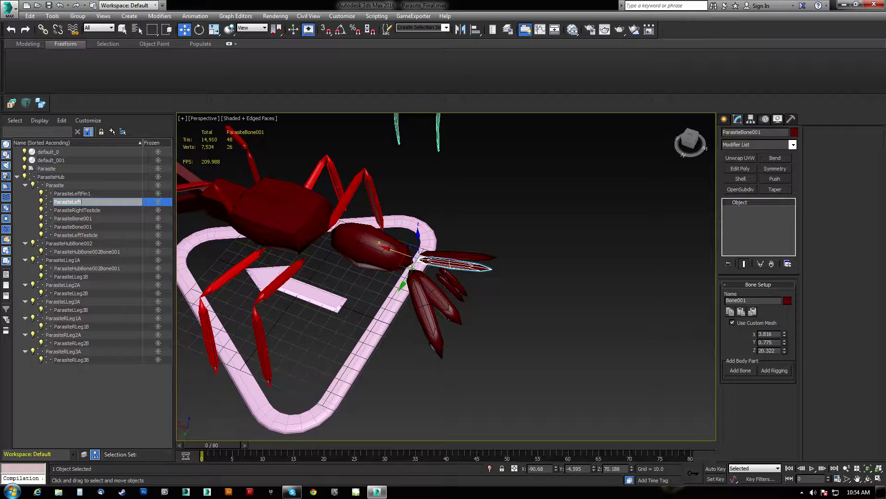
{"action": "key", "text": "Return"}
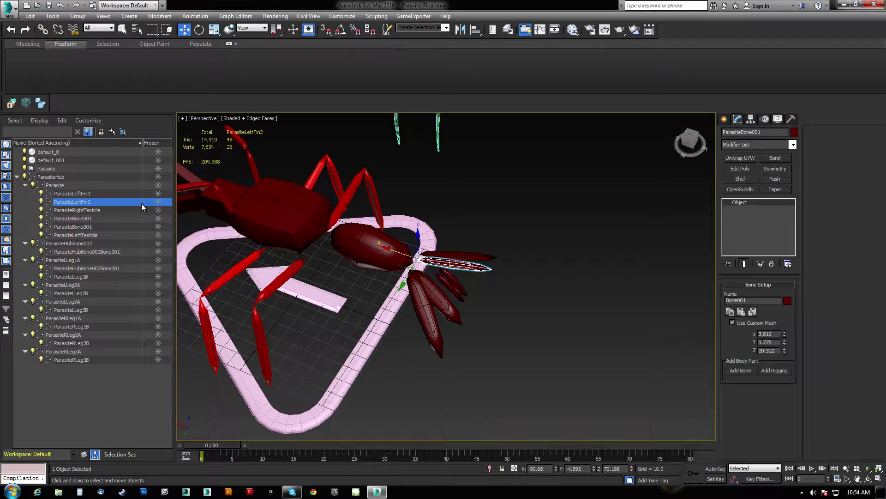
Rename the opposite side's shorter tail fin bone as ParasiteRightFin2 and its longer fin bone as ParasiteLeftFin1
{"action": "left_click", "coordinate": [82, 218]}
{"action": "left_click", "coordinate": [84, 218]}
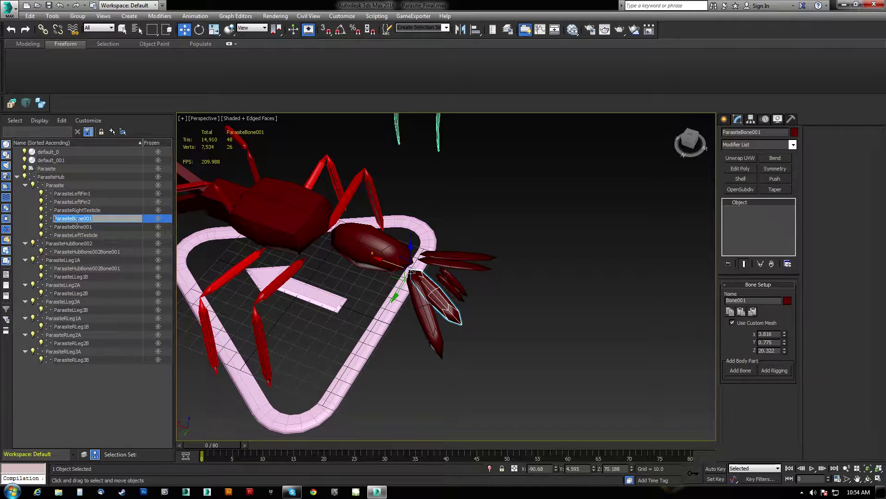
{"action": "type", "text": "ParasiteRightFin2"}
{"action": "left_click", "coordinate": [82, 227]}
{"action": "left_click", "coordinate": [85, 226]}
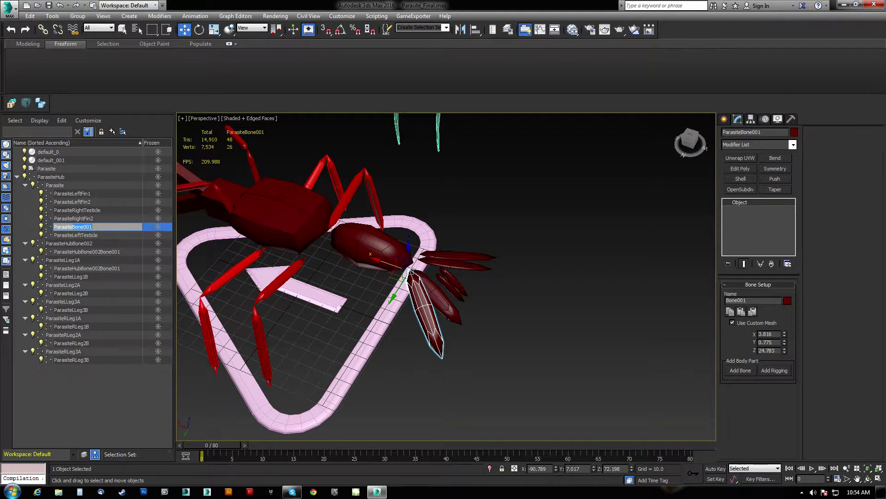
{"action": "type", "text": "Lf"}
Rename the upper jaw bone under the head as ParasiteUpperJaw
{"action": "left_click", "coordinate": [73, 252]}
{"action": "middle_click_drag", "start_coordinate": [262, 254], "coordinate": [388, 288]}
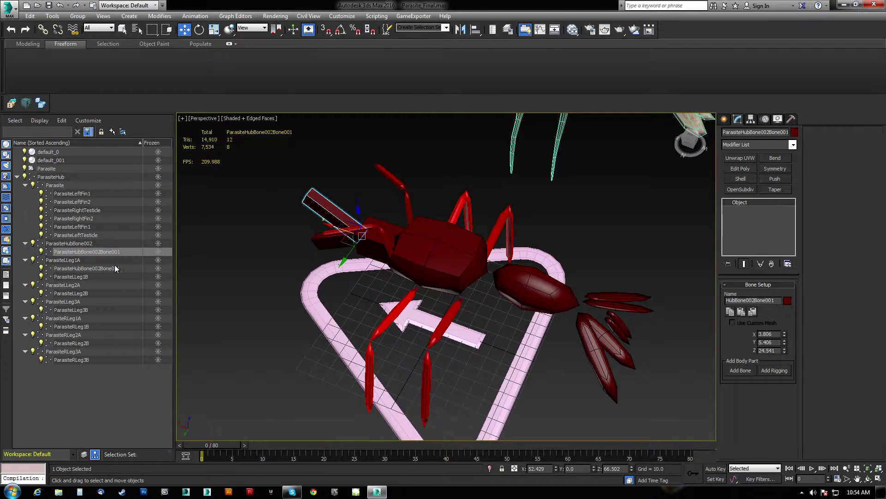
{"action": "left_click", "coordinate": [97, 254]}
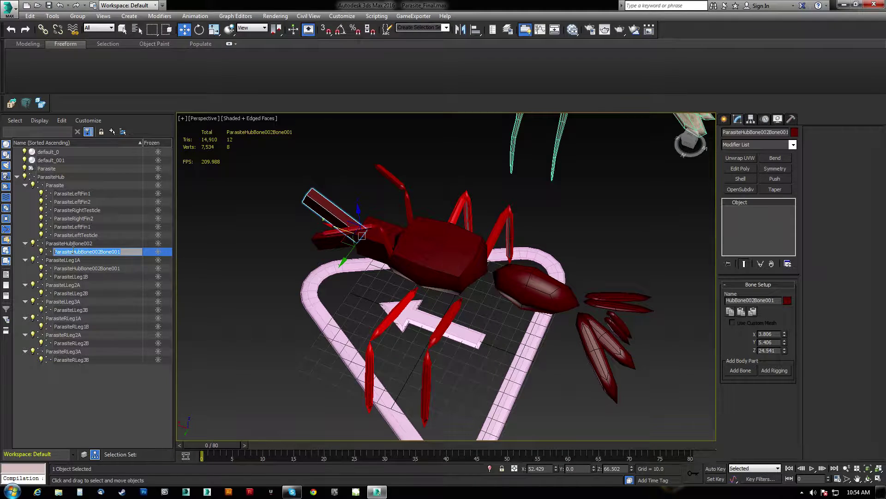
{"action": "left_click_drag", "start_coordinate": [72, 253], "coordinate": [138, 252]}
{"action": "type", "text": "UpperJaw"}
{"action": "key", "text": "Return"}
Rename the lower jaw bone, listed under ParasiteLLeg1A, as ParasiteLowerJaw
{"action": "left_click", "coordinate": [95, 268]}
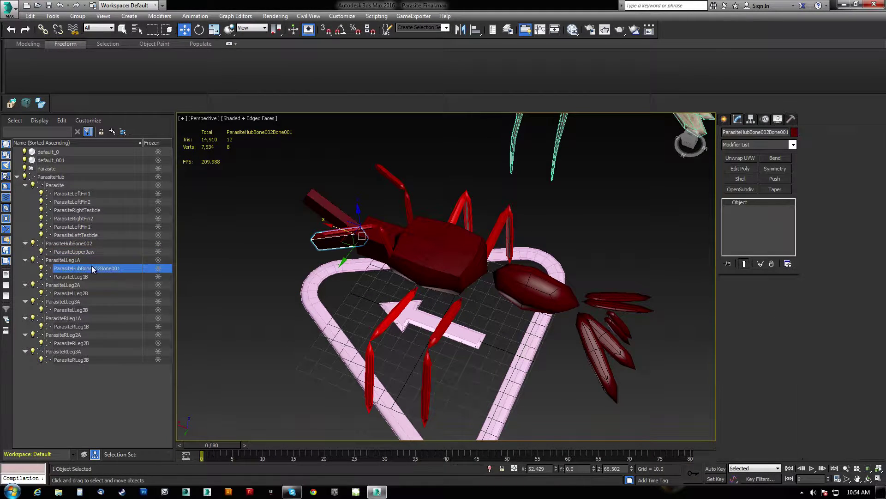
{"action": "left_click", "coordinate": [95, 267]}
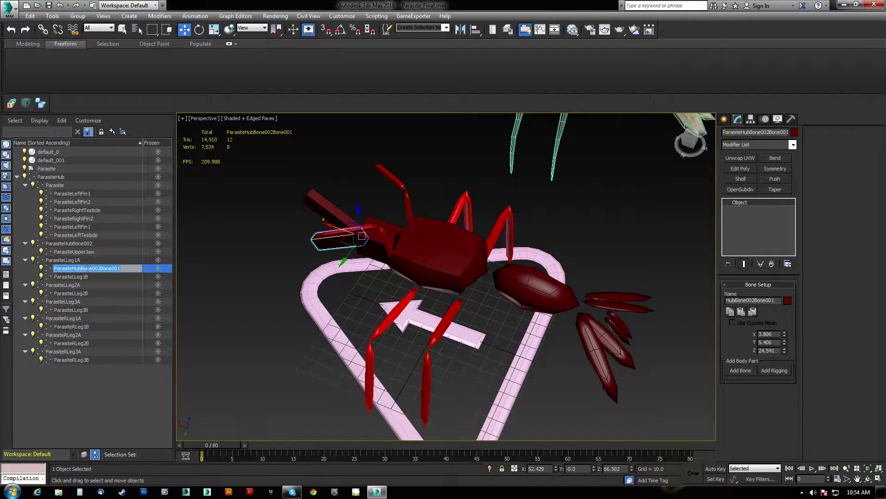
{"action": "left_click_drag", "start_coordinate": [73, 268], "coordinate": [134, 270]}
{"action": "type", "text": "LowerJaw"}
{"action": "key", "text": "Return"}
Test the jaw hierarchy by rotating the head bone, and undo the rotation
{"action": "middle_click_drag", "start_coordinate": [394, 217], "coordinate": [396, 210], "text": "alt"}
{"action": "left_click", "coordinate": [397, 210]}
{"action": "key", "text": "e"}
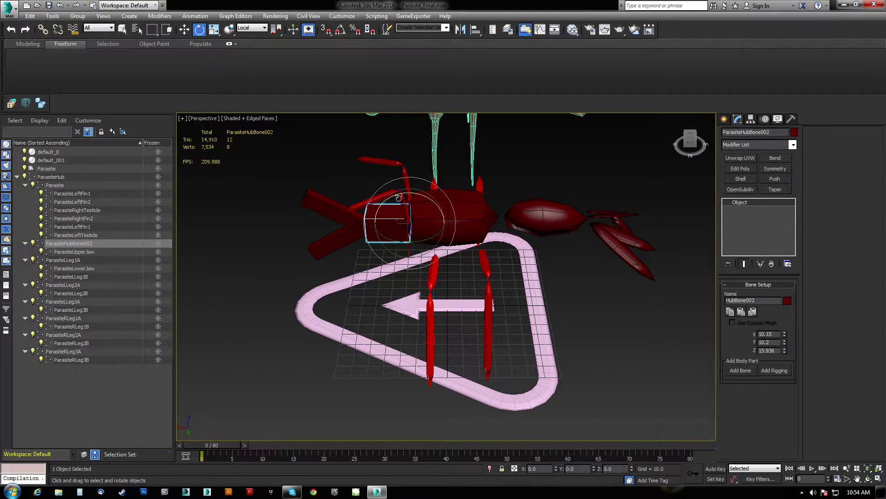
{"action": "left_click_drag", "start_coordinate": [399, 198], "coordinate": [364, 230]}
{"action": "key", "text": "ctrl+z"}
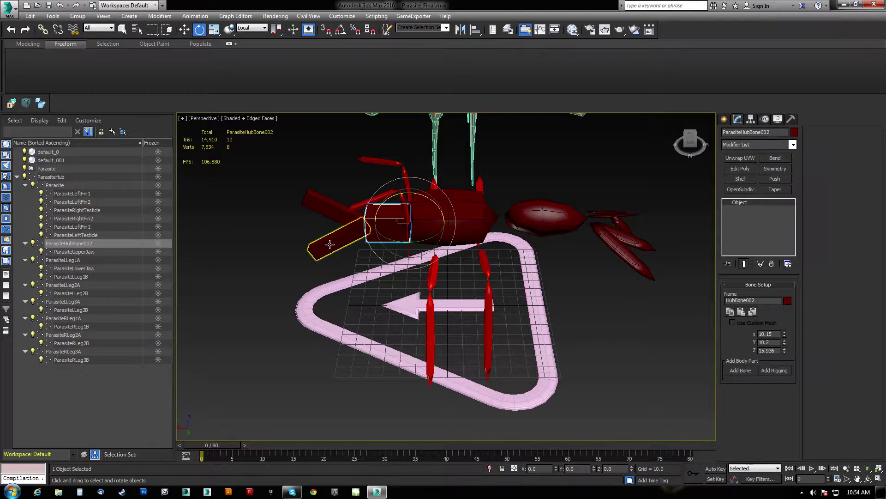
Link the lower jaw bone to the head bone and test the link with a head rotation that is undone
{"action": "left_click", "coordinate": [328, 244]}
{"action": "left_click", "coordinate": [43, 30]}
{"action": "left_click_drag", "start_coordinate": [308, 247], "coordinate": [389, 227]}
{"action": "left_click", "coordinate": [389, 228]}
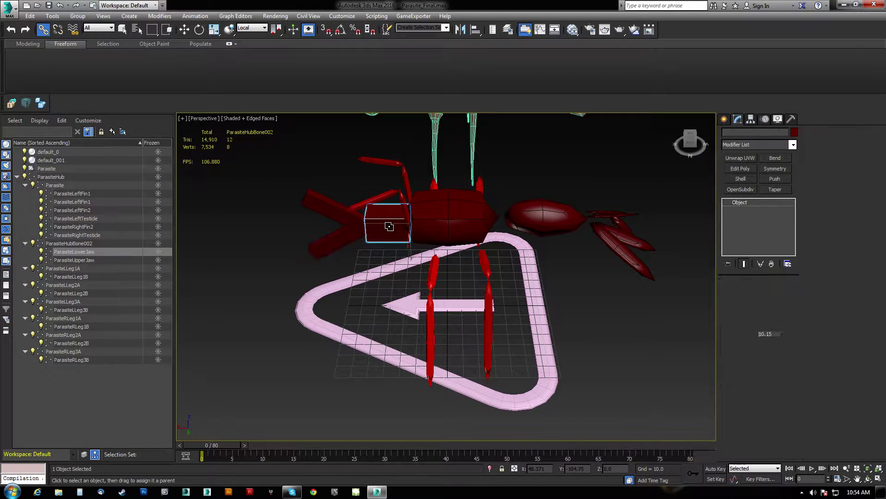
{"action": "key", "text": "e"}
{"action": "mouse_move", "coordinate": [398, 196]}
{"action": "left_mouse_down"}
{"action": "mouse_move", "coordinate": [424, 194]}
{"action": "mouse_move", "coordinate": [373, 204]}
{"action": "mouse_move", "coordinate": [409, 196]}
{"action": "left_mouse_up"}
{"action": "key", "text": "ctrl+z"}
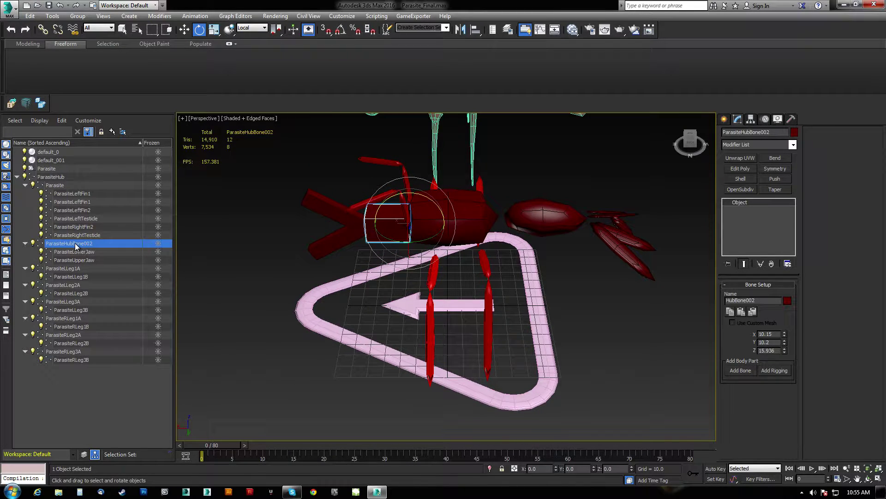
Rename the head bone as ParasiteHead and the abdomen bone as ParasiteAbdomen
{"action": "left_click", "coordinate": [75, 243]}
{"action": "type", "text": "ParasiteHead"}
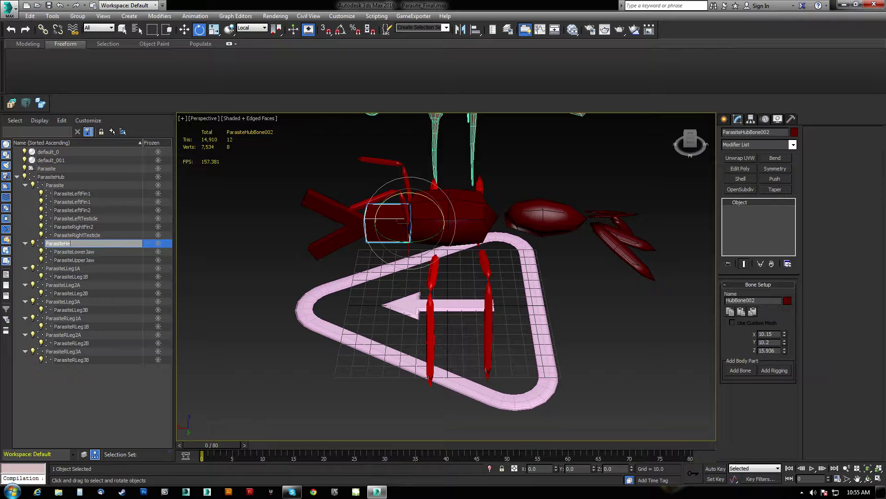
{"action": "key", "text": "Return"}
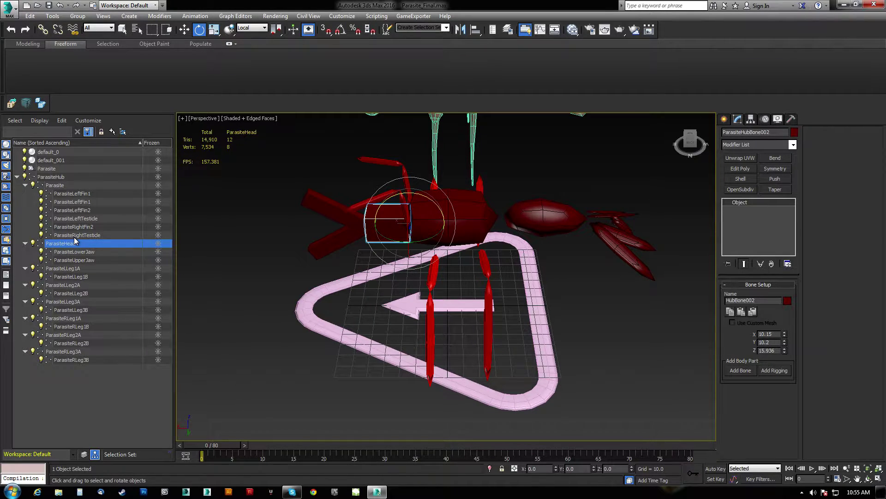
{"action": "left_click", "coordinate": [56, 187]}
{"action": "left_click", "coordinate": [67, 185]}
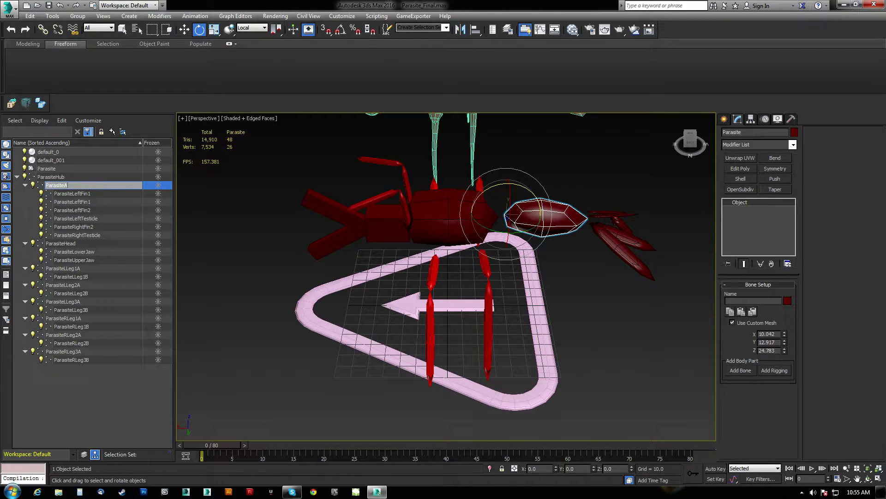
{"action": "type", "text": "Abdomen"}
{"action": "key", "text": "Return"}
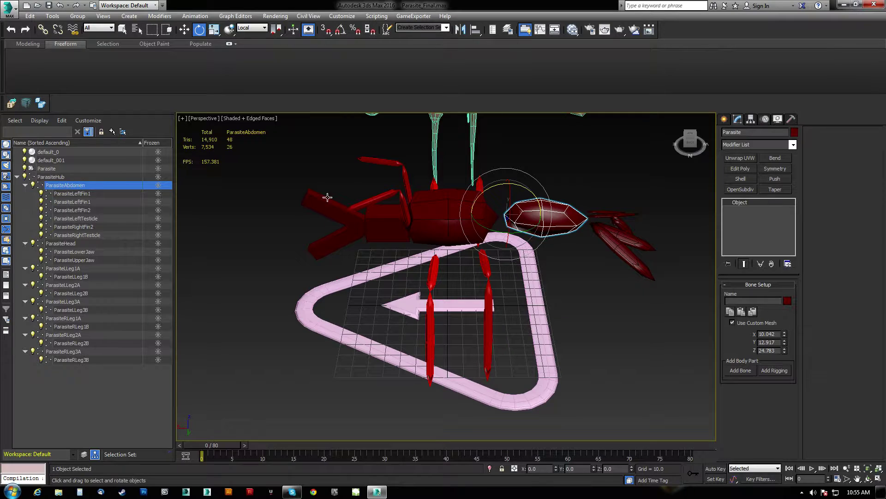
Rename the central body hub as ParasiteThorax
{"action": "left_click", "coordinate": [425, 205]}
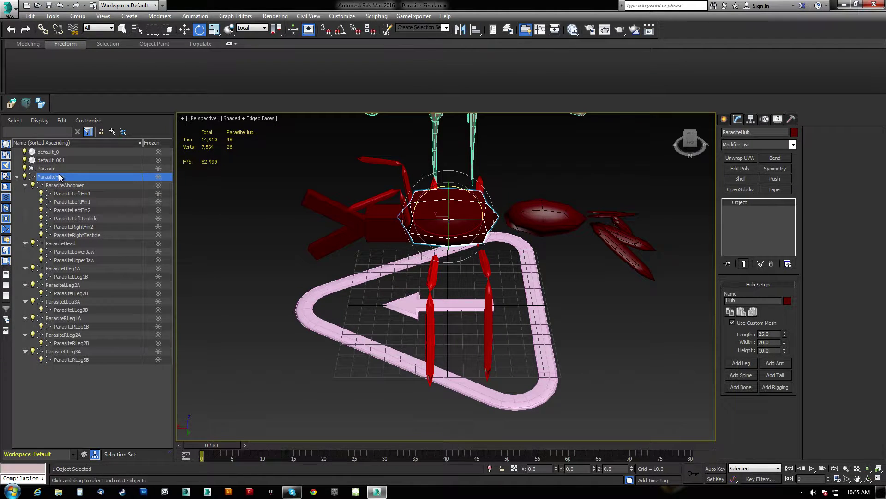
{"action": "left_click", "coordinate": [137, 178]}
{"action": "type", "text": "Thorax"}
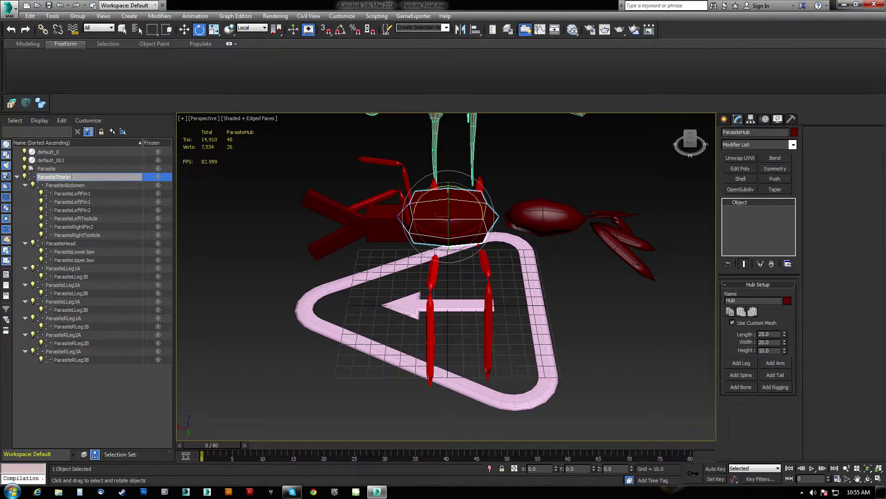
{"action": "key", "text": "Return"}
Rename the triangular CAT parent object as ParasiteCATHelper
{"action": "left_click", "coordinate": [46, 169]}
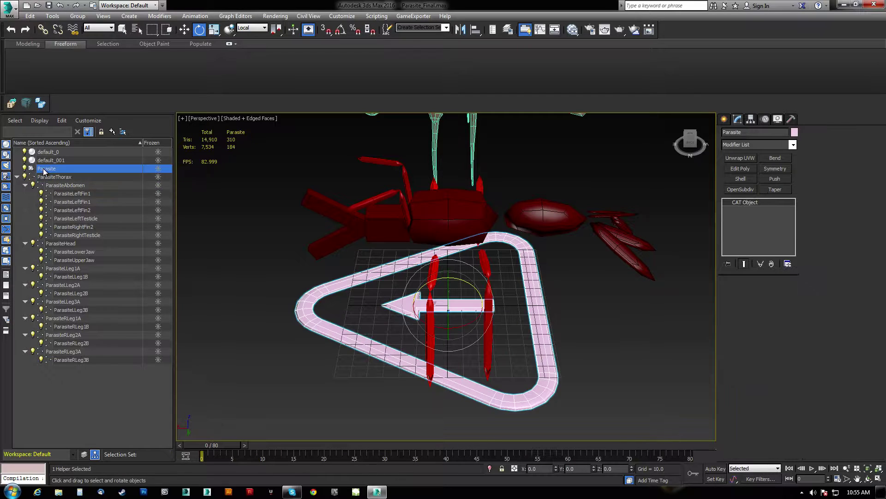
{"action": "left_click", "coordinate": [52, 169]}
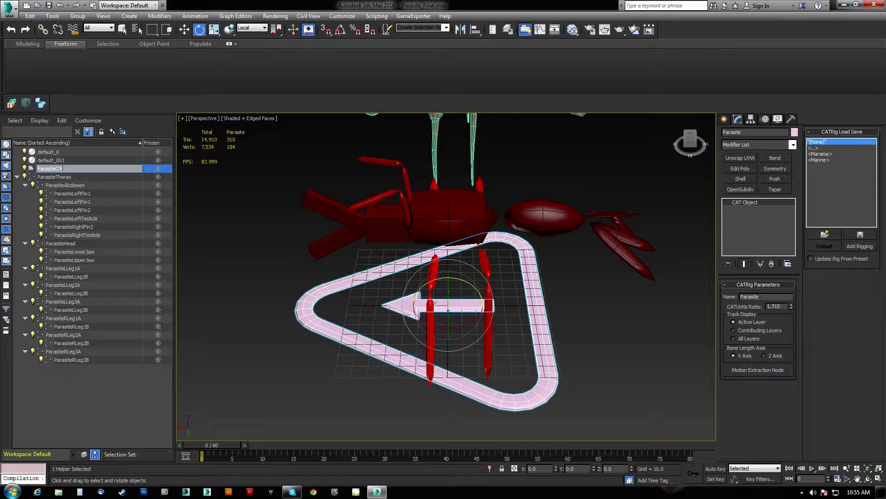
{"action": "type", "text": "CATHelper"}
{"action": "key", "text": "Return"}
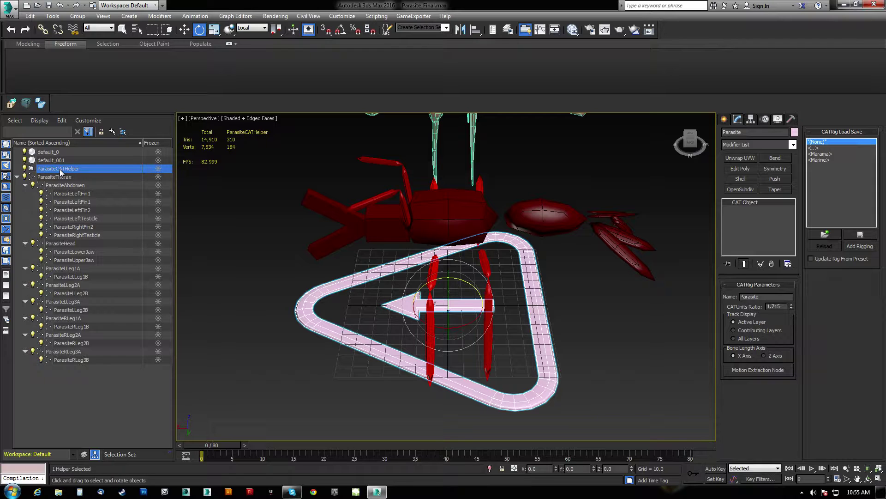
Rename the default_0 creature mesh standing away from the rig as ParasiteSkMesh
{"action": "middle_click_drag", "start_coordinate": [460, 248], "coordinate": [417, 257]}
{"action": "scroll", "coordinate": [379, 250], "scroll_direction": "down", "scroll_amount": 5}
{"action": "left_click", "coordinate": [532, 199]}
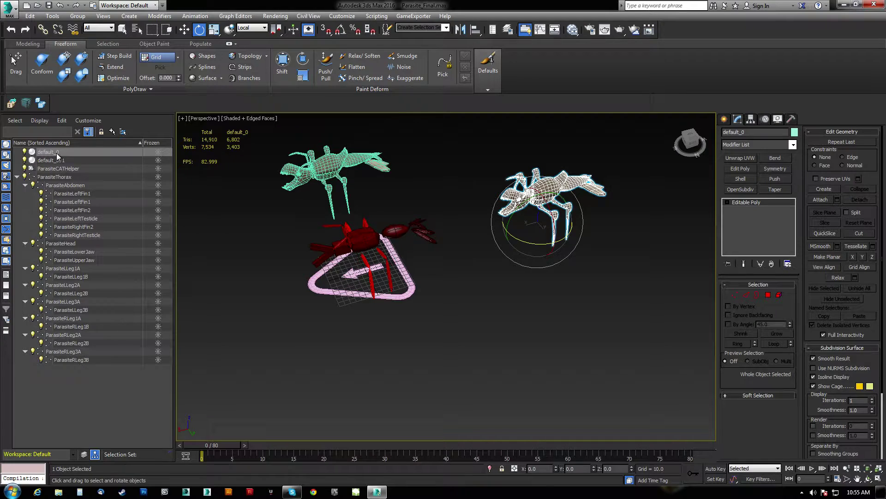
{"action": "double_click", "coordinate": [57, 153]}
{"action": "type", "text": "ParasiteSkMesh"}
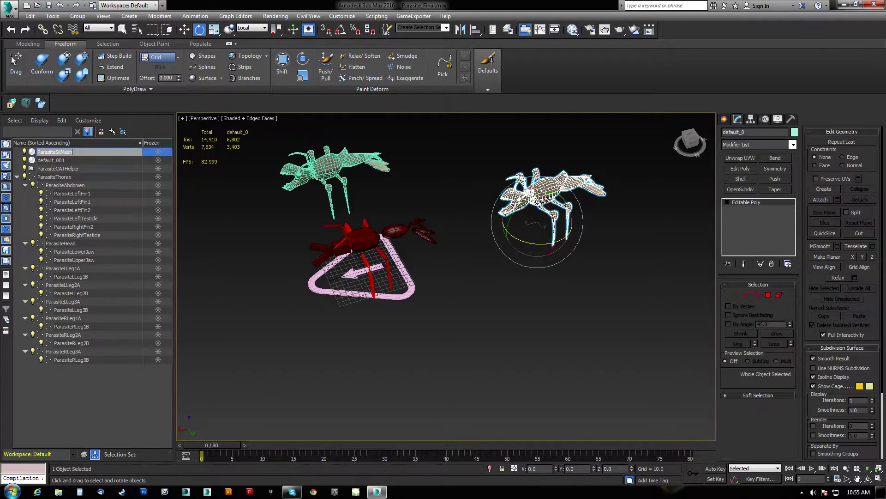
{"action": "key", "text": "Return"}
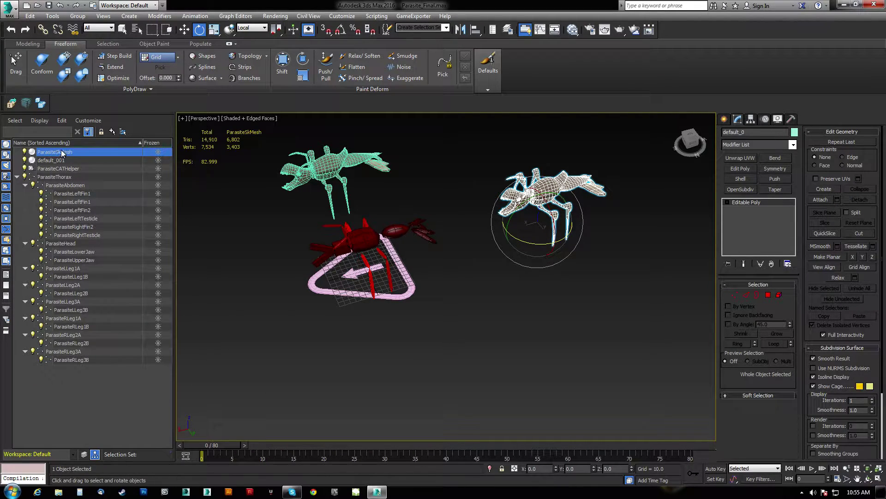
Delete the duplicate creature mesh default_001 floating directly above the bone rig
{"action": "left_click", "coordinate": [336, 181]}
{"action": "key", "text": "Delete"}
{"action": "middle_click_drag", "start_coordinate": [362, 180], "coordinate": [364, 248], "text": "alt"}
{"action": "scroll", "coordinate": [364, 248], "scroll_direction": "up", "scroll_amount": 4}
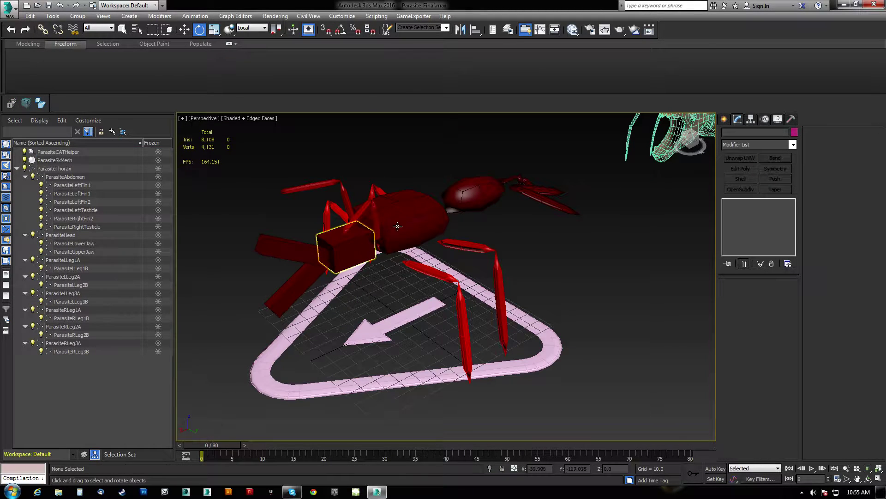
Batch-rename the thorax and all its child bones, removing the first 8 characters and adding the prefix b_
{"action": "left_click", "coordinate": [416, 217]}
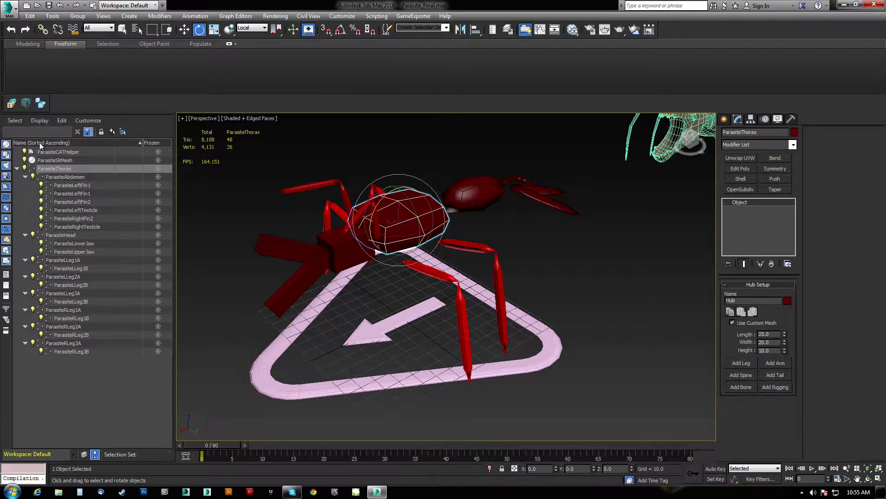
{"action": "left_click", "coordinate": [15, 120]}
{"action": "left_click", "coordinate": [32, 164]}
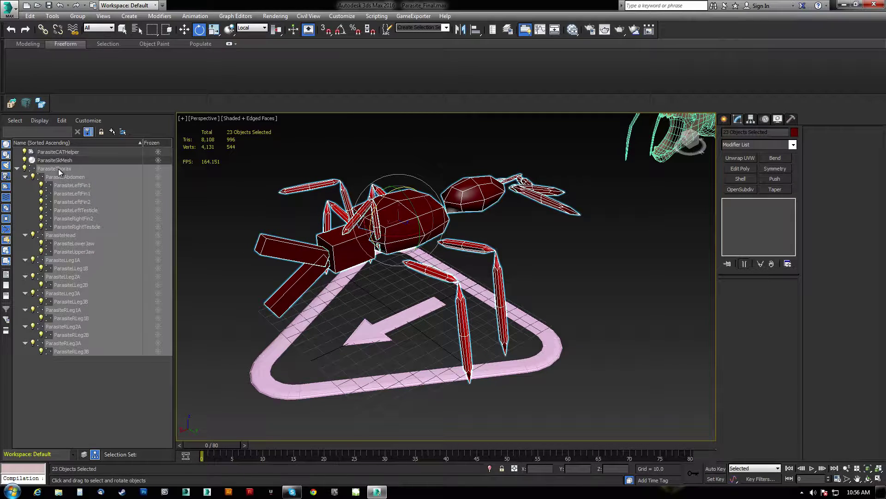
{"action": "left_click", "coordinate": [52, 15]}
{"action": "left_click", "coordinate": [86, 215]}
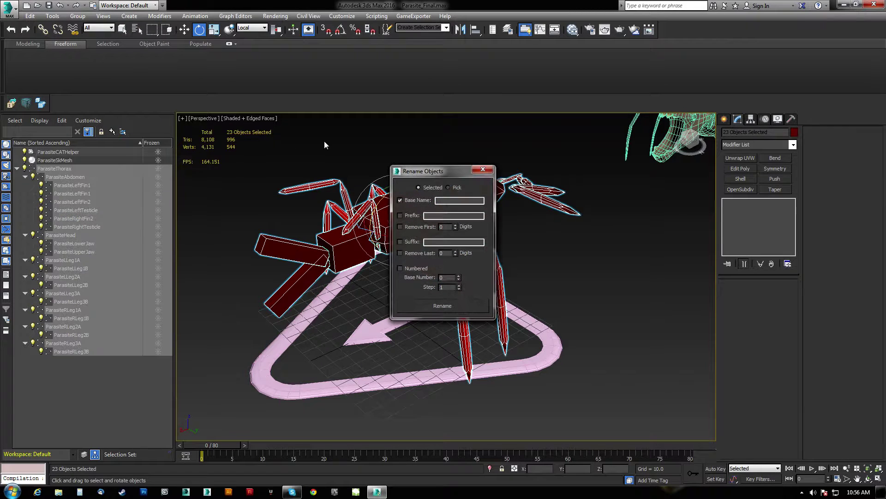
{"action": "left_click_drag", "start_coordinate": [421, 173], "coordinate": [581, 162]}
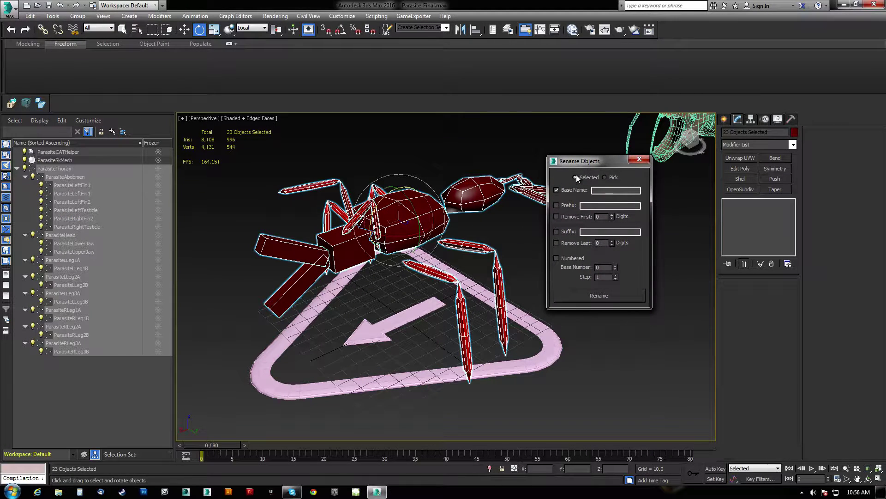
{"action": "left_click", "coordinate": [557, 206]}
{"action": "left_click", "coordinate": [591, 206]}
{"action": "left_click", "coordinate": [557, 217]}
{"action": "left_click", "coordinate": [557, 190]}
{"action": "type", "text": "8"}
{"action": "left_click", "coordinate": [600, 298]}
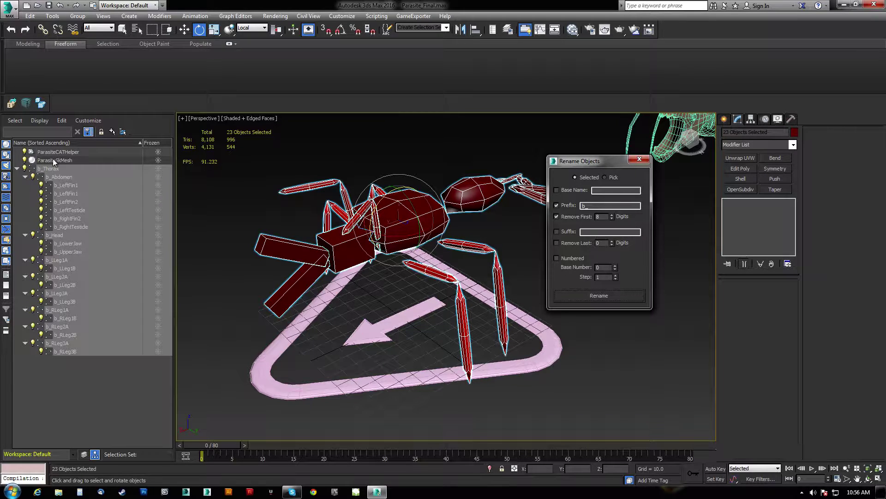
{"action": "left_click", "coordinate": [641, 160]}
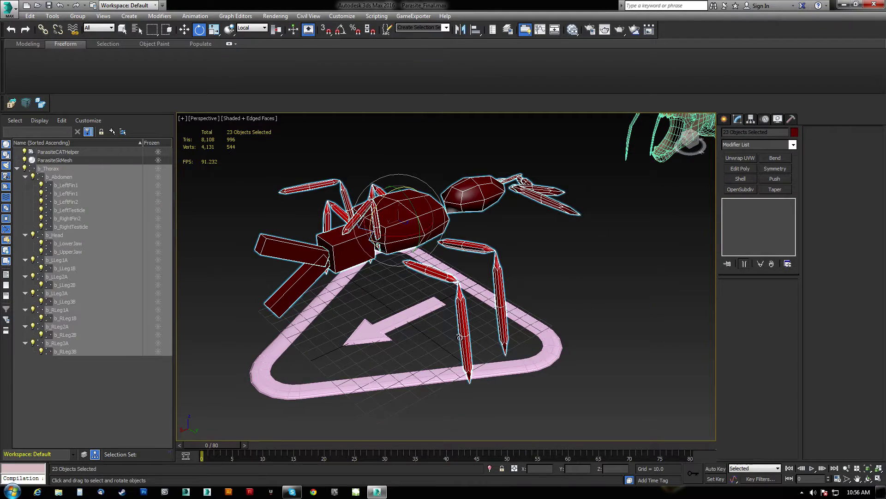
Examine the rig from several angles, looking closely at where the front-left leg's upper bone meets the body
{"action": "scroll", "coordinate": [487, 325], "scroll_direction": "down", "scroll_amount": 5}
{"action": "mouse_move", "coordinate": [483, 287]}
{"action": "middle_mouse_down", "text": "alt"}
{"action": "mouse_move", "coordinate": [463, 301]}
{"action": "mouse_move", "coordinate": [473, 302]}
{"action": "middle_mouse_up", "text": "alt"}
{"action": "scroll", "coordinate": [581, 189], "scroll_direction": "up", "scroll_amount": 8}
{"action": "middle_click_drag", "start_coordinate": [429, 273], "coordinate": [466, 247]}
{"action": "middle_click_drag", "start_coordinate": [429, 284], "coordinate": [385, 229], "text": "alt"}
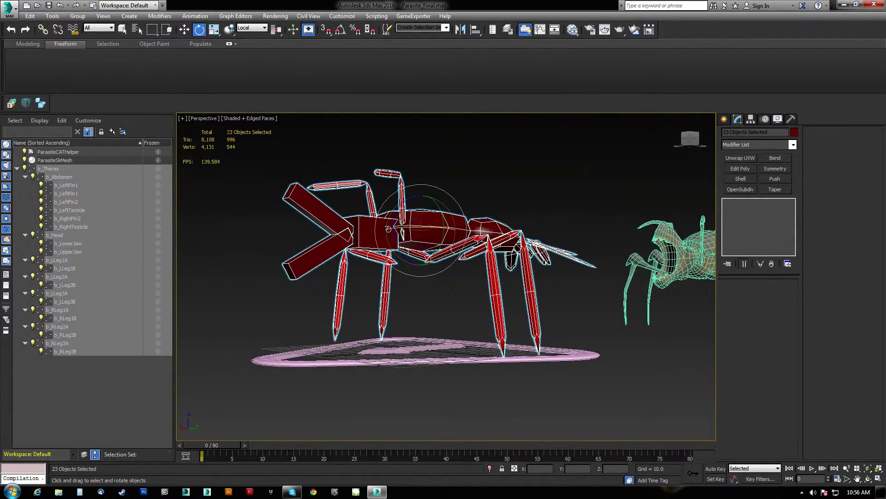
{"action": "scroll", "coordinate": [459, 250], "scroll_direction": "up", "scroll_amount": 10}
{"action": "left_click", "coordinate": [488, 251]}
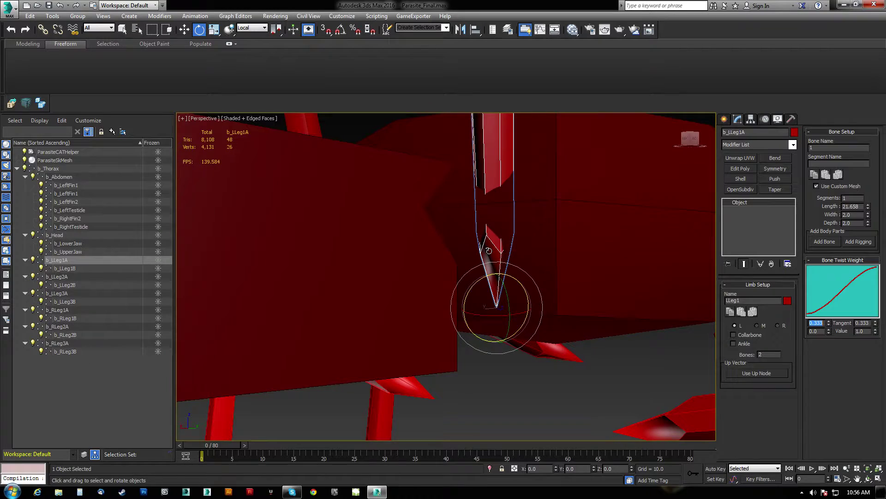
{"action": "middle_click_drag", "start_coordinate": [488, 252], "coordinate": [389, 264], "text": "alt"}
{"action": "scroll", "coordinate": [448, 260], "scroll_direction": "down", "scroll_amount": 6}
{"action": "scroll", "coordinate": [444, 269], "scroll_direction": "up", "scroll_amount": 8}
{"action": "scroll", "coordinate": [444, 269], "scroll_direction": "down", "scroll_amount": 2}
{"action": "scroll", "coordinate": [389, 265], "scroll_direction": "down", "scroll_amount": 10}
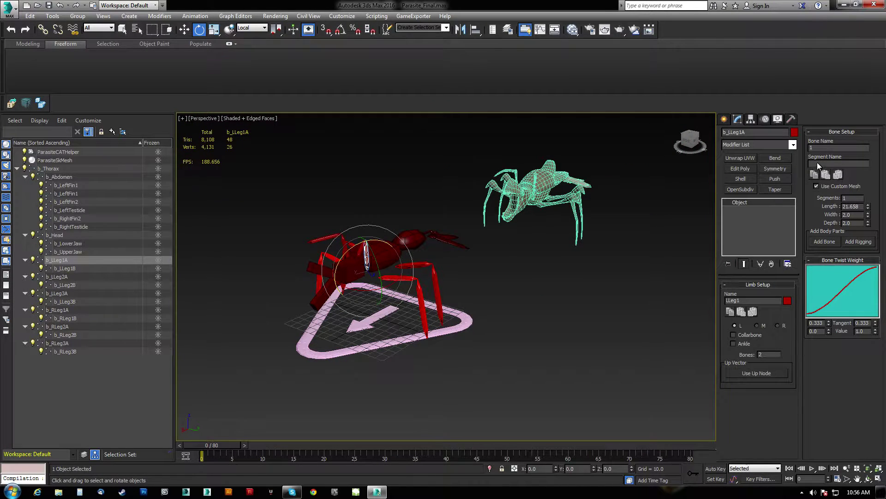
Add a CATMotion layer to the rig from the thorax and play the walk cycle in animation mode
{"action": "left_click", "coordinate": [766, 120]}
{"action": "mouse_move", "coordinate": [447, 232]}
{"action": "middle_mouse_down", "text": "alt"}
{"action": "mouse_move", "coordinate": [413, 242]}
{"action": "mouse_move", "coordinate": [431, 230]}
{"action": "mouse_move", "coordinate": [456, 233]}
{"action": "middle_mouse_up", "text": "alt"}
{"action": "left_click", "coordinate": [394, 240]}
{"action": "scroll", "coordinate": [456, 233], "scroll_direction": "up", "scroll_amount": 3}
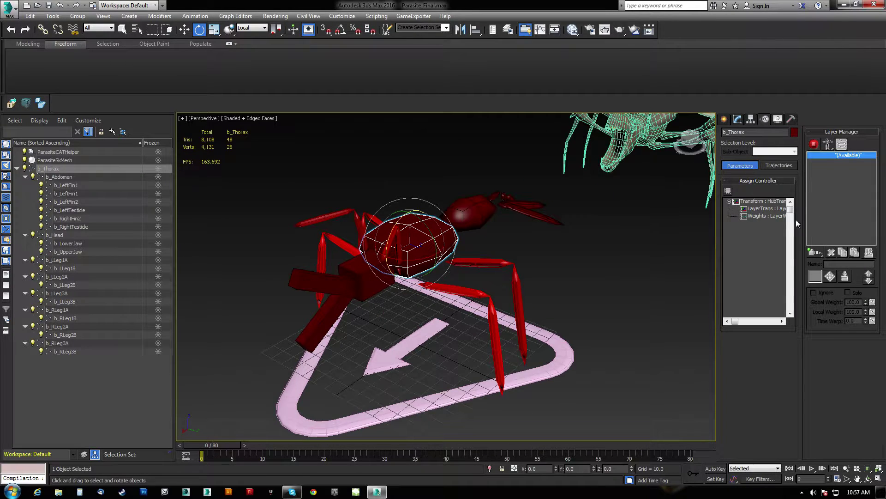
{"action": "left_click", "coordinate": [815, 145]}
{"action": "left_click", "coordinate": [815, 252]}
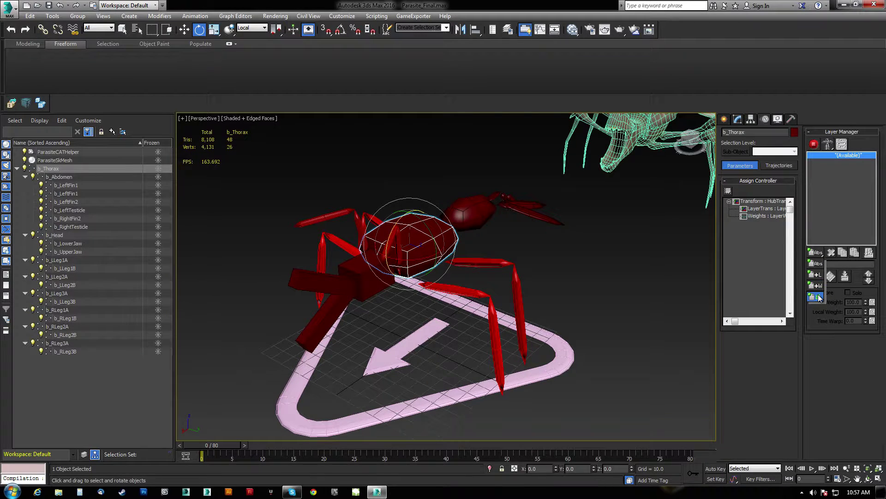
{"action": "left_click", "coordinate": [814, 145]}
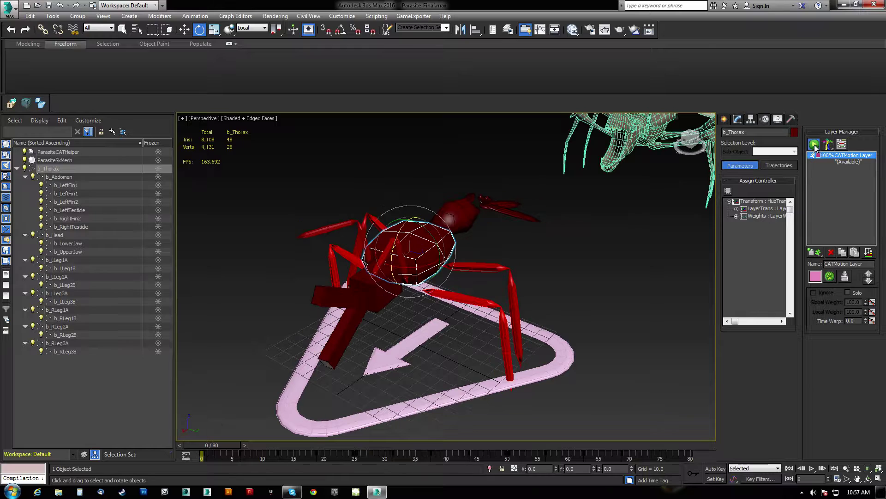
{"action": "left_click", "coordinate": [812, 468]}
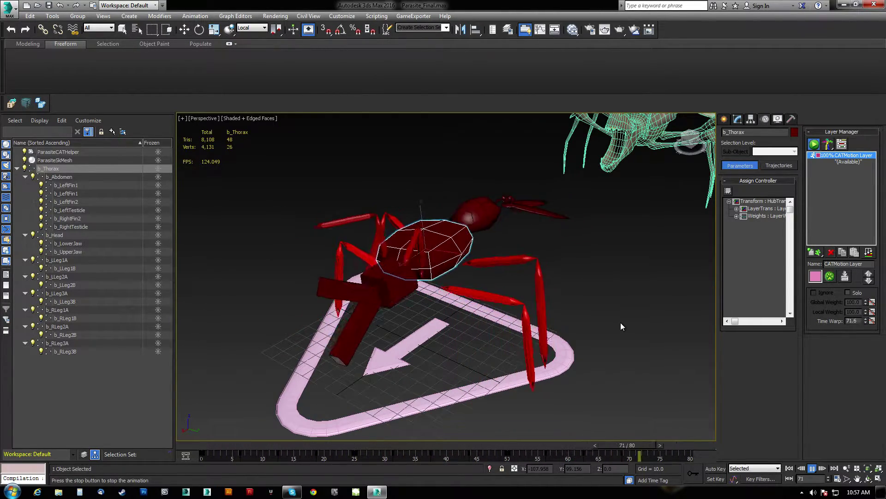
Set the CATMotion global Max Stride Length to 50 and check the walk cycle from the side
{"action": "left_click", "coordinate": [829, 276]}
{"action": "left_click_drag", "start_coordinate": [460, 192], "coordinate": [680, 154]}
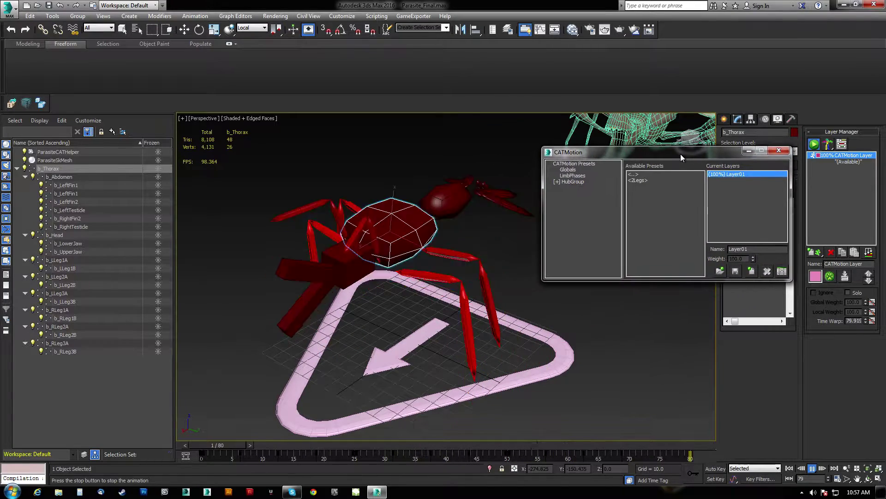
{"action": "left_click", "coordinate": [568, 169]}
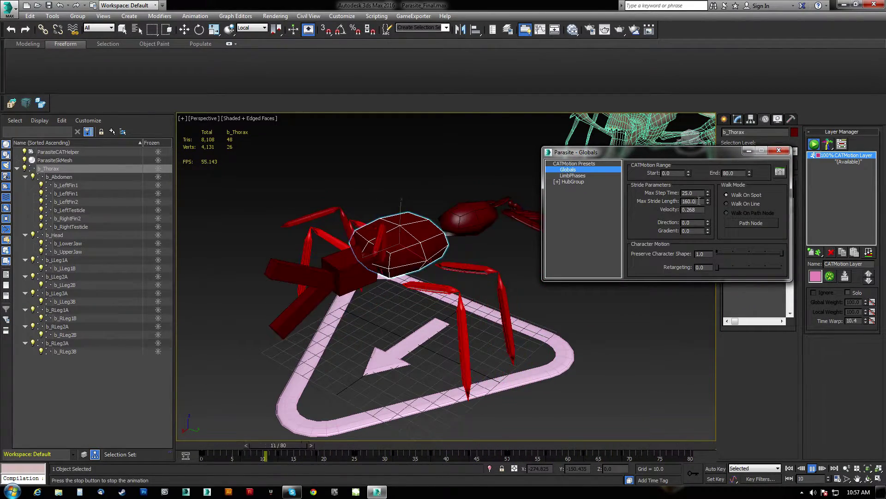
{"action": "key", "text": "Return"}
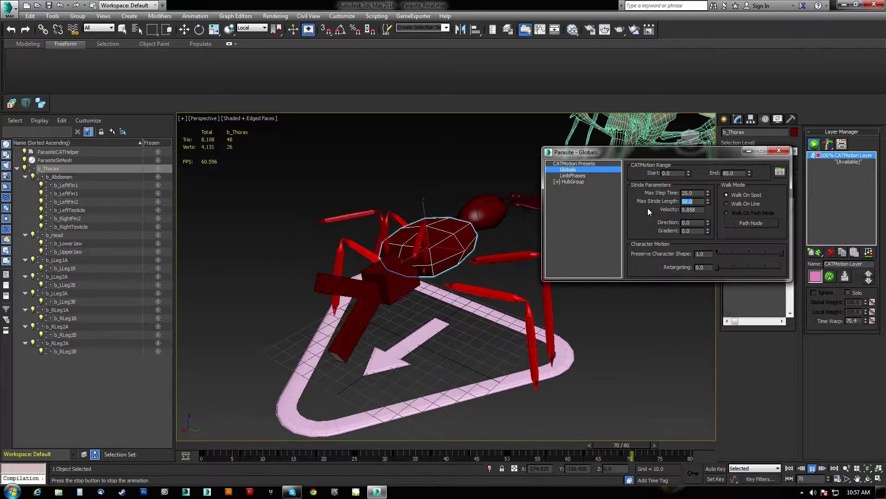
{"action": "middle_click_drag", "start_coordinate": [413, 311], "coordinate": [370, 265], "text": "alt"}
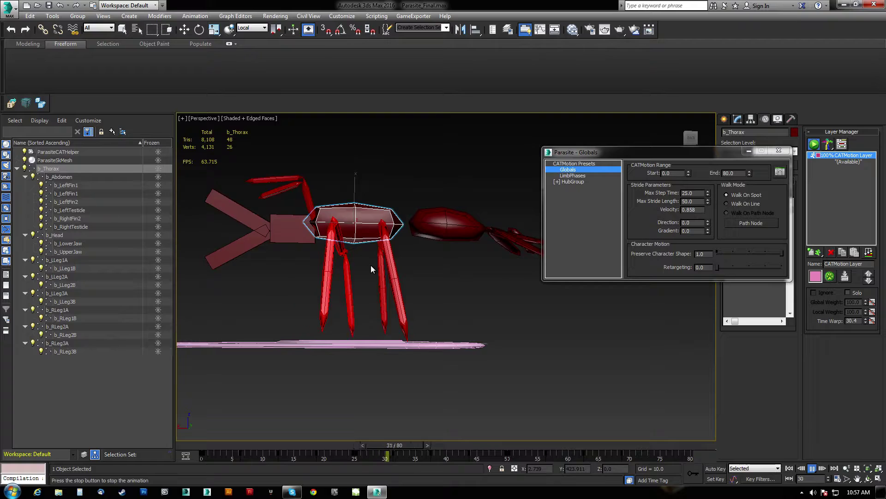
{"action": "mouse_move", "coordinate": [372, 266]}
{"action": "middle_mouse_down", "text": "alt"}
{"action": "mouse_move", "coordinate": [367, 289]}
{"action": "mouse_move", "coordinate": [370, 283]}
{"action": "middle_mouse_up", "text": "alt"}
{"action": "left_click", "coordinate": [779, 151]}
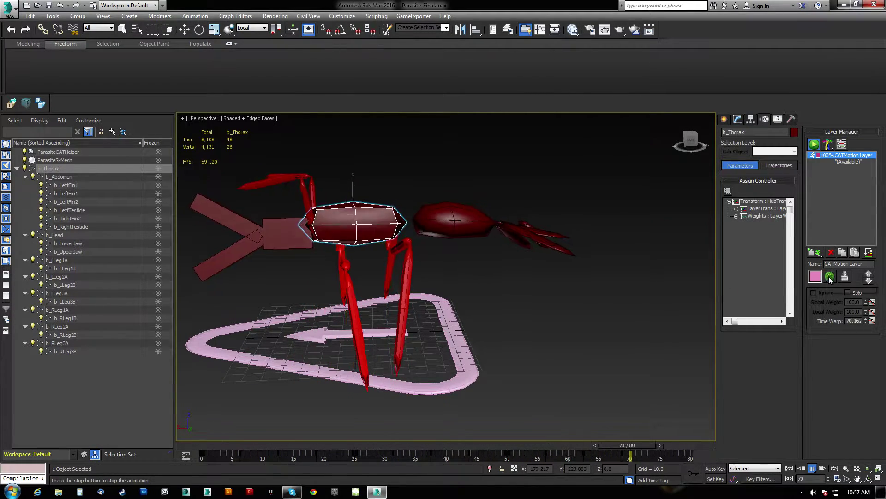
Return the rig to setup mode and stop the walk cycle playback
{"action": "left_click", "coordinate": [813, 144]}
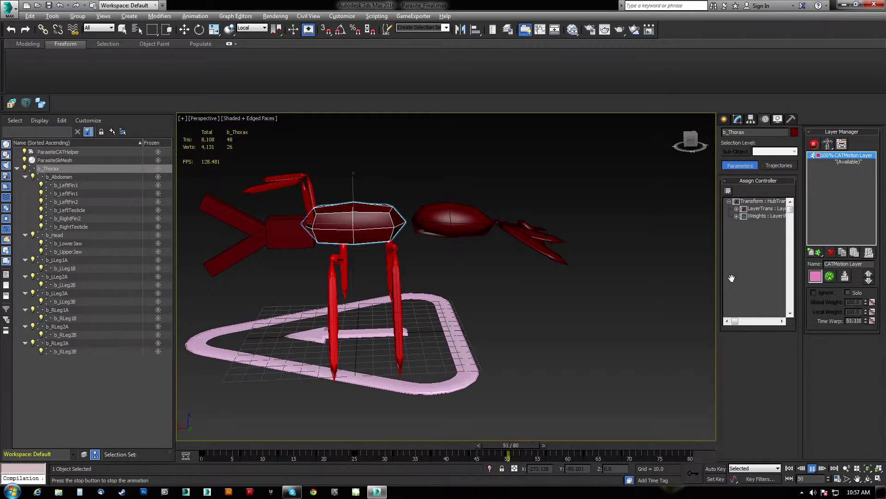
{"action": "left_click", "coordinate": [812, 468]}
{"action": "key", "text": "e"}
{"action": "middle_click_drag", "start_coordinate": [393, 430], "coordinate": [420, 344], "text": "alt"}
Create an IK target for the second left leg from its lower bone, b_LLeg2B
{"action": "left_click", "coordinate": [439, 347]}
{"action": "right_click", "coordinate": [420, 345]}
{"action": "left_click", "coordinate": [446, 311]}
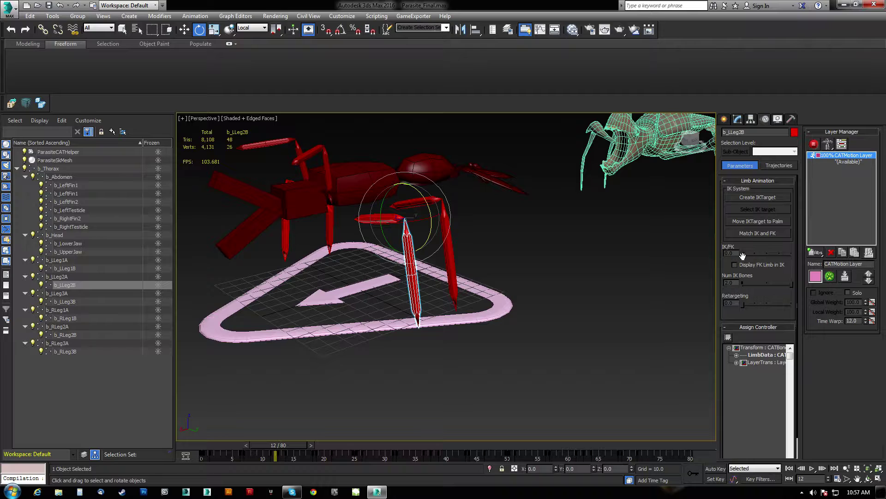
{"action": "middle_click_drag", "start_coordinate": [454, 278], "coordinate": [446, 274], "text": "alt"}
{"action": "middle_click_drag", "start_coordinate": [446, 273], "coordinate": [461, 286]}
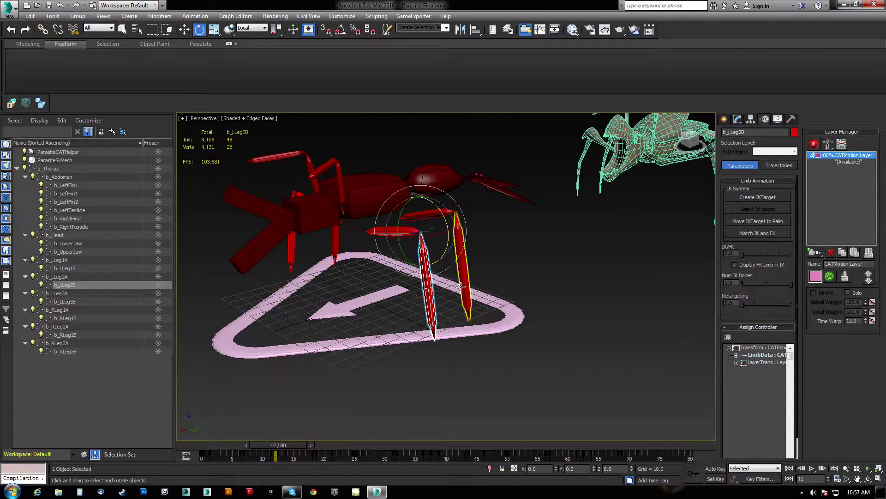
{"action": "left_click", "coordinate": [758, 198]}
{"action": "middle_click_drag", "start_coordinate": [457, 295], "coordinate": [376, 316], "text": "alt"}
Create an IK target for the third left leg and move that target along X to about -32.4
{"action": "left_click", "coordinate": [477, 285]}
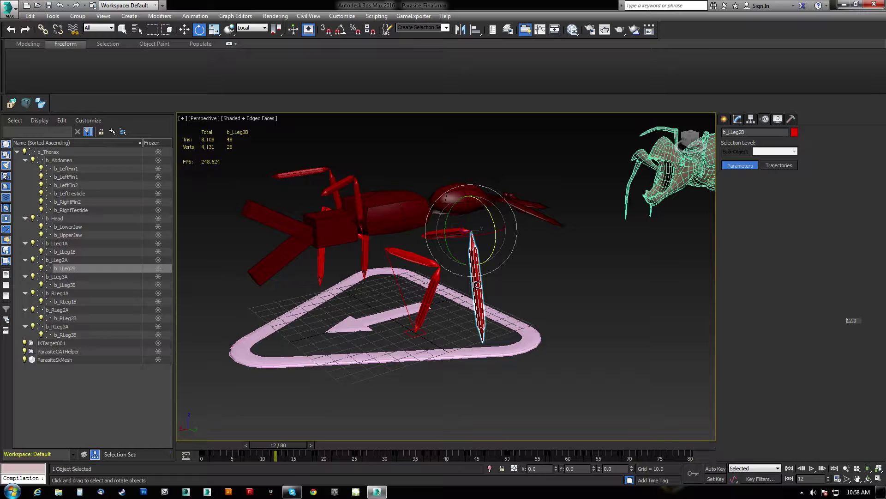
{"action": "left_click", "coordinate": [758, 197]}
{"action": "middle_click_drag", "start_coordinate": [457, 278], "coordinate": [429, 352], "text": "alt"}
{"action": "left_click", "coordinate": [425, 328]}
{"action": "key", "text": "w"}
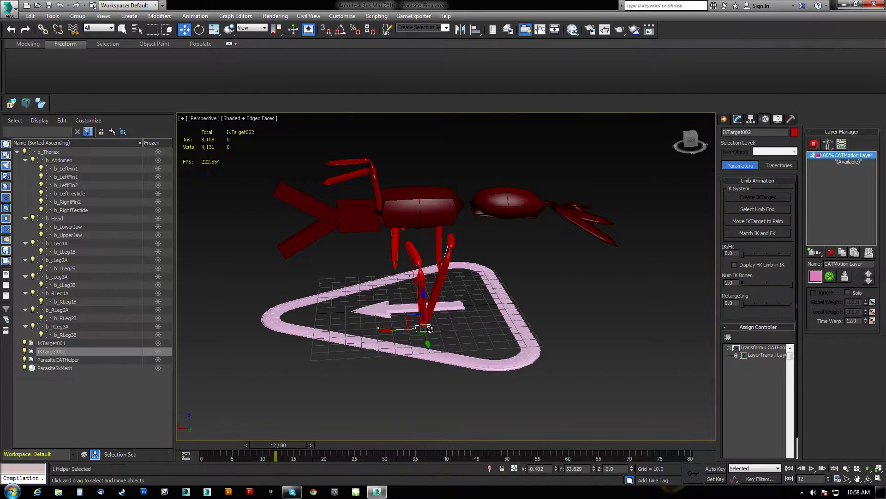
{"action": "left_click_drag", "start_coordinate": [401, 329], "coordinate": [443, 329]}
{"action": "middle_click_drag", "start_coordinate": [443, 328], "coordinate": [422, 317], "text": "alt"}
Check the limb setup of the second left and second right legs, starting from upper bones b_LLeg2A and b_RLeg2A
{"action": "left_click", "coordinate": [459, 267]}
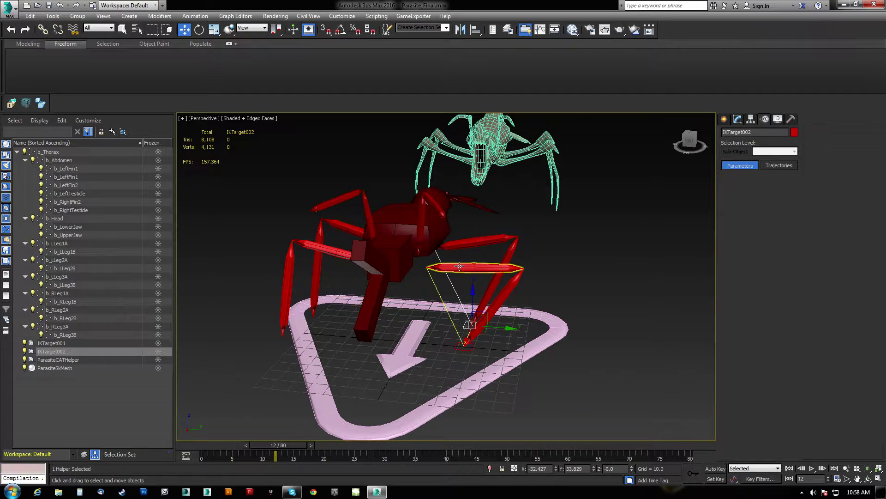
{"action": "left_click", "coordinate": [750, 120]}
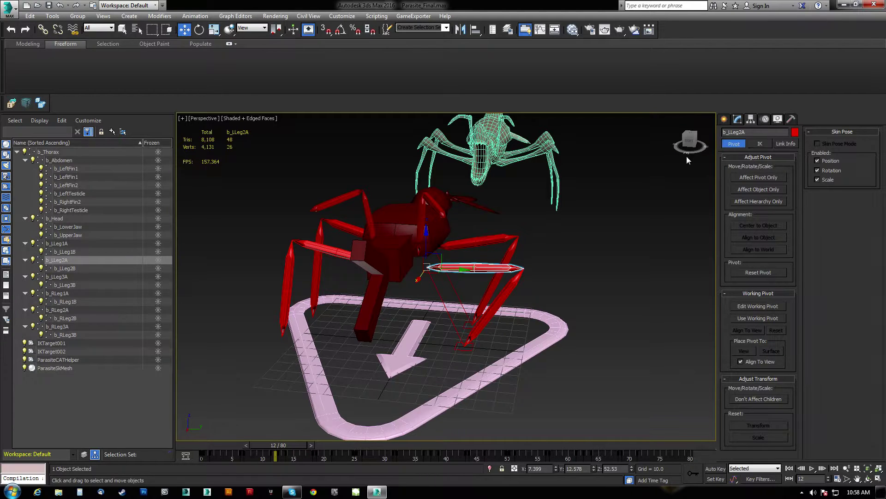
{"action": "left_click", "coordinate": [765, 120]}
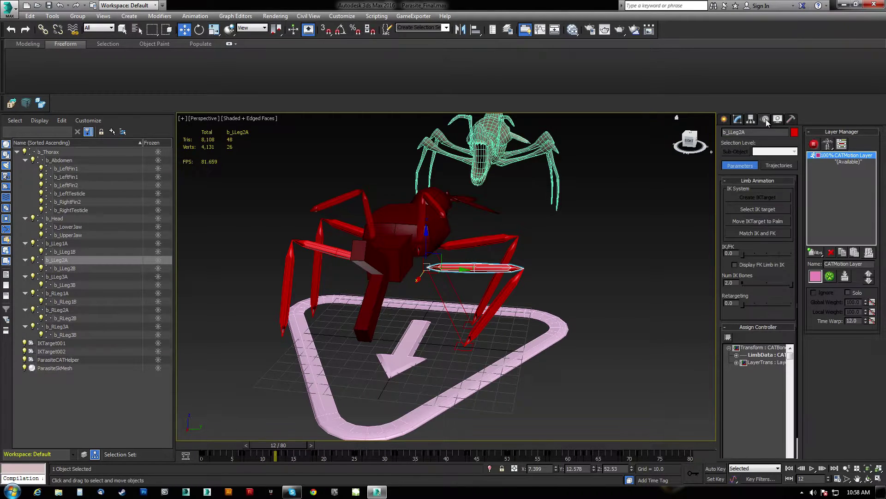
{"action": "left_click", "coordinate": [738, 119]}
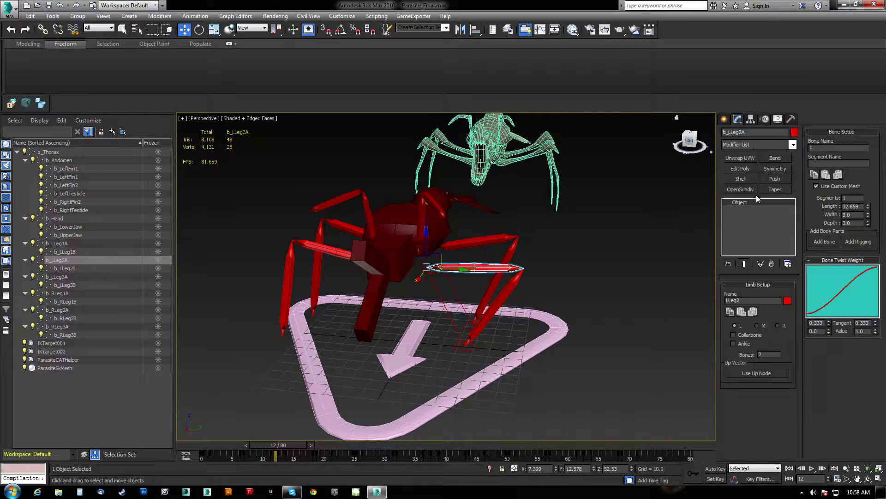
{"action": "left_click", "coordinate": [339, 253]}
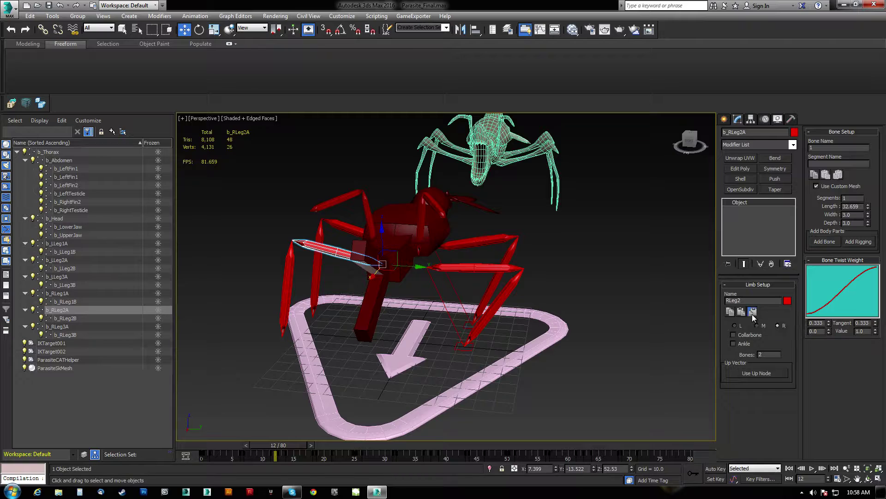
{"action": "middle_click_drag", "start_coordinate": [413, 304], "coordinate": [436, 298], "text": "alt"}
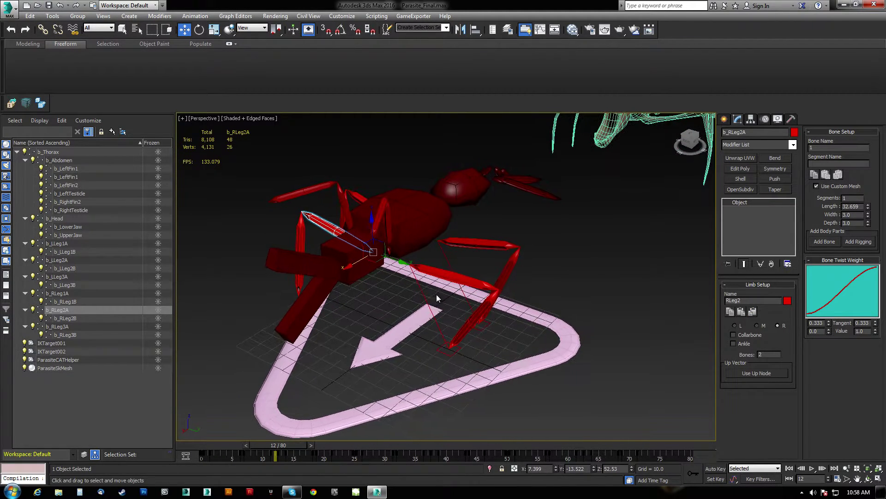
Move ParasiteSkMesh back over the rig at X 0 and move IKTarget001 to about X 18.1, Y 75.2, near the mesh's foot
{"action": "left_click", "coordinate": [608, 146]}
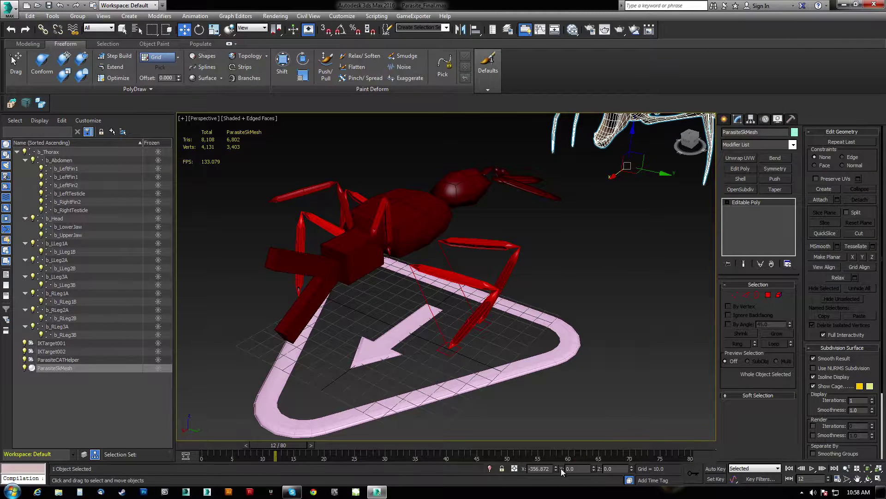
{"action": "left_click", "coordinate": [454, 350]}
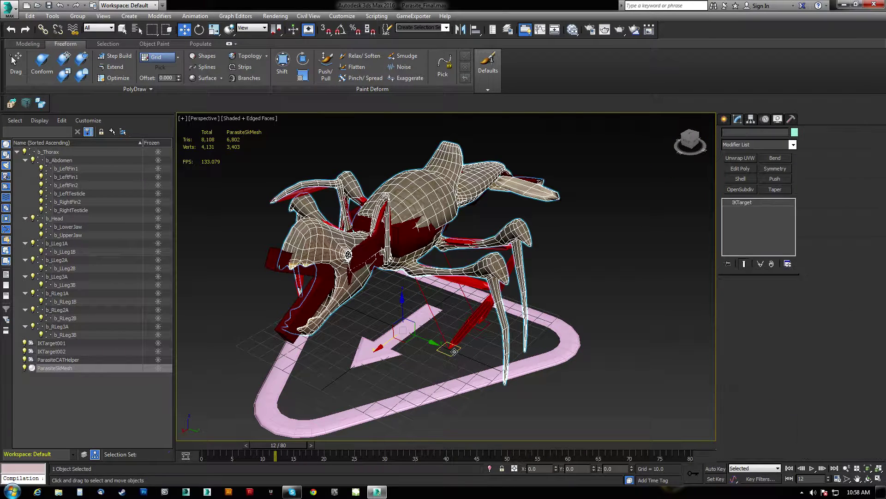
{"action": "left_click_drag", "start_coordinate": [461, 372], "coordinate": [496, 401]}
Frame IKTarget001 at the second left leg's tip and turn on 3D vertex snapping
{"action": "key", "text": "z"}
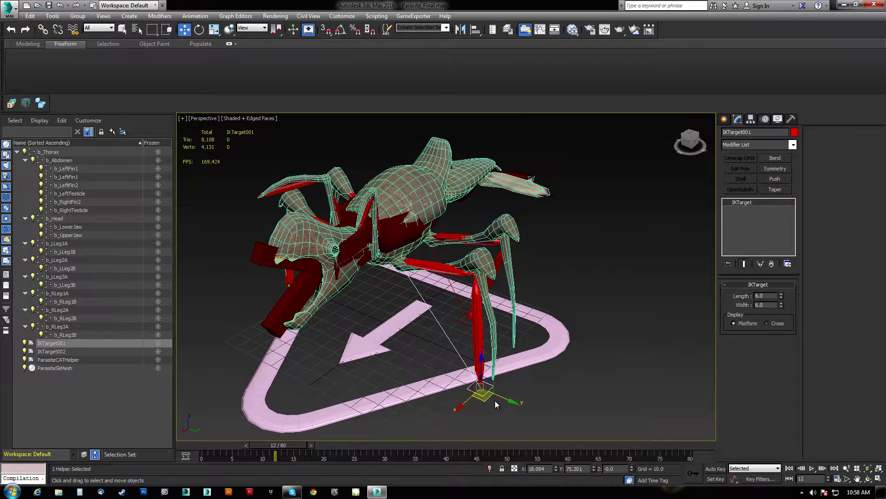
{"action": "middle_click_drag", "start_coordinate": [452, 352], "coordinate": [448, 355], "text": "alt"}
{"action": "key", "text": "s"}
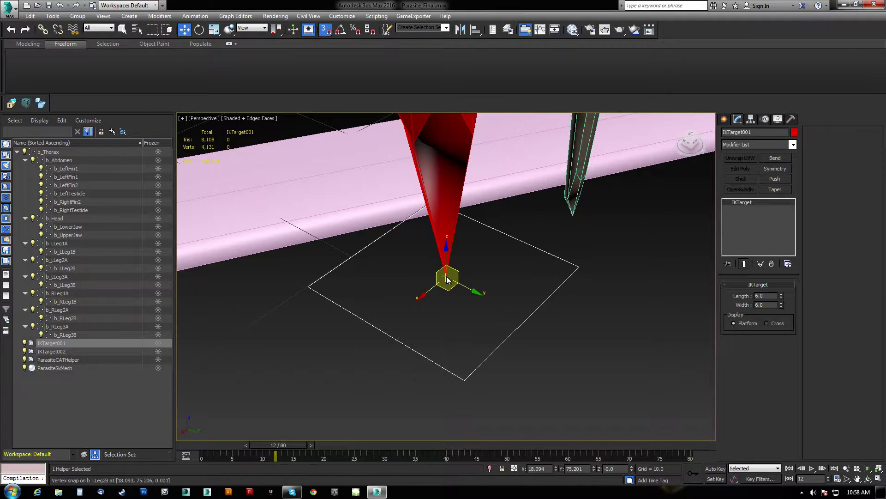
{"action": "left_click", "coordinate": [447, 275]}
{"action": "left_click_drag", "start_coordinate": [523, 256], "coordinate": [575, 220]}
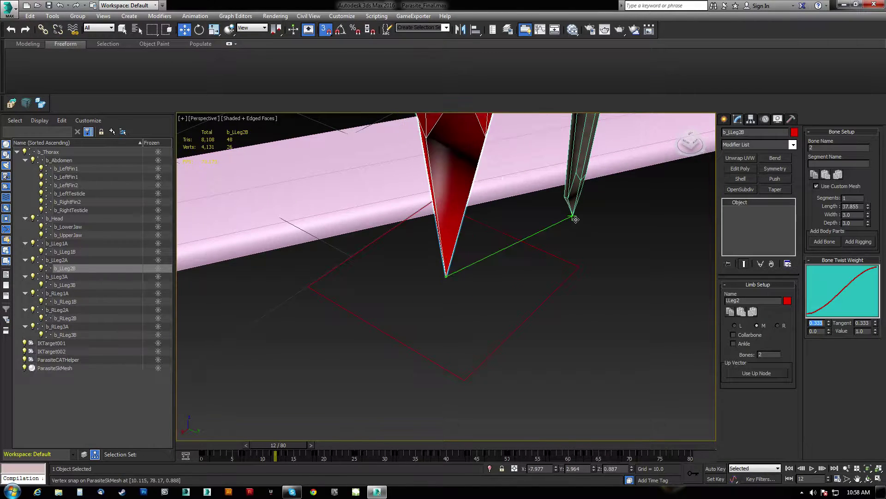
{"action": "key", "text": "ctrl+z"}
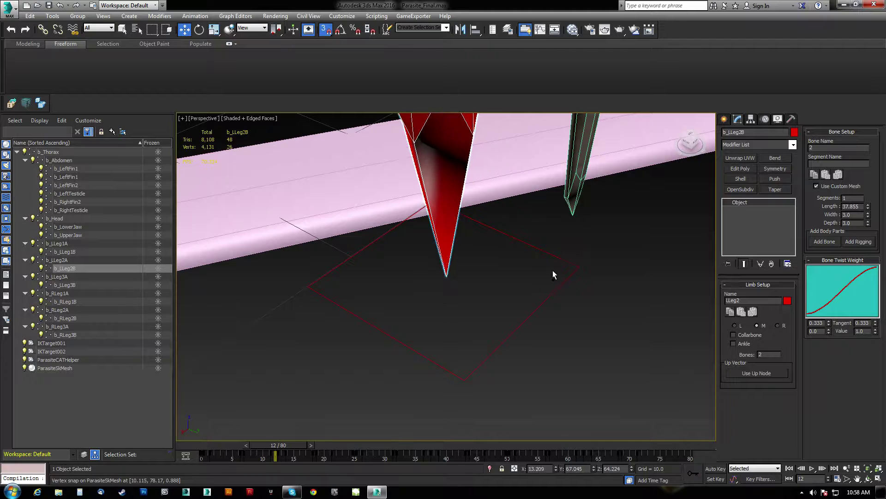
Snap IKTarget001 from the second left leg bone's tip to the tip vertex of the mesh's matching foot
{"action": "left_click", "coordinate": [536, 311]}
{"action": "left_click", "coordinate": [533, 310]}
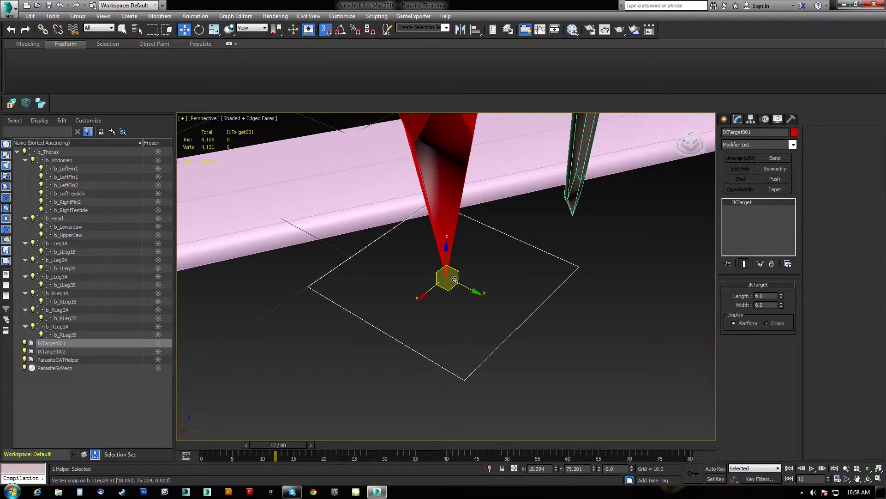
{"action": "left_click_drag", "start_coordinate": [456, 279], "coordinate": [573, 220]}
Snap IKTarget002 to the foot tip of the mesh's third left leg, at about X -23.6, Y 71.6
{"action": "scroll", "coordinate": [580, 248], "scroll_direction": "down", "scroll_amount": 5}
{"action": "middle_click_drag", "start_coordinate": [459, 170], "coordinate": [428, 234]}
{"action": "left_click", "coordinate": [396, 156]}
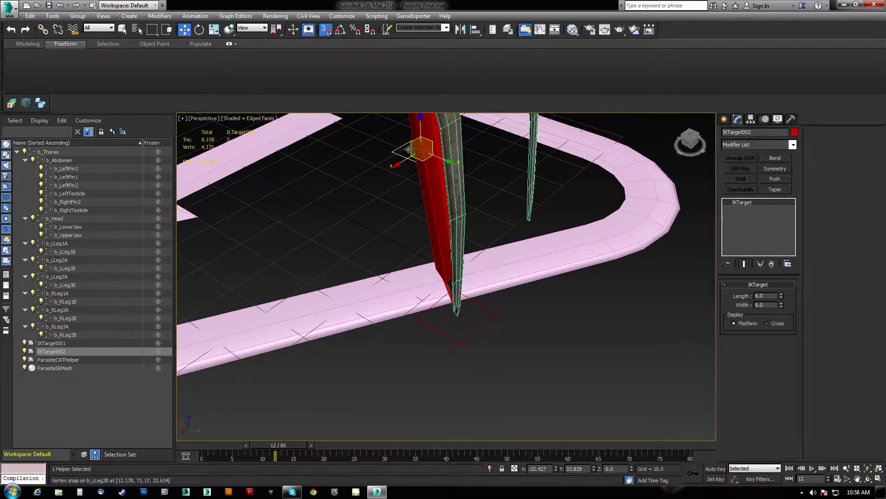
{"action": "left_click_drag", "start_coordinate": [411, 153], "coordinate": [532, 225]}
{"action": "scroll", "coordinate": [487, 301], "scroll_direction": "down", "scroll_amount": 8}
{"action": "middle_click_drag", "start_coordinate": [486, 301], "coordinate": [489, 252], "text": "alt"}
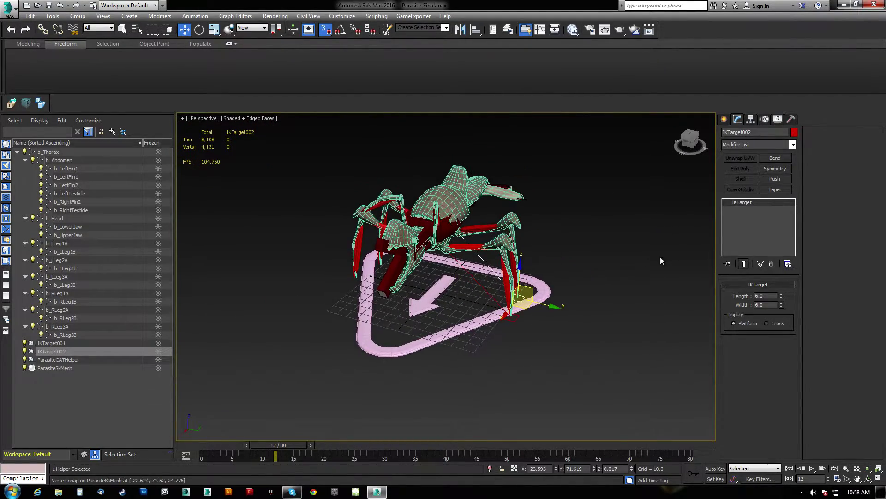
Remove the CATMotion layer from the rig's animation layers
{"action": "left_click", "coordinate": [765, 120]}
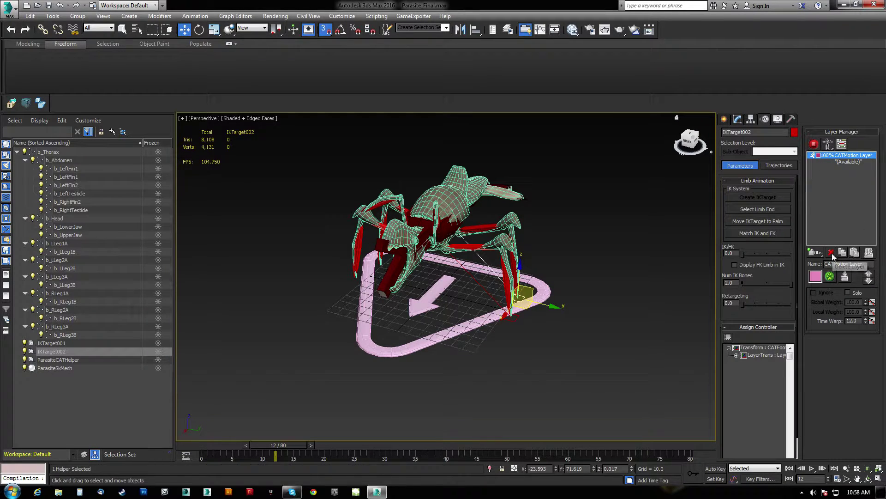
{"action": "left_click", "coordinate": [832, 253]}
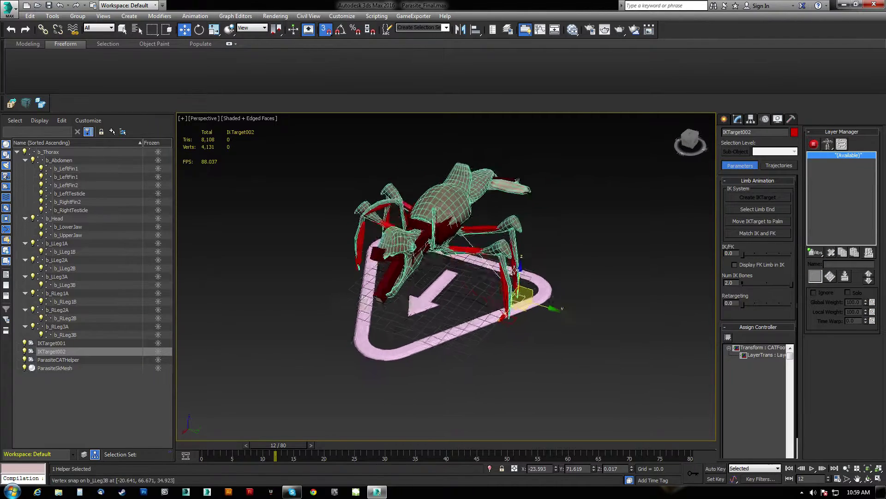
{"action": "middle_click_drag", "start_coordinate": [493, 272], "coordinate": [499, 277], "text": "alt"}
Copy the limb settings of the second left leg, b_LLeg2A, and paste them mirrored onto the second right leg, b_RLeg2A
{"action": "left_click", "coordinate": [482, 256]}
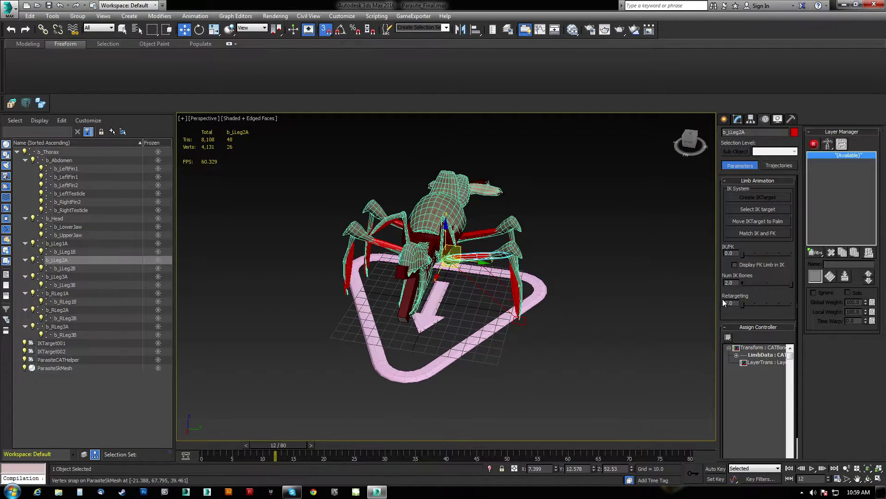
{"action": "left_click", "coordinate": [738, 120]}
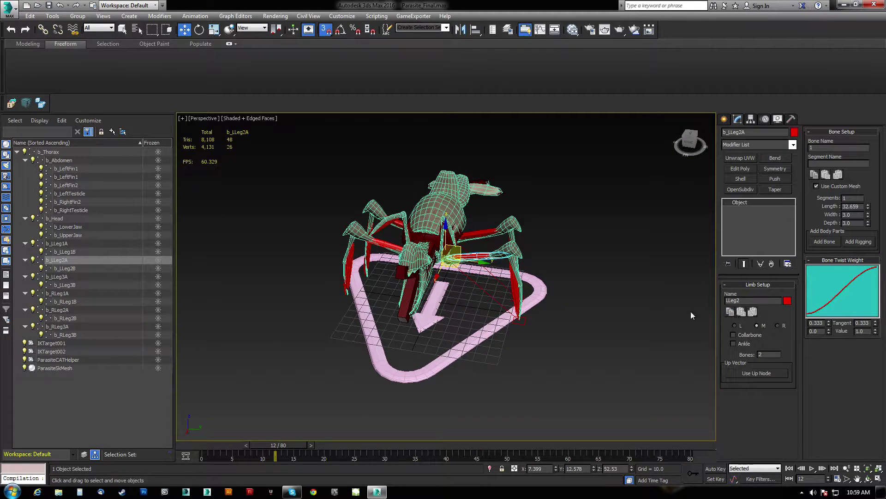
{"action": "left_click", "coordinate": [392, 244]}
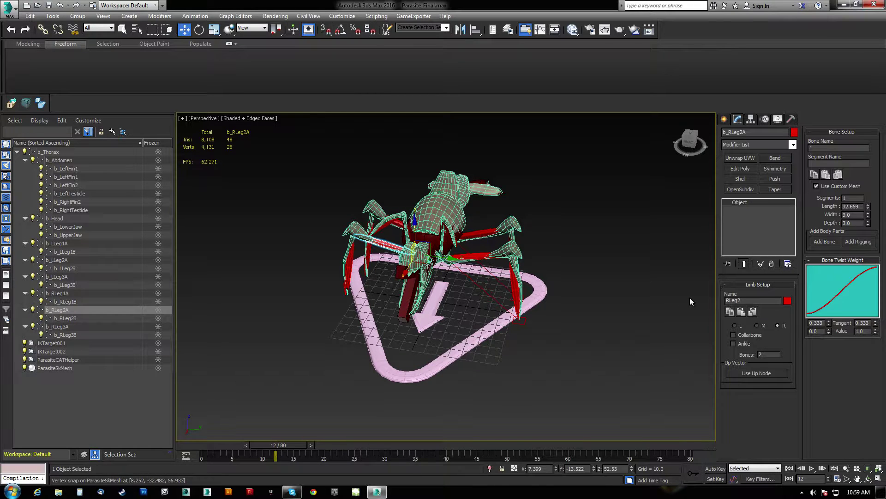
{"action": "left_click", "coordinate": [756, 314]}
{"action": "middle_click_drag", "start_coordinate": [437, 197], "coordinate": [464, 218], "text": "alt"}
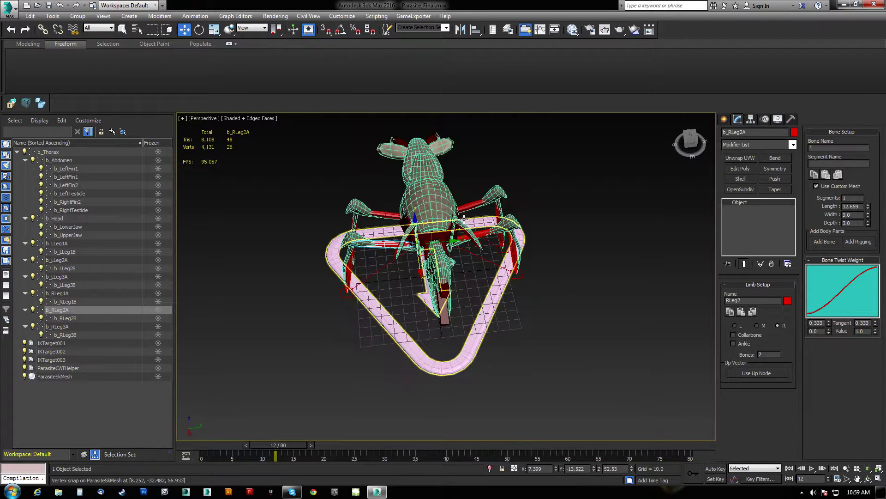
Copy the limb settings of the third left leg, b_LLeg3A, and paste them onto the third right leg, b_RLeg3A
{"action": "left_click", "coordinate": [501, 213]}
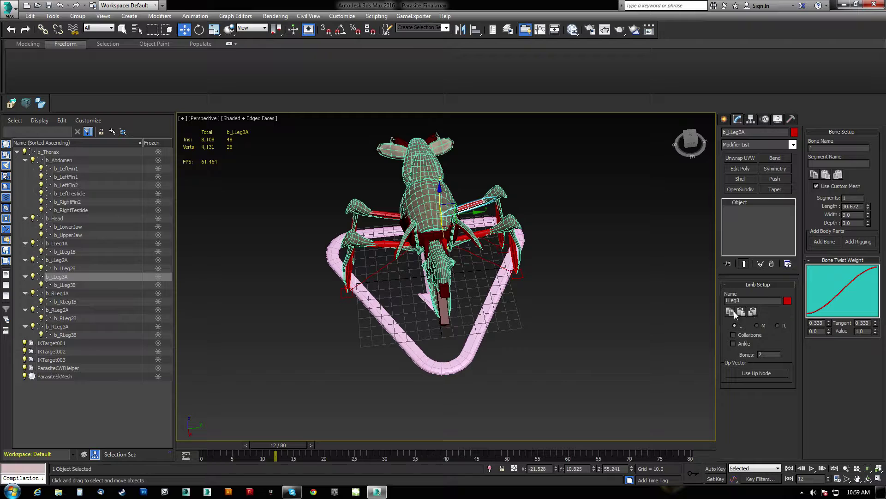
{"action": "left_click", "coordinate": [392, 213]}
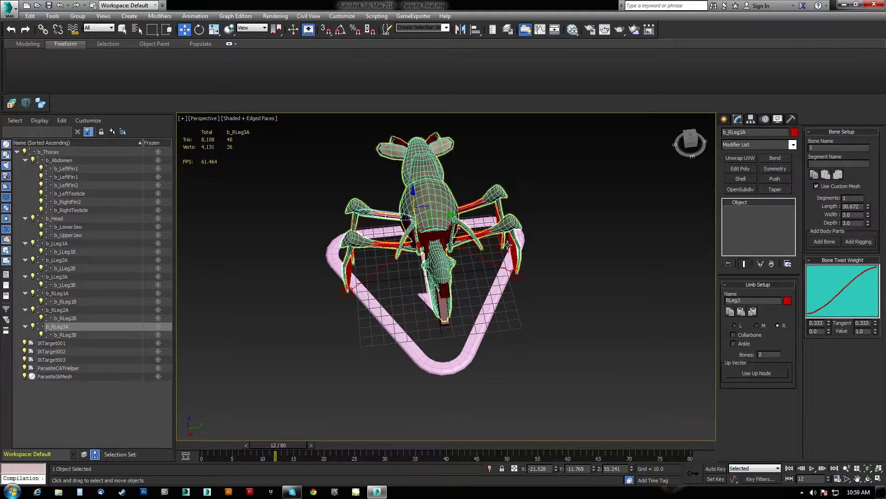
{"action": "left_click", "coordinate": [741, 312]}
{"action": "middle_click_drag", "start_coordinate": [438, 326], "coordinate": [433, 288], "text": "alt"}
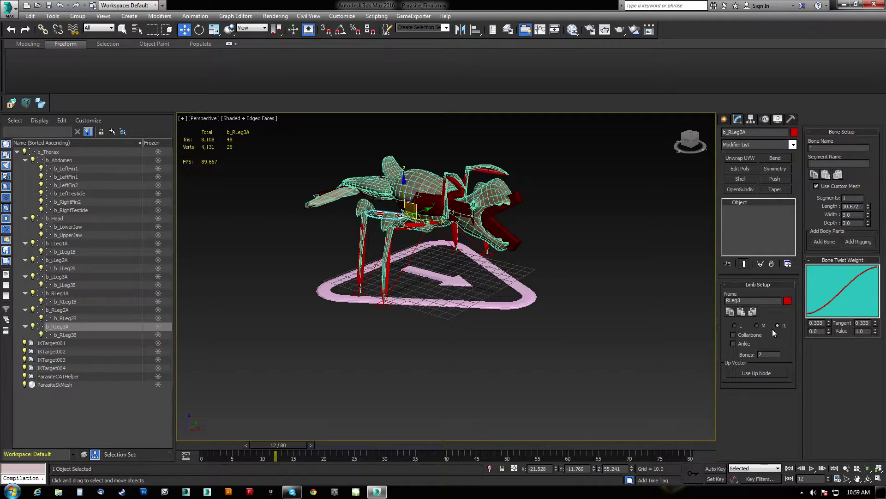
Examine from all sides how the leg, jaw and body bones line up with the parasite mesh
{"action": "middle_click_drag", "start_coordinate": [530, 264], "coordinate": [296, 313], "text": "alt"}
{"action": "middle_click_drag", "start_coordinate": [353, 255], "coordinate": [358, 305]}
{"action": "middle_click_drag", "start_coordinate": [358, 305], "coordinate": [483, 253], "text": "alt"}
{"action": "middle_click_drag", "start_coordinate": [415, 365], "coordinate": [432, 347]}
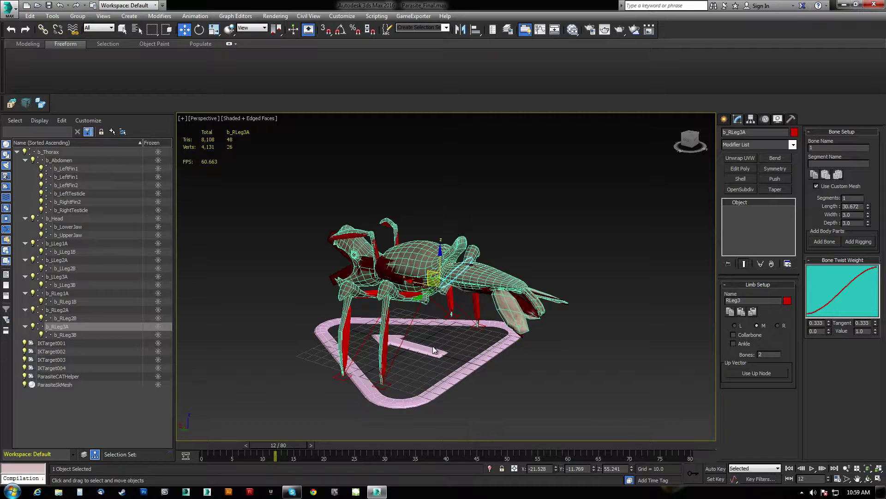
{"action": "middle_click_drag", "start_coordinate": [389, 294], "coordinate": [456, 299]}
{"action": "middle_click_drag", "start_coordinate": [381, 367], "coordinate": [425, 347]}
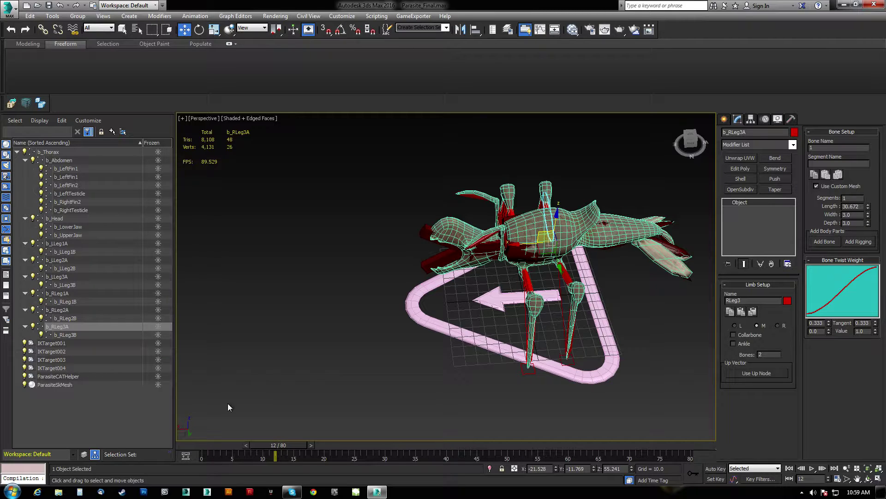
{"action": "left_click", "coordinate": [425, 230]}
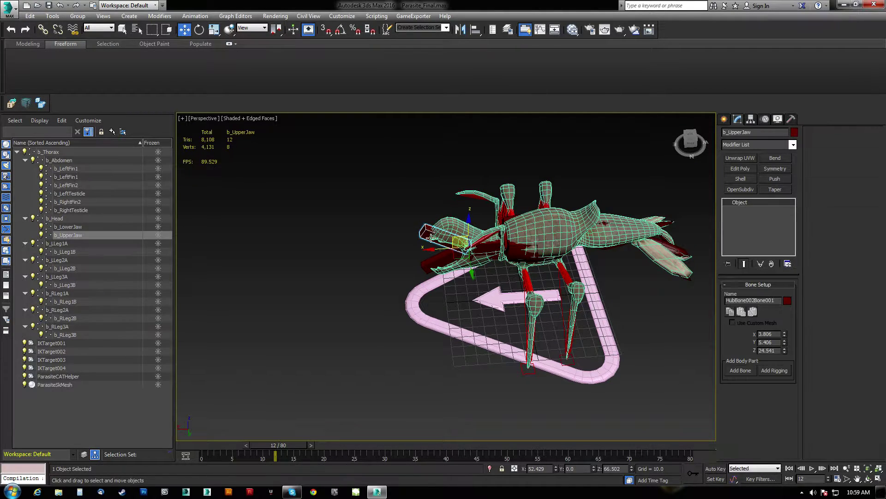
{"action": "middle_click_drag", "start_coordinate": [483, 309], "coordinate": [461, 297], "text": "alt"}
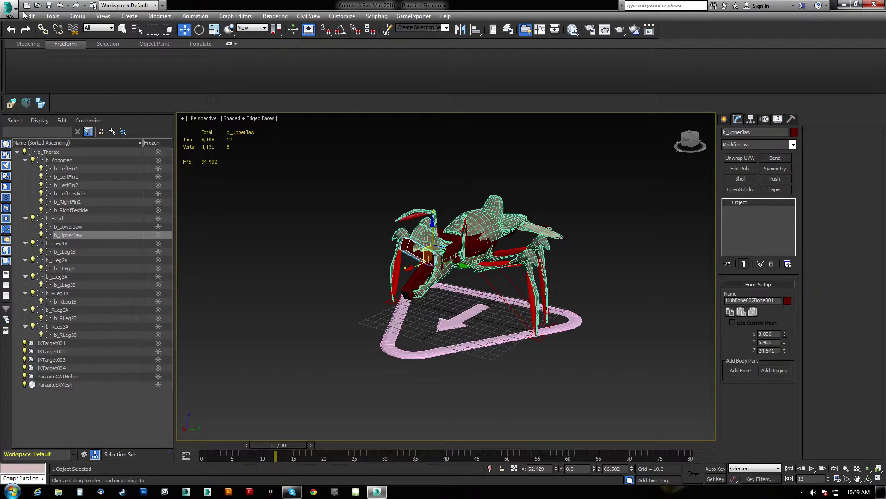
Save the scene as Parasite_Rigging in a new ParasiteCharacter folder inside the Parasite folder
{"action": "left_click", "coordinate": [9, 8]}
{"action": "left_click", "coordinate": [50, 112]}
{"action": "left_click", "coordinate": [38, 69]}
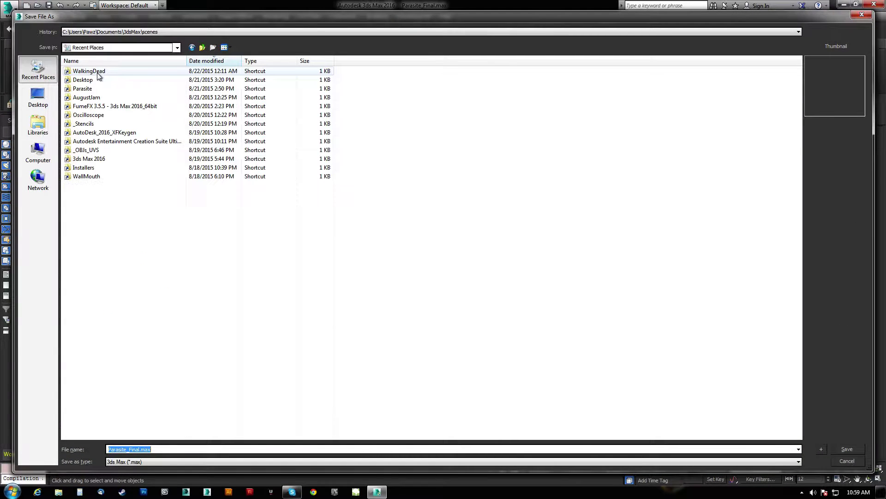
{"action": "double_click", "coordinate": [82, 88]}
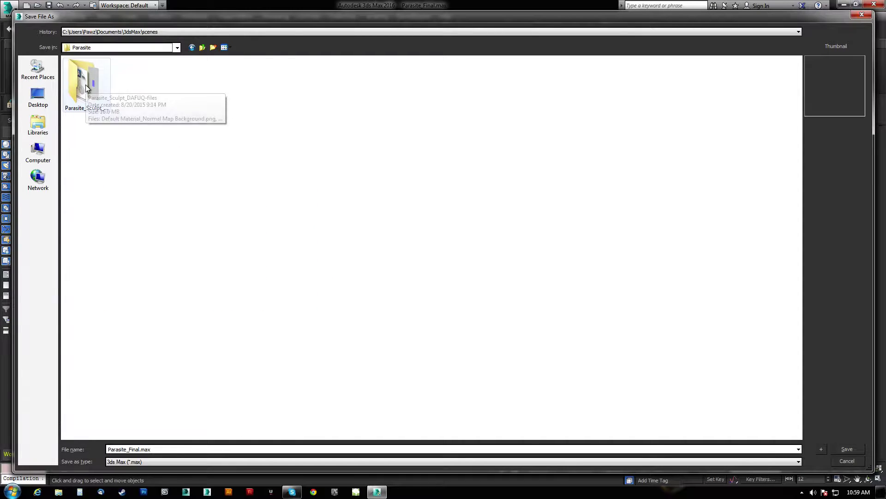
{"action": "left_click", "coordinate": [178, 47]}
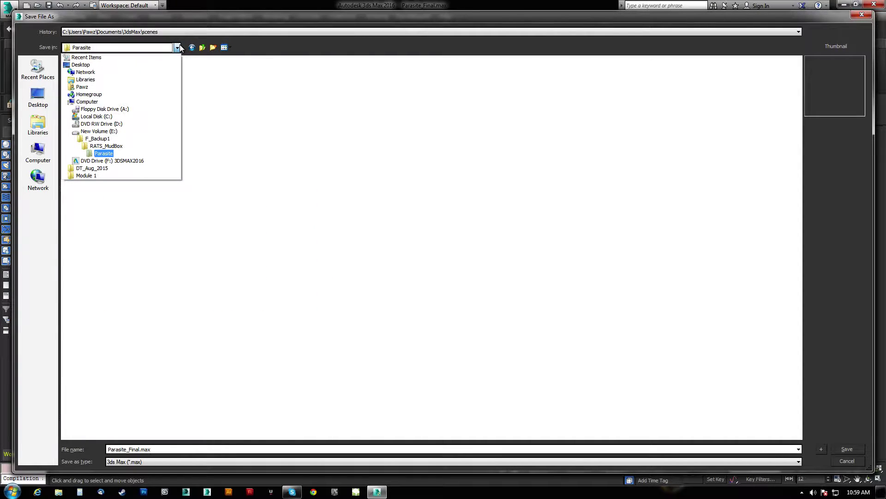
{"action": "left_click", "coordinate": [104, 154]}
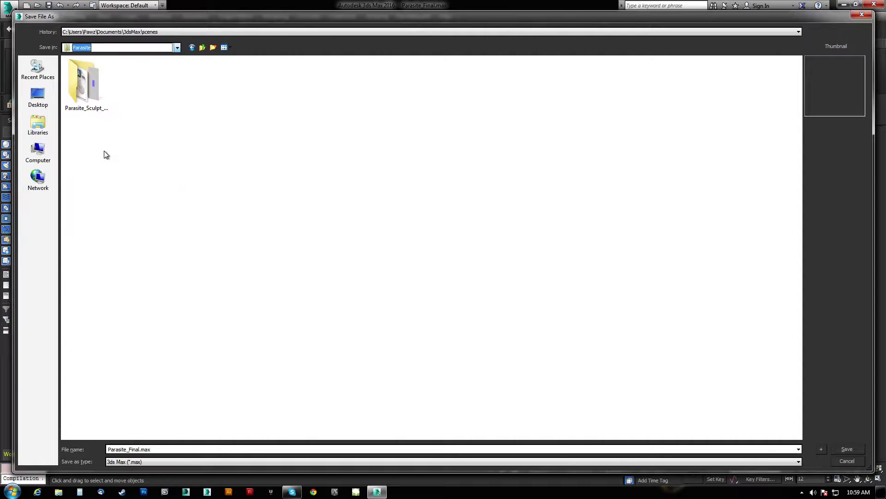
{"action": "left_click", "coordinate": [213, 46]}
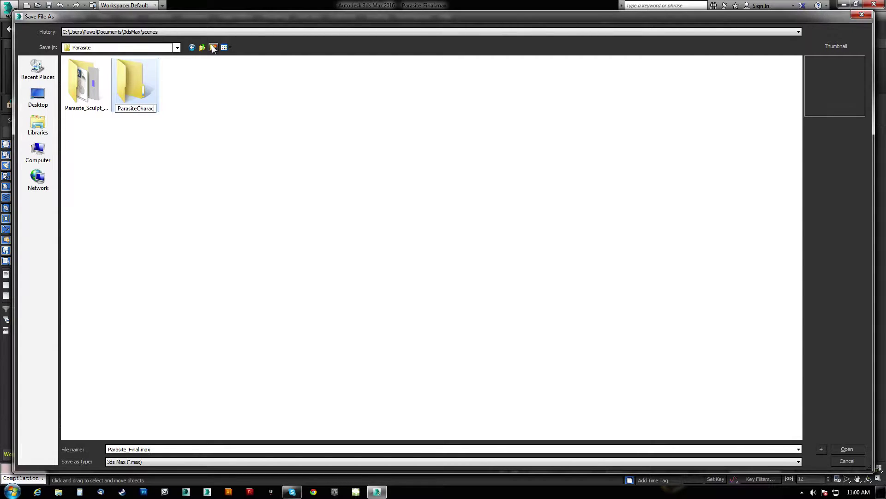
{"action": "double_click", "coordinate": [138, 93]}
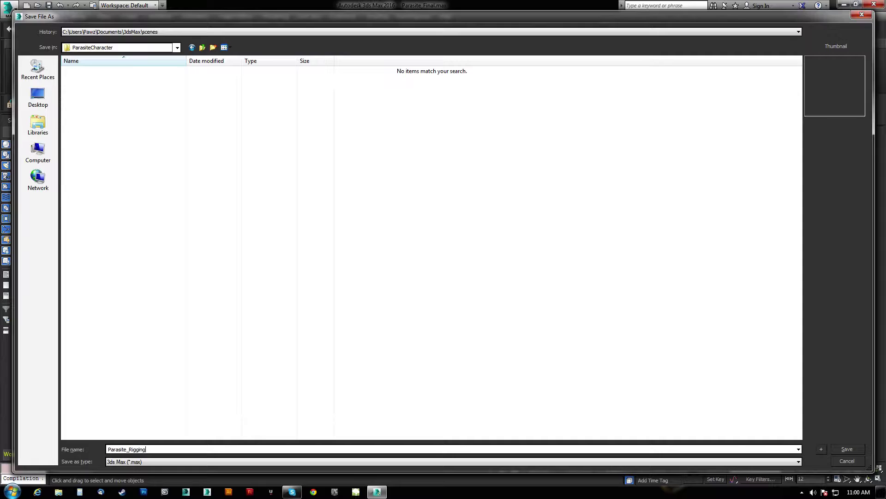
{"action": "key", "text": "Return"}
{"action": "middle_click_drag", "start_coordinate": [486, 308], "coordinate": [470, 311], "text": "alt"}
{"action": "scroll", "coordinate": [472, 310], "scroll_direction": "up", "scroll_amount": 3}
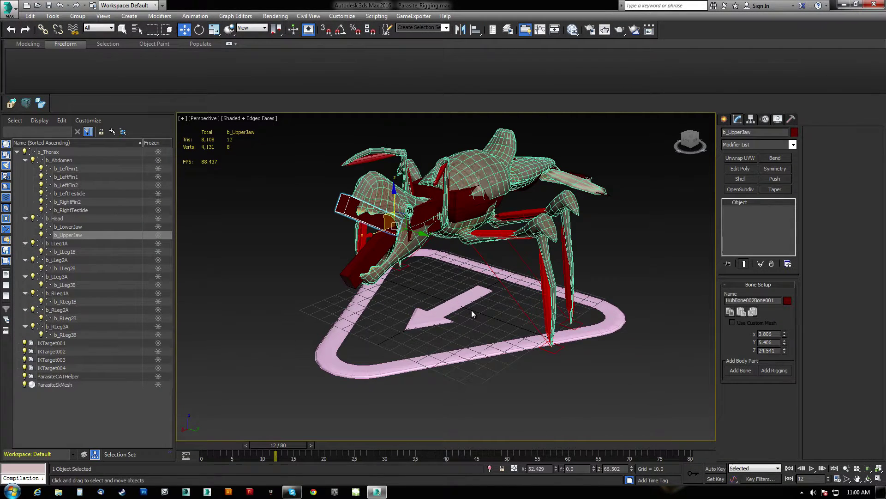
Add a CATMotion layer to the rig from the b_Thorax hub, switch the rig to animation mode and play the walk
{"action": "left_click", "coordinate": [470, 217]}
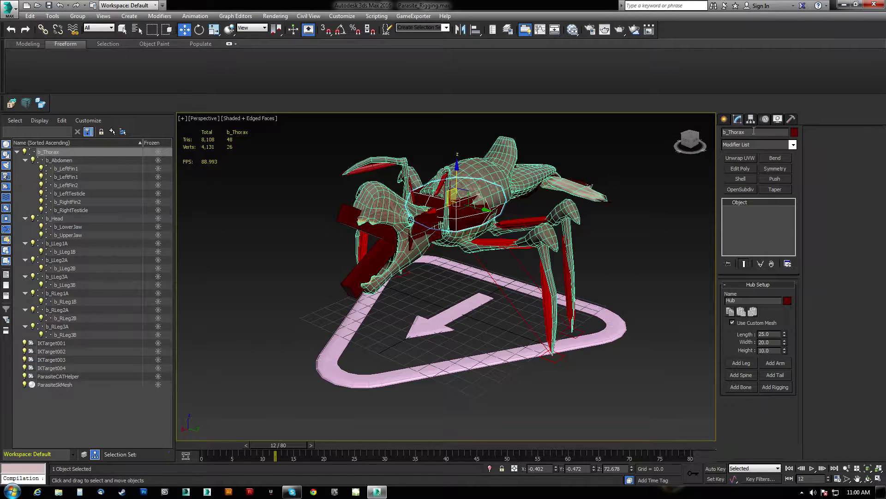
{"action": "left_click", "coordinate": [766, 119]}
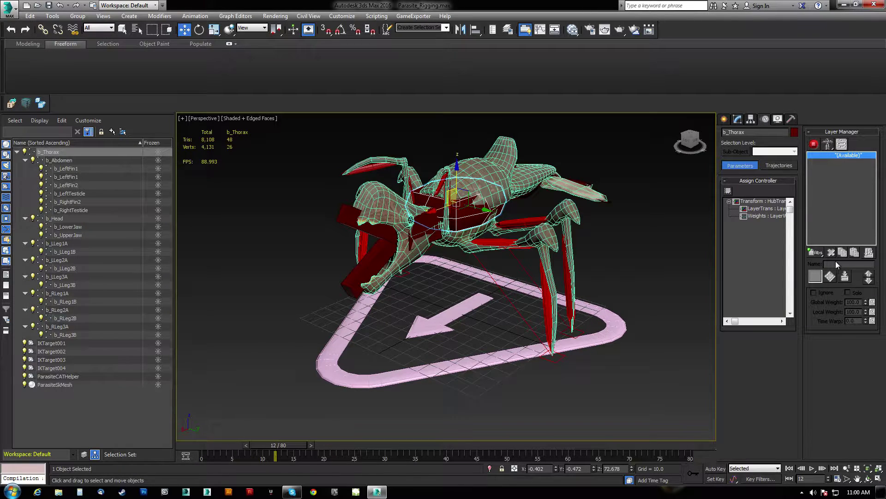
{"action": "left_click_drag", "start_coordinate": [816, 299], "coordinate": [816, 300]}
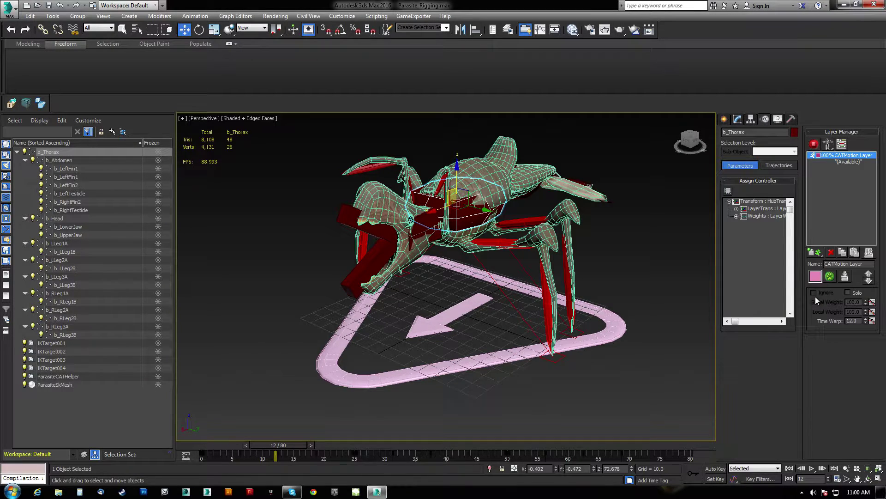
{"action": "left_click", "coordinate": [814, 144]}
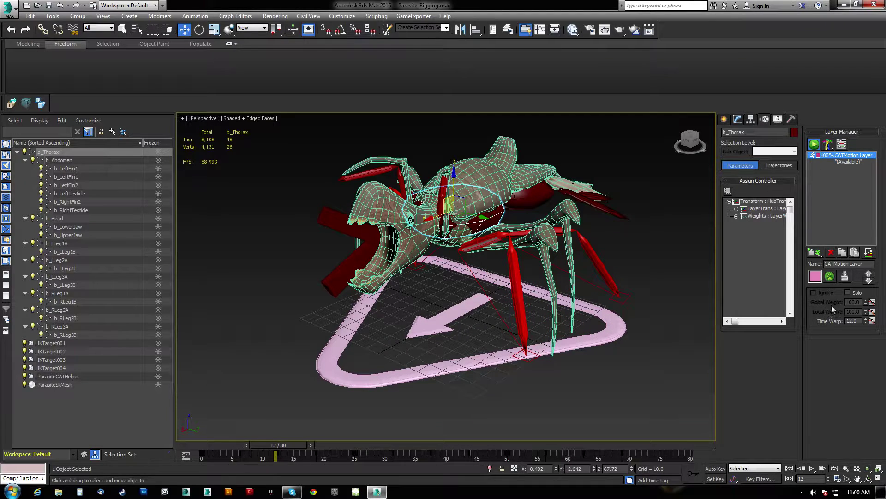
{"action": "left_click", "coordinate": [811, 468]}
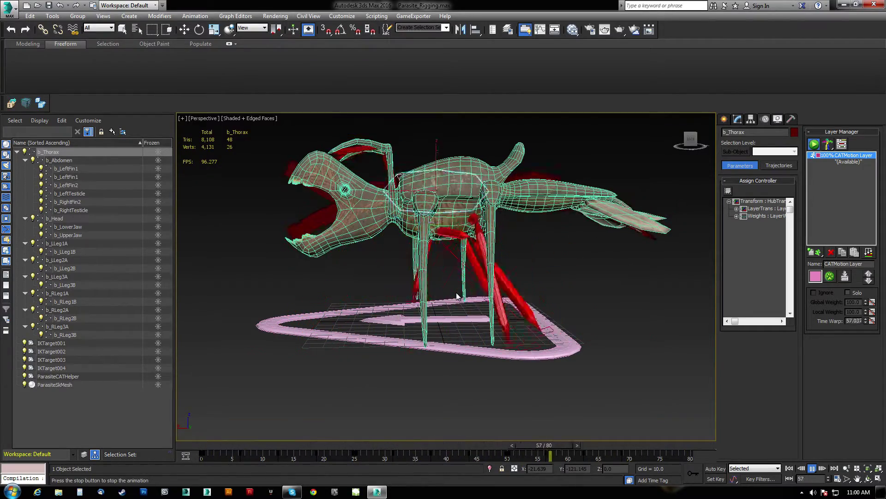
Set the CATMotion global stride parameters to a Max Stride Length of 50 and a Max Step Time of 20
{"action": "left_click", "coordinate": [831, 276]}
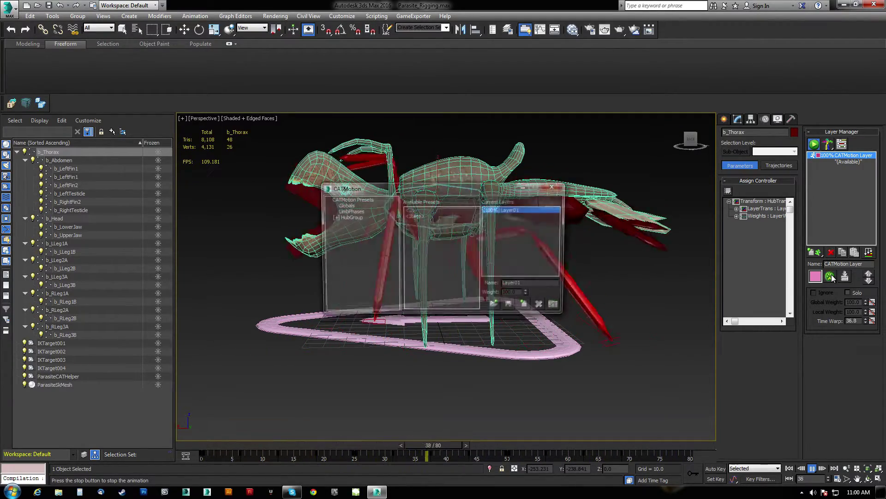
{"action": "left_click", "coordinate": [344, 205]}
{"action": "left_click_drag", "start_coordinate": [475, 189], "coordinate": [698, 247]}
{"action": "type", "text": "50"}
{"action": "key", "text": "Return"}
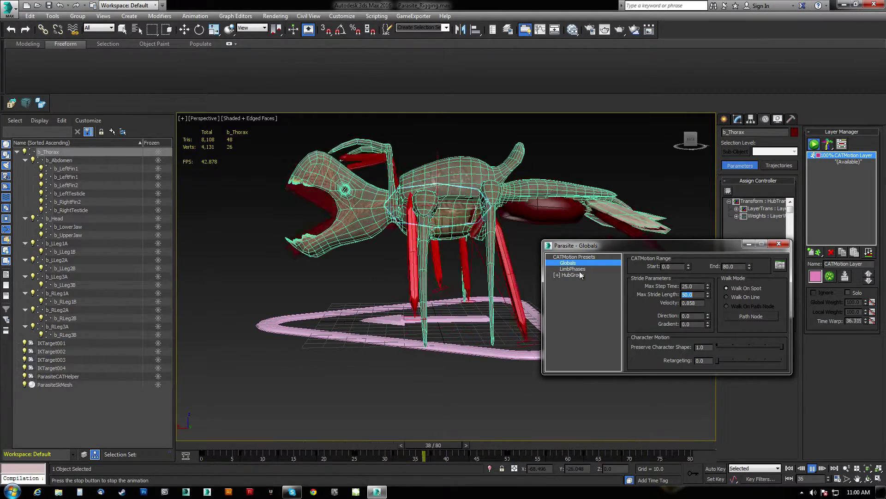
{"action": "double_click", "coordinate": [693, 286]}
{"action": "type", "text": "20"}
{"action": "key", "text": "Return"}
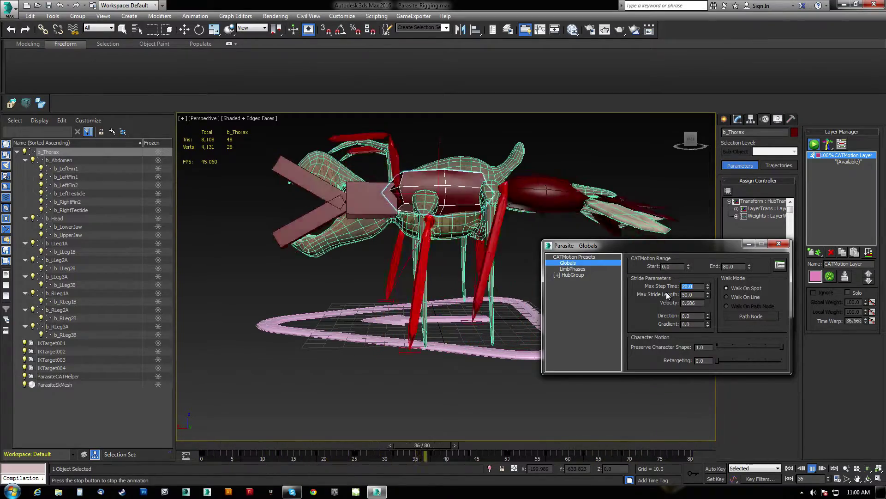
Scale down the hub's WeightShift curve to reduce the thorax's side-to-side sway during the walk
{"action": "middle_click_drag", "start_coordinate": [384, 237], "coordinate": [467, 239], "text": "alt"}
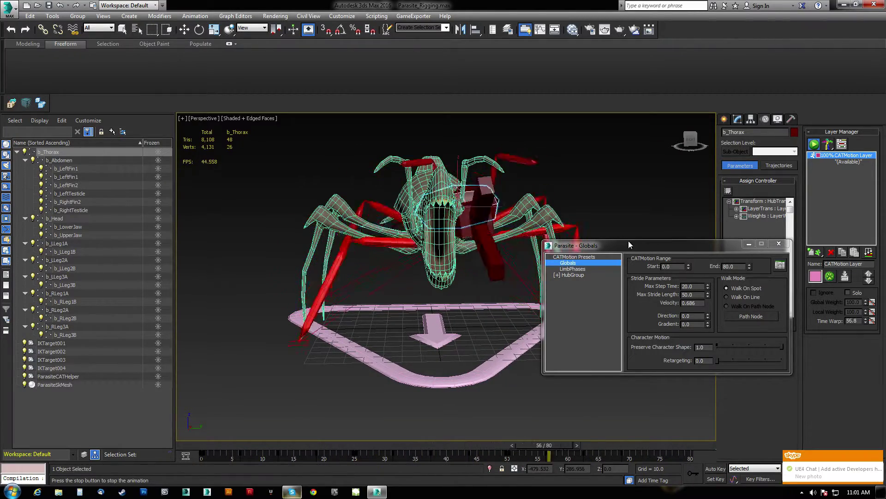
{"action": "left_click", "coordinate": [556, 276]}
{"action": "left_click", "coordinate": [563, 281]}
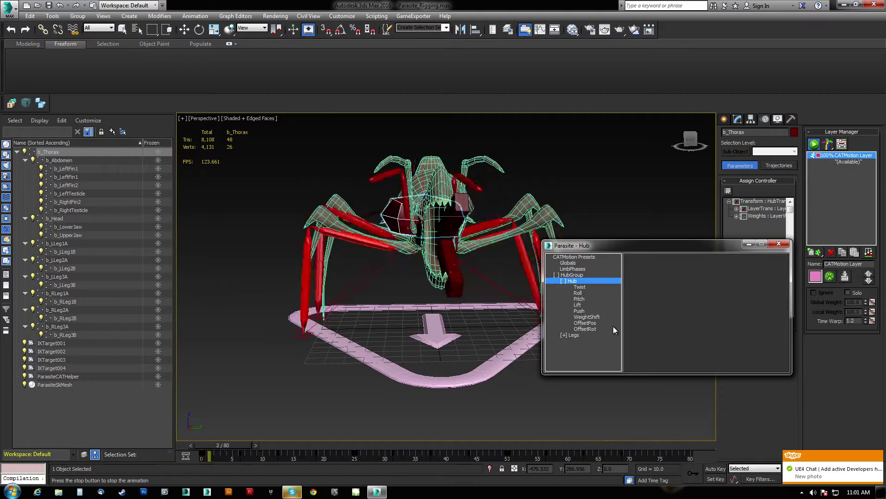
{"action": "left_click", "coordinate": [587, 316]}
{"action": "left_click_drag", "start_coordinate": [731, 331], "coordinate": [755, 46]}
{"action": "left_click_drag", "start_coordinate": [758, 244], "coordinate": [747, 221]}
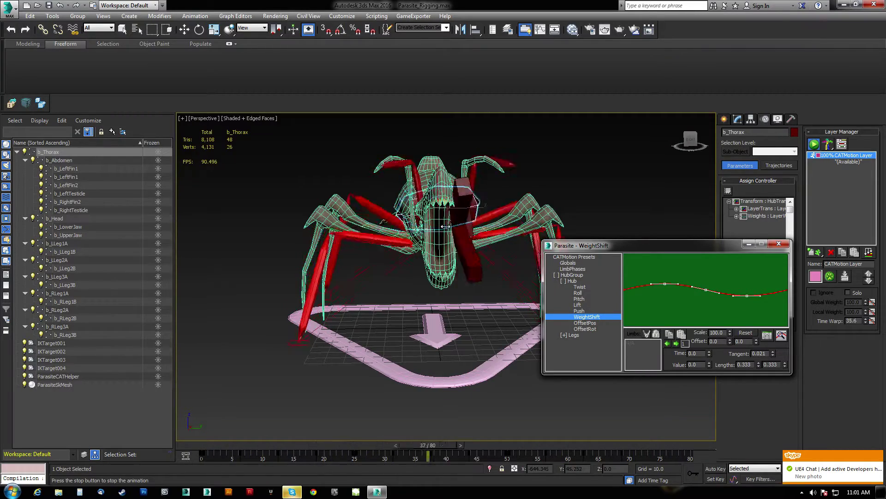
Scale down the hub's Twist and Roll curves so the thorax rotates less during the walk
{"action": "left_click", "coordinate": [581, 287]}
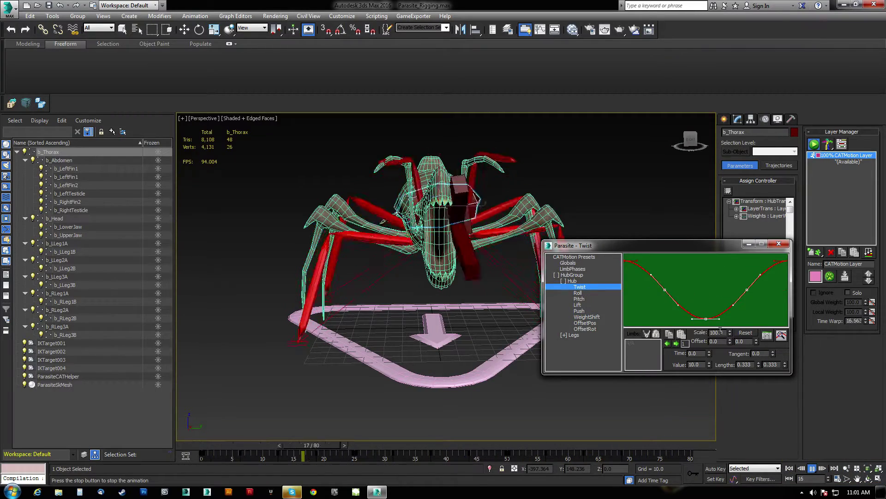
{"action": "left_click_drag", "start_coordinate": [730, 332], "coordinate": [733, 372]}
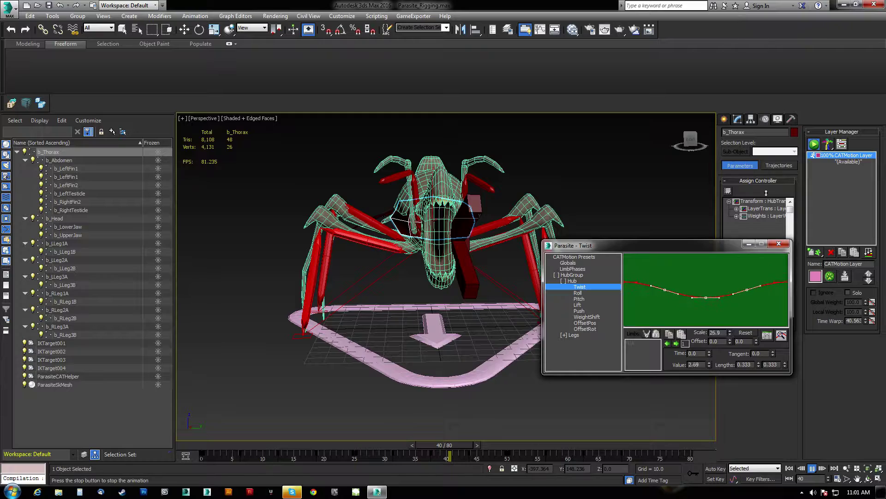
{"action": "left_click_drag", "start_coordinate": [766, 193], "coordinate": [760, 219]}
{"action": "left_click", "coordinate": [578, 293]}
{"action": "left_click_drag", "start_coordinate": [730, 332], "coordinate": [761, 64]}
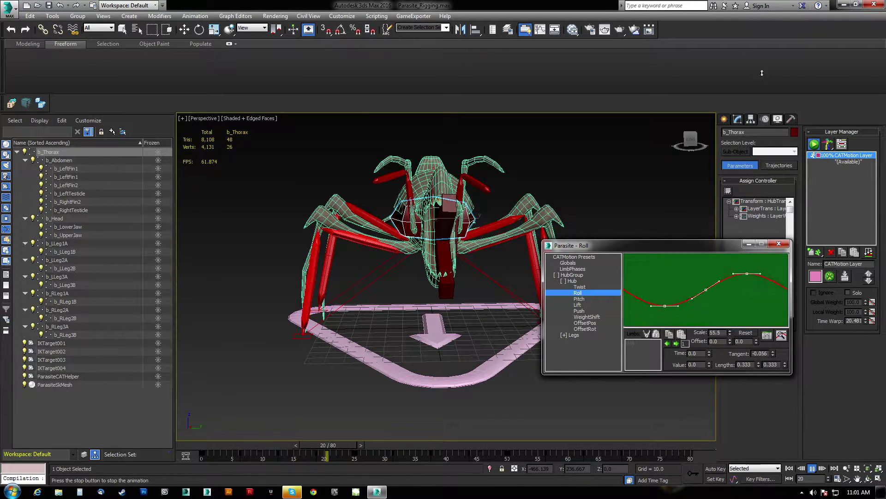
{"action": "left_click_drag", "start_coordinate": [757, 235], "coordinate": [757, 239]}
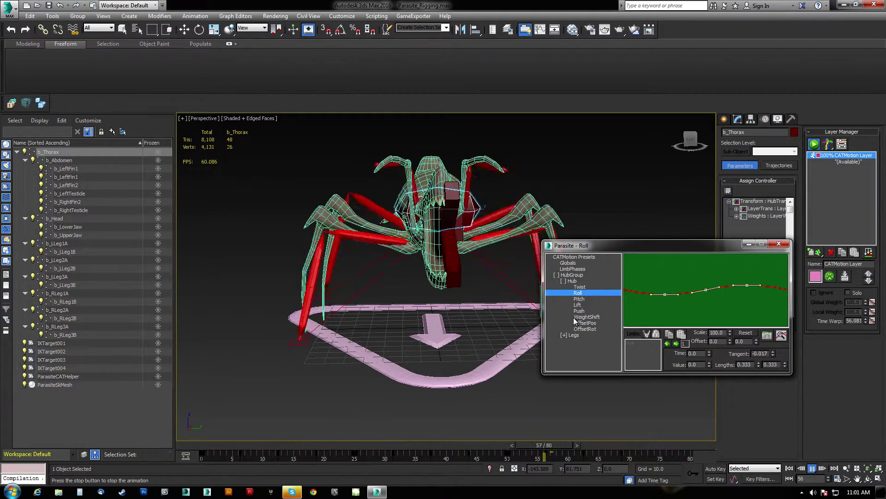
Scale the hub's Lift curve down to about half, check the walk from several sides and stop the playback
{"action": "left_click", "coordinate": [577, 305]}
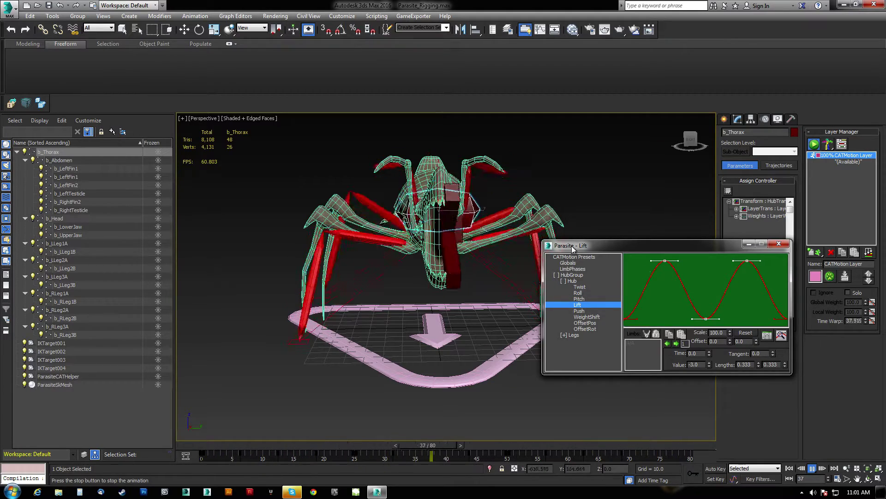
{"action": "left_click_drag", "start_coordinate": [730, 332], "coordinate": [742, 87]}
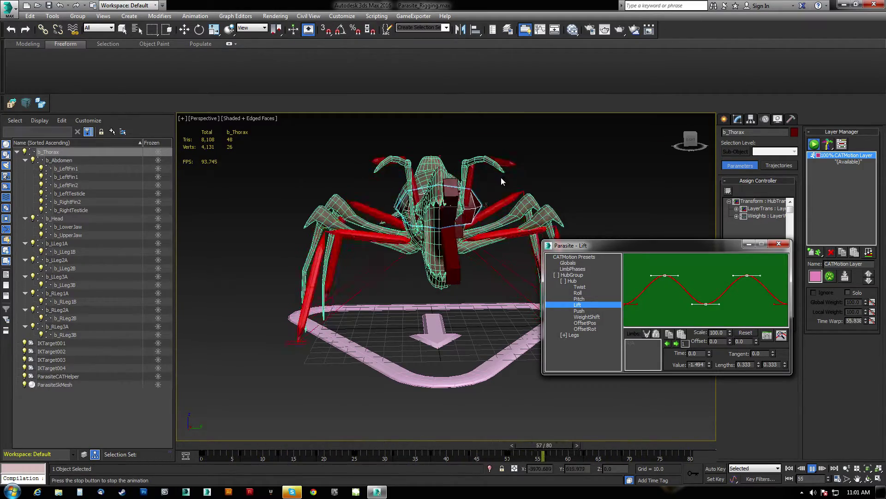
{"action": "mouse_move", "coordinate": [480, 195]}
{"action": "middle_mouse_down", "text": "alt"}
{"action": "mouse_move", "coordinate": [441, 215]}
{"action": "mouse_move", "coordinate": [401, 198]}
{"action": "mouse_move", "coordinate": [470, 182]}
{"action": "mouse_move", "coordinate": [470, 199]}
{"action": "middle_mouse_up", "text": "alt"}
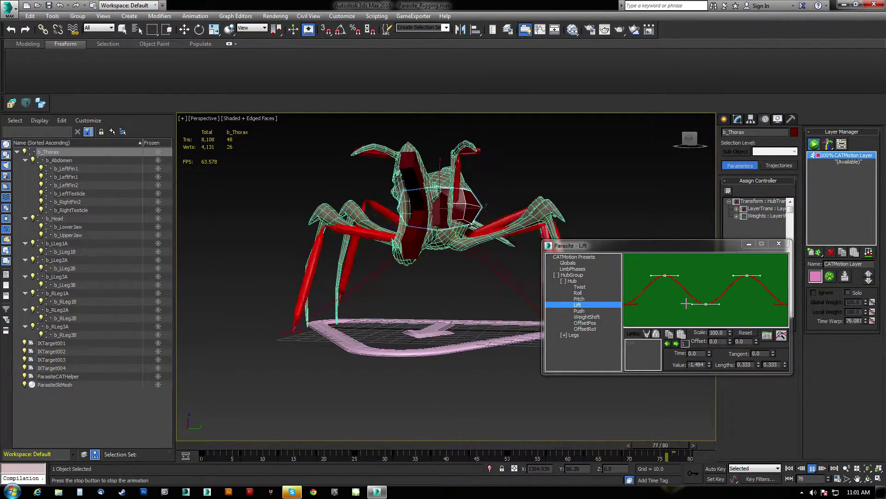
{"action": "middle_click_drag", "start_coordinate": [443, 233], "coordinate": [300, 219], "text": "alt"}
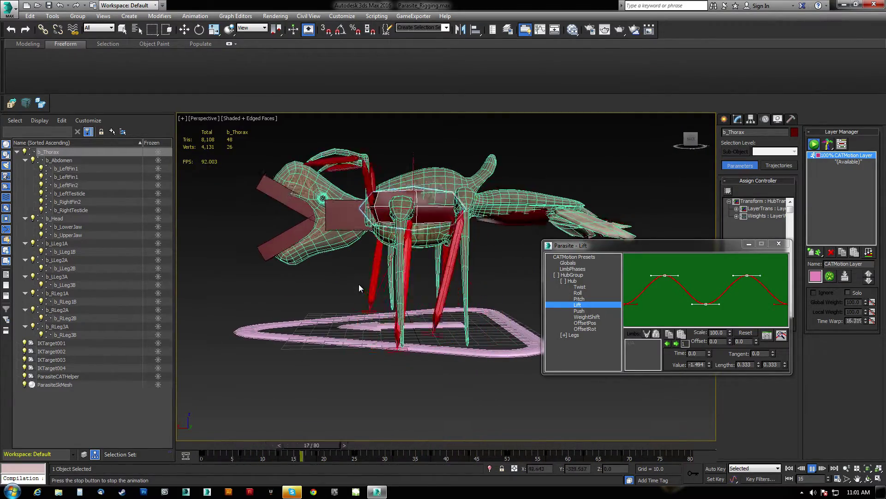
{"action": "middle_click_drag", "start_coordinate": [359, 286], "coordinate": [350, 280], "text": "alt"}
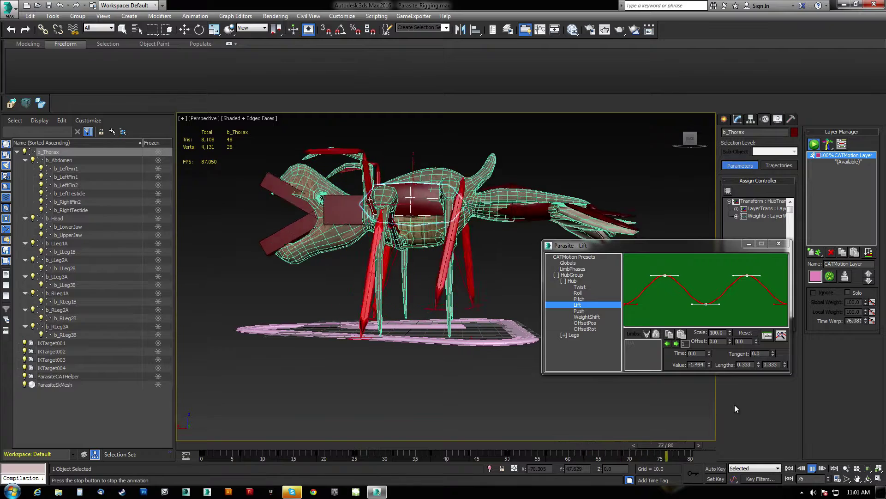
{"action": "left_click", "coordinate": [812, 468]}
Hide the triangular ParasiteCATHelper under the parasite
{"action": "mouse_move", "coordinate": [365, 442]}
{"action": "left_mouse_down"}
{"action": "mouse_move", "coordinate": [318, 442]}
{"action": "mouse_move", "coordinate": [374, 442]}
{"action": "left_mouse_up"}
{"action": "middle_click_drag", "start_coordinate": [471, 318], "coordinate": [502, 336], "text": "alt"}
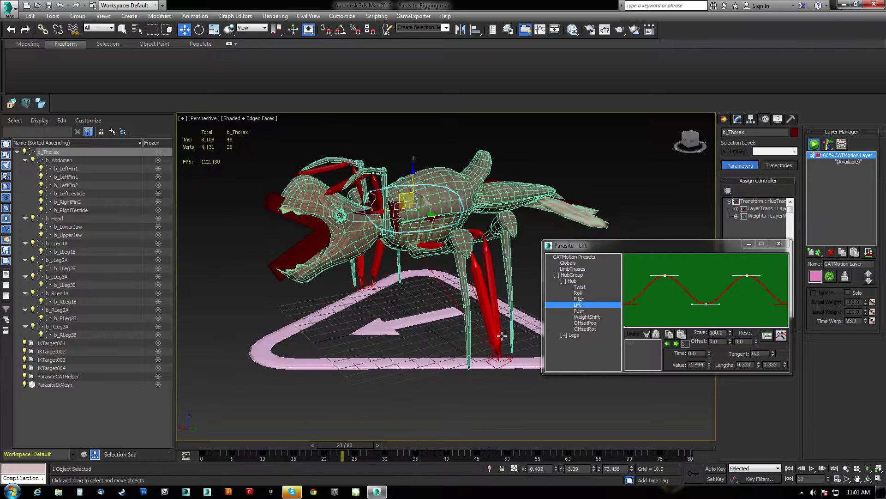
{"action": "left_click", "coordinate": [480, 363]}
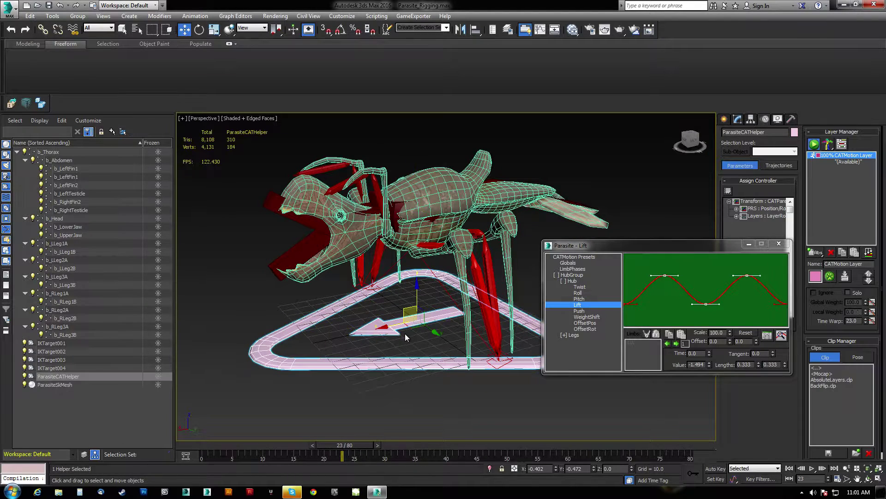
{"action": "right_click", "coordinate": [408, 311]}
{"action": "left_click", "coordinate": [458, 306]}
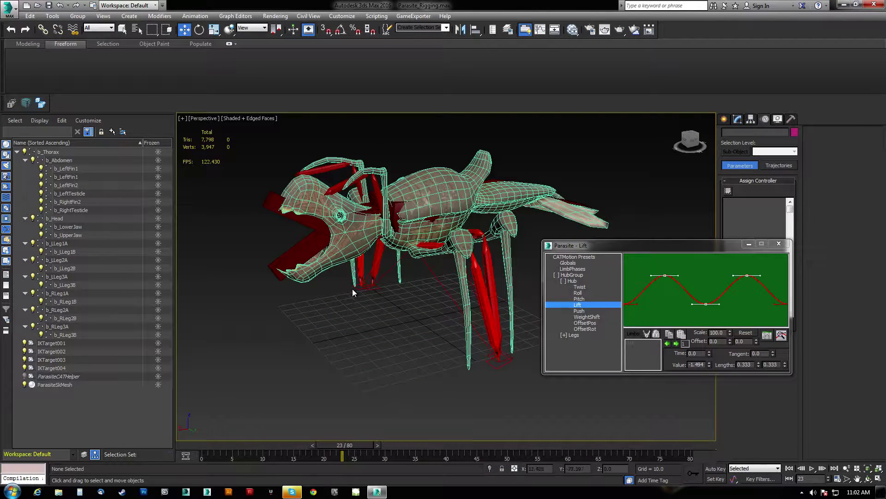
Select the foot targets IKTarget001 and IKTarget003 and scrub the walk back to frame 0 to compare their stepping
{"action": "left_click", "coordinate": [352, 290]}
{"action": "left_click", "coordinate": [489, 364], "text": "ctrl"}
{"action": "middle_click_drag", "start_coordinate": [410, 354], "coordinate": [419, 338], "text": "alt"}
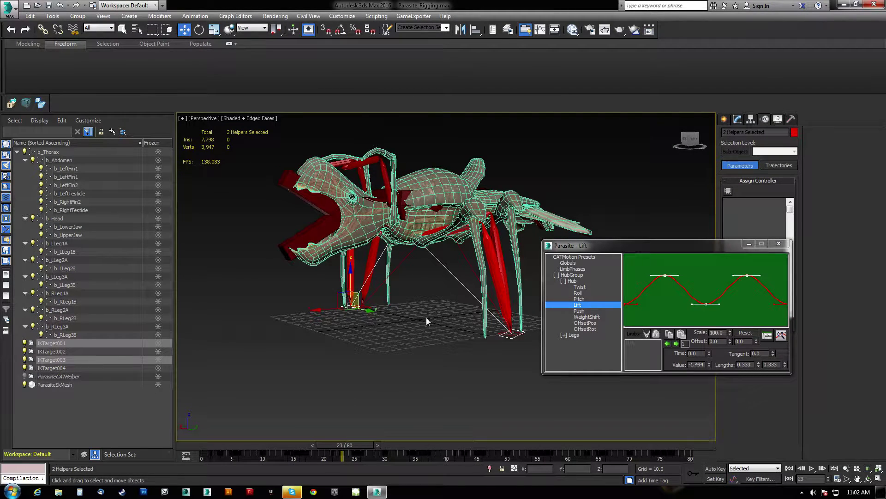
{"action": "left_click_drag", "start_coordinate": [363, 445], "coordinate": [192, 444]}
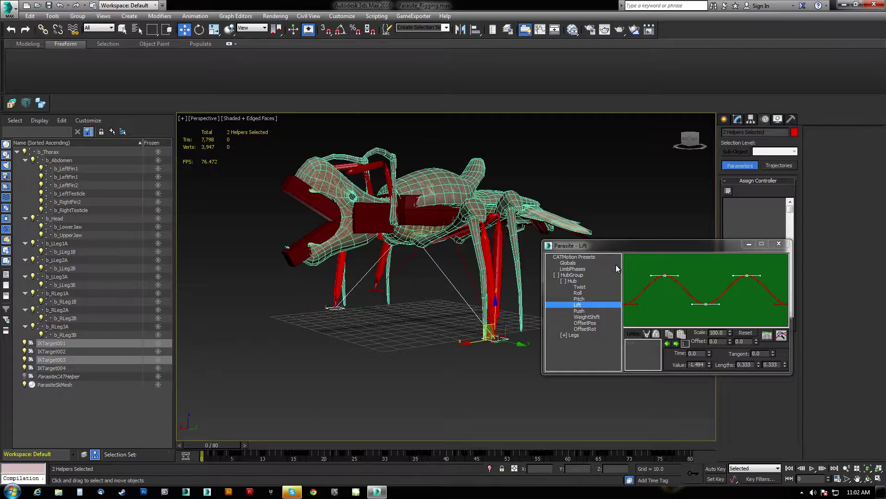
Set the CATMotion limb phases of the first leg pair to -0.5 for LLeg1 and 0.0 for RLeg1
{"action": "left_click", "coordinate": [572, 268]}
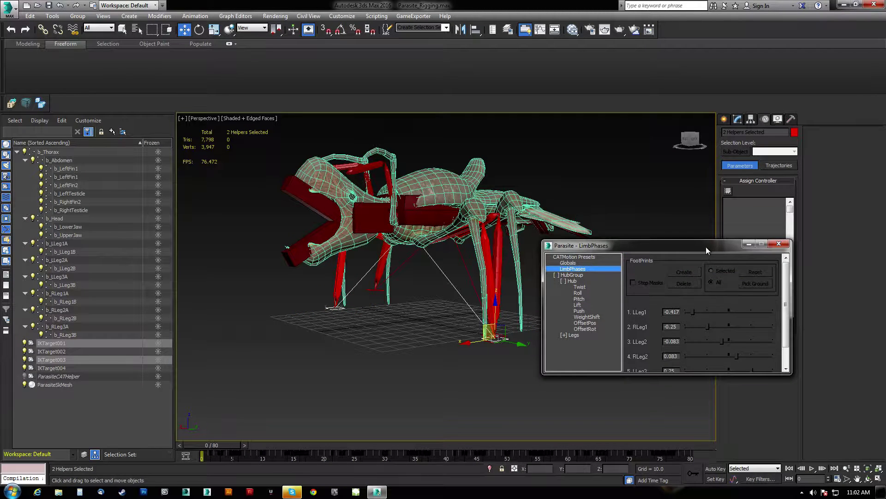
{"action": "left_click_drag", "start_coordinate": [706, 243], "coordinate": [739, 187]}
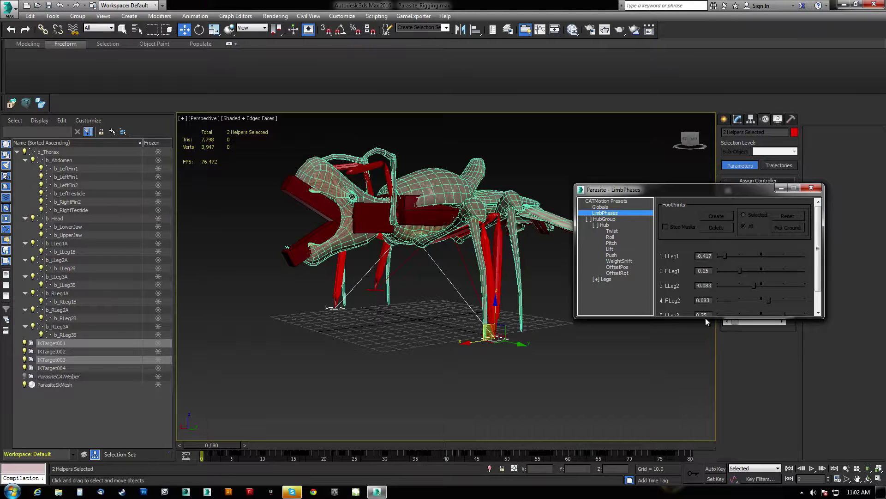
{"action": "left_click_drag", "start_coordinate": [817, 242], "coordinate": [808, 290]}
{"action": "mouse_move", "coordinate": [368, 251]}
{"action": "middle_mouse_down", "text": "alt"}
{"action": "mouse_move", "coordinate": [359, 286]}
{"action": "mouse_move", "coordinate": [362, 262]}
{"action": "middle_mouse_up", "text": "alt"}
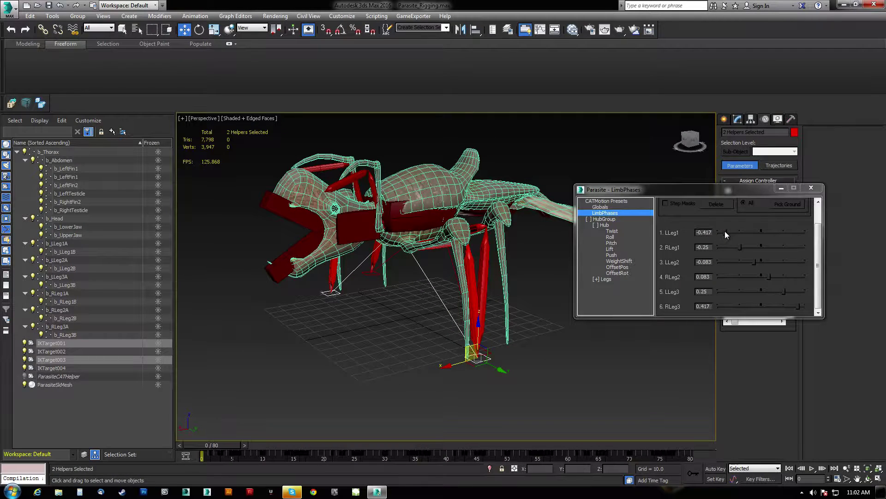
{"action": "left_click_drag", "start_coordinate": [725, 232], "coordinate": [724, 233]}
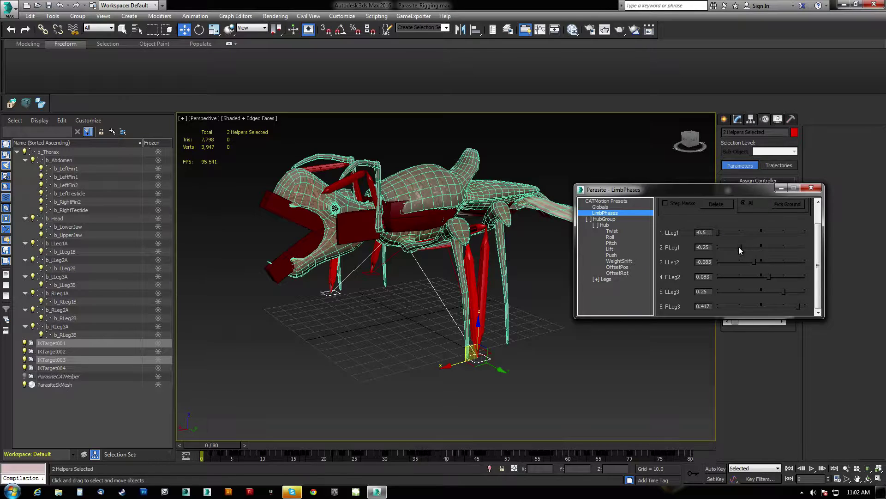
{"action": "left_click_drag", "start_coordinate": [741, 247], "coordinate": [762, 249]}
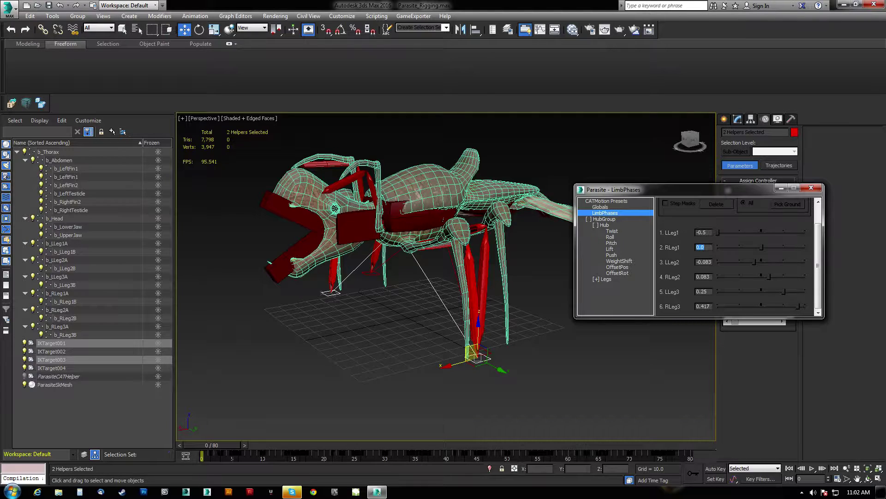
Go to frame 18 and set the limb phases of the second leg pair to -0.5 for LLeg2 and 0.0 for RLeg2
{"action": "left_click_drag", "start_coordinate": [224, 442], "coordinate": [328, 432]}
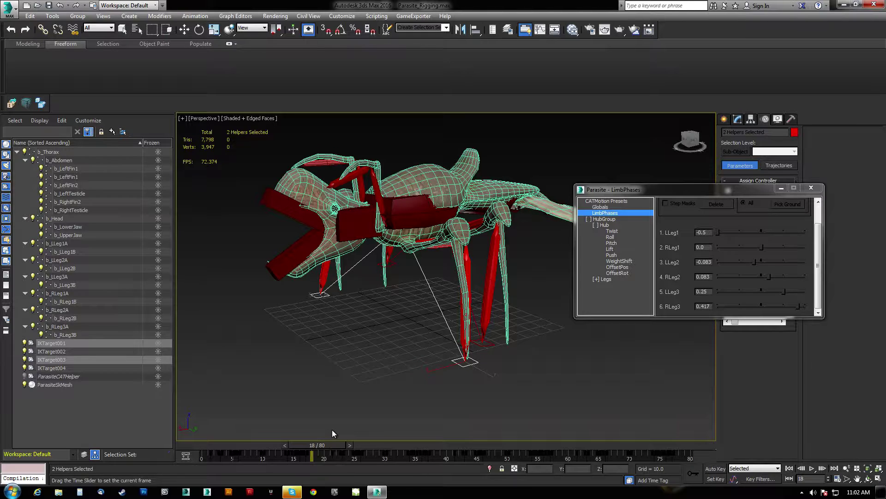
{"action": "key", "text": "w"}
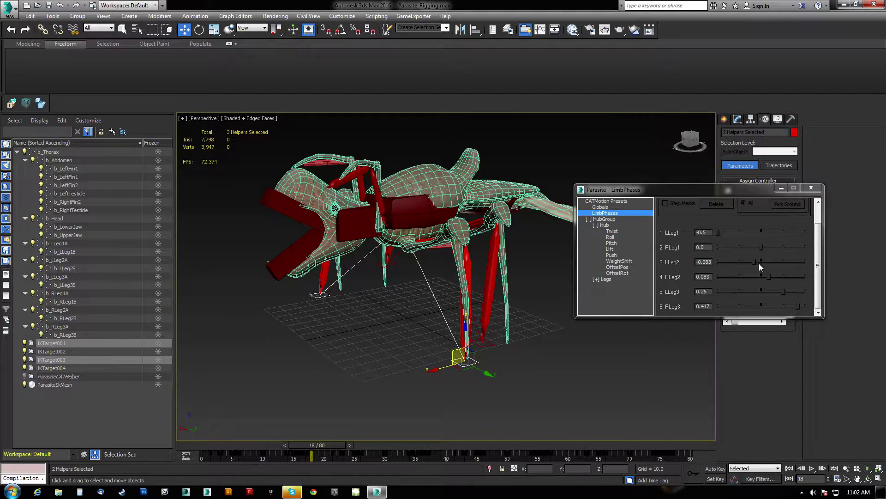
{"action": "left_click_drag", "start_coordinate": [755, 260], "coordinate": [700, 262]}
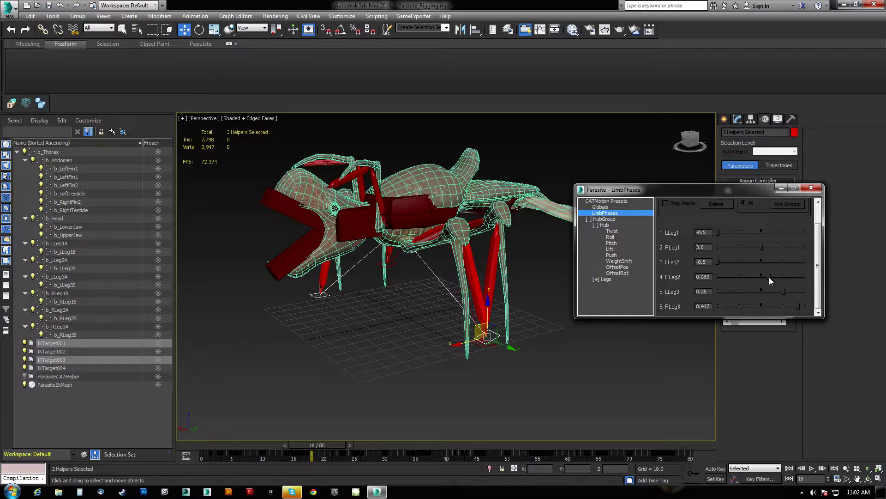
{"action": "left_click_drag", "start_coordinate": [769, 277], "coordinate": [761, 277]}
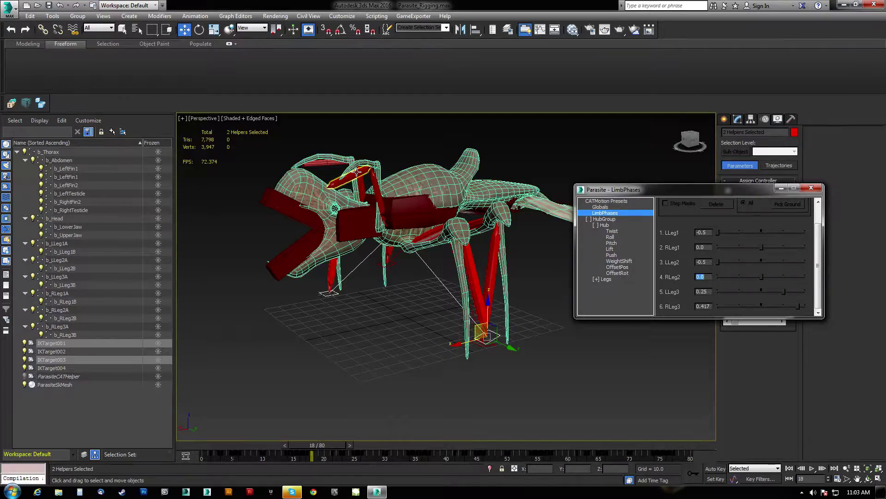
Hide the ParasiteSkMesh mesh so only the bone rig is displayed
{"action": "middle_click_drag", "start_coordinate": [394, 208], "coordinate": [353, 199], "text": "alt"}
{"action": "left_click", "coordinate": [411, 187]}
{"action": "right_click", "coordinate": [410, 186]}
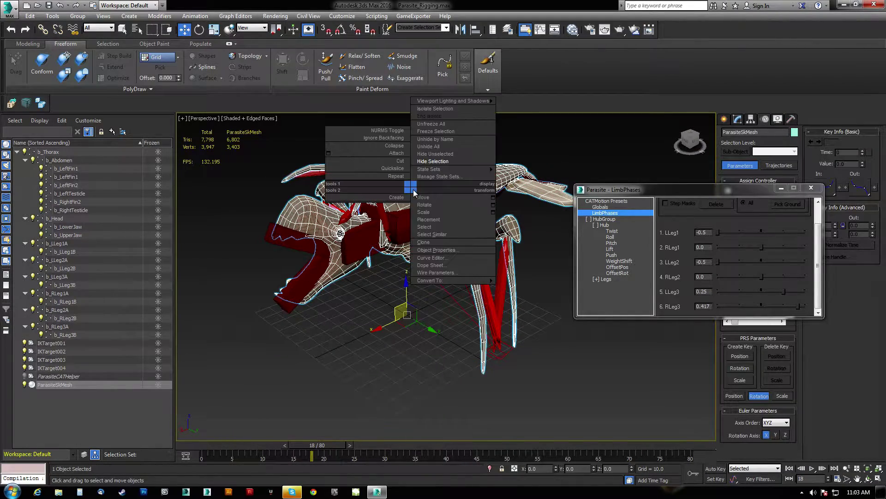
{"action": "left_click", "coordinate": [442, 162]}
{"action": "mouse_move", "coordinate": [413, 205]}
{"action": "middle_mouse_down", "text": "alt"}
{"action": "mouse_move", "coordinate": [458, 217]}
{"action": "mouse_move", "coordinate": [477, 205]}
{"action": "mouse_move", "coordinate": [415, 210]}
{"action": "middle_mouse_up", "text": "alt"}
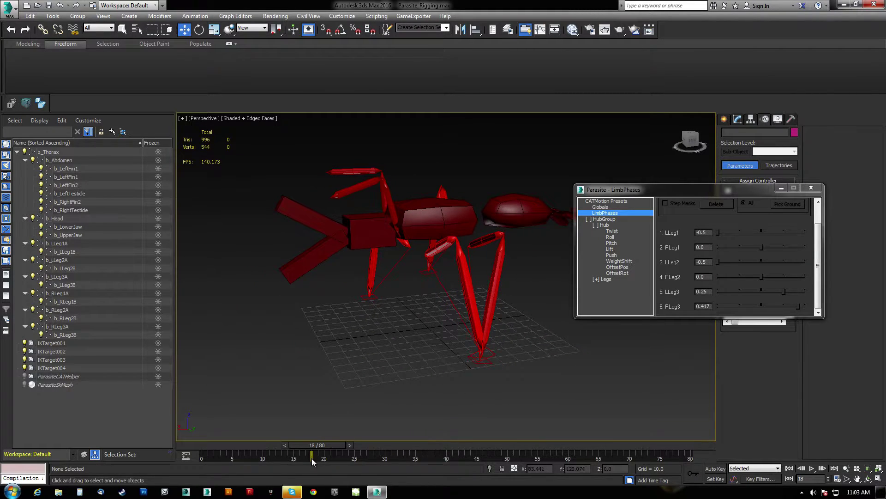
Select the foot targets IKTarget001 and IKTarget003 and scrub forward to frame 53 to compare their stepping
{"action": "left_click_drag", "start_coordinate": [323, 445], "coordinate": [283, 439]}
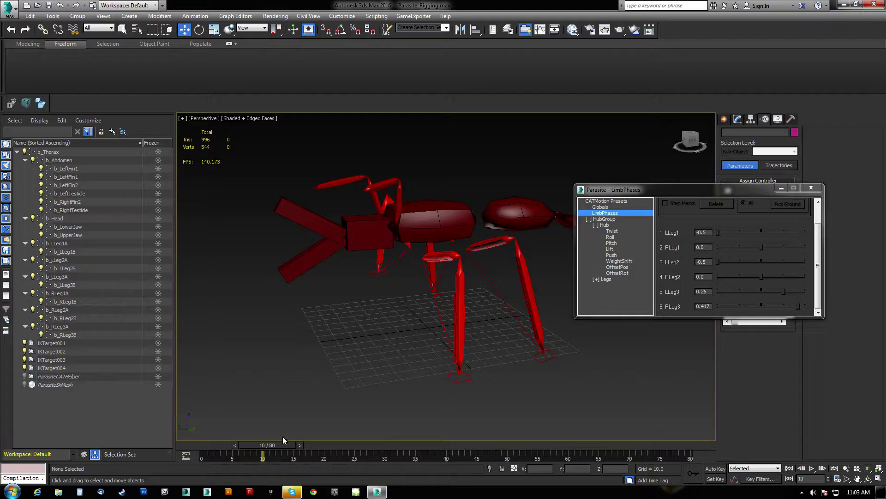
{"action": "left_click", "coordinate": [451, 378]}
{"action": "left_click", "coordinate": [374, 276], "text": "ctrl"}
{"action": "left_click_drag", "start_coordinate": [273, 443], "coordinate": [523, 392]}
Select the foot targets IKTarget002 and IKTarget004 and scrub the walk back to frame 0
{"action": "key", "text": "w"}
{"action": "left_click", "coordinate": [531, 343]}
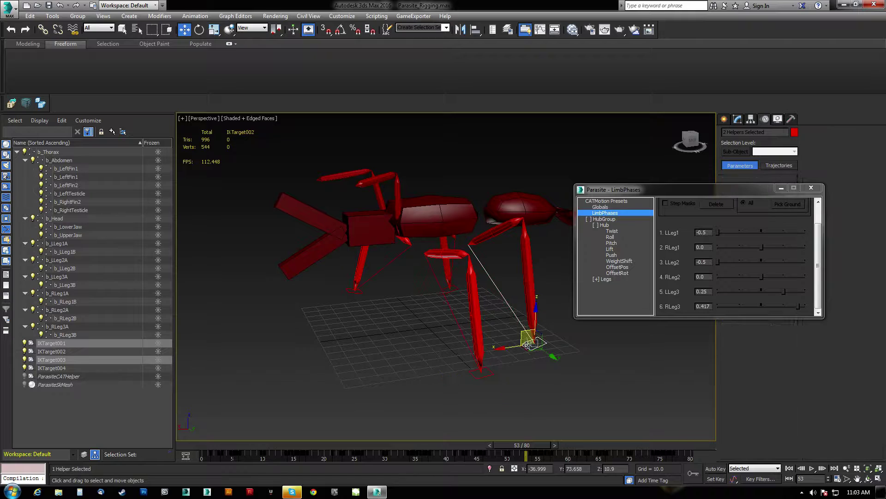
{"action": "left_click", "coordinate": [454, 292], "text": "ctrl"}
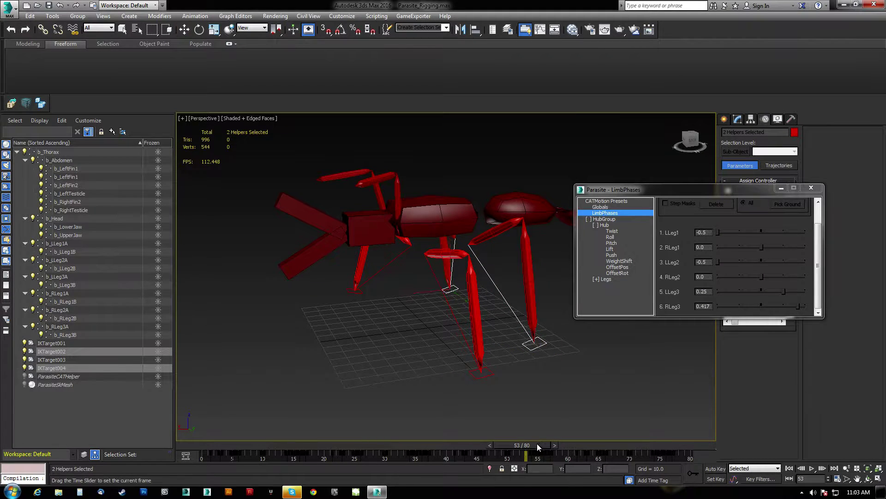
{"action": "left_click_drag", "start_coordinate": [539, 442], "coordinate": [210, 443]}
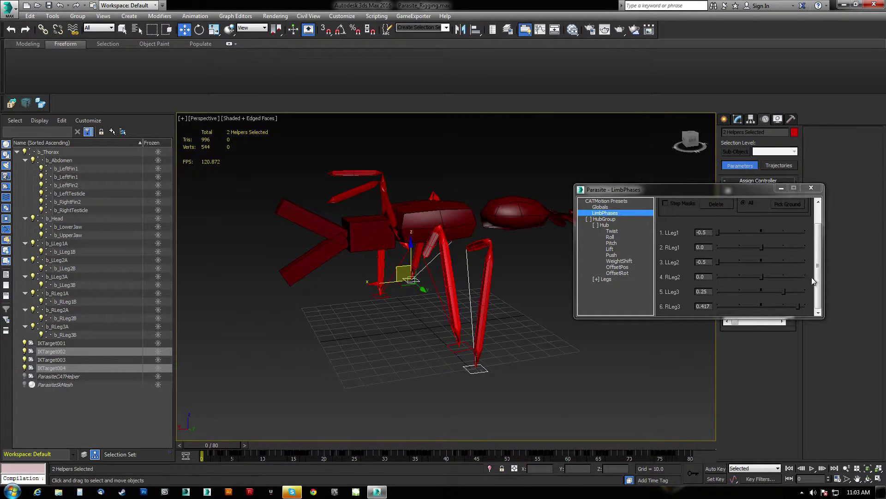
Set the CATMotion limb phases of the third leg pair to 0.0 for LLeg3 and -0.5 for RLeg3
{"action": "left_click", "coordinate": [818, 266]}
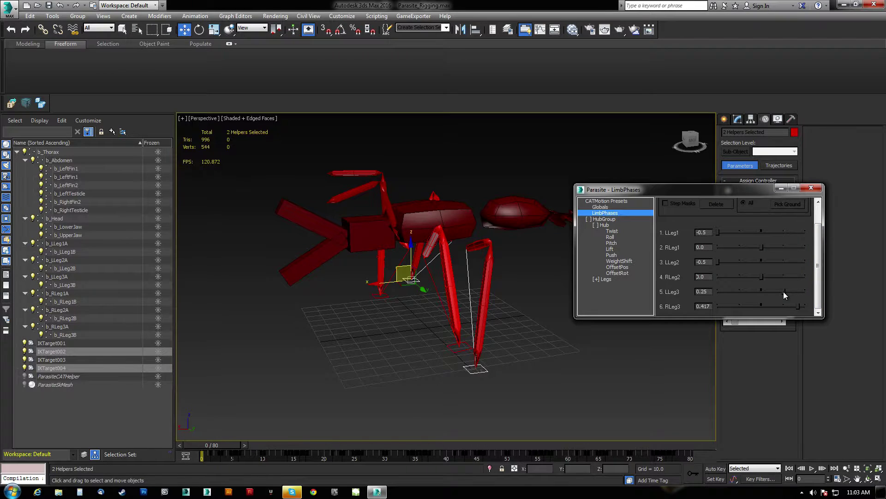
{"action": "left_click_drag", "start_coordinate": [783, 291], "coordinate": [778, 292]}
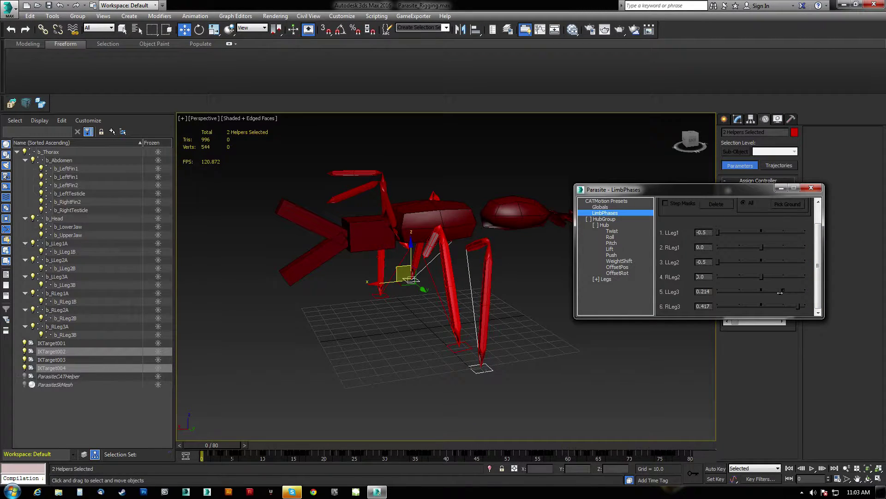
{"action": "left_click_drag", "start_coordinate": [781, 292], "coordinate": [760, 292]}
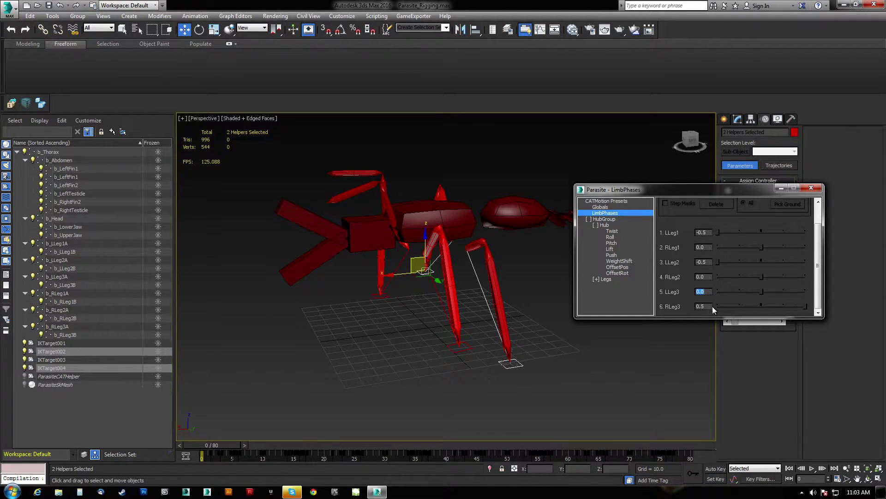
{"action": "left_click_drag", "start_coordinate": [808, 307], "coordinate": [688, 313]}
{"action": "left_click_drag", "start_coordinate": [762, 306], "coordinate": [885, 296]}
Scrub through the whole walk cycle and return to frame 0 to check the alternating leg steps
{"action": "left_click_drag", "start_coordinate": [225, 444], "coordinate": [316, 445]}
{"action": "left_click_drag", "start_coordinate": [359, 436], "coordinate": [724, 390]}
{"action": "left_click_drag", "start_coordinate": [827, 384], "coordinate": [156, 424]}
{"action": "key", "text": "w"}
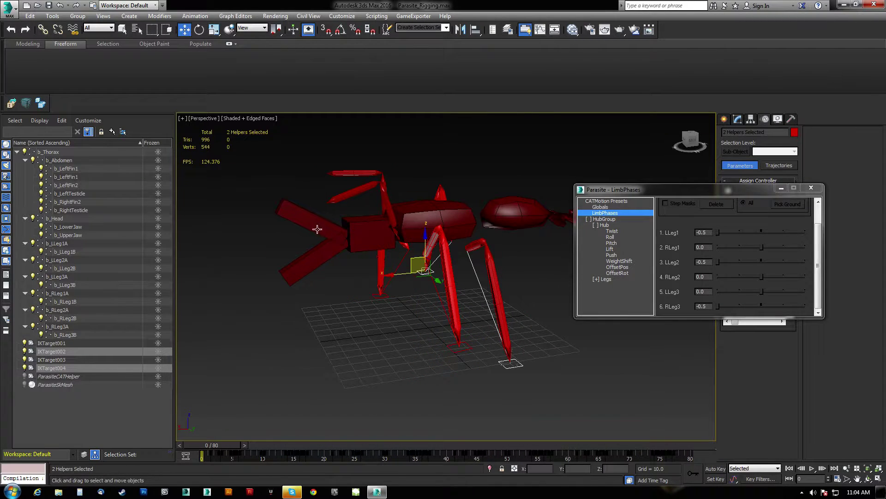
Select the front upper leg bone b_LLeg1A, frame it for rotating, and close the LimbPhases window
{"action": "left_click", "coordinate": [389, 199]}
{"action": "middle_click_drag", "start_coordinate": [388, 199], "coordinate": [398, 275], "text": "alt"}
{"action": "key", "text": "z"}
{"action": "key", "text": "e"}
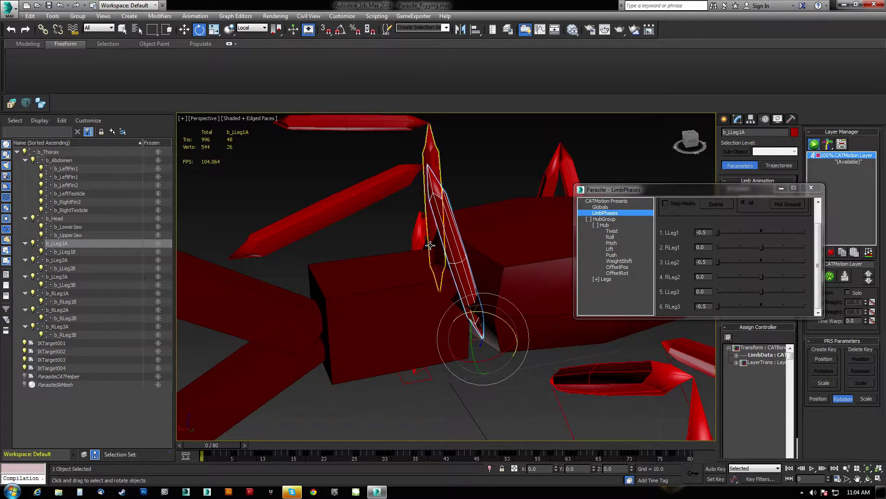
{"action": "scroll", "coordinate": [384, 221], "scroll_direction": "down", "scroll_amount": 3}
{"action": "left_click", "coordinate": [812, 187]}
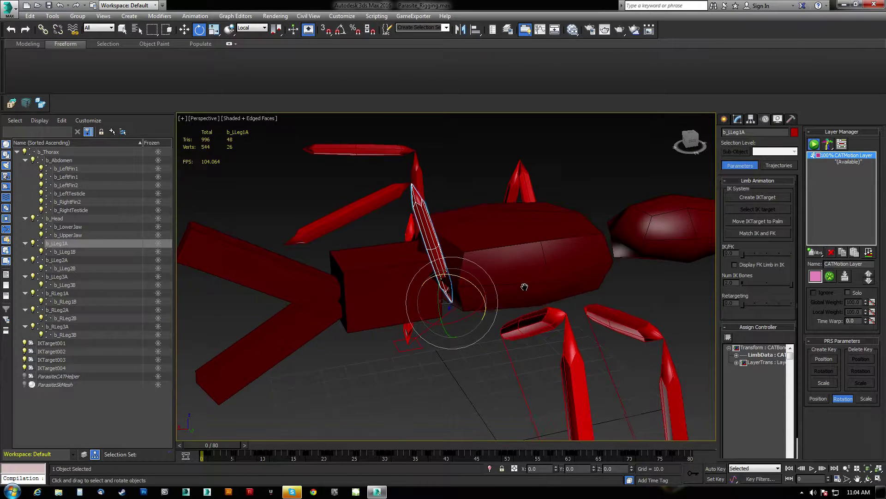
Try to rotate b_LLeg1A on the CATMotion layer
{"action": "middle_click_drag", "start_coordinate": [526, 283], "coordinate": [497, 282], "text": "alt"}
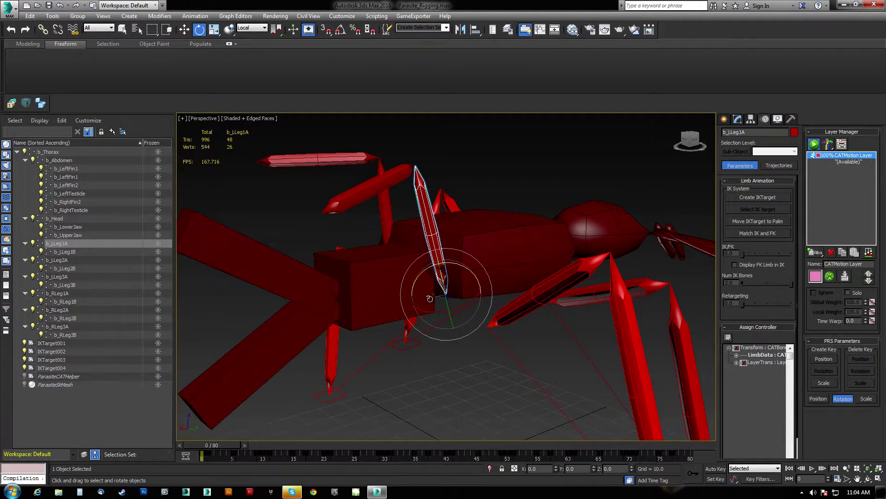
{"action": "left_click_drag", "start_coordinate": [441, 284], "coordinate": [463, 300]}
{"action": "middle_click_drag", "start_coordinate": [464, 303], "coordinate": [462, 330], "text": "alt"}
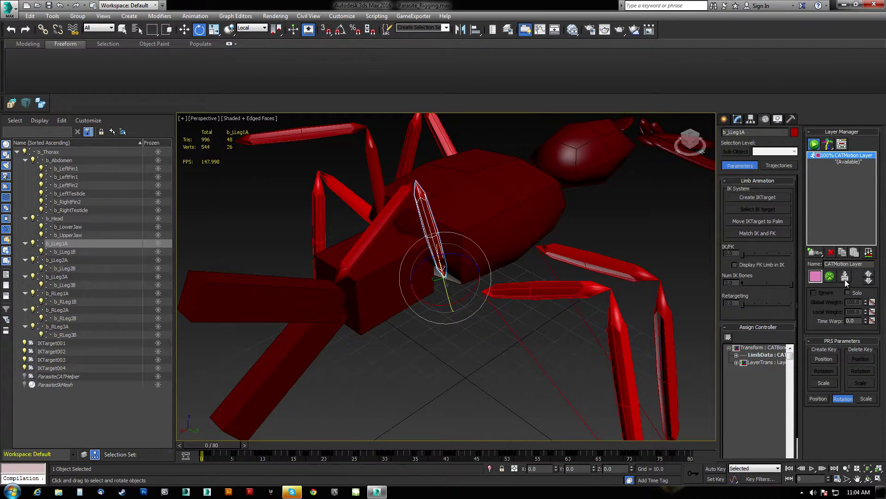
{"action": "scroll", "coordinate": [474, 301], "scroll_direction": "down", "scroll_amount": 6}
{"action": "middle_click_drag", "start_coordinate": [474, 301], "coordinate": [492, 307], "text": "alt"}
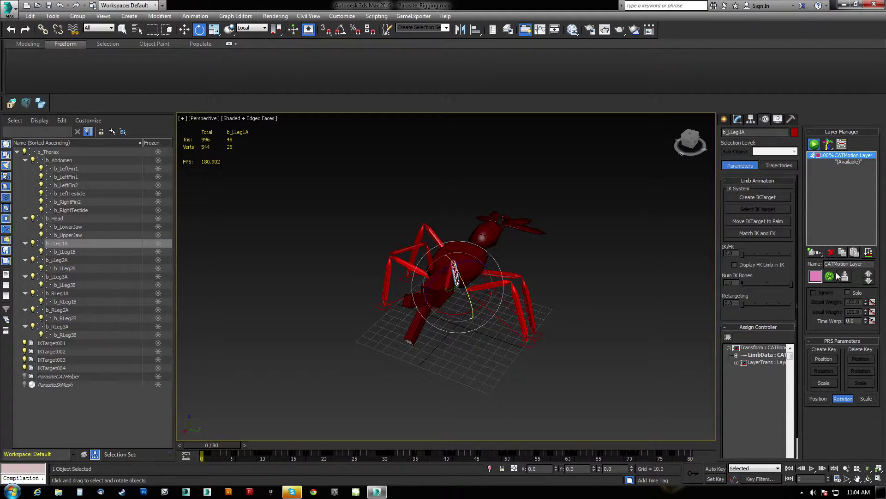
{"action": "middle_click_drag", "start_coordinate": [491, 277], "coordinate": [517, 288], "text": "alt"}
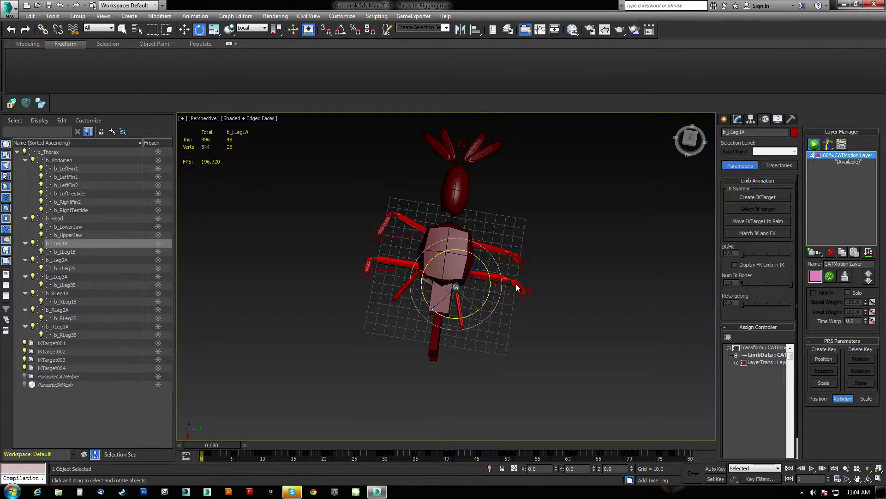
Switch the CAT rig from animation mode to setup mode
{"action": "left_click", "coordinate": [815, 144]}
{"action": "middle_click_drag", "start_coordinate": [508, 222], "coordinate": [414, 250], "text": "alt"}
{"action": "middle_click_drag", "start_coordinate": [456, 270], "coordinate": [460, 240], "text": "alt"}
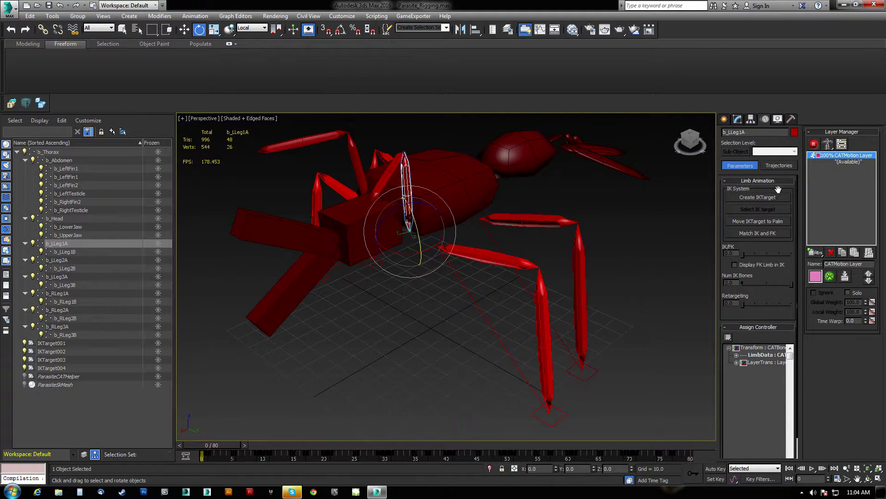
{"action": "middle_click_drag", "start_coordinate": [434, 231], "coordinate": [437, 251]}
{"action": "middle_click_drag", "start_coordinate": [538, 336], "coordinate": [519, 308]}
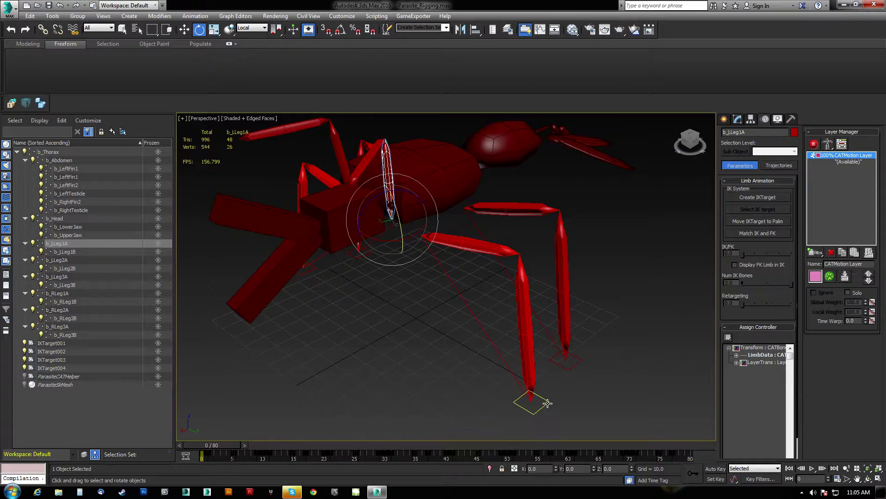
Select IKTarget001 and examine the CATMotion editor's hub OffsetRot, OffsetPos, Push and Lift settings, then close the editor
{"action": "left_click", "coordinate": [546, 404]}
{"action": "middle_click_drag", "start_coordinate": [546, 404], "coordinate": [455, 388], "text": "alt"}
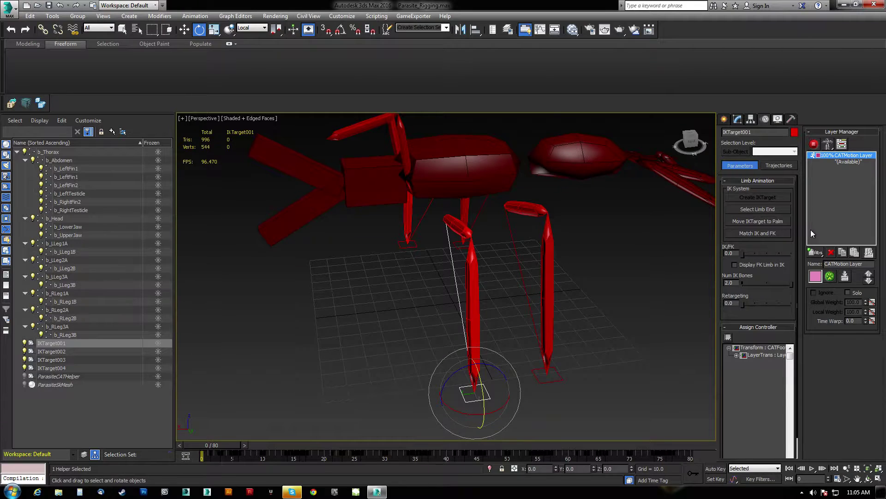
{"action": "left_click", "coordinate": [828, 145]}
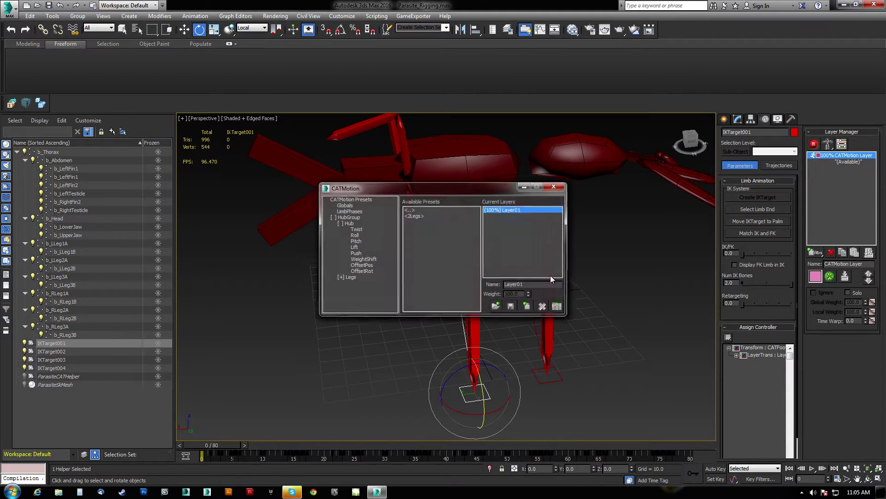
{"action": "left_click", "coordinate": [339, 278]}
{"action": "left_click", "coordinate": [356, 272]}
{"action": "left_click", "coordinate": [357, 265]}
{"action": "left_click", "coordinate": [355, 254]}
{"action": "left_click", "coordinate": [354, 247]}
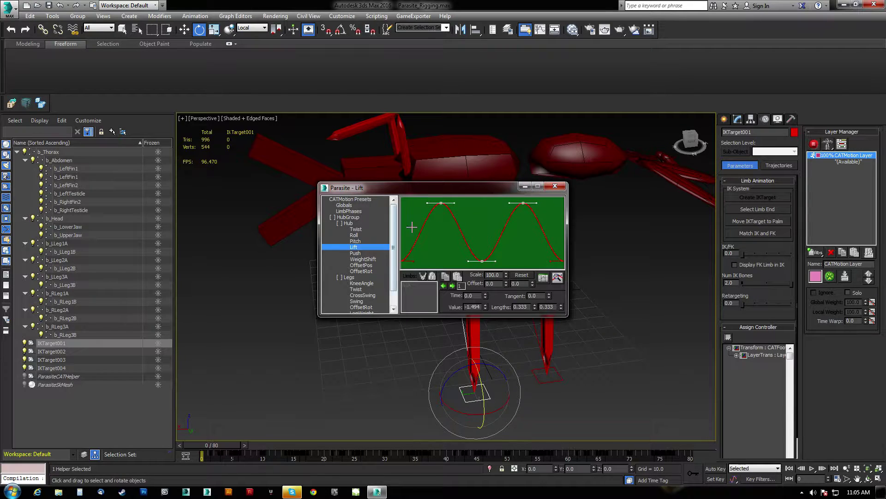
{"action": "left_click", "coordinate": [556, 186]}
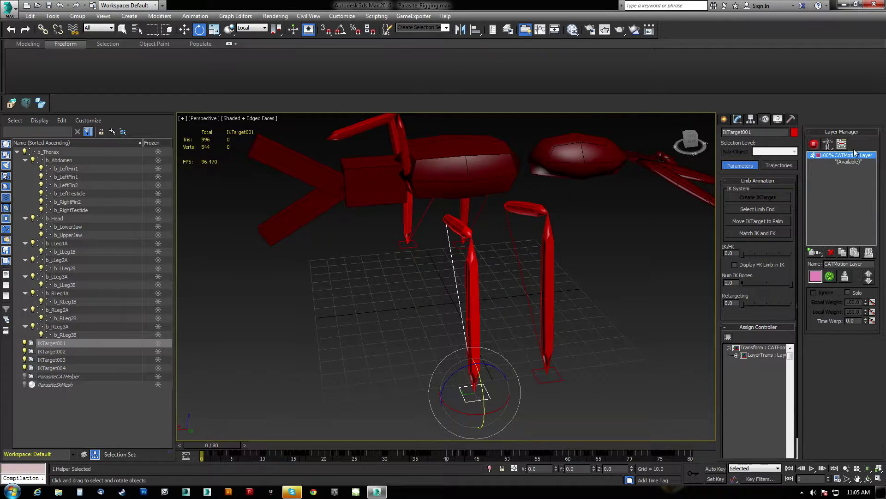
Try moving and rotating the b_Thorax hub bone, cancelling each transform
{"action": "middle_click_drag", "start_coordinate": [450, 271], "coordinate": [482, 312], "text": "alt"}
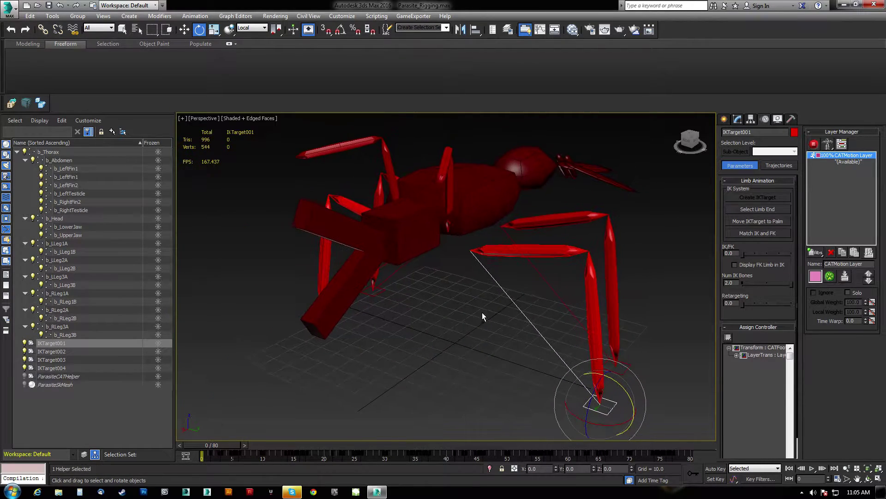
{"action": "left_click", "coordinate": [486, 196]}
{"action": "key", "text": "w"}
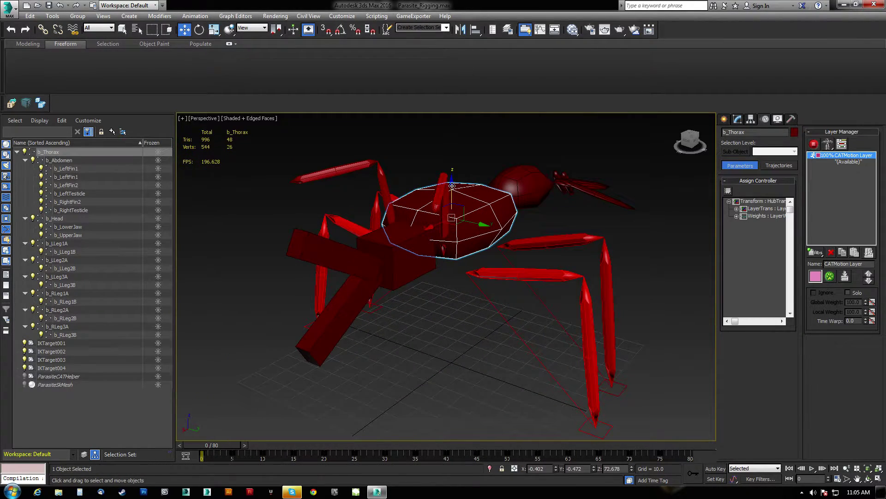
{"action": "left_click_drag", "start_coordinate": [452, 186], "coordinate": [489, 214]}
{"action": "right_click", "coordinate": [462, 211]}
{"action": "key", "text": "e"}
{"action": "right_click", "coordinate": [489, 215]}
Test rotating the b_Head bone and the raised front leg bone b_LLeg1A
{"action": "left_click", "coordinate": [383, 257]}
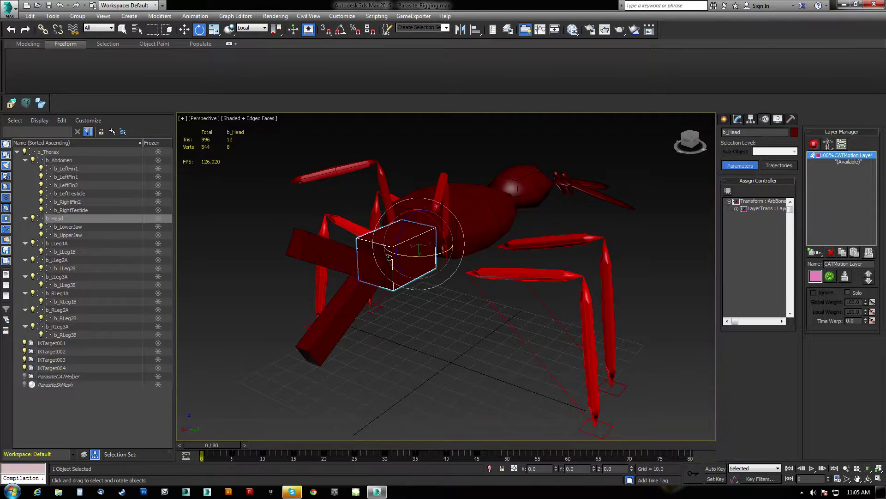
{"action": "left_click_drag", "start_coordinate": [393, 254], "coordinate": [451, 210]}
{"action": "right_click", "coordinate": [451, 211]}
{"action": "left_click", "coordinate": [447, 198]}
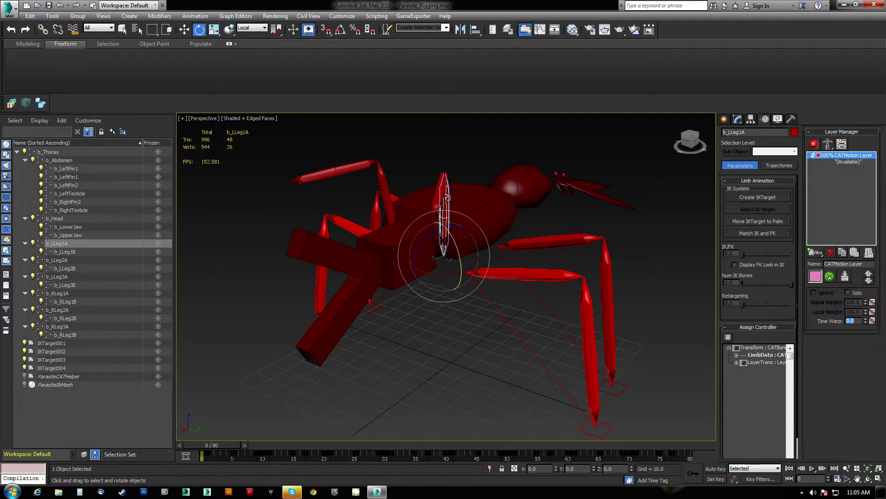
{"action": "middle_click_drag", "start_coordinate": [438, 201], "coordinate": [468, 229], "text": "alt"}
{"action": "left_click_drag", "start_coordinate": [464, 234], "coordinate": [409, 282]}
Test rotating the b_Abdomen bone, and undo the rotation
{"action": "middle_click_drag", "start_coordinate": [518, 302], "coordinate": [416, 301]}
{"action": "left_click", "coordinate": [526, 245]}
{"action": "middle_click_drag", "start_coordinate": [527, 245], "coordinate": [474, 250]}
{"action": "left_click_drag", "start_coordinate": [482, 216], "coordinate": [499, 239]}
{"action": "key", "text": "ctrl+z"}
Select the b_LeftFin1 and b_RightFin2 tail fins, test rotating them around their own pivot points, and undo it
{"action": "middle_click_drag", "start_coordinate": [585, 313], "coordinate": [554, 336], "text": "alt"}
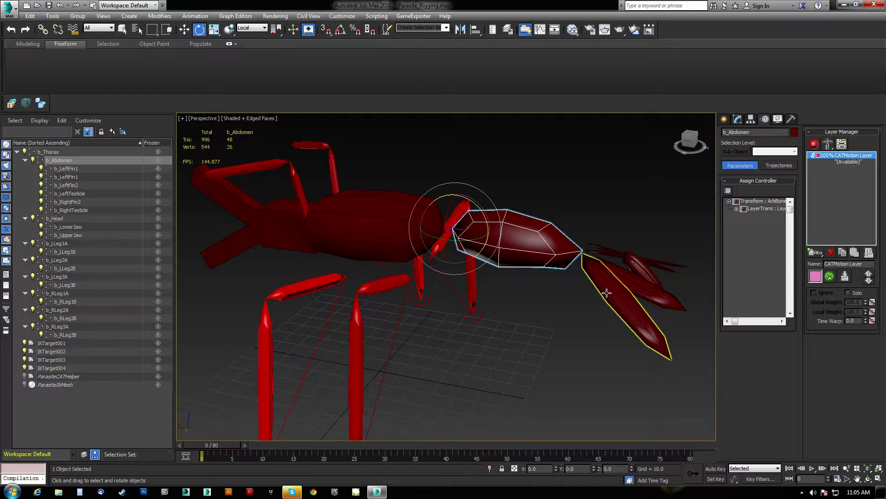
{"action": "left_click", "coordinate": [633, 290]}
{"action": "left_click", "coordinate": [634, 290], "text": "ctrl"}
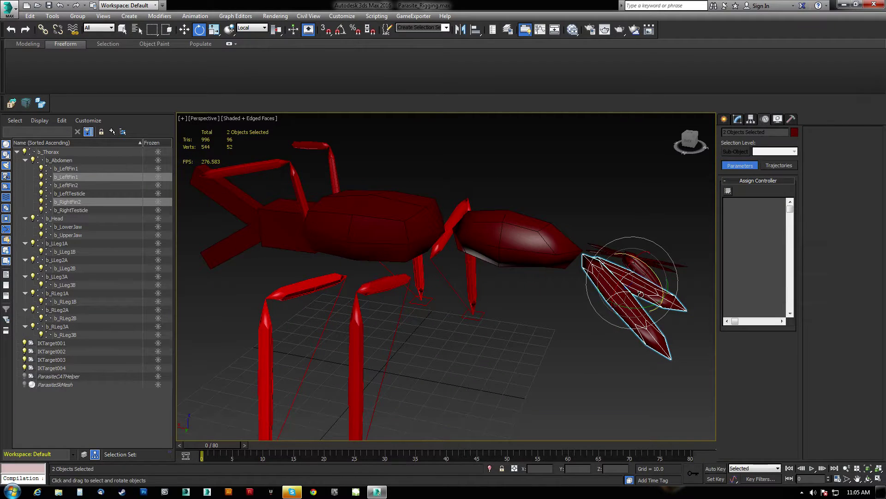
{"action": "left_click_drag", "start_coordinate": [278, 31], "coordinate": [286, 78]}
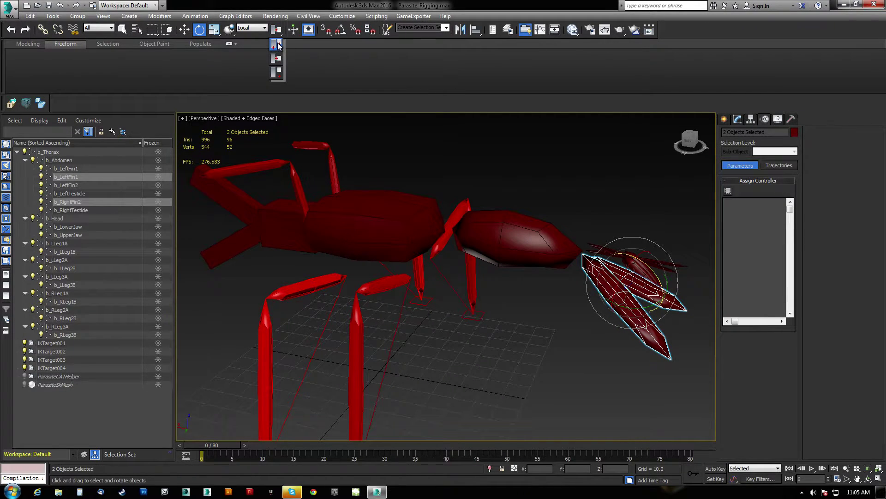
{"action": "left_click_drag", "start_coordinate": [278, 45], "coordinate": [278, 46]}
{"action": "mouse_move", "coordinate": [595, 241]}
{"action": "left_mouse_down"}
{"action": "mouse_move", "coordinate": [582, 224]}
{"action": "mouse_move", "coordinate": [602, 249]}
{"action": "left_mouse_up"}
{"action": "key", "text": "ctrl+z"}
Select b_Thorax and add a new absolute animation layer below the CATMotion Layer
{"action": "middle_click_drag", "start_coordinate": [490, 303], "coordinate": [654, 188], "text": "alt"}
{"action": "scroll", "coordinate": [476, 265], "scroll_direction": "down", "scroll_amount": 3}
{"action": "left_click", "coordinate": [490, 223]}
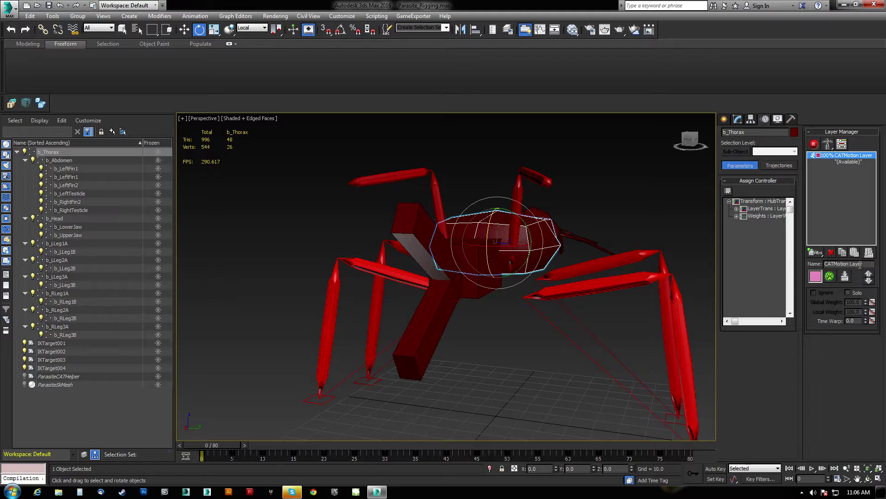
{"action": "left_click", "coordinate": [821, 253]}
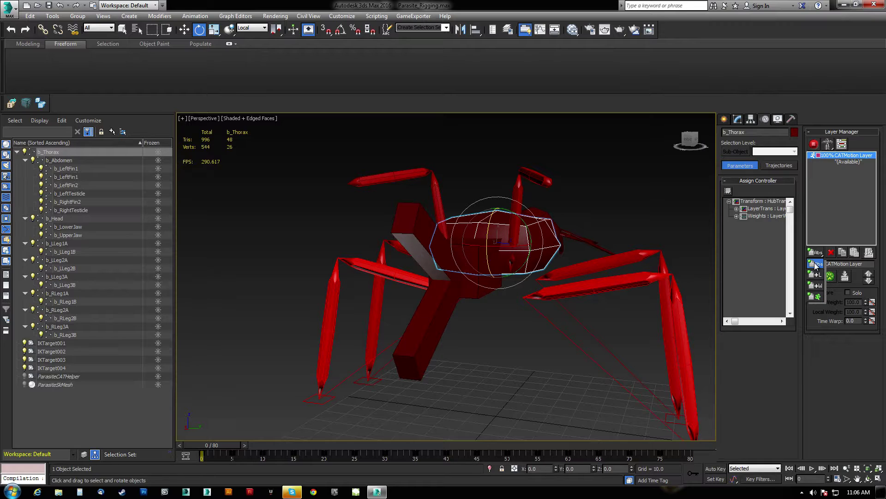
{"action": "left_click", "coordinate": [815, 265]}
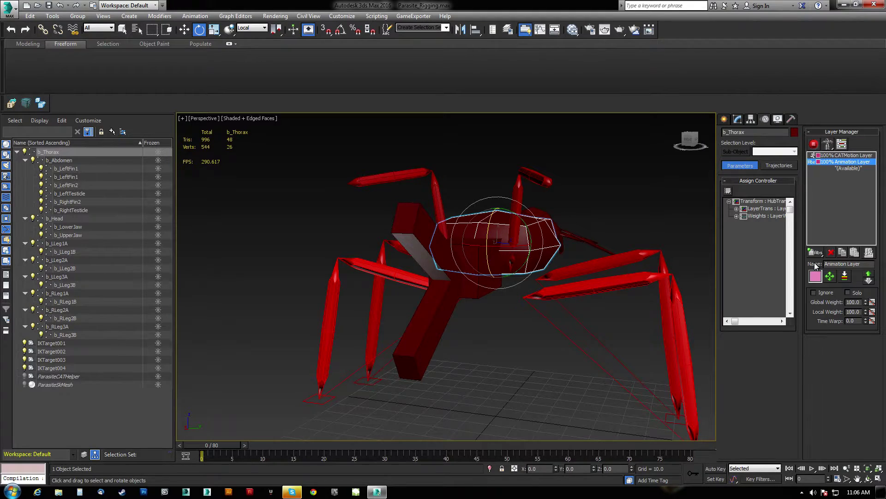
Scrub the new layer, return to frame 0, and turn on Auto Key with the Rotate tool active on b_Thorax
{"action": "key", "text": "q"}
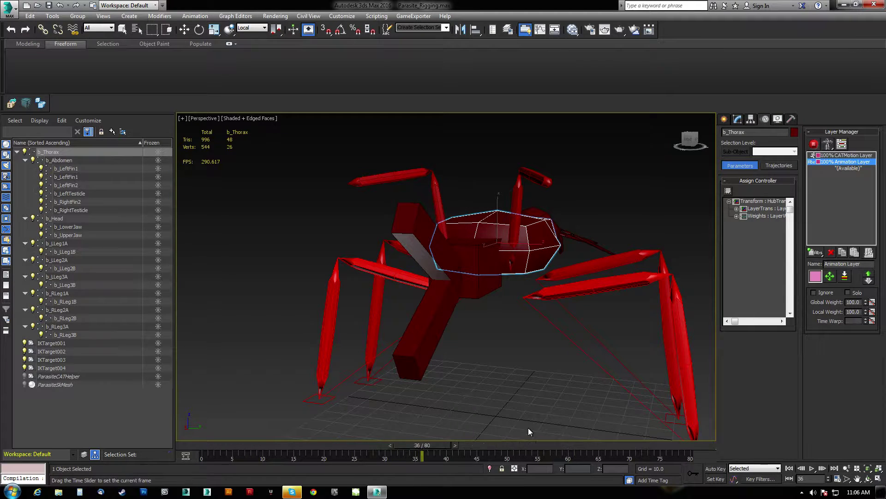
{"action": "key", "text": "e"}
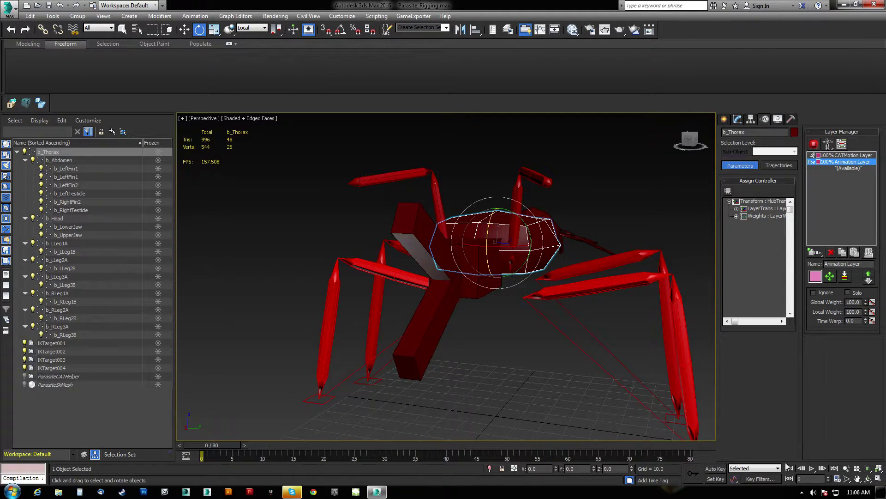
{"action": "left_click", "coordinate": [709, 469]}
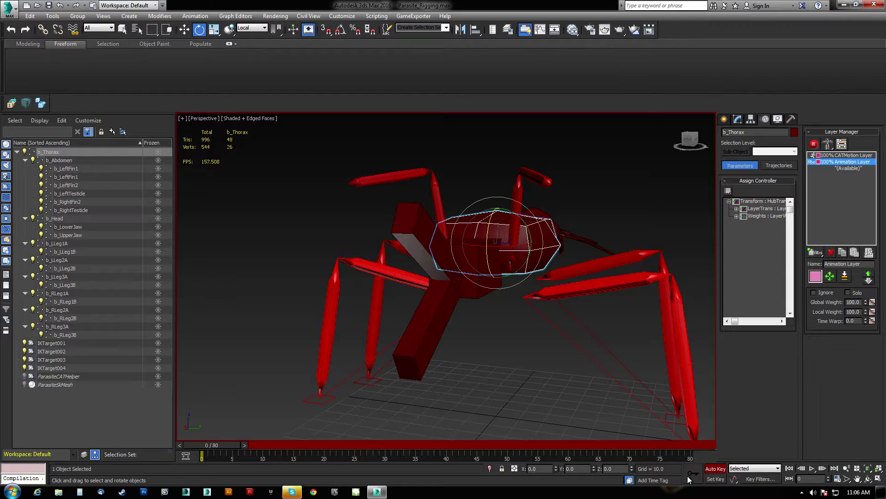
Test lowering b_Thorax at frame 80, and undo the move
{"action": "left_click_drag", "start_coordinate": [212, 446], "coordinate": [691, 447]}
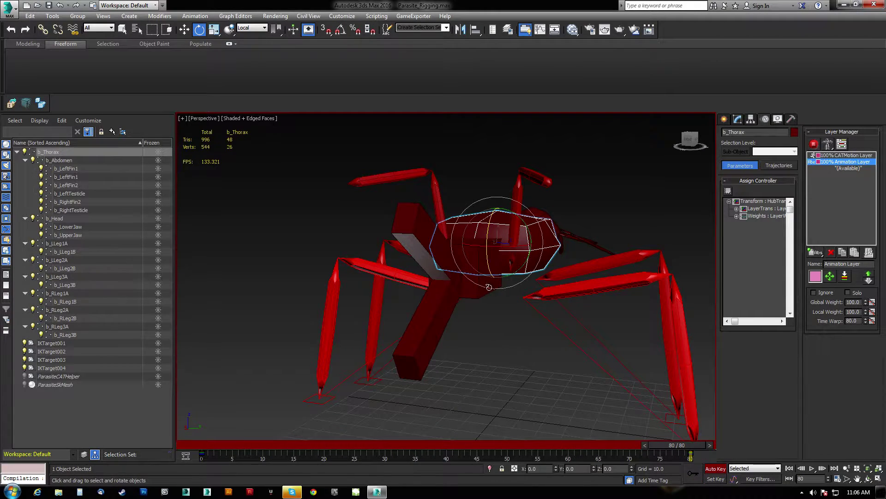
{"action": "key", "text": "w"}
{"action": "left_click_drag", "start_coordinate": [497, 216], "coordinate": [498, 276]}
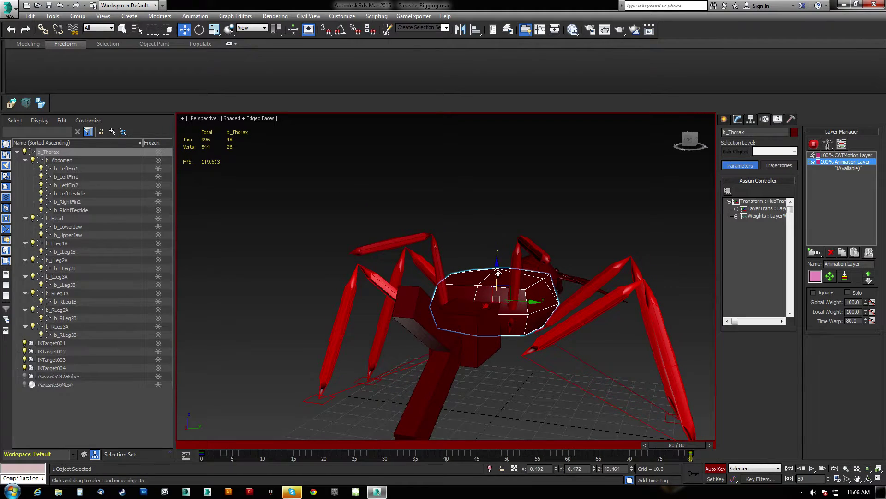
{"action": "key", "text": "ctrl+z"}
Key b_Thorax at frame 40, lower it to a Z height of about 65.5 at frame 20, and copy that lowered key to frame 60
{"action": "left_click_drag", "start_coordinate": [678, 443], "coordinate": [444, 445]}
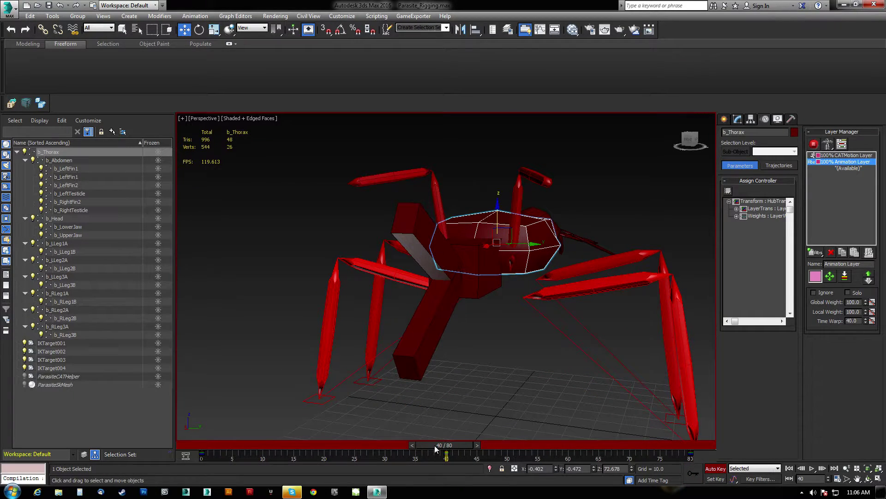
{"action": "left_click_drag", "start_coordinate": [446, 445], "coordinate": [339, 443]}
{"action": "key", "text": "w"}
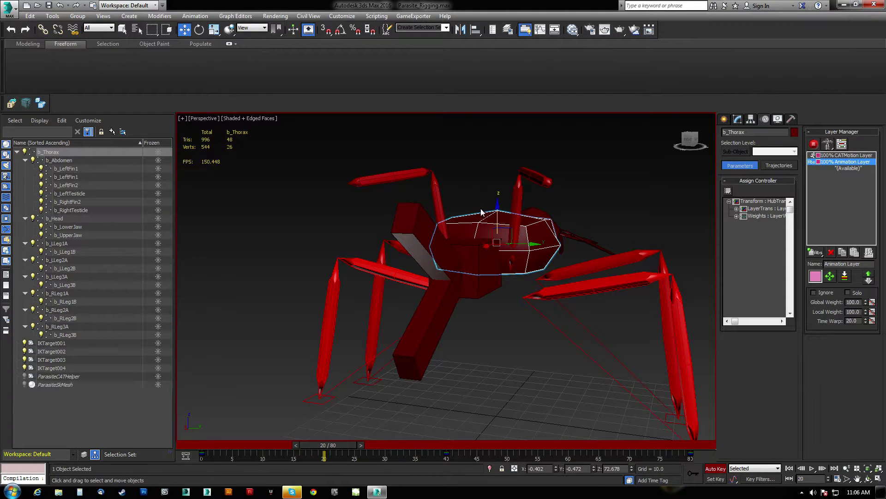
{"action": "left_click_drag", "start_coordinate": [496, 210], "coordinate": [496, 228]}
{"action": "left_click_drag", "start_coordinate": [314, 456], "coordinate": [324, 456]}
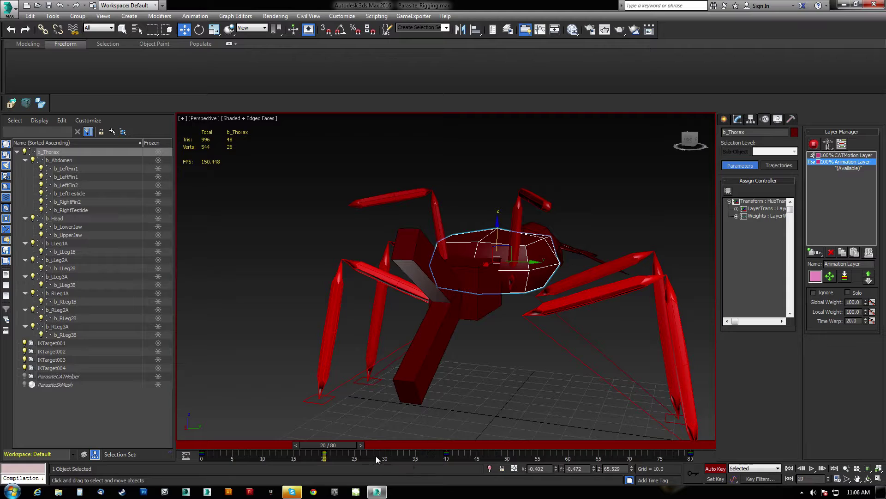
{"action": "left_click_drag", "start_coordinate": [324, 456], "coordinate": [570, 458], "text": "shift"}
Play back the b_Thorax animation, and preview it with CAT animation mode on before returning to setup mode at frame 0
{"action": "left_click", "coordinate": [812, 468]}
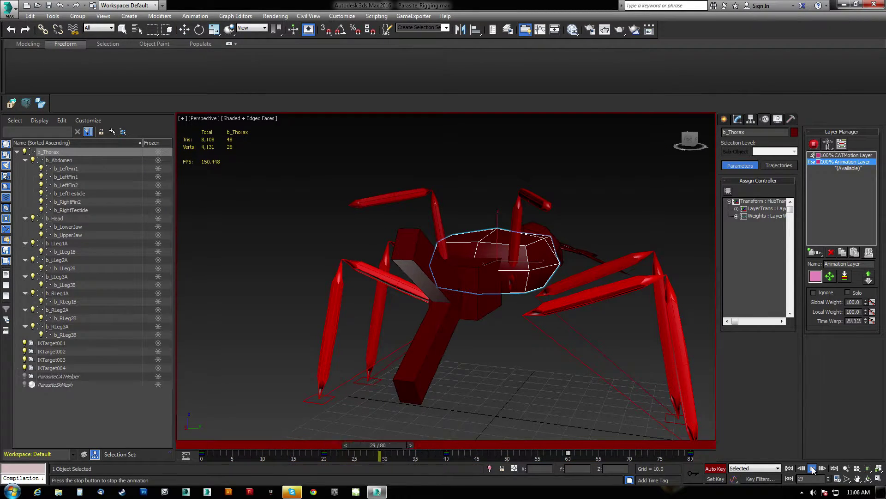
{"action": "left_click", "coordinate": [813, 468]}
{"action": "left_click_drag", "start_coordinate": [606, 446], "coordinate": [110, 436]}
{"action": "left_click", "coordinate": [813, 145]}
{"action": "left_click_drag", "start_coordinate": [229, 444], "coordinate": [213, 433]}
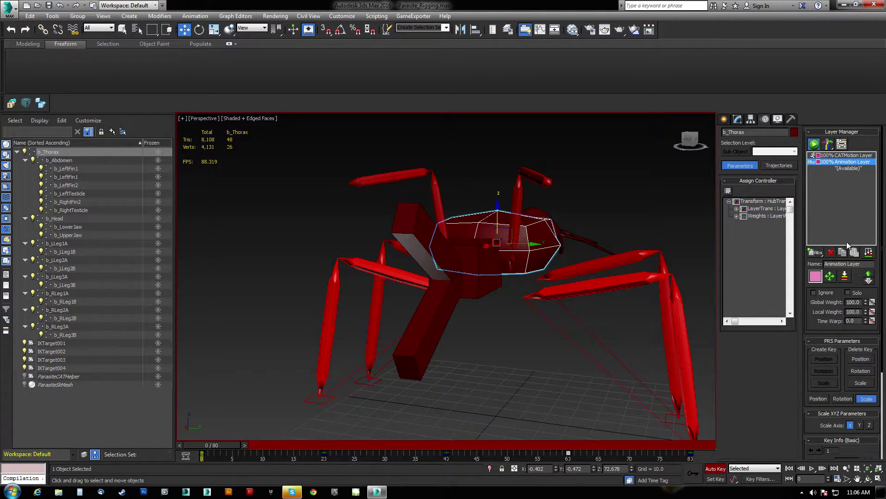
{"action": "middle_click_drag", "start_coordinate": [559, 290], "coordinate": [532, 285]}
{"action": "left_click", "coordinate": [814, 144]}
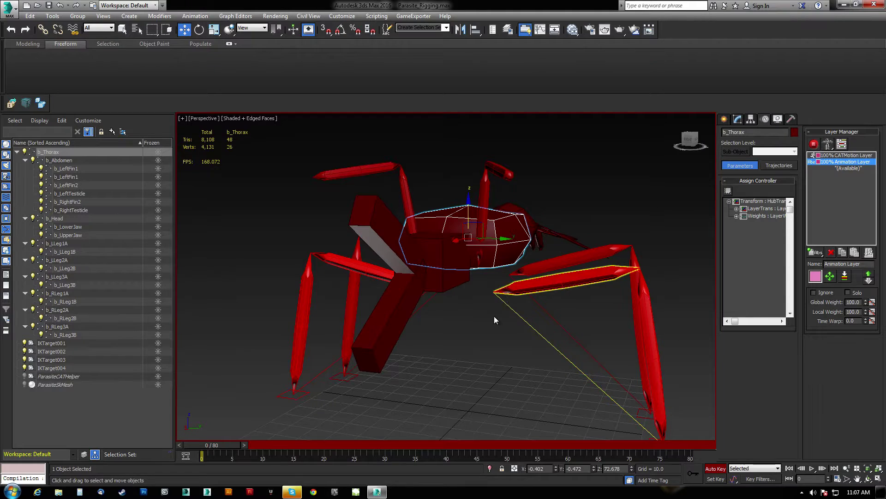
Unhide all objects to inspect the parasite from another angle, and undo the change
{"action": "right_click", "coordinate": [549, 365]}
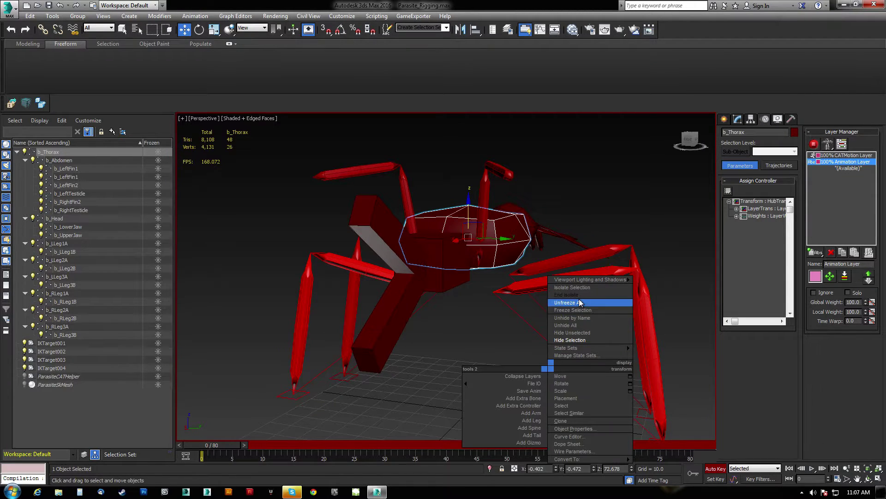
{"action": "left_click", "coordinate": [575, 325]}
{"action": "middle_click_drag", "start_coordinate": [558, 311], "coordinate": [495, 303], "text": "alt"}
{"action": "scroll", "coordinate": [498, 306], "scroll_direction": "up", "scroll_amount": 2}
{"action": "middle_click_drag", "start_coordinate": [520, 261], "coordinate": [559, 275], "text": "alt"}
{"action": "key", "text": "ctrl+z"}
{"action": "middle_click_drag", "start_coordinate": [481, 275], "coordinate": [509, 305], "text": "alt"}
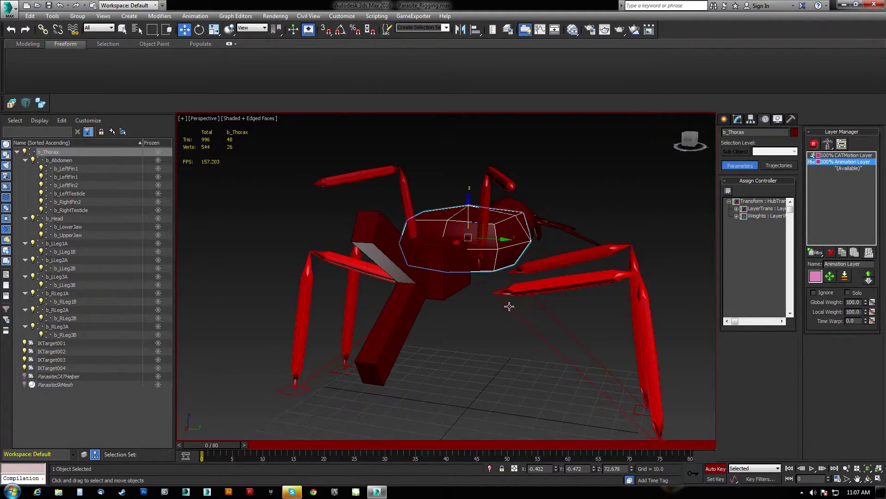
Rename the added layer Idle and key its b_Thorax bob in animation mode, lowered to Z about 61.1 at frame 20 and copied to frame 60
{"action": "left_click", "coordinate": [815, 144]}
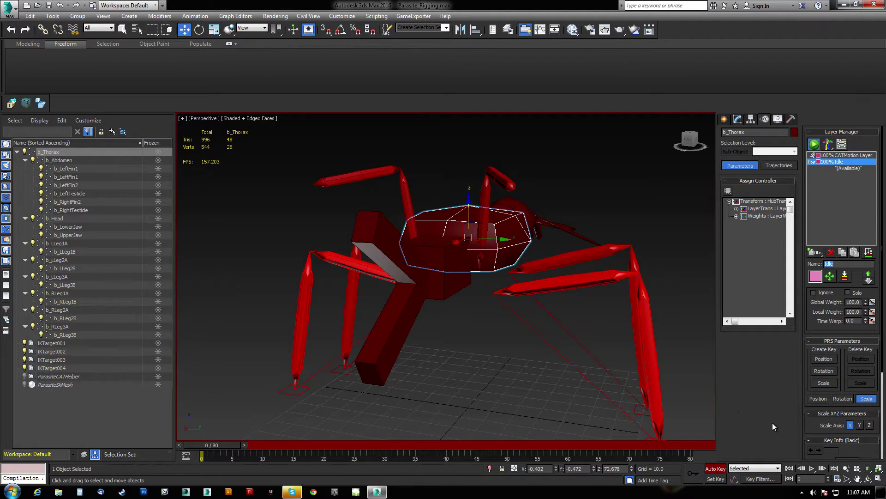
{"action": "left_click", "coordinate": [697, 447]}
{"action": "left_click_drag", "start_coordinate": [693, 445], "coordinate": [342, 444]}
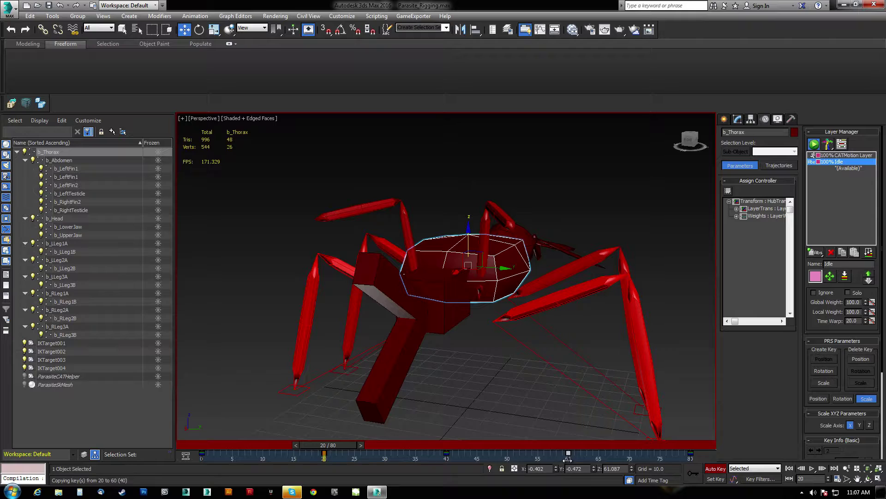
Play the animation while toggling Ignore on the Idle layer to compare it with the walk cycle, and return to frame 0 in setup mode
{"action": "left_click", "coordinate": [813, 468]}
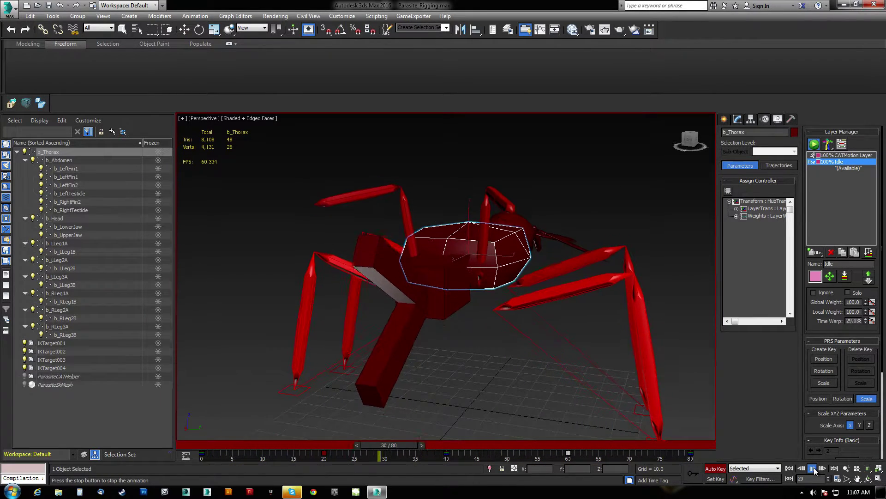
{"action": "left_click", "coordinate": [814, 293]}
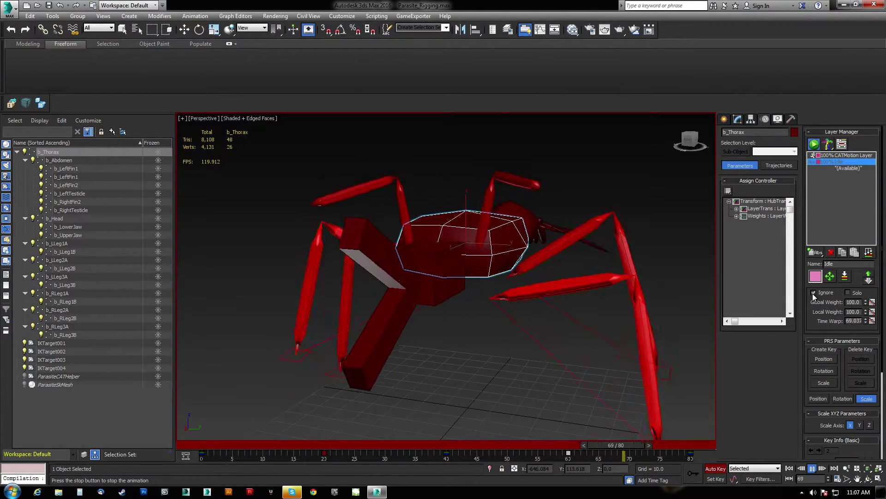
{"action": "left_click", "coordinate": [813, 293]}
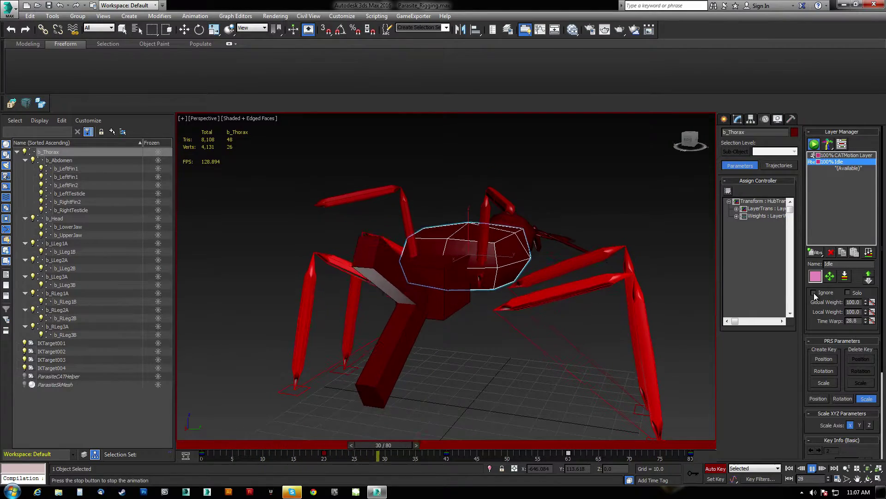
{"action": "left_click", "coordinate": [814, 293]}
{"action": "left_click", "coordinate": [813, 293]}
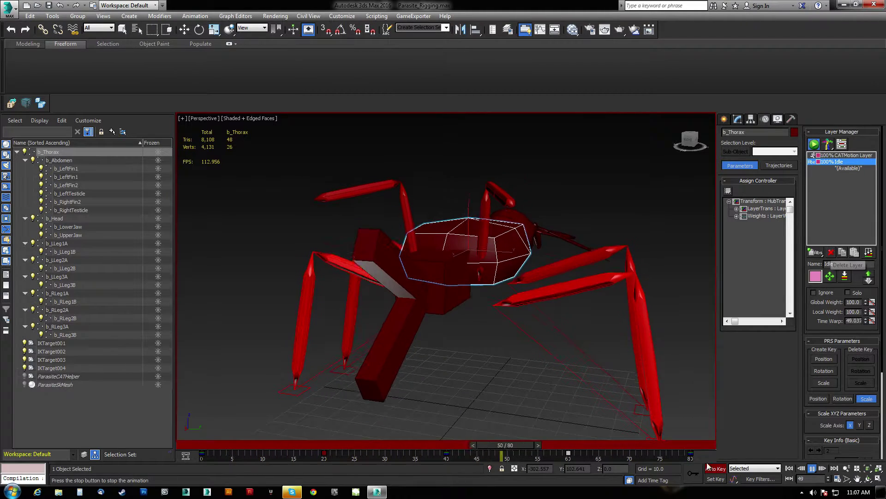
{"action": "left_click", "coordinate": [814, 146]}
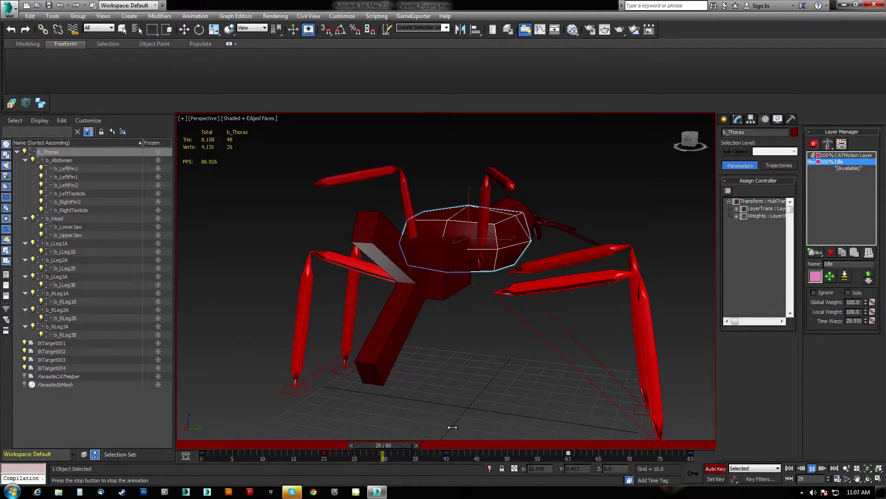
{"action": "left_click", "coordinate": [812, 469]}
{"action": "left_click_drag", "start_coordinate": [544, 446], "coordinate": [185, 447]}
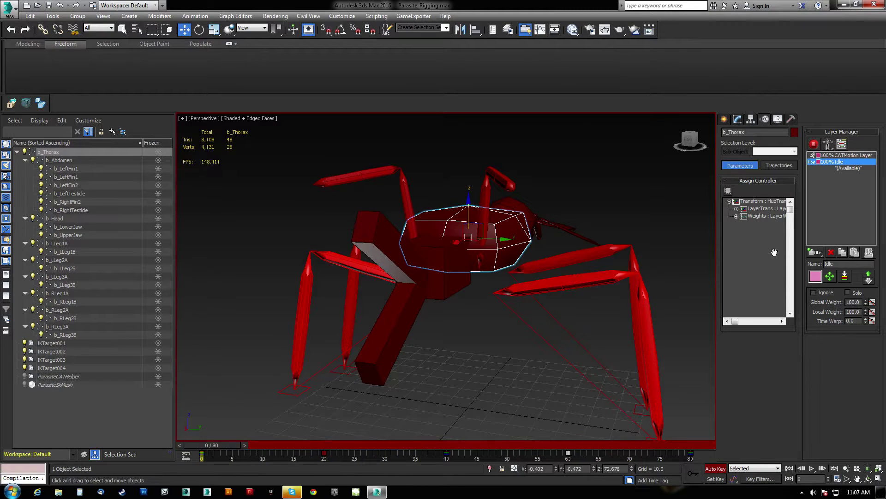
Add a local adjustment layer below Idle and name it HeadLook
{"action": "left_click", "coordinate": [816, 252]}
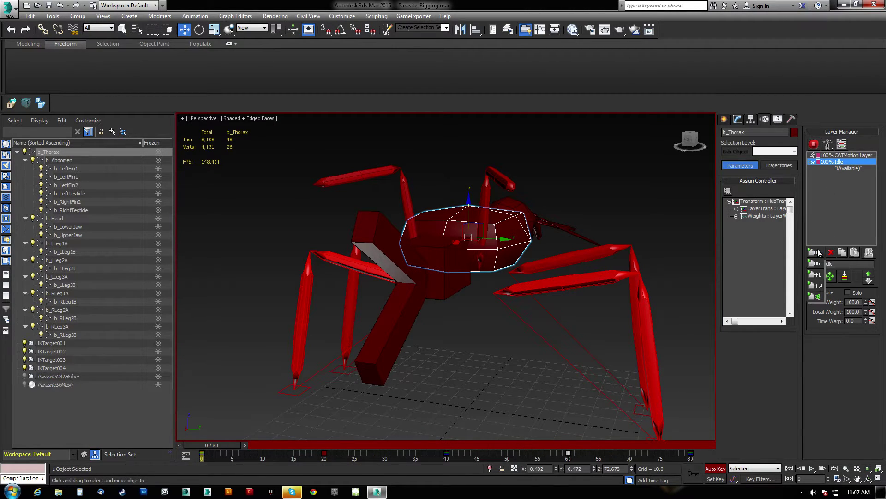
{"action": "left_click", "coordinate": [817, 275]}
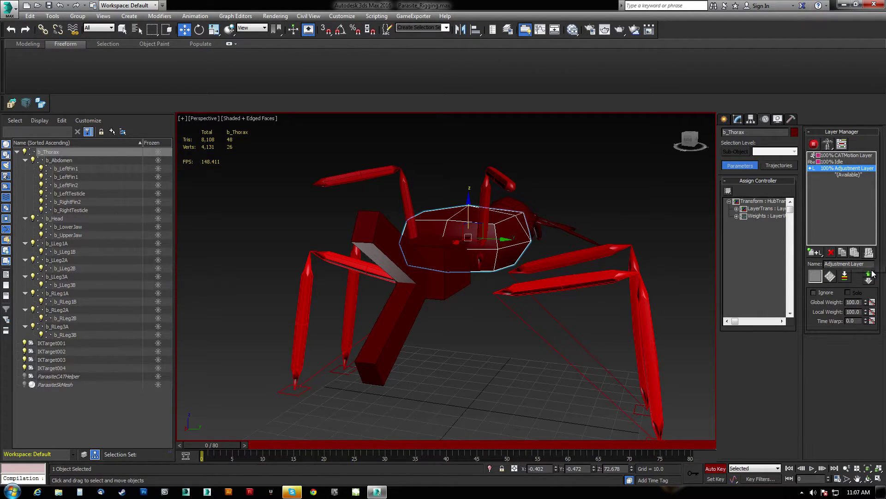
{"action": "left_click_drag", "start_coordinate": [866, 265], "coordinate": [782, 269]}
{"action": "type", "text": "HeadLook"}
{"action": "key", "text": "Return"}
Set the Idle layer to Ignore, and preview the CATMotion Layer with Solo on in CAT animation mode
{"action": "left_click", "coordinate": [831, 162]}
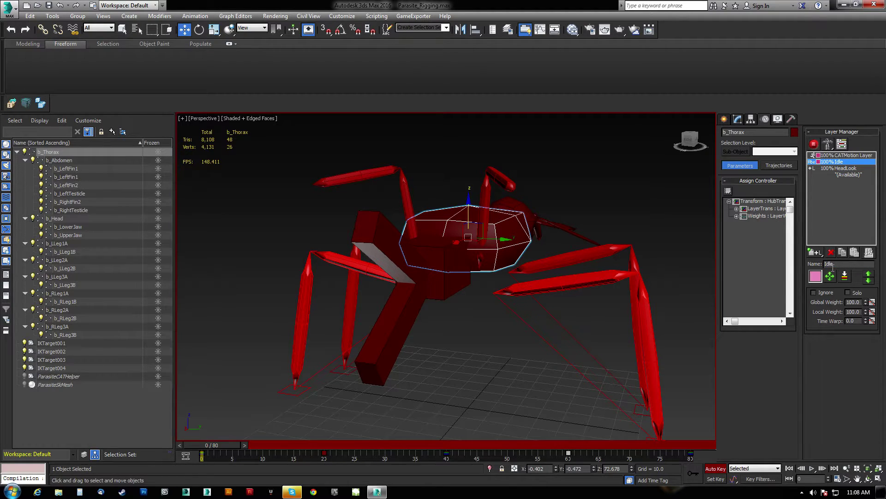
{"action": "left_click", "coordinate": [814, 292]}
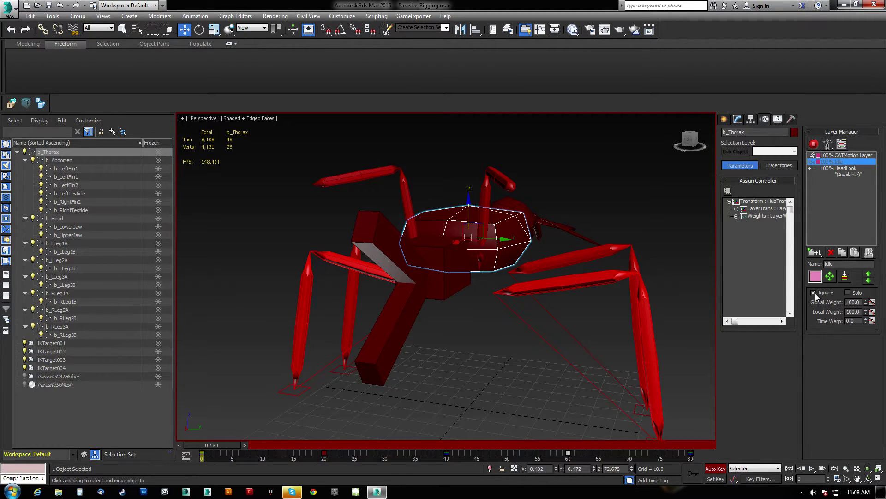
{"action": "left_click", "coordinate": [838, 155]}
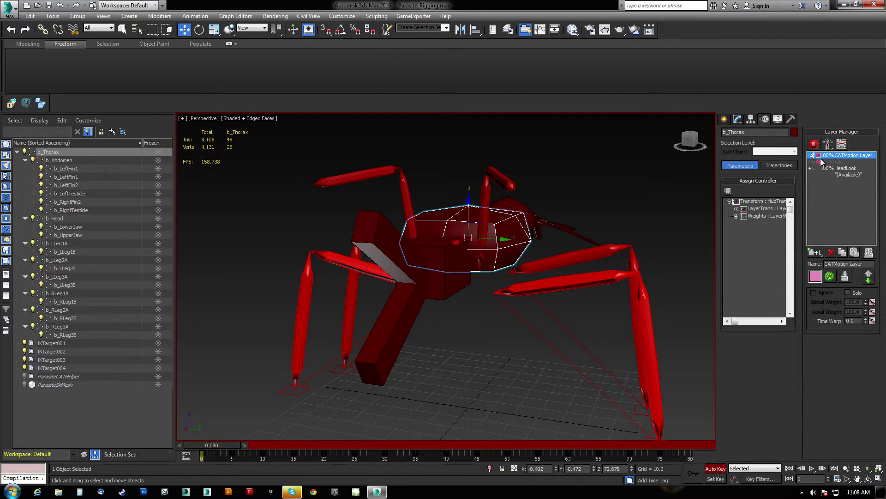
{"action": "left_click", "coordinate": [848, 292]}
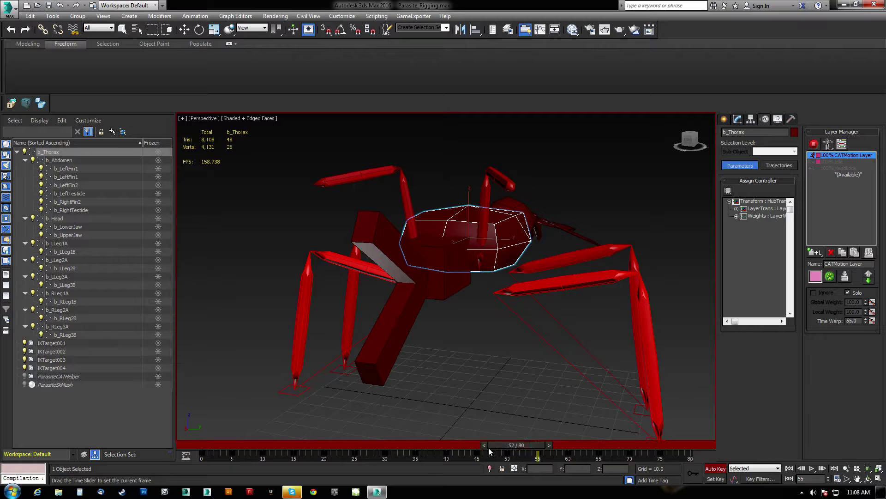
{"action": "left_click", "coordinate": [813, 145]}
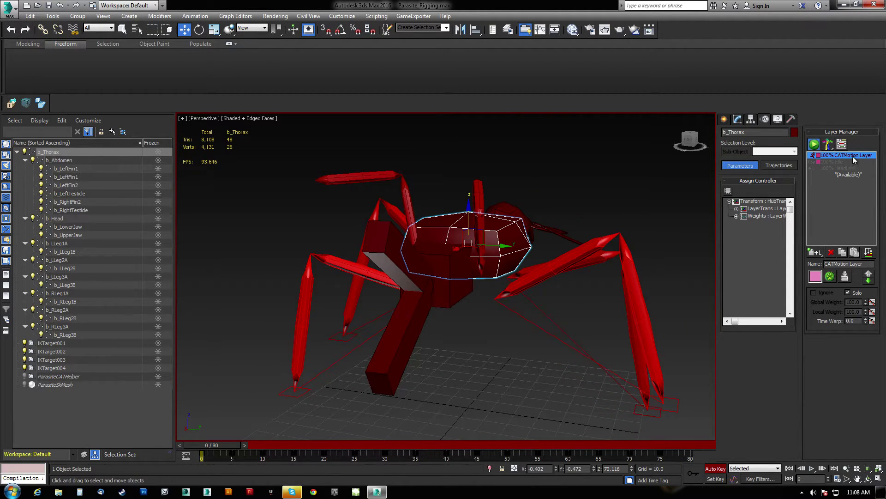
Turn off Solo on the CATMotion Layer, and make HeadLook the active layer with the time at frame 40
{"action": "left_click", "coordinate": [834, 168]}
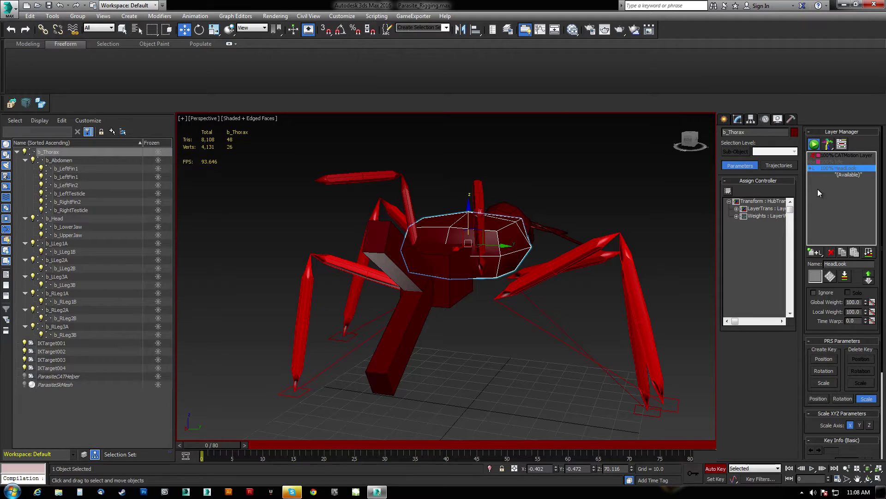
{"action": "left_click", "coordinate": [835, 156]}
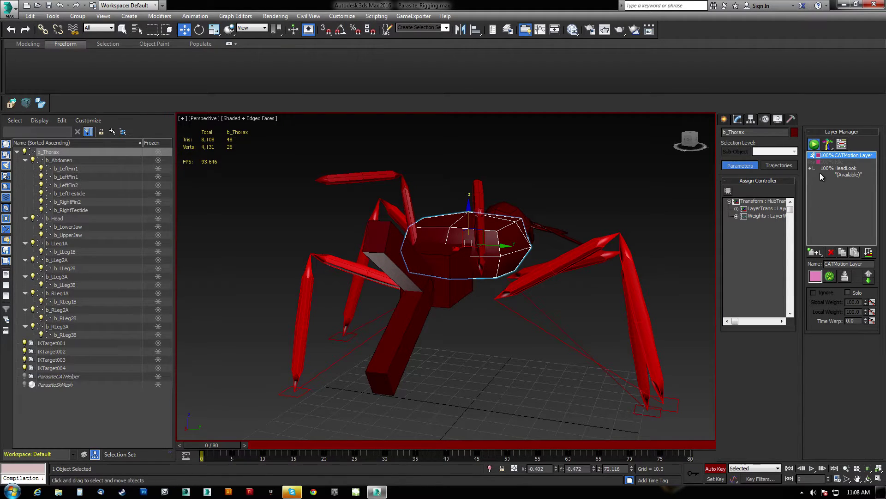
{"action": "left_click", "coordinate": [832, 168]}
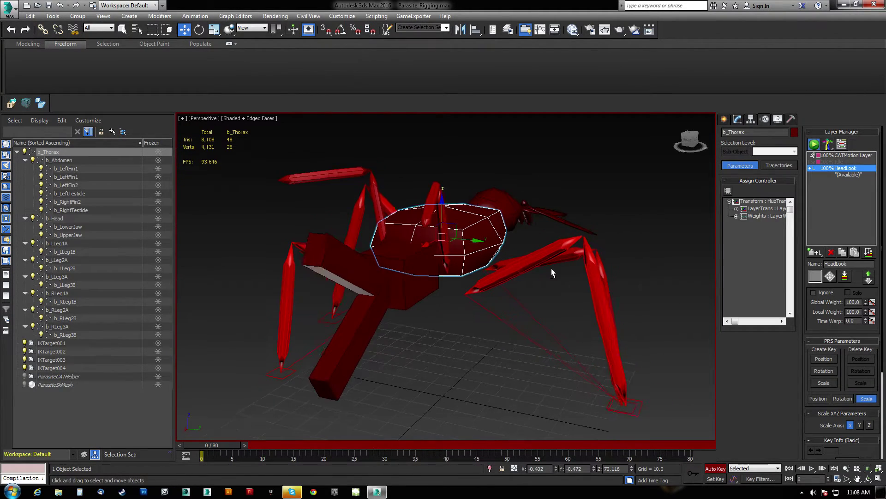
{"action": "middle_click_drag", "start_coordinate": [544, 269], "coordinate": [536, 267]}
{"action": "left_click_drag", "start_coordinate": [201, 445], "coordinate": [70, 422]}
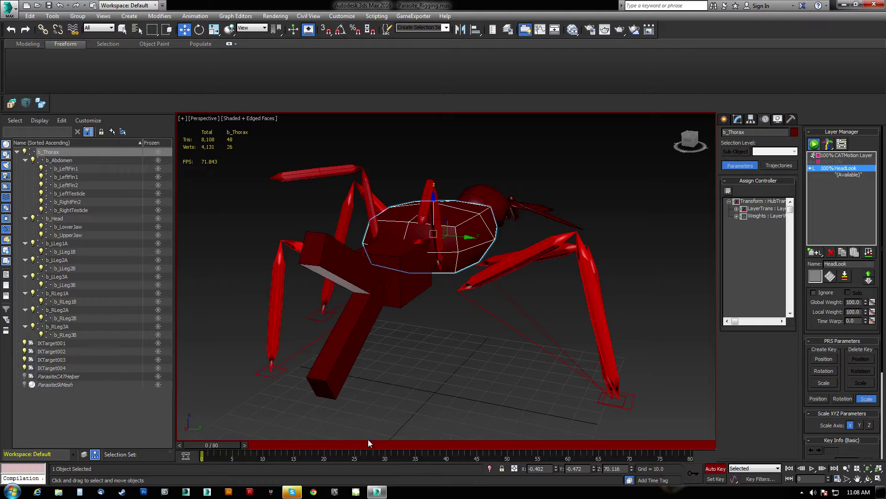
{"action": "left_click", "coordinate": [692, 471]}
{"action": "left_click_drag", "start_coordinate": [223, 444], "coordinate": [465, 447]}
{"action": "left_click", "coordinate": [695, 473]}
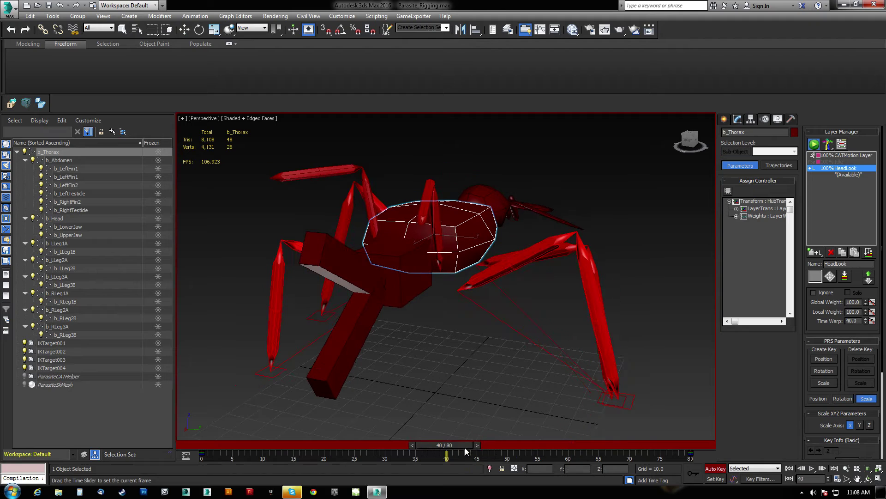
Rotate b_Head sideways at frame 40 on the HeadLook layer, with another head key at frame 80, and return to frame 0
{"action": "left_click", "coordinate": [410, 280]}
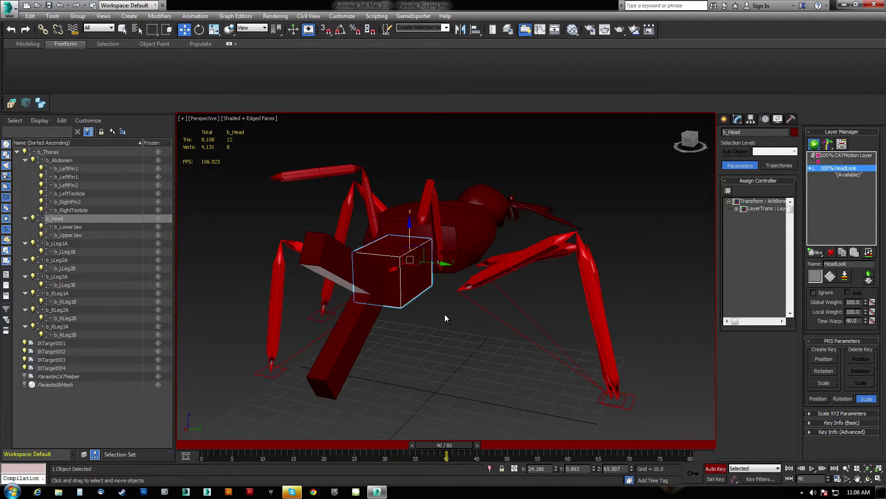
{"action": "mouse_move", "coordinate": [456, 446]}
{"action": "left_mouse_down"}
{"action": "mouse_move", "coordinate": [698, 446]}
{"action": "mouse_move", "coordinate": [207, 448]}
{"action": "mouse_move", "coordinate": [459, 438]}
{"action": "left_mouse_up"}
{"action": "key", "text": "e"}
{"action": "left_click_drag", "start_coordinate": [406, 280], "coordinate": [453, 408]}
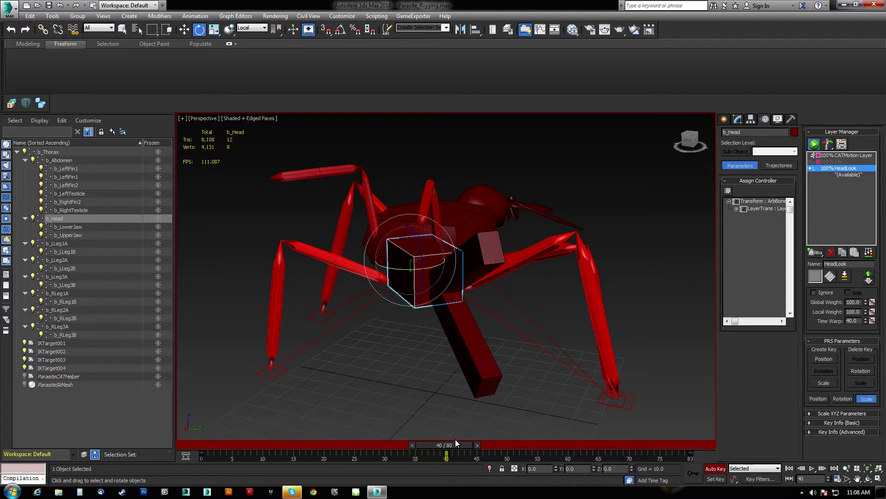
{"action": "left_click_drag", "start_coordinate": [459, 446], "coordinate": [217, 474]}
{"action": "key", "text": "e"}
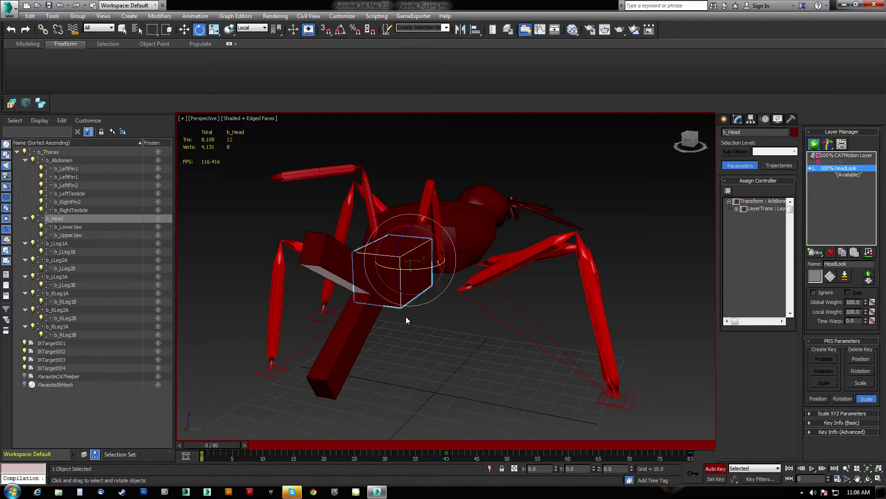
Move the front foot's IKTarget001 at frame 40 on the HeadLook layer, with another key at frame 80, and return to frame 0
{"action": "middle_click_drag", "start_coordinate": [417, 285], "coordinate": [333, 250], "text": "alt"}
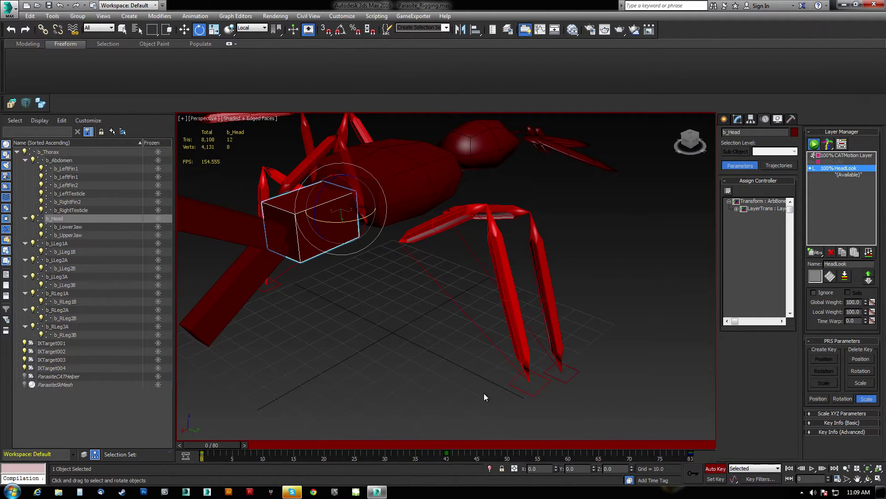
{"action": "left_click", "coordinate": [539, 392]}
{"action": "middle_click_drag", "start_coordinate": [539, 392], "coordinate": [450, 381], "text": "alt"}
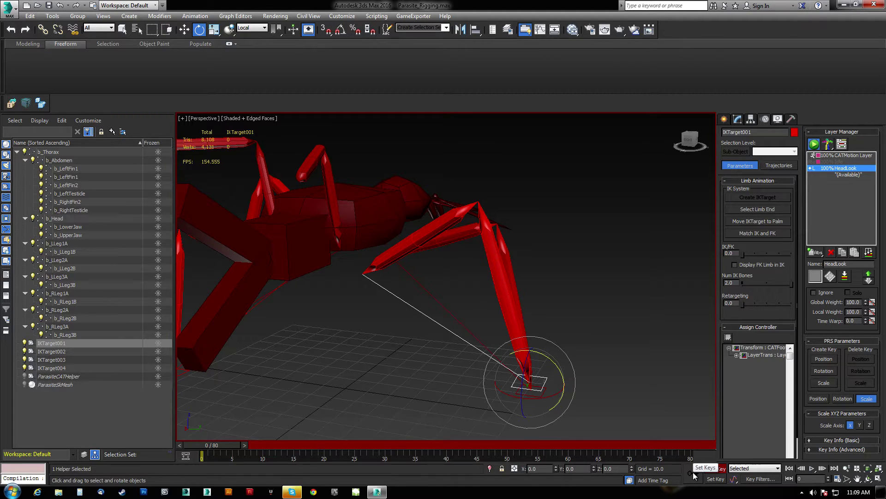
{"action": "left_click", "coordinate": [689, 445]}
{"action": "left_click_drag", "start_coordinate": [693, 445], "coordinate": [461, 444]}
{"action": "middle_click_drag", "start_coordinate": [526, 326], "coordinate": [532, 319], "text": "alt"}
{"action": "key", "text": "w"}
{"action": "left_click_drag", "start_coordinate": [549, 319], "coordinate": [636, 318]}
{"action": "left_click_drag", "start_coordinate": [463, 445], "coordinate": [167, 463]}
{"action": "key", "text": "w"}
{"action": "middle_click_drag", "start_coordinate": [428, 289], "coordinate": [582, 342], "text": "alt"}
Delete the Idle and HeadLook layers so only the CATMotion Layer remains, and scrub through the walk cycle
{"action": "left_click", "coordinate": [832, 252]}
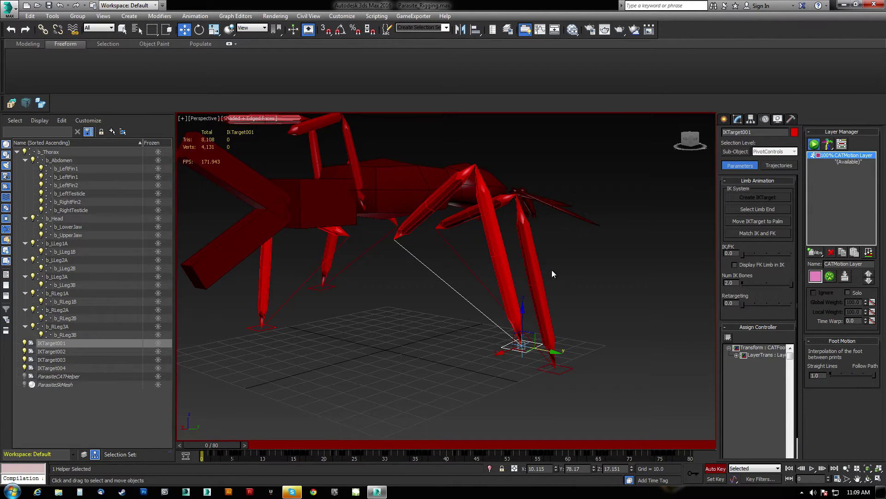
{"action": "middle_click_drag", "start_coordinate": [566, 268], "coordinate": [515, 273]}
{"action": "left_click_drag", "start_coordinate": [211, 445], "coordinate": [59, 407]}
{"action": "key", "text": "w"}
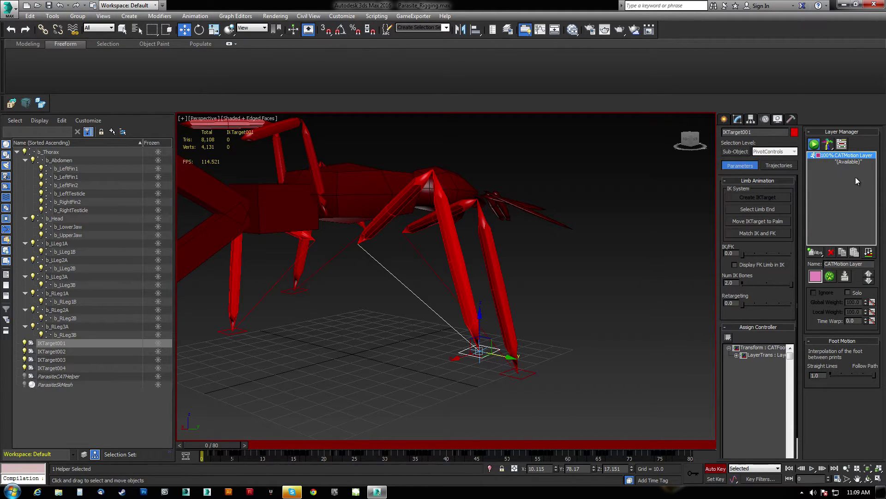
{"action": "middle_click_drag", "start_coordinate": [446, 254], "coordinate": [517, 278]}
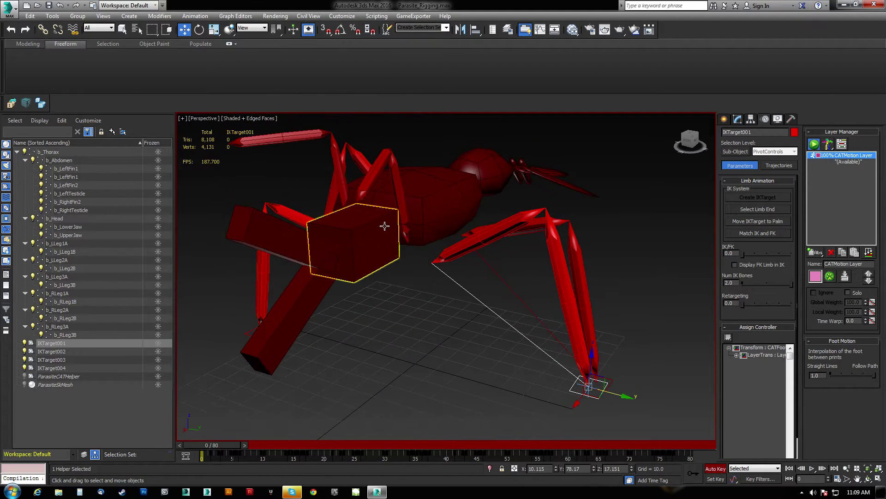
{"action": "middle_click_drag", "start_coordinate": [384, 226], "coordinate": [417, 245]}
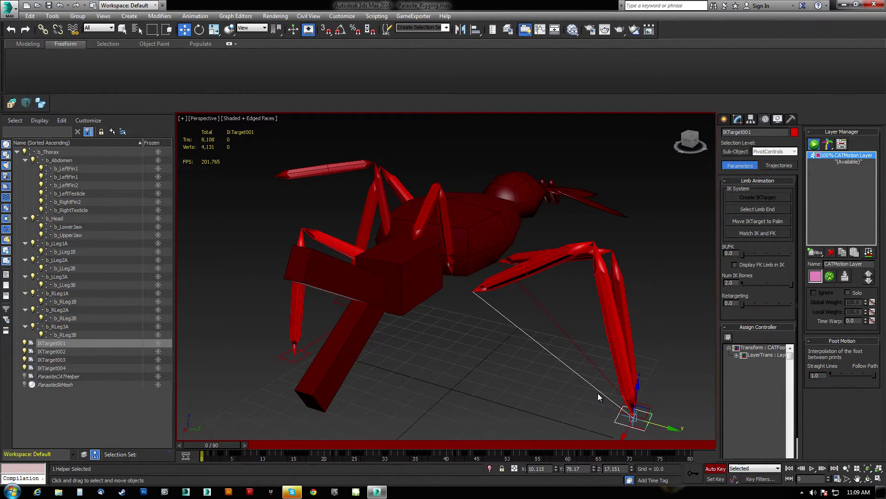
{"action": "middle_click_drag", "start_coordinate": [574, 381], "coordinate": [488, 356], "text": "alt"}
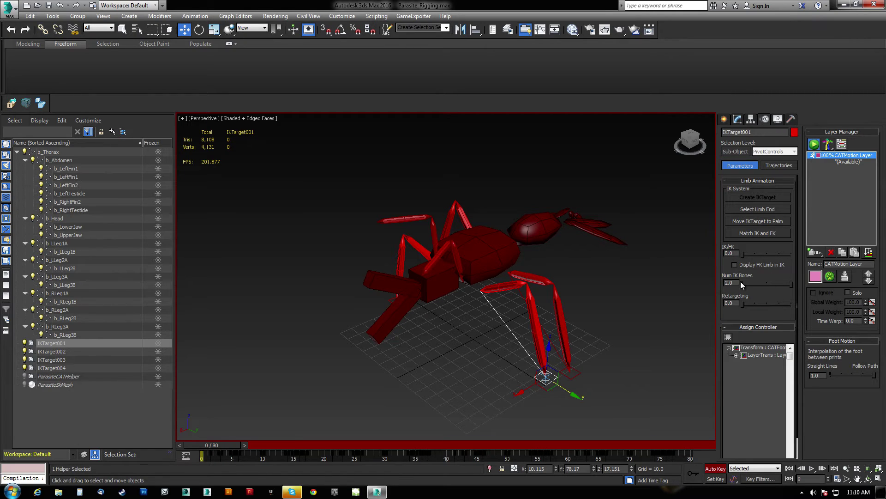
{"action": "middle_click_drag", "start_coordinate": [541, 318], "coordinate": [536, 301], "text": "alt"}
Turn off Auto Key and switch the CAT rig from animation mode to setup mode
{"action": "left_click", "coordinate": [716, 468]}
{"action": "middle_click_drag", "start_coordinate": [509, 361], "coordinate": [503, 343]}
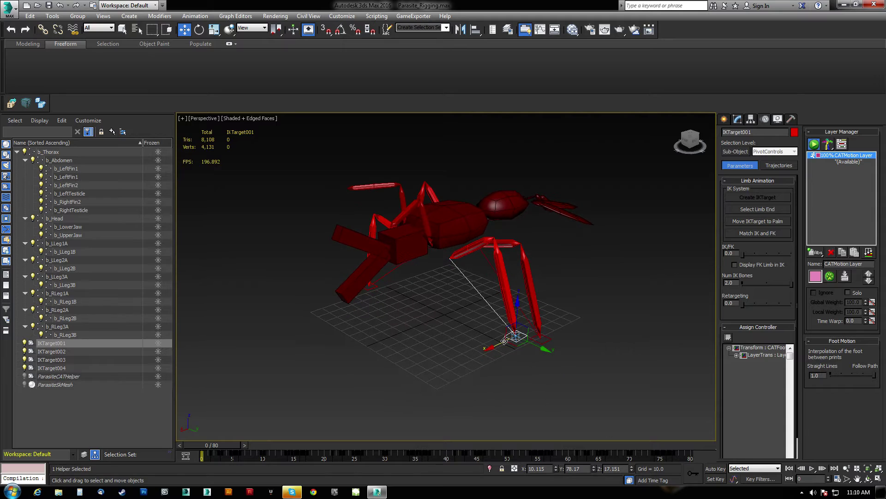
{"action": "right_click", "coordinate": [600, 334]}
{"action": "left_click", "coordinate": [571, 296]}
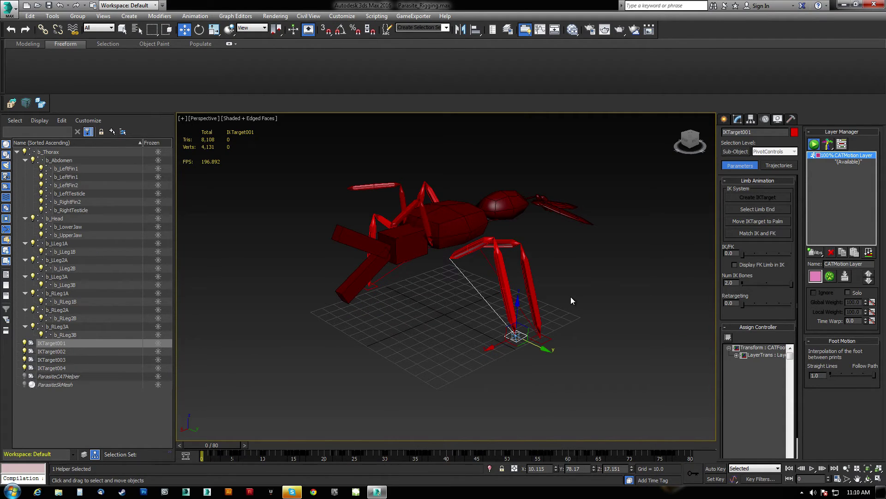
{"action": "left_click", "coordinate": [815, 144]}
Unhide all hidden objects in the scene and view the parasite skin mesh around the rig
{"action": "right_click", "coordinate": [596, 237]}
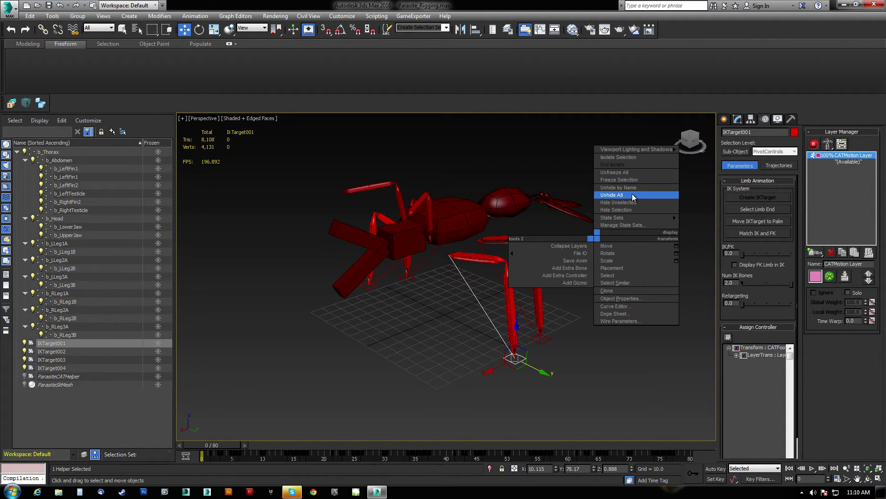
{"action": "left_click", "coordinate": [633, 197]}
{"action": "middle_click_drag", "start_coordinate": [528, 225], "coordinate": [461, 210], "text": "alt"}
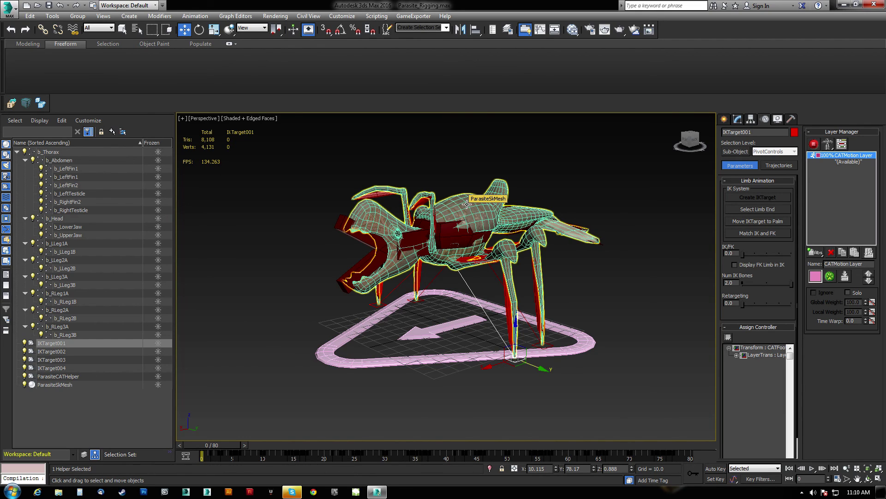
{"action": "middle_click_drag", "start_coordinate": [492, 275], "coordinate": [468, 296], "text": "alt"}
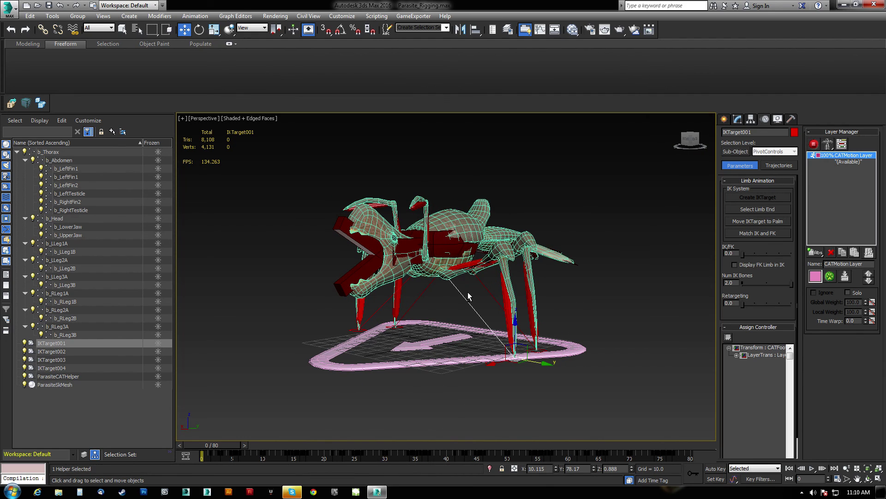